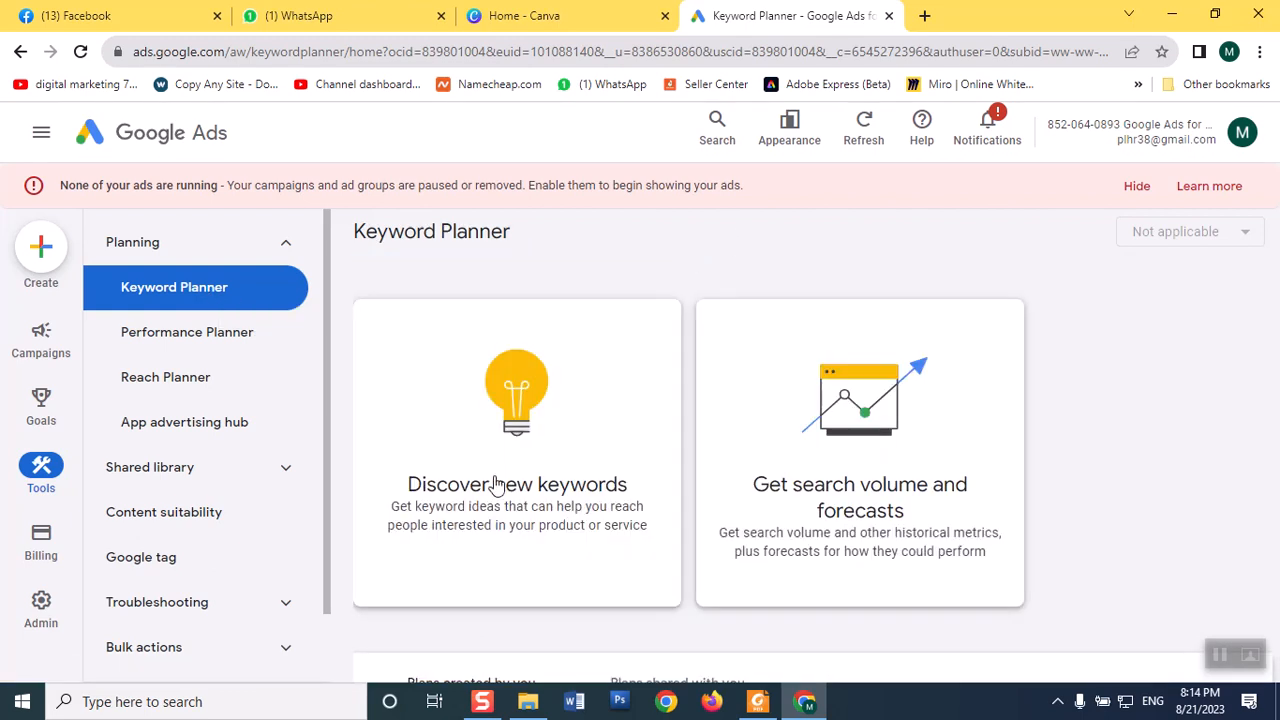
# - Discover new keyword ideas in Keyword Planner starting from the keyword "online mdcat preparation"
pyautogui.click(496, 484)
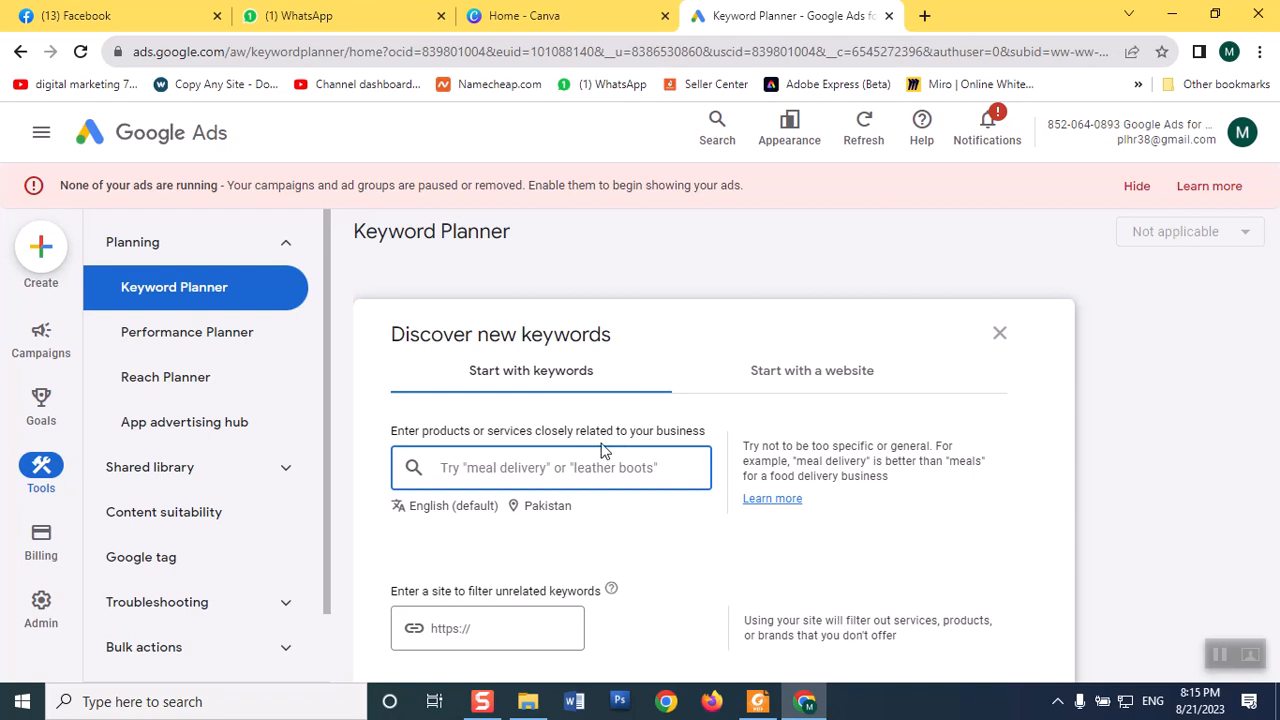
pyautogui.write('onl')
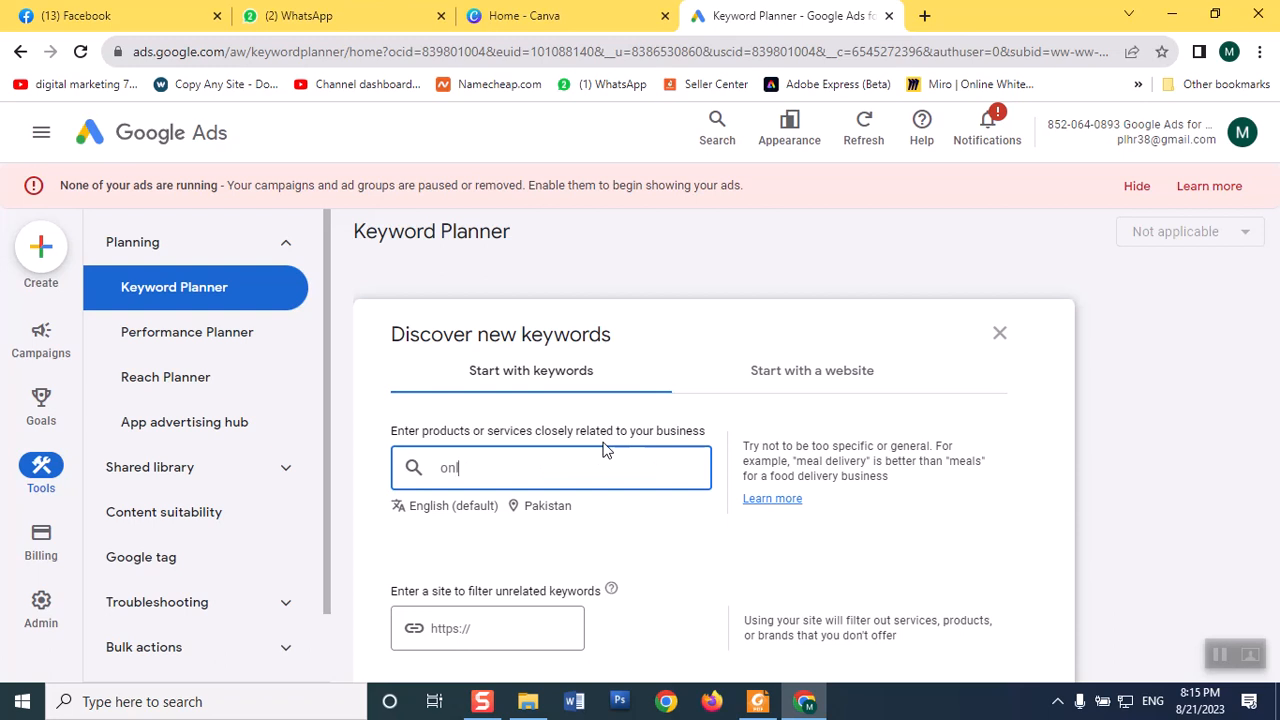
pyautogui.write('ine mdcat preparation')
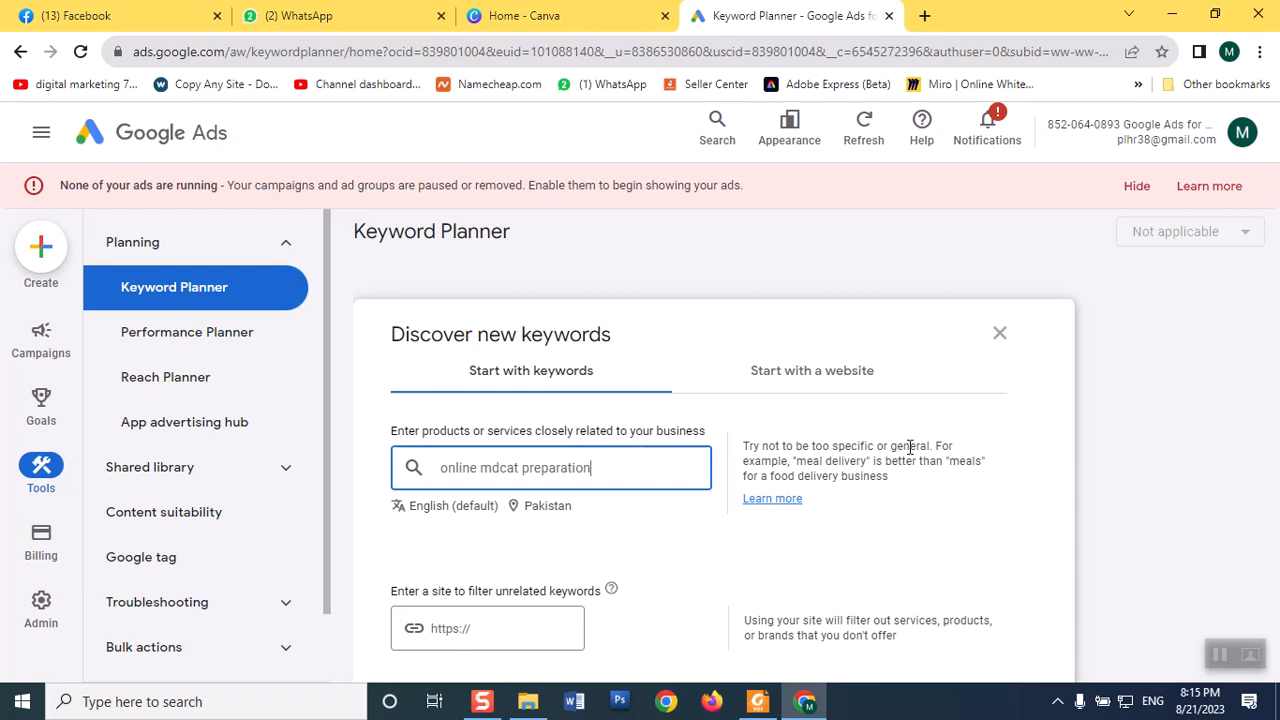
pyautogui.press('Return')
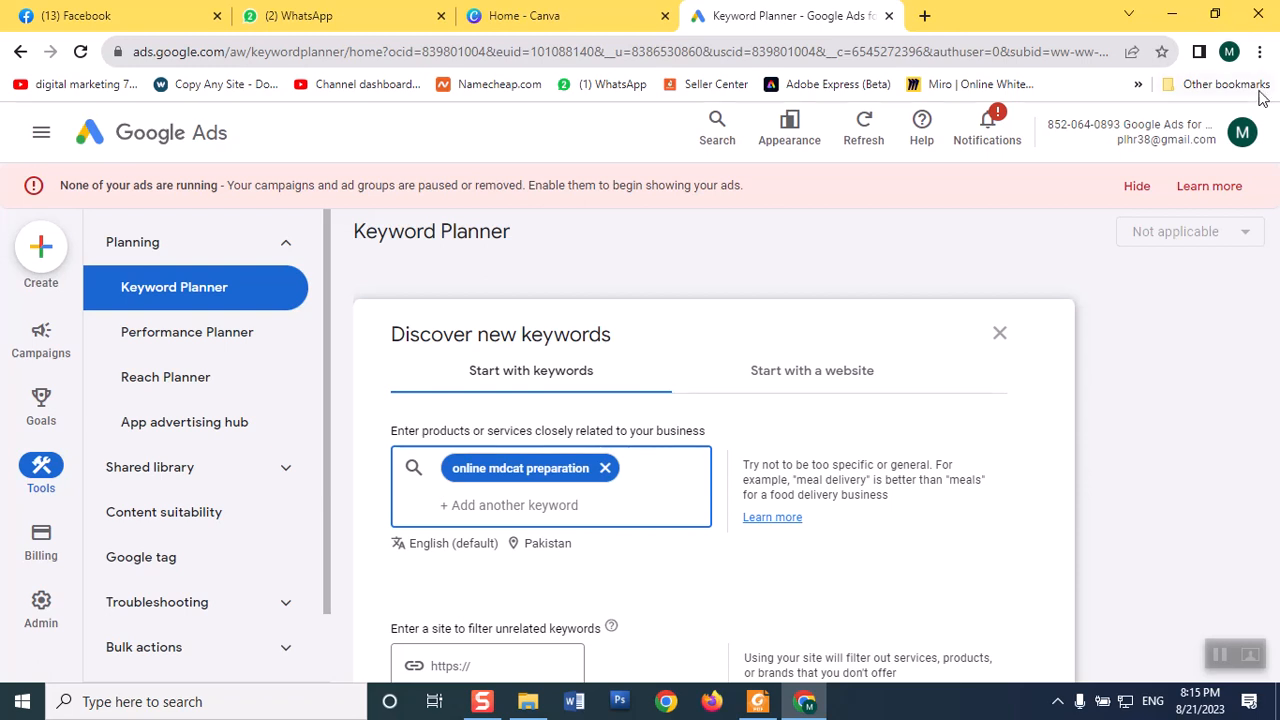
pyautogui.click(1258, 54)
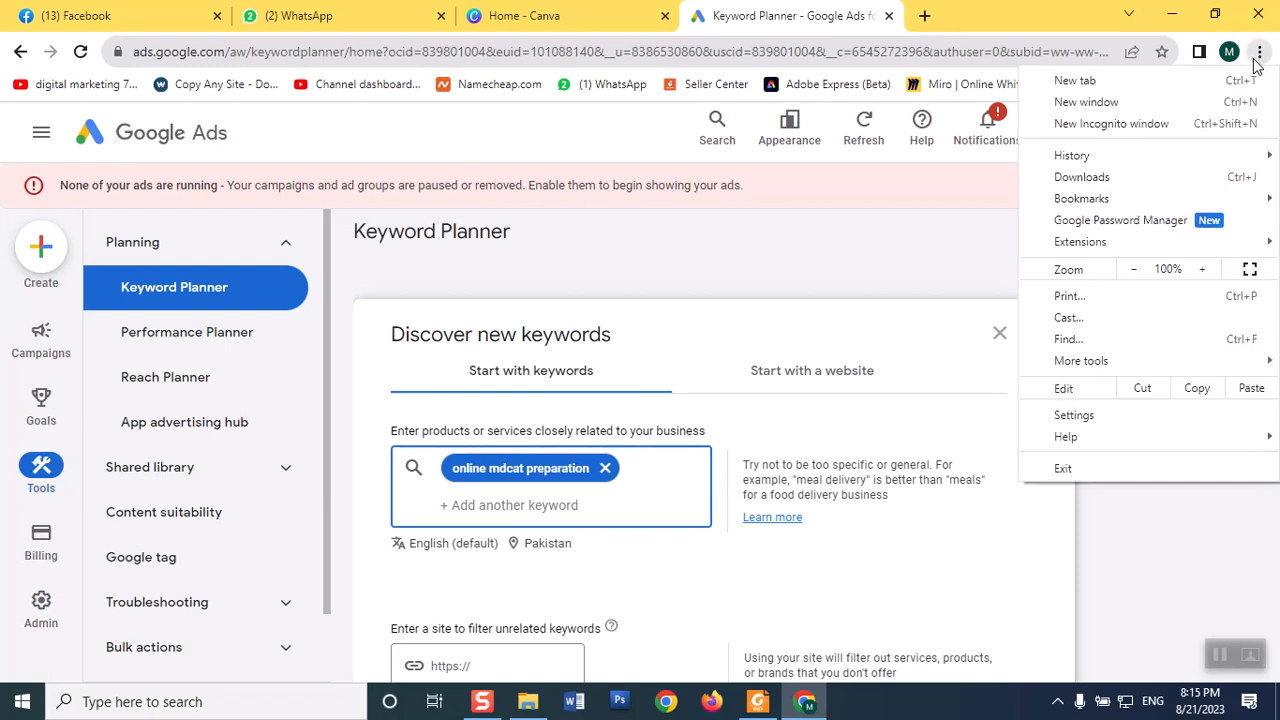
pyautogui.click(1133, 270)
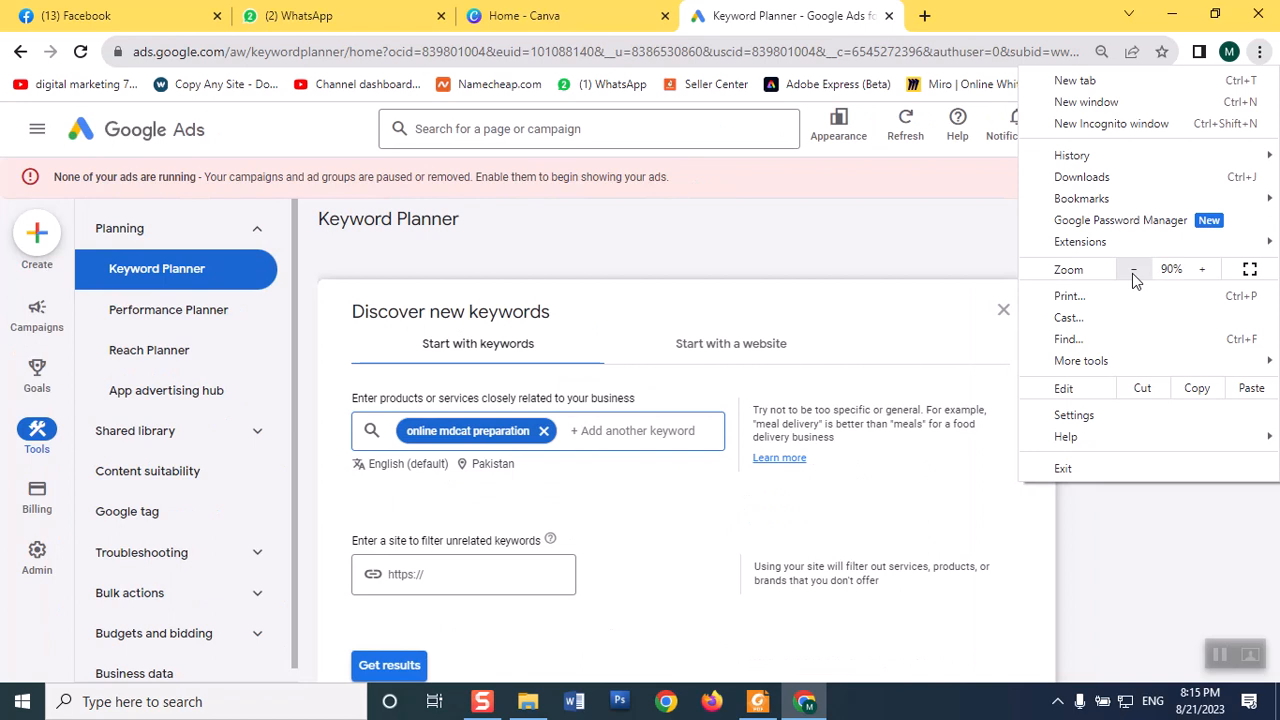
pyautogui.click(1133, 270)
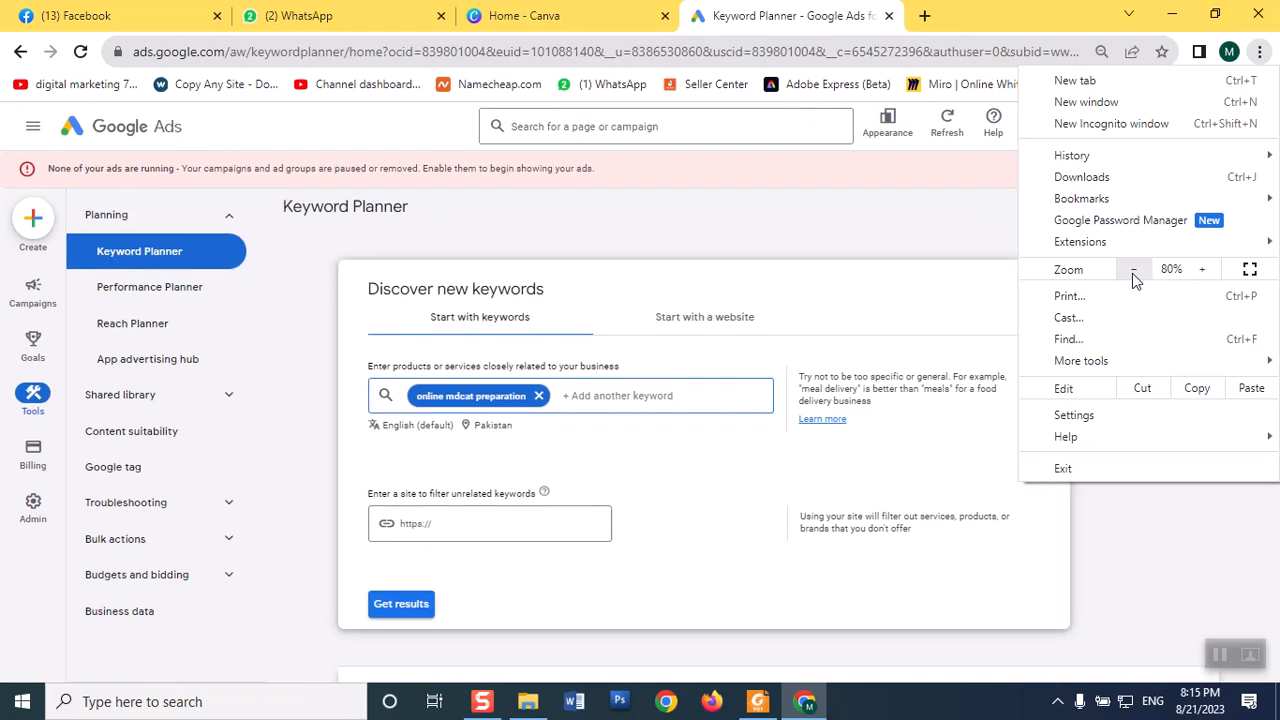
pyautogui.click(383, 620)
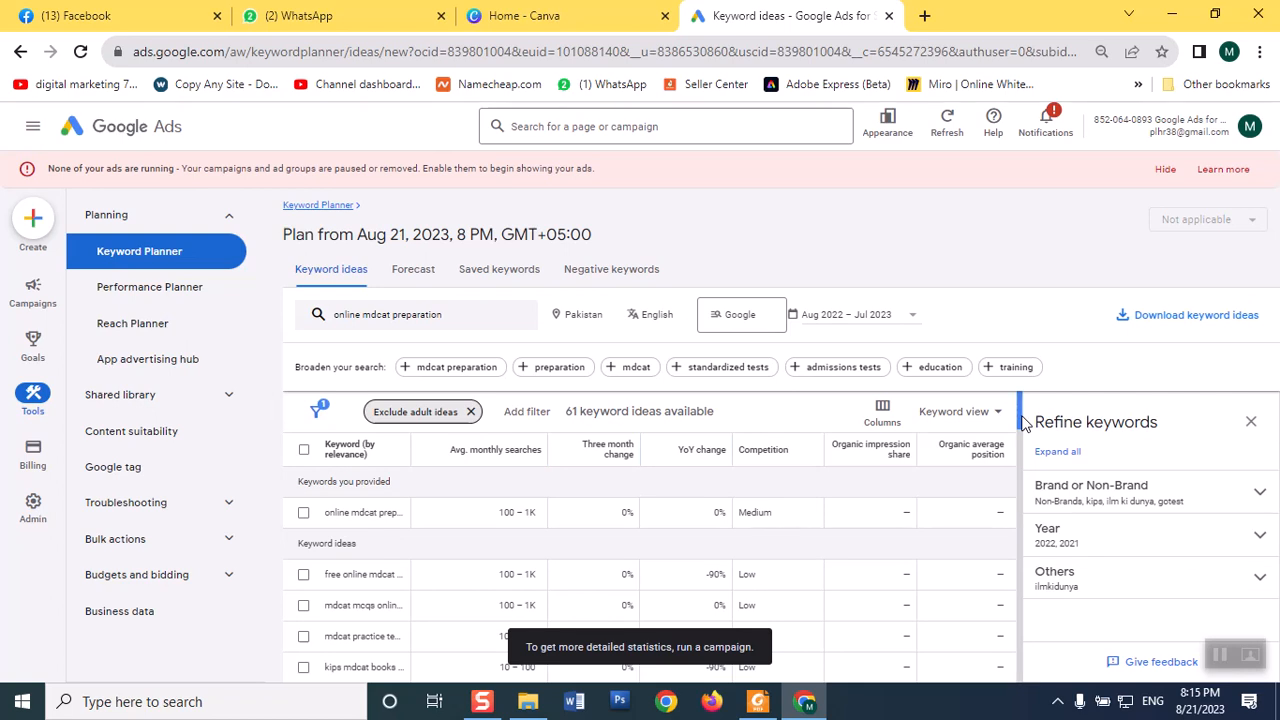
pyautogui.moveTo(1021, 422); pyautogui.dragTo(1004, 398)
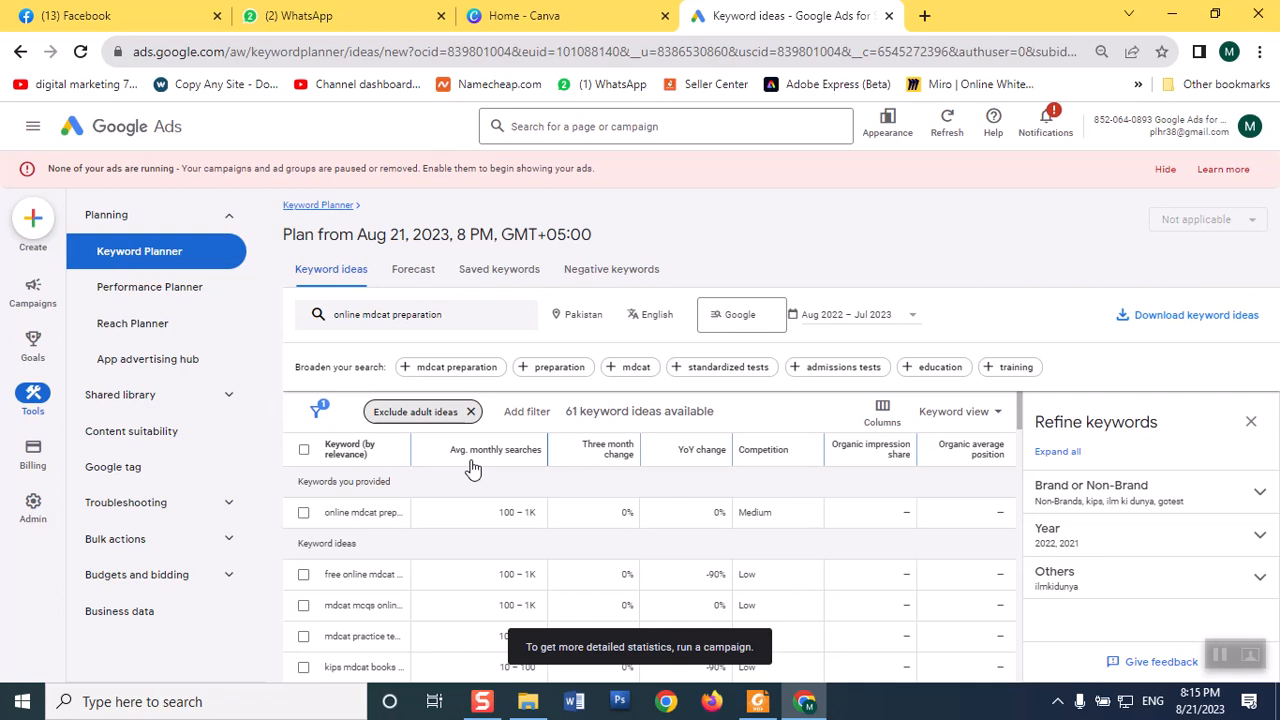
# - Search Google for "online mdcat preparation" in a new tab and highlight the number of results
pyautogui.doubleClick(924, 16)
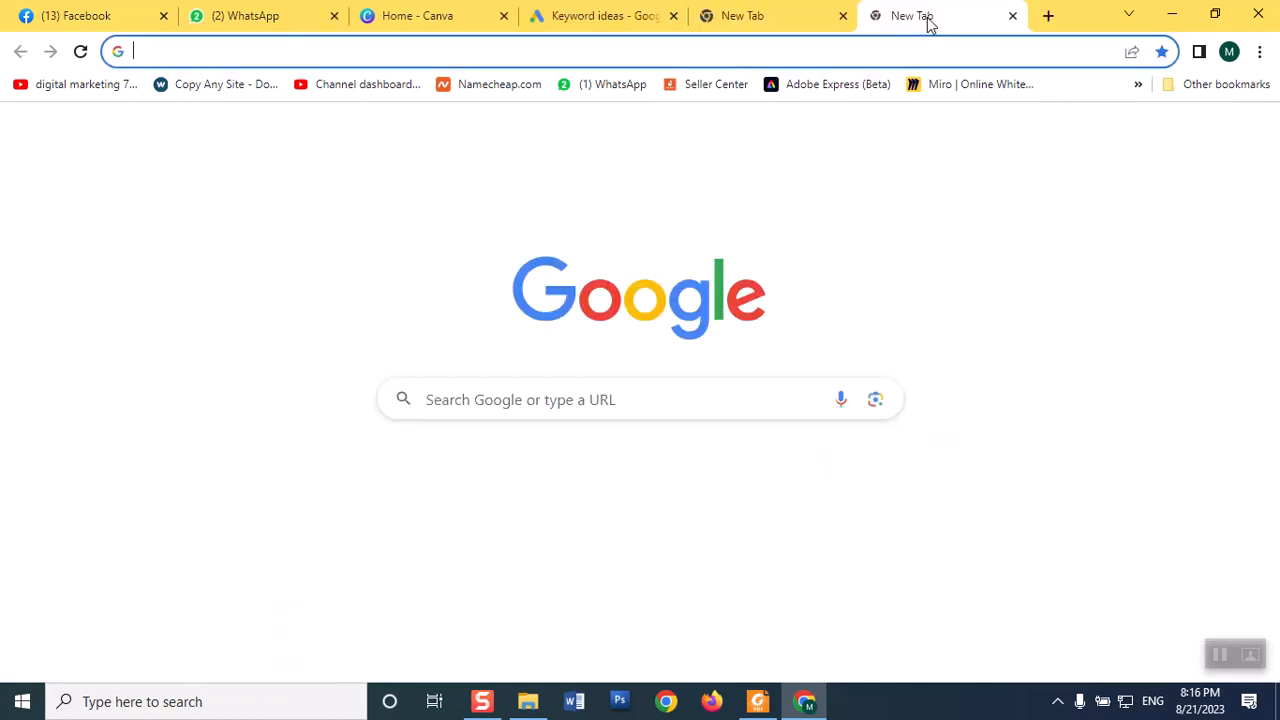
pyautogui.write('online')
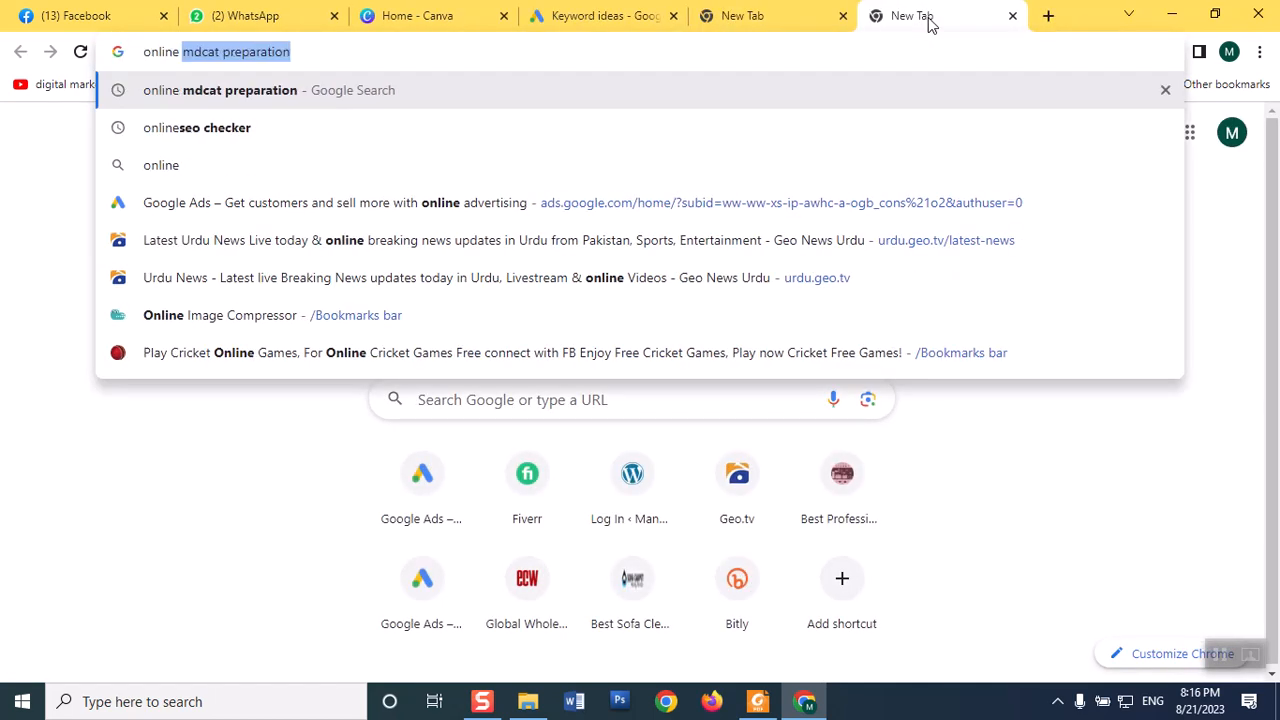
pyautogui.press('Return')
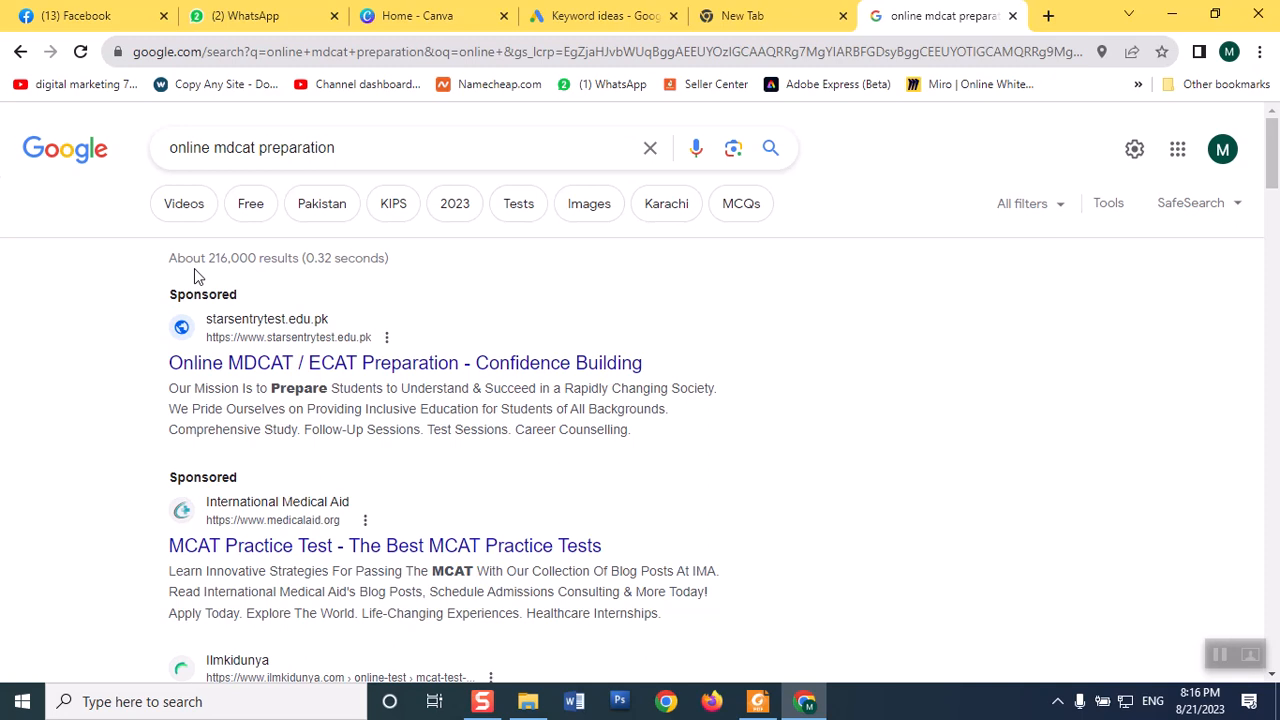
pyautogui.moveTo(211, 262); pyautogui.dragTo(259, 275)
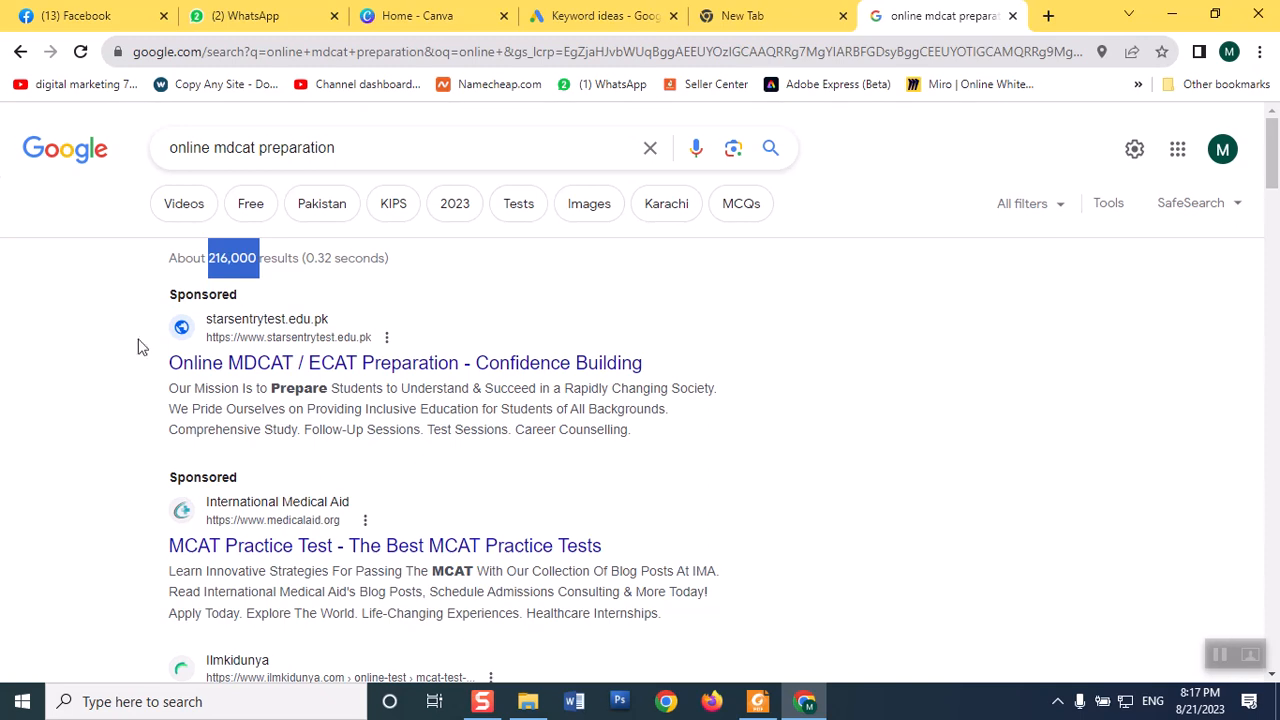
pyautogui.moveTo(758, 705)
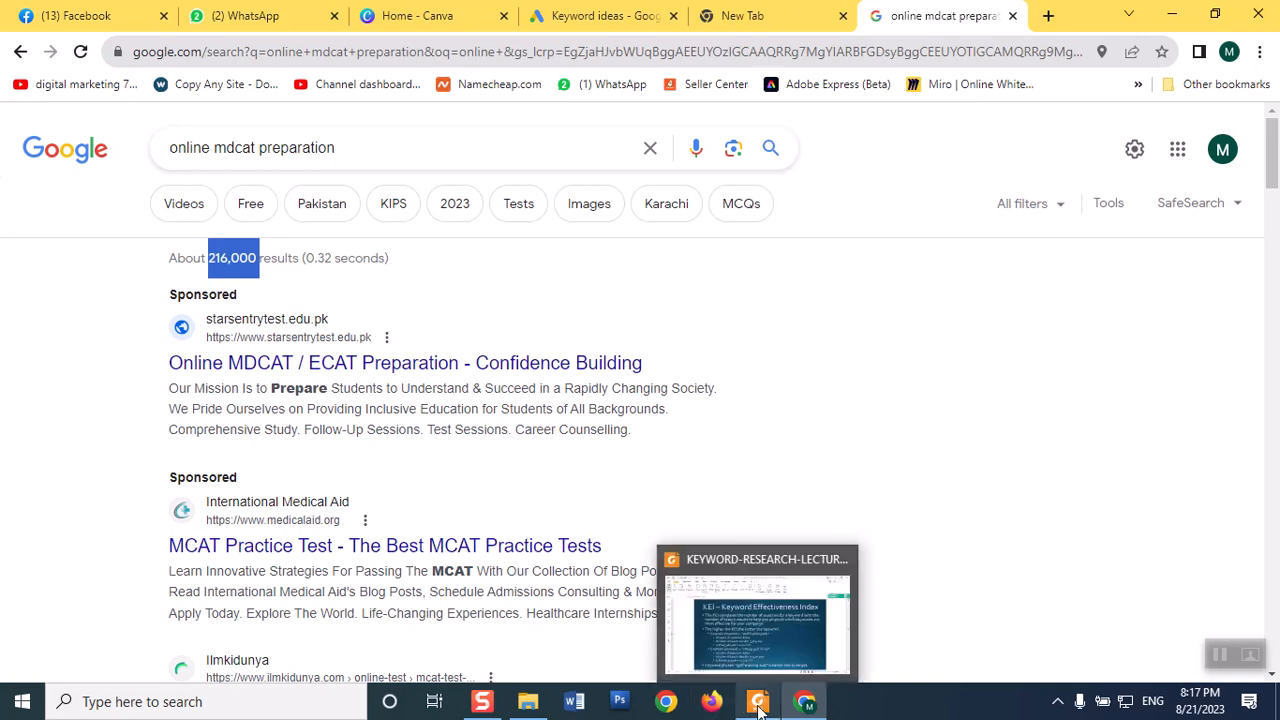
# - Download the Keyword Planner keyword ideas as a .csv file and open it in Excel
pyautogui.click(618, 13)
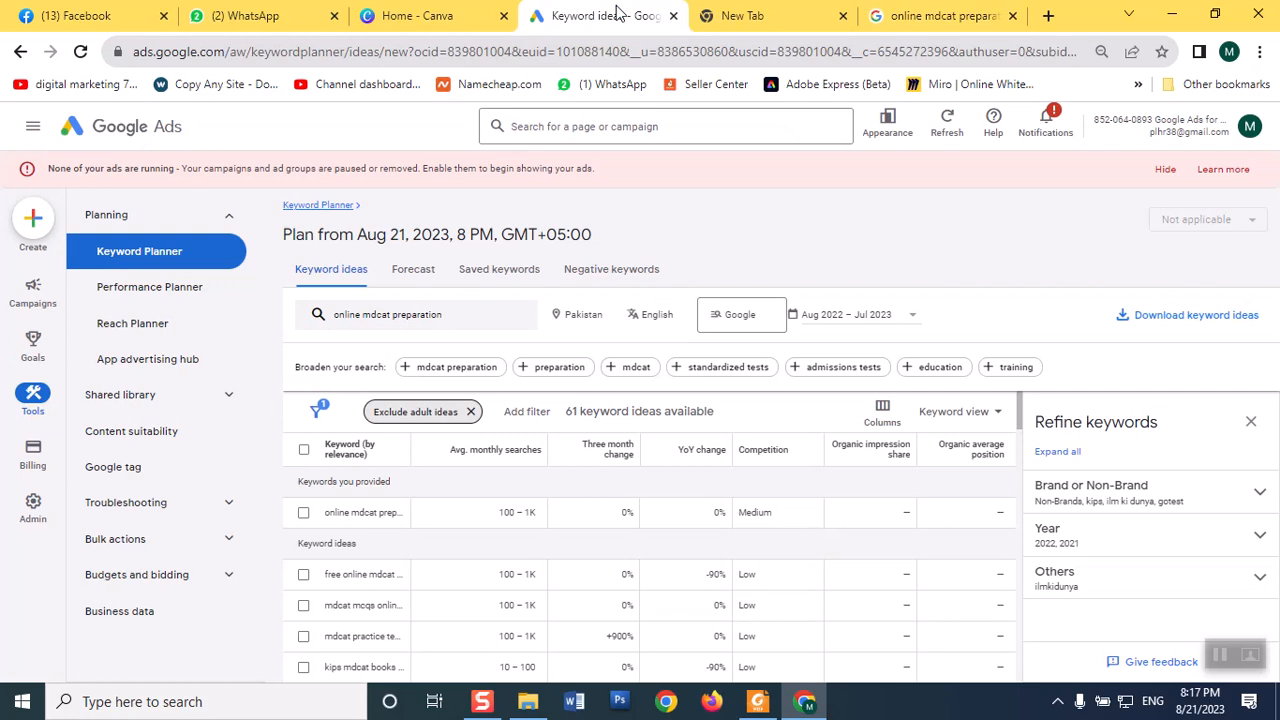
pyautogui.click(1157, 322)
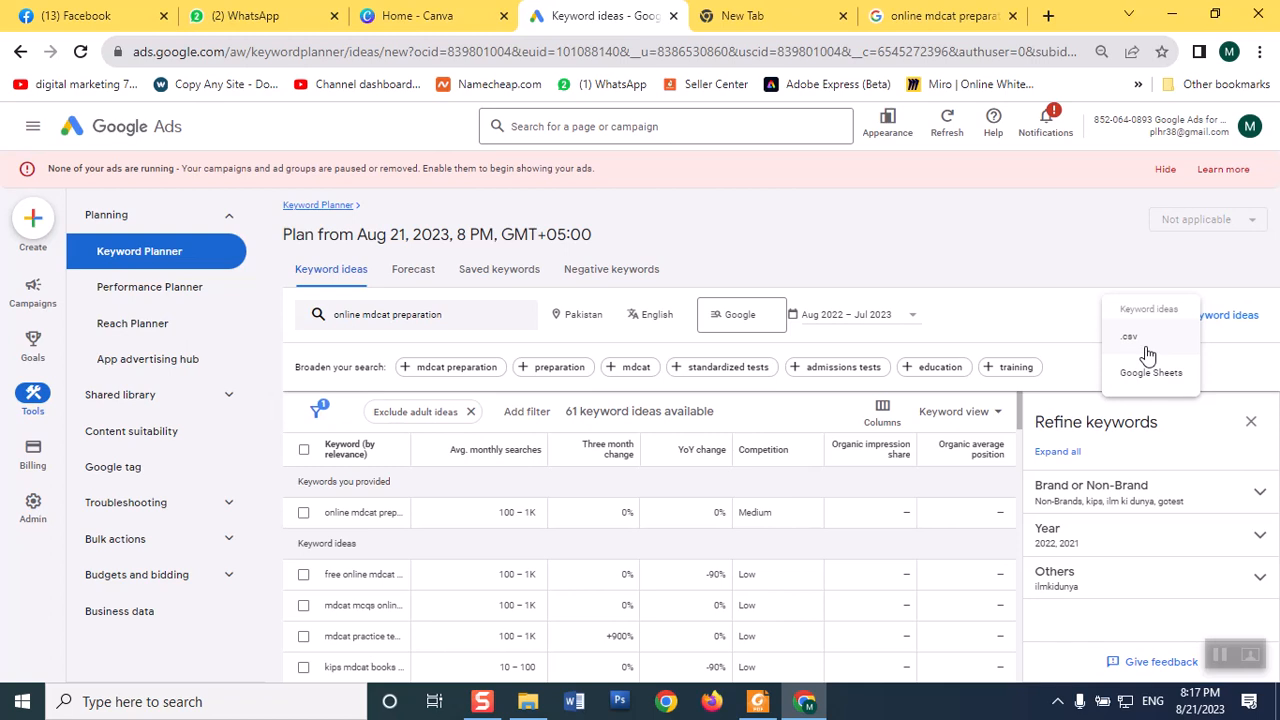
pyautogui.click(1148, 355)
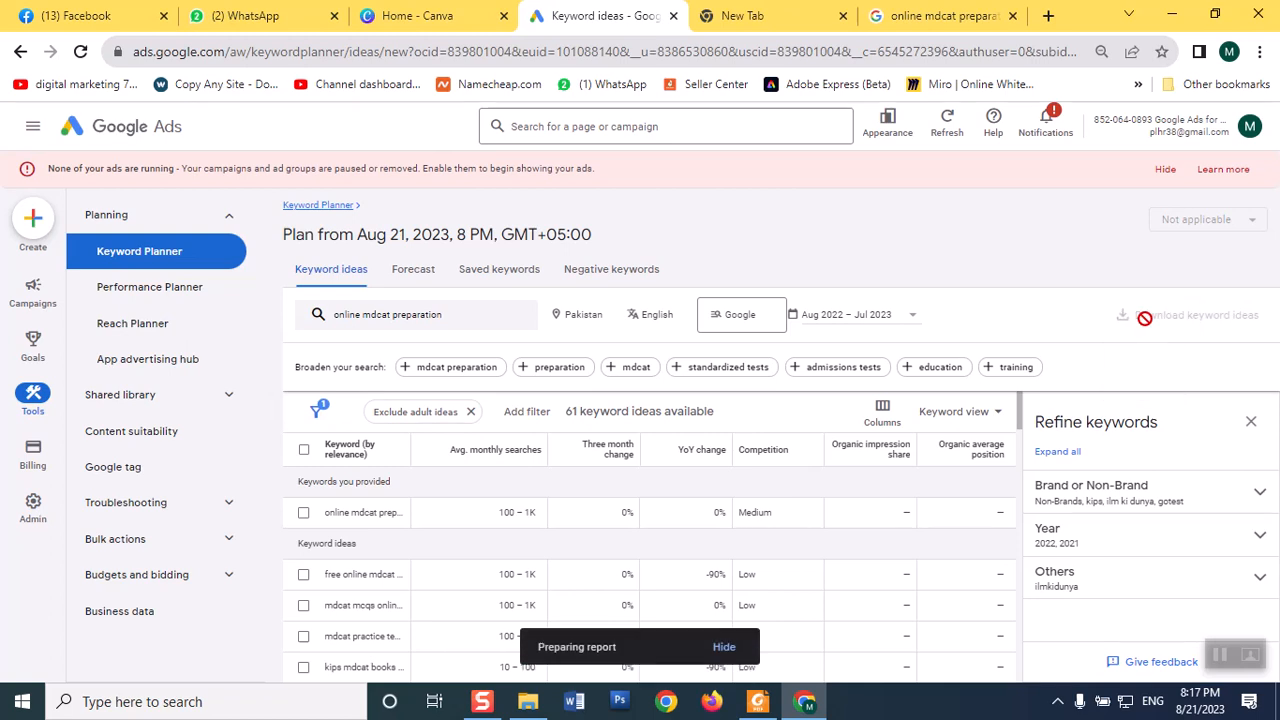
pyautogui.click(1260, 52)
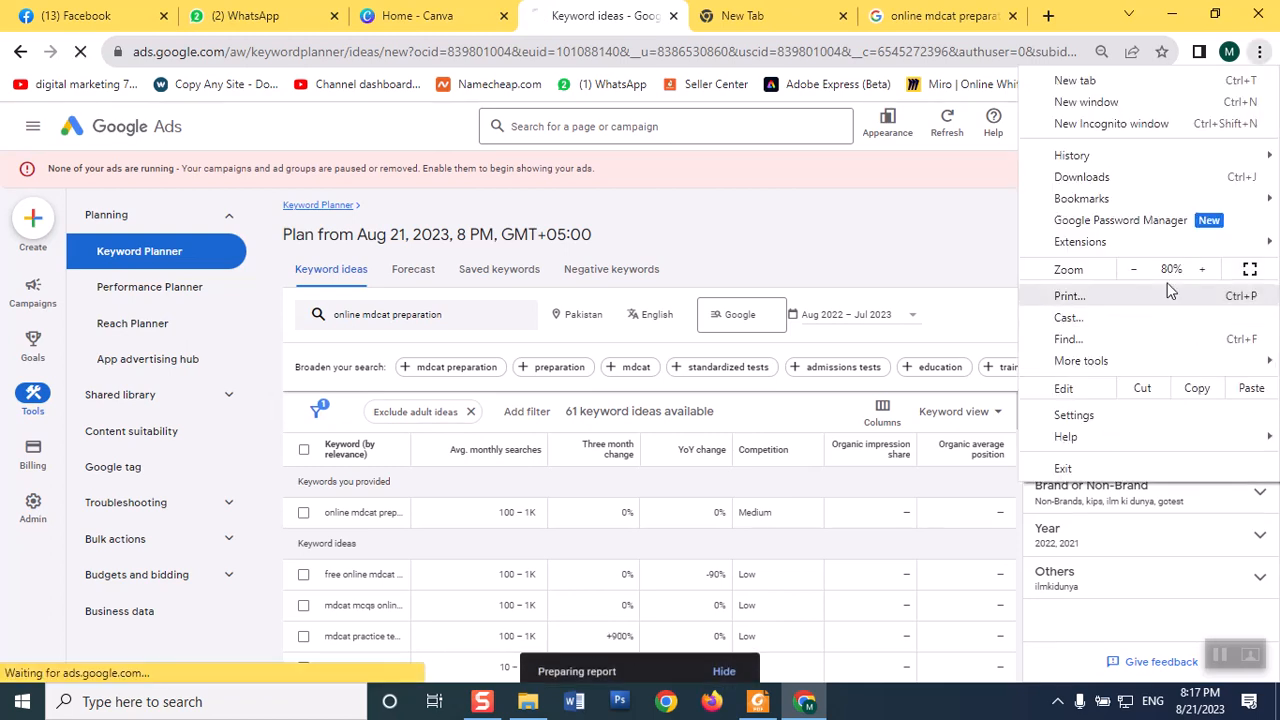
pyautogui.click(1202, 269)
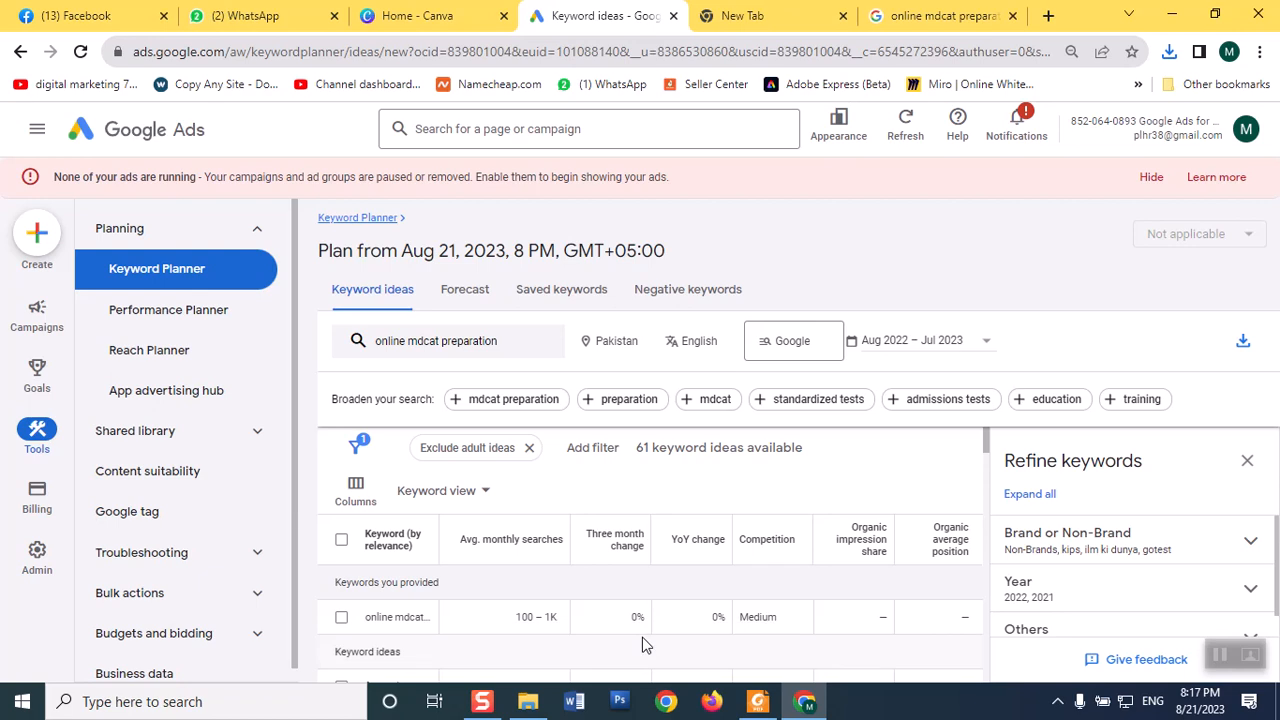
pyautogui.click(1168, 53)
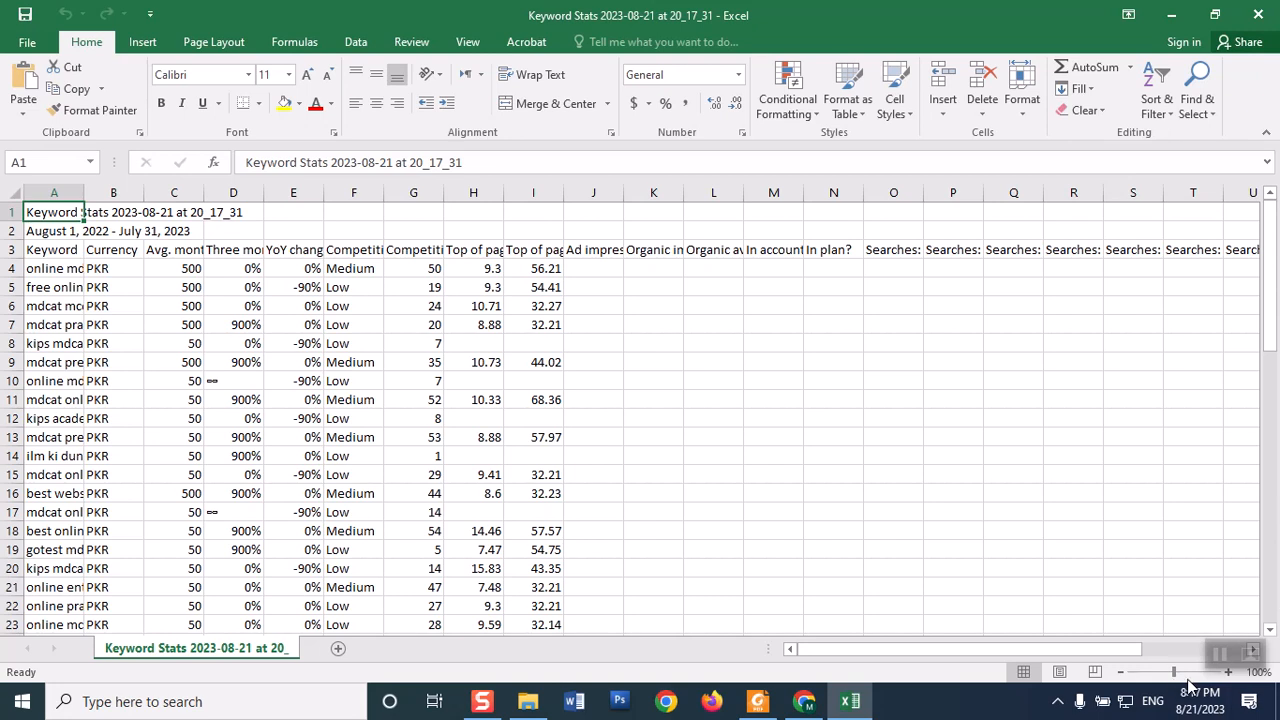
# - Widen column A to fit the full keyword texts
pyautogui.click(993, 422)
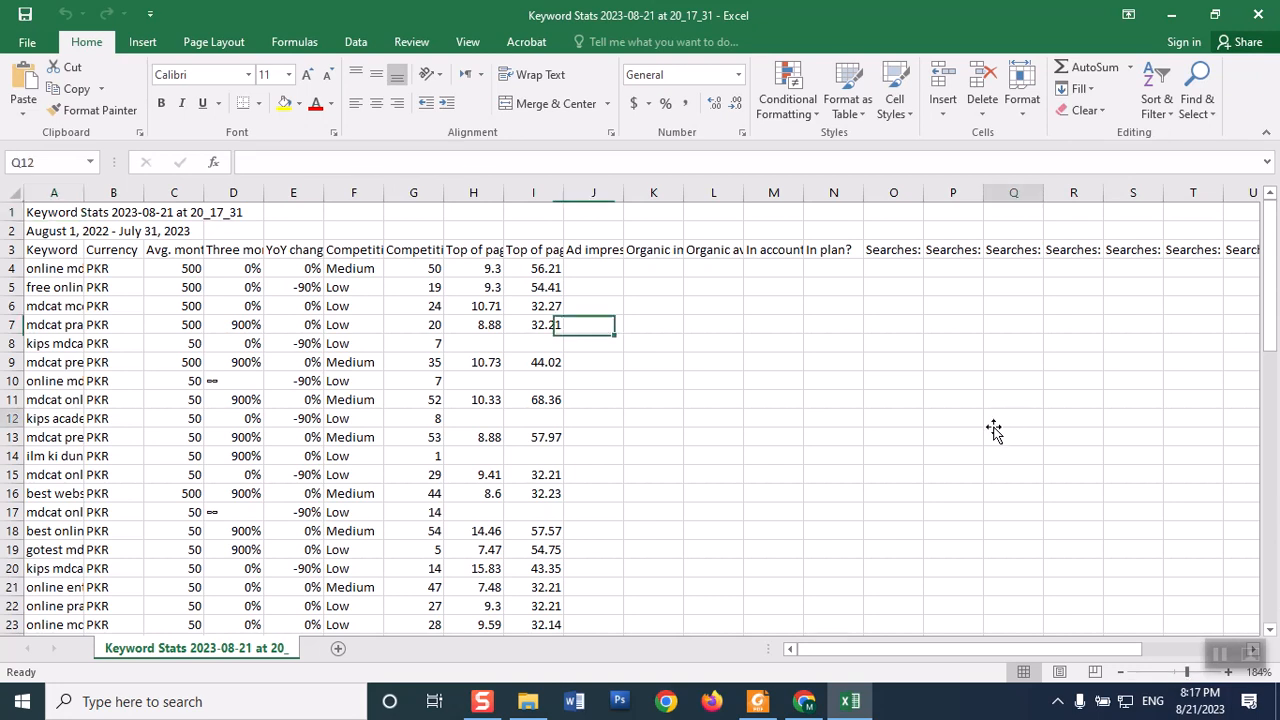
pyautogui.click(1185, 670)
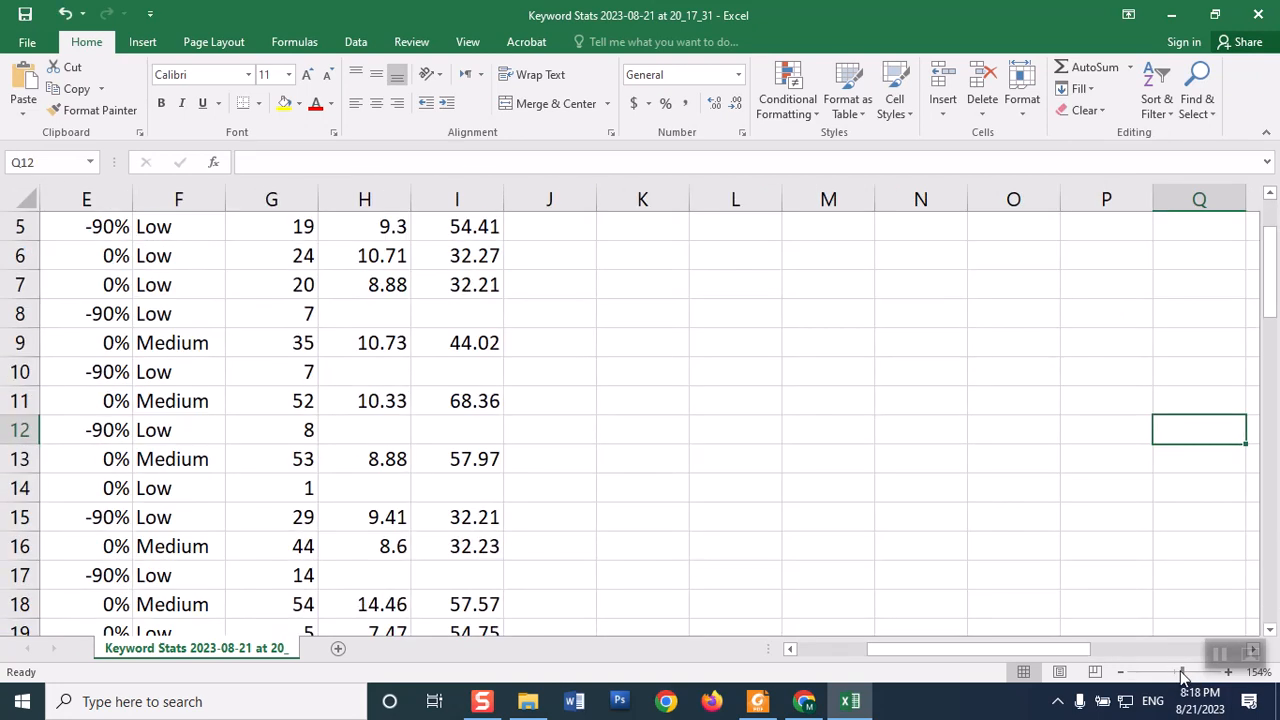
pyautogui.moveTo(1270, 293); pyautogui.dragTo(1270, 215)
pyautogui.moveTo(929, 652); pyautogui.dragTo(768, 651)
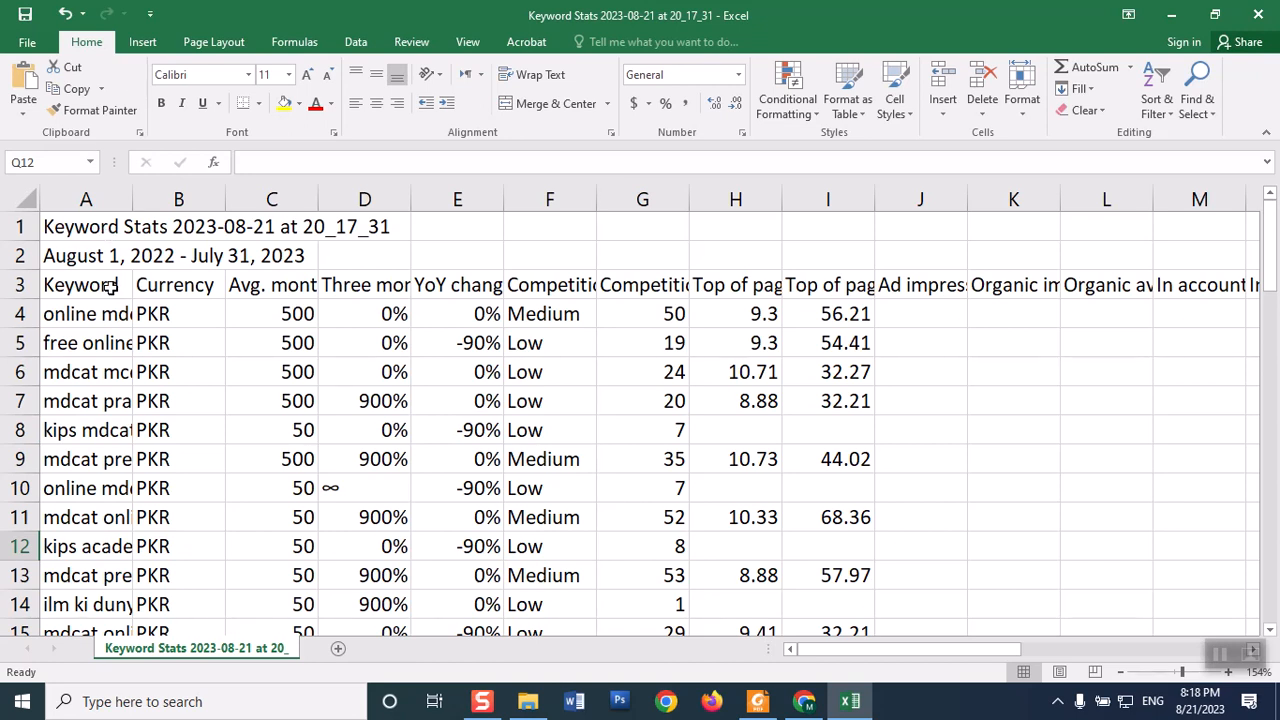
pyautogui.doubleClick(132, 199)
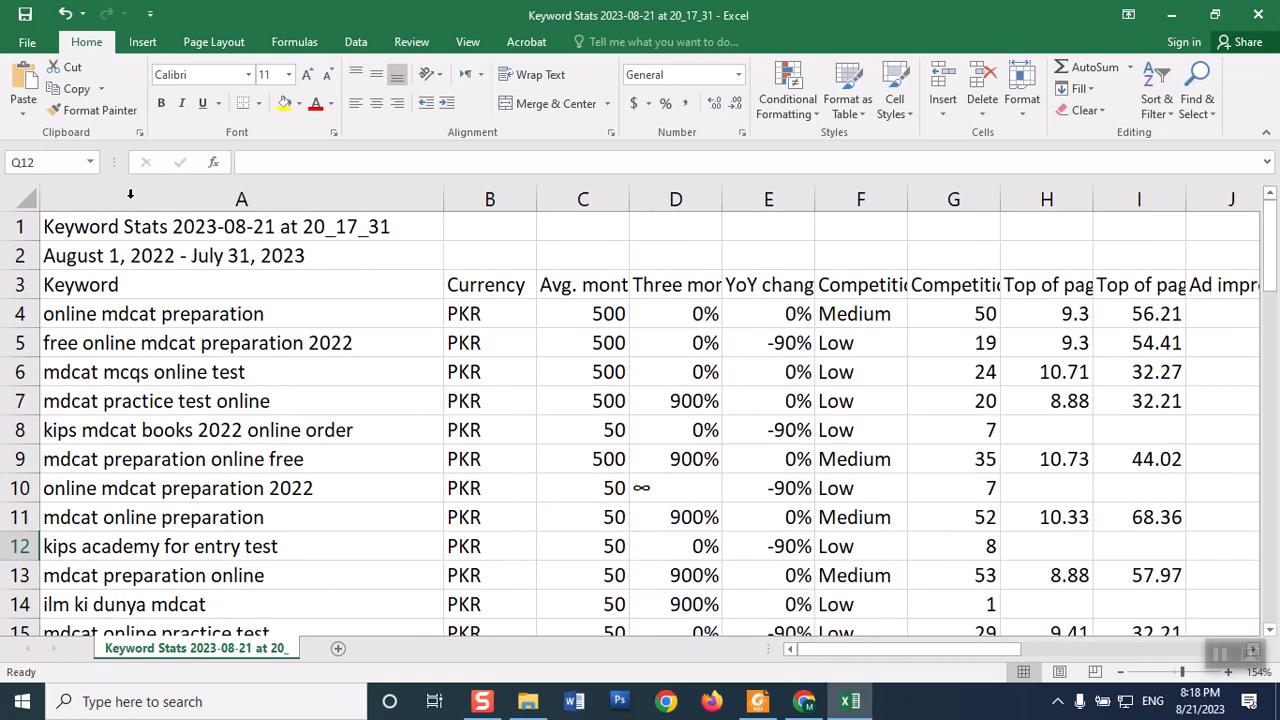
# - Delete the entire Currency column from the keyword sheet
pyautogui.click(463, 290)
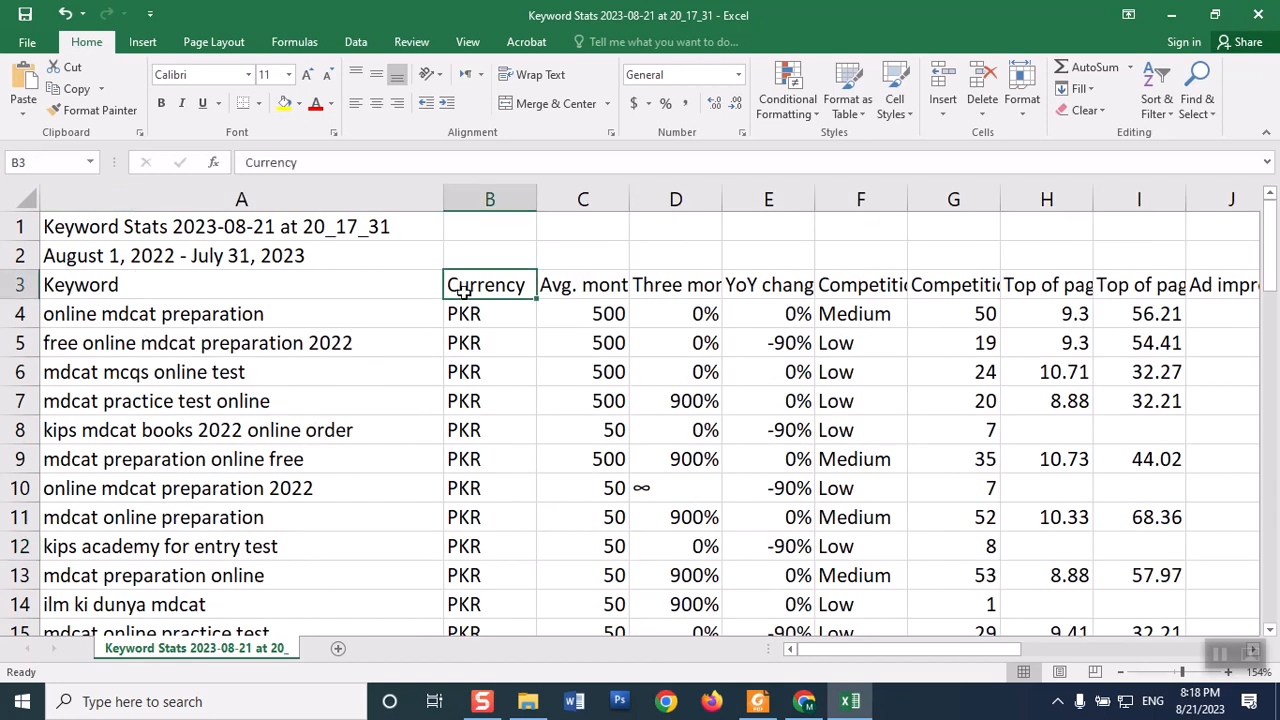
pyautogui.rightClick(463, 290)
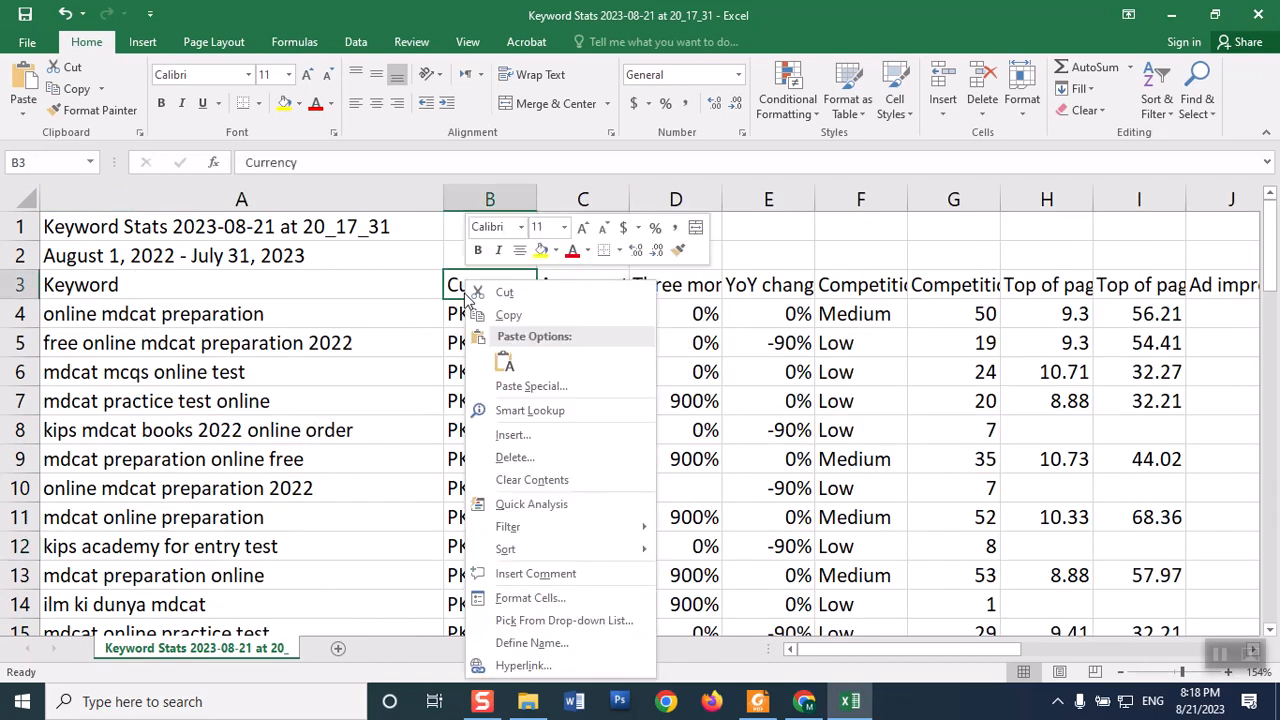
pyautogui.click(581, 459)
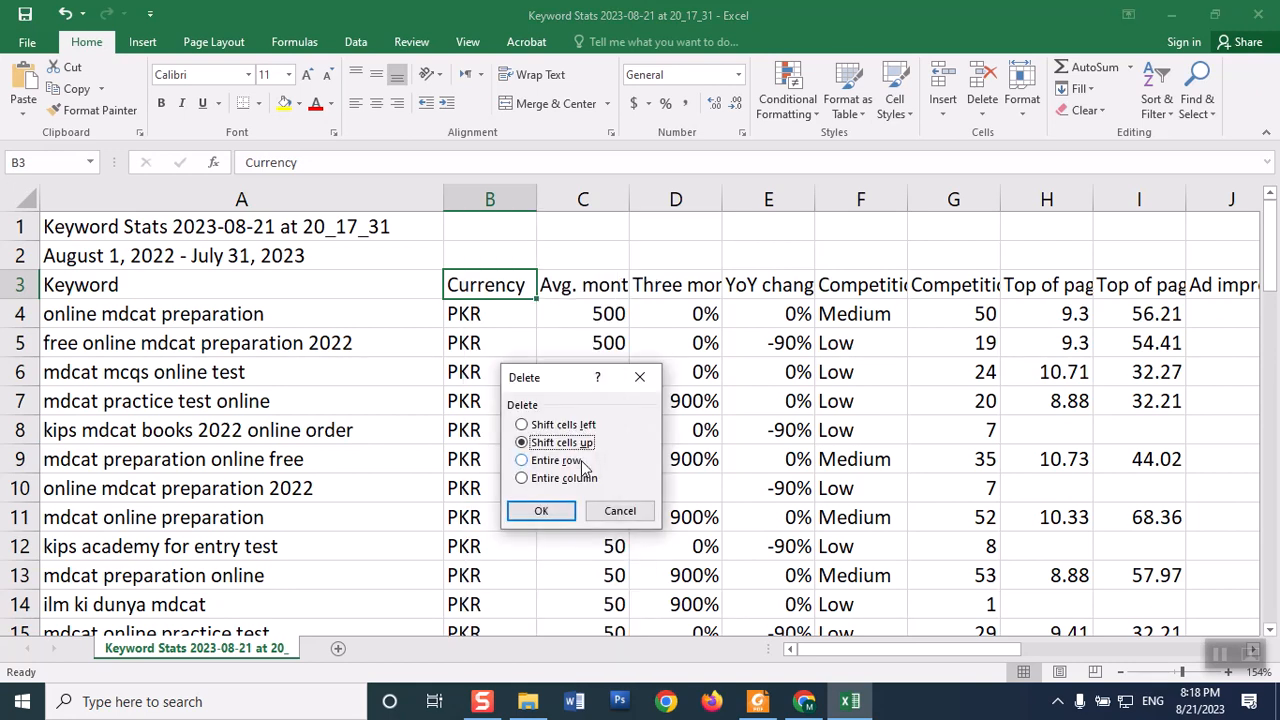
pyautogui.click(570, 479)
pyautogui.click(541, 512)
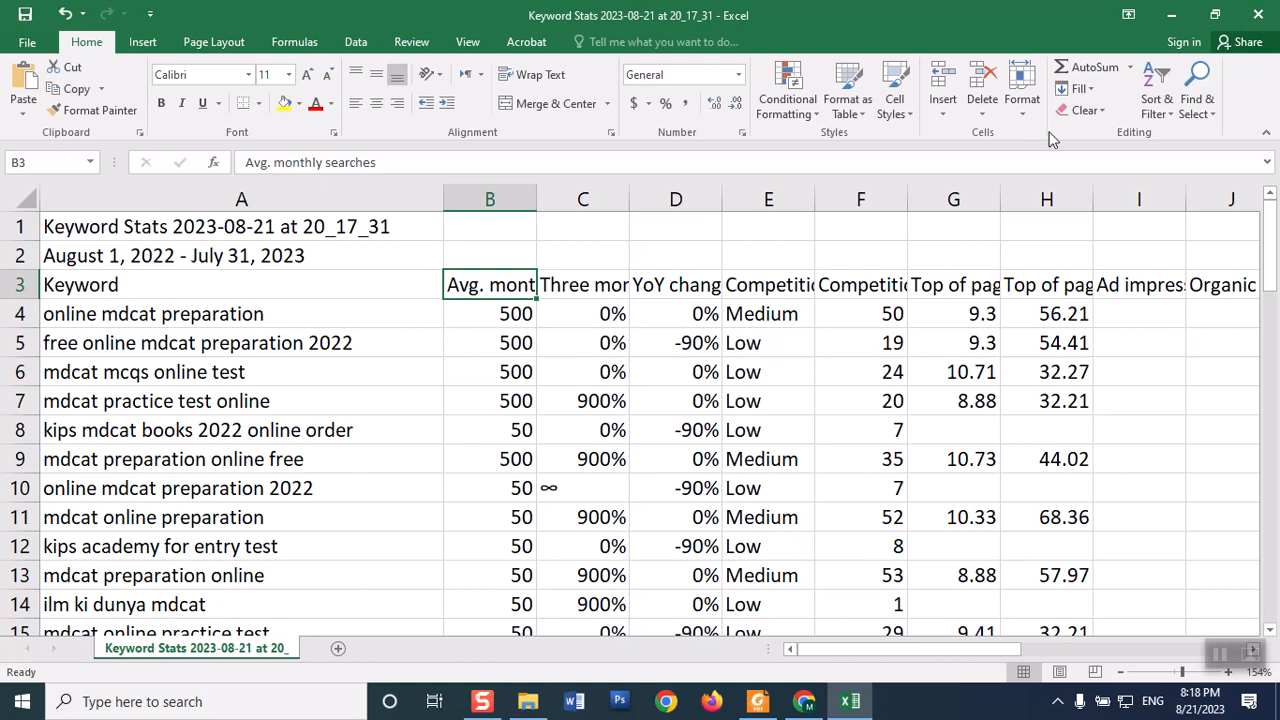
# - Sort the keyword rows by average monthly searches in descending order
pyautogui.click(1160, 106)
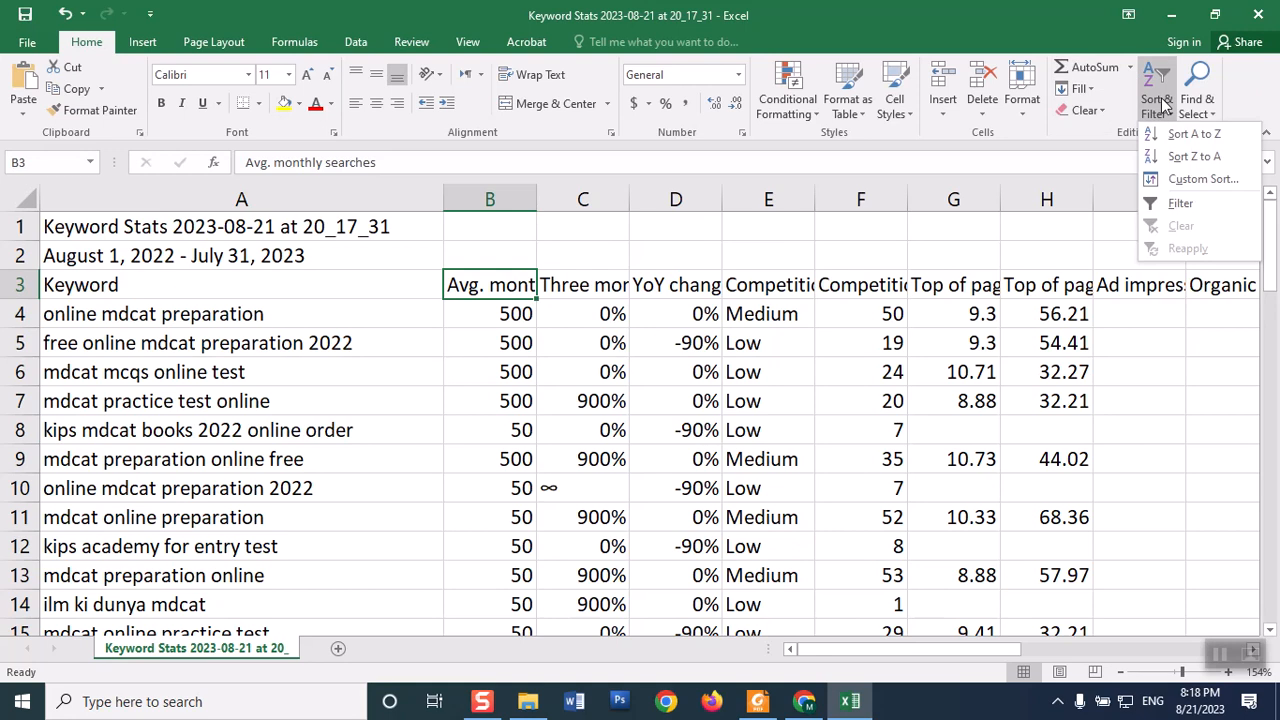
pyautogui.click(1192, 156)
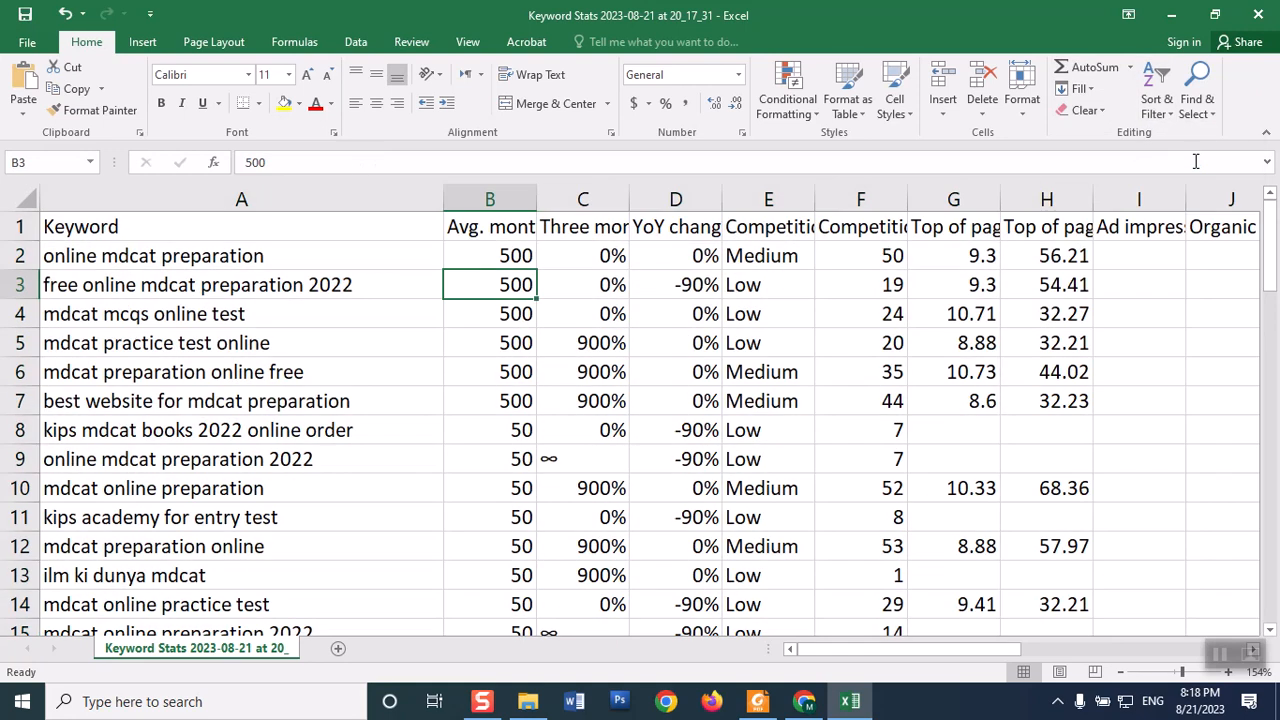
pyautogui.doubleClick(511, 344)
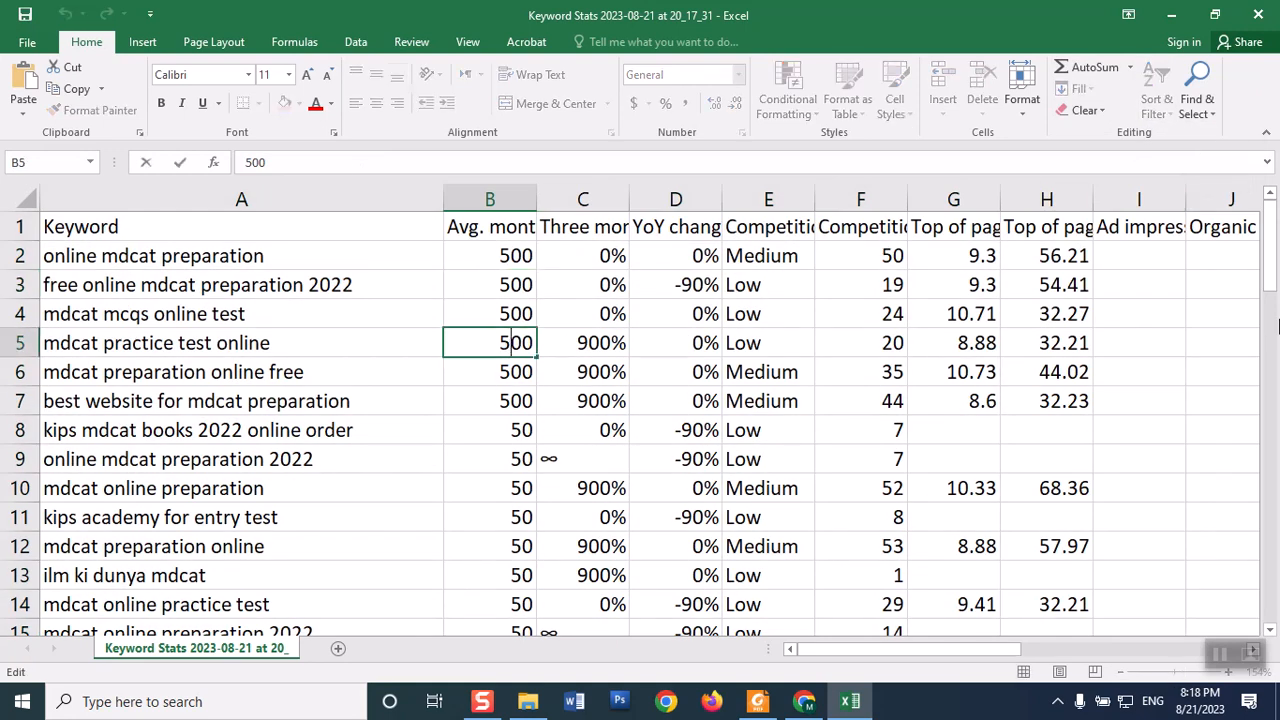
pyautogui.click(493, 262)
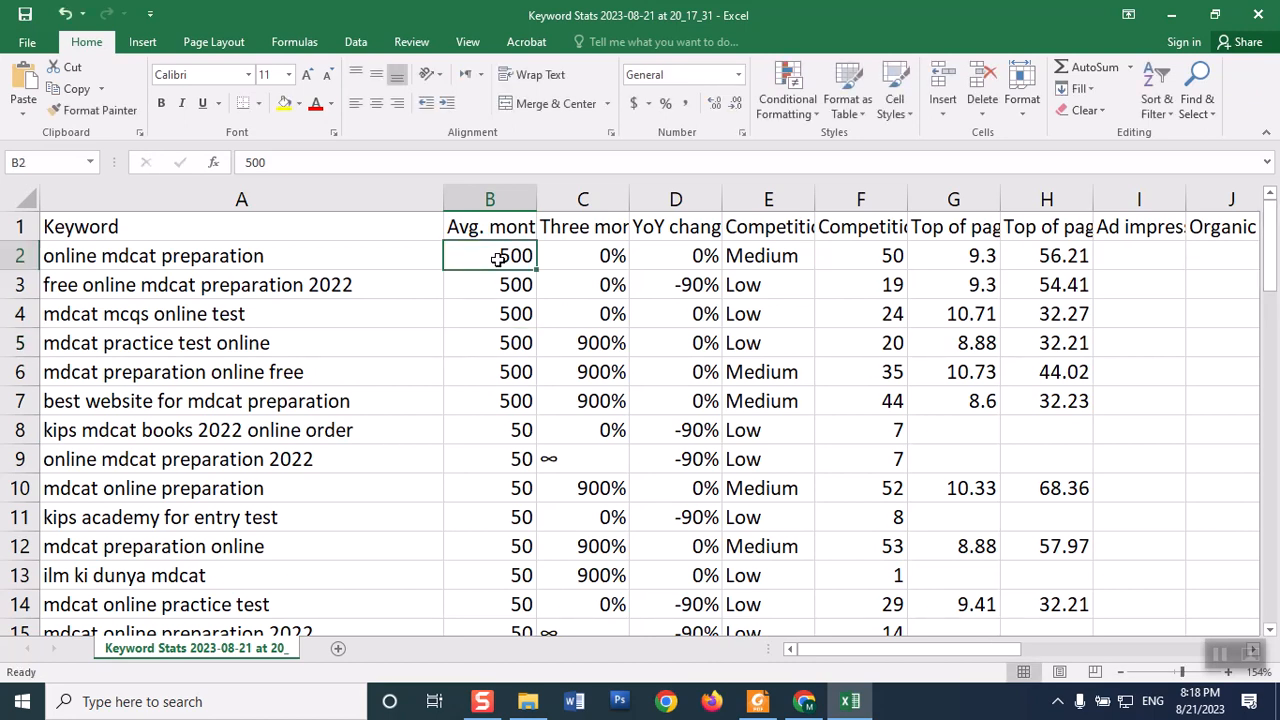
# - Widen the Three month change column to fit its contents
pyautogui.moveTo(1270, 256)
pyautogui.mouseDown()
pyautogui.moveTo(1276, 549)
pyautogui.moveTo(1250, 343)
pyautogui.moveTo(1266, 240)
pyautogui.mouseUp()
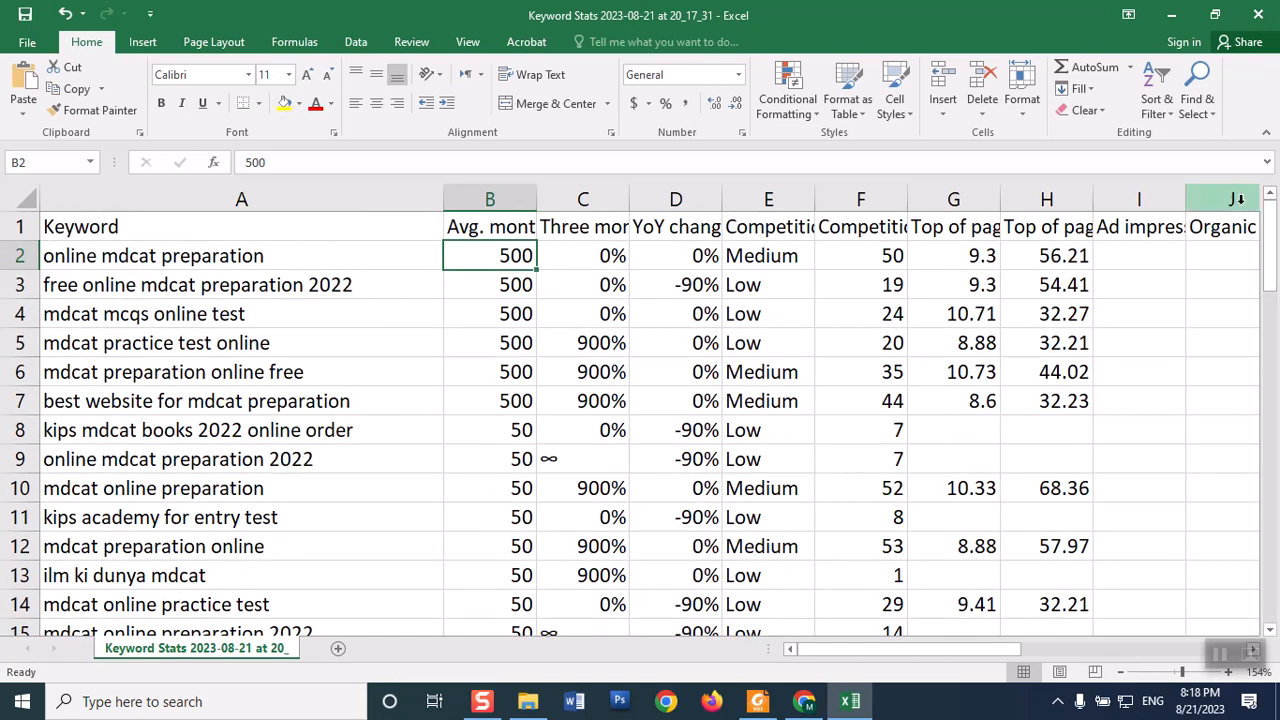
pyautogui.doubleClick(629, 190)
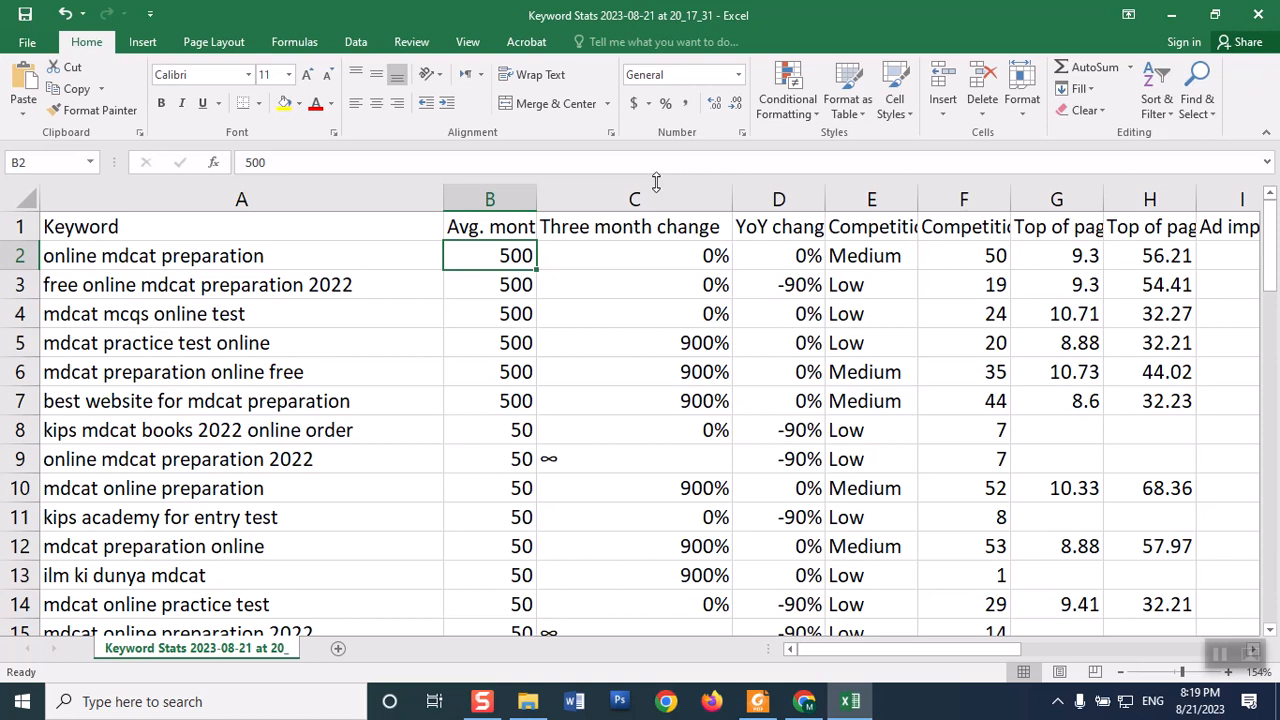
pyautogui.click(703, 351)
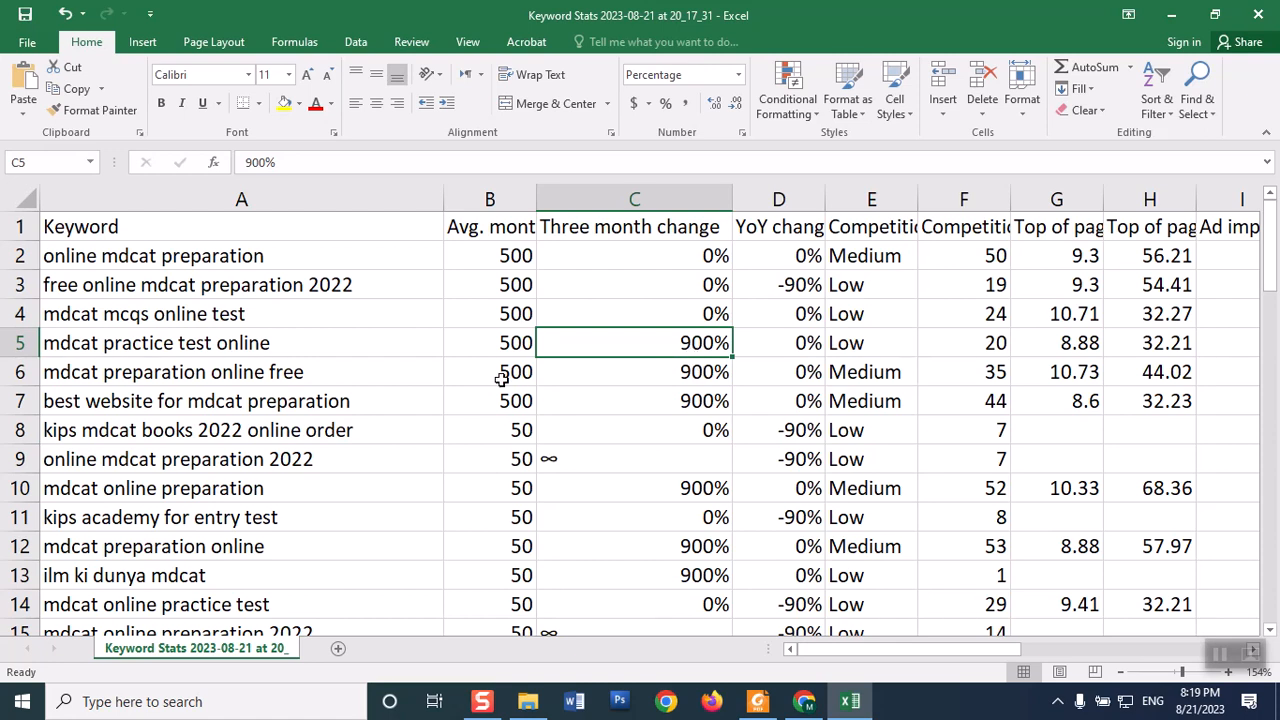
# - Sort the keyword rows by Three month change in descending order
pyautogui.click(259, 341)
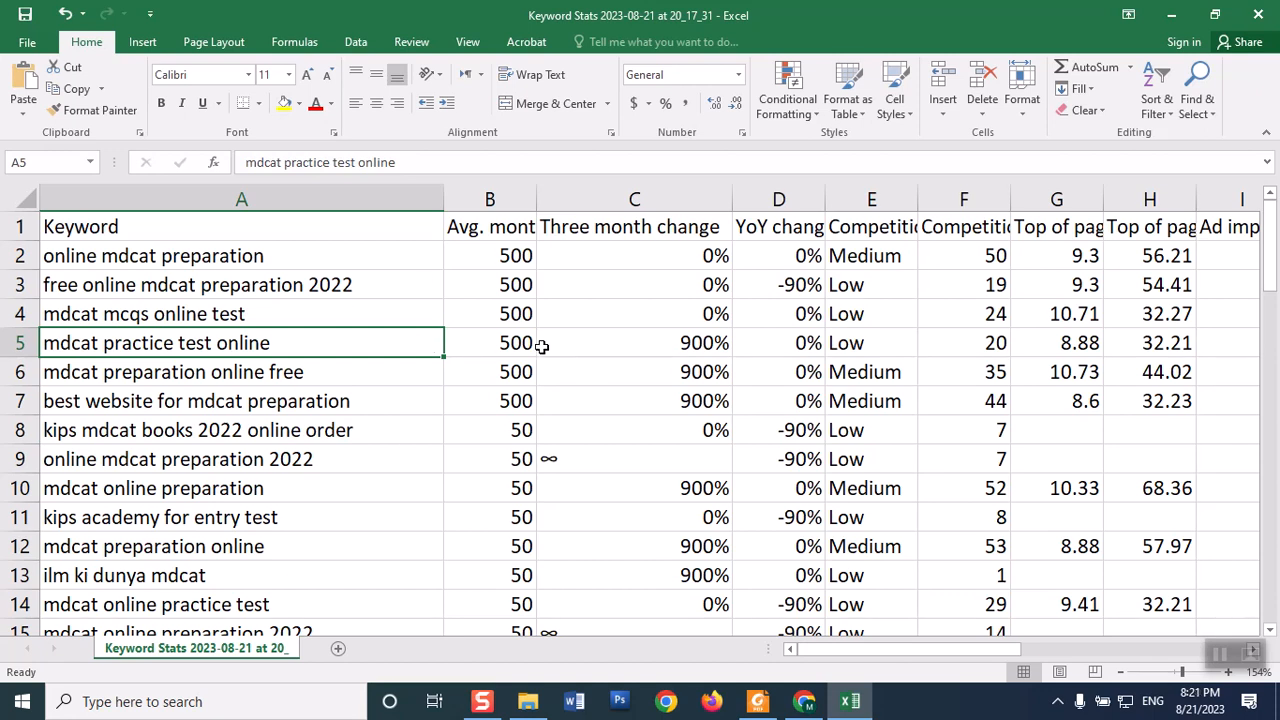
pyautogui.click(698, 343)
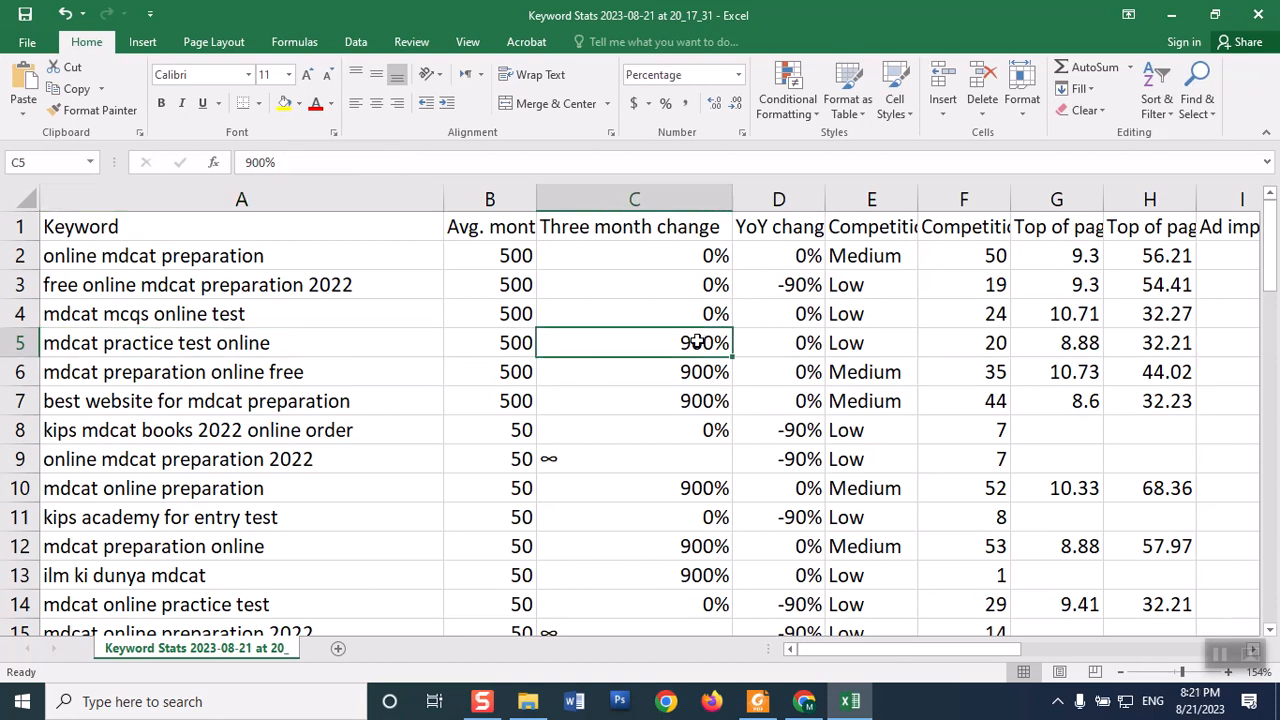
pyautogui.moveTo(698, 343); pyautogui.dragTo(700, 368)
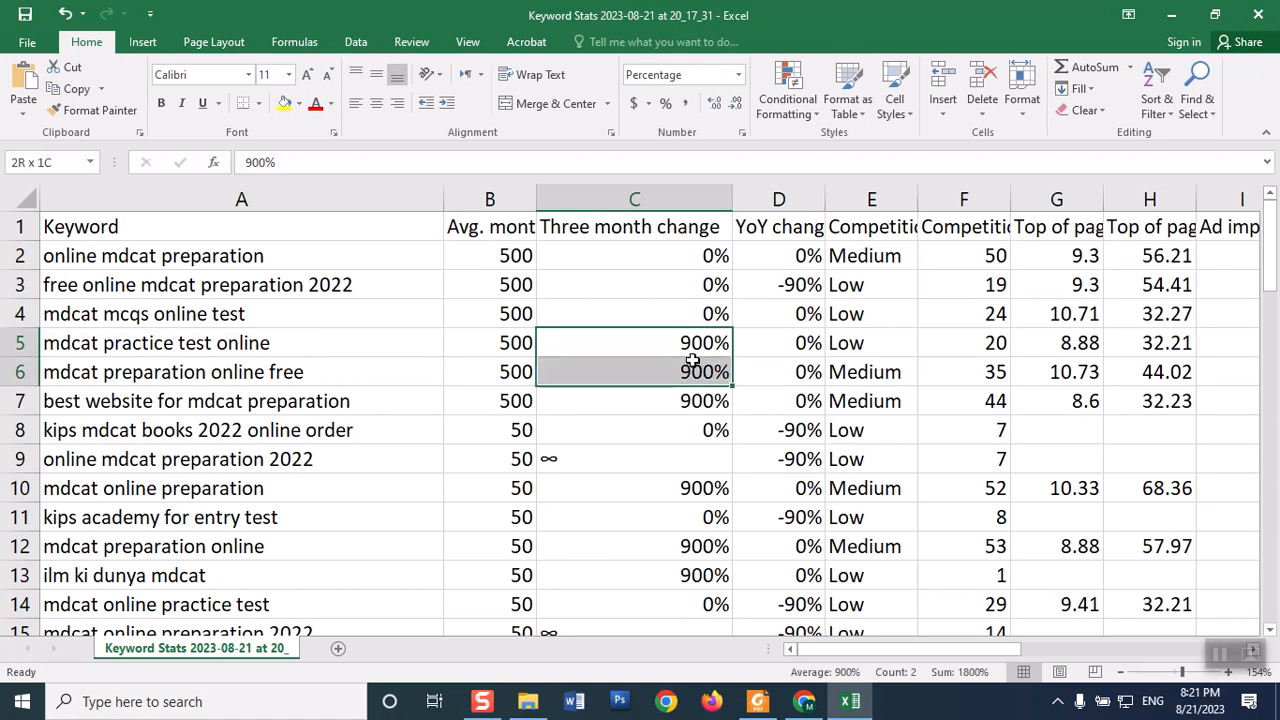
pyautogui.click(672, 228)
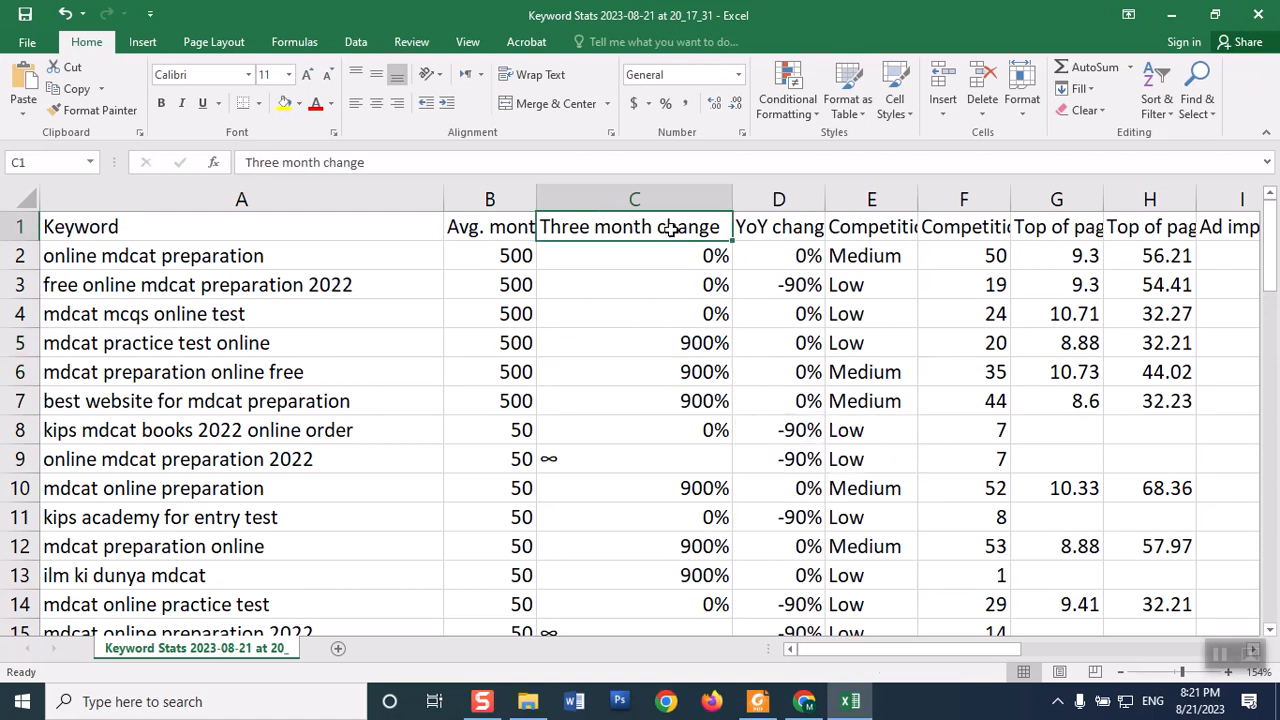
pyautogui.click(1157, 112)
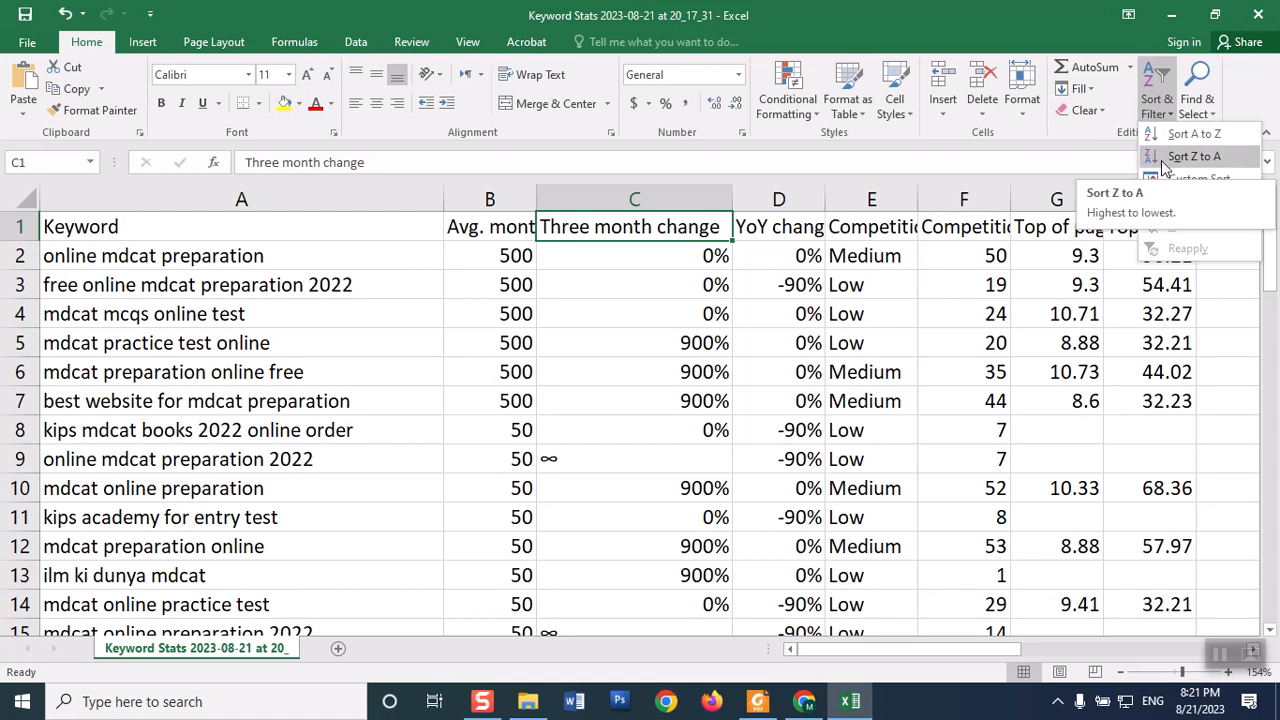
pyautogui.click(1162, 157)
# - Examine the ∞ entries and the percentages further down in the Three month change column
pyautogui.click(549, 255)
pyautogui.click(556, 286)
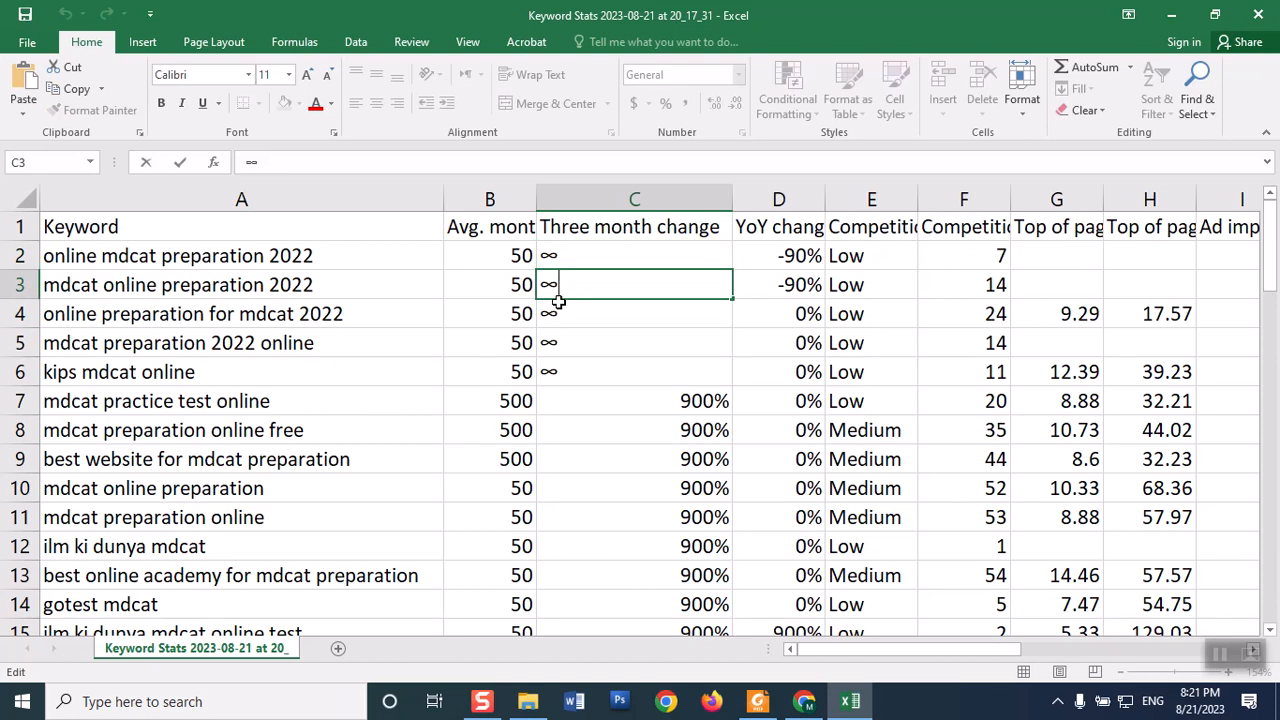
pyautogui.click(553, 313)
pyautogui.click(549, 341)
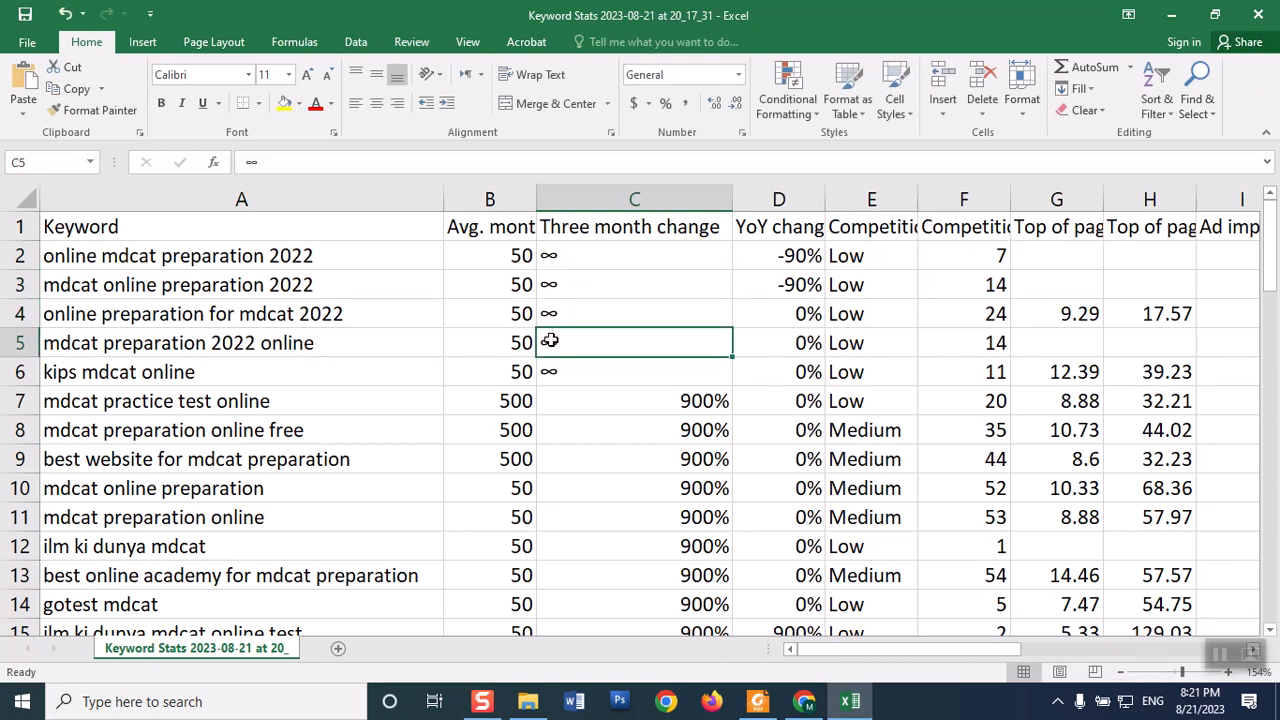
pyautogui.moveTo(1274, 298); pyautogui.dragTo(1274, 311)
pyautogui.moveTo(1273, 310); pyautogui.dragTo(1273, 310)
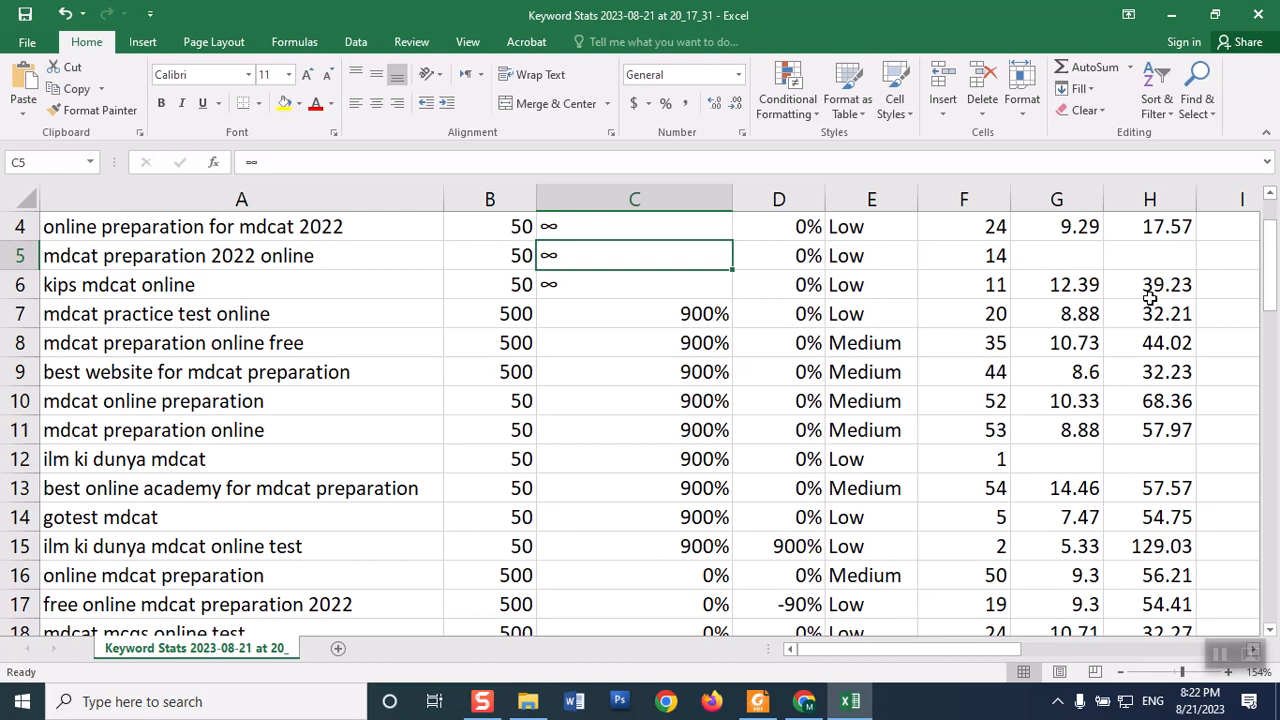
pyautogui.moveTo(1270, 297); pyautogui.dragTo(1265, 270)
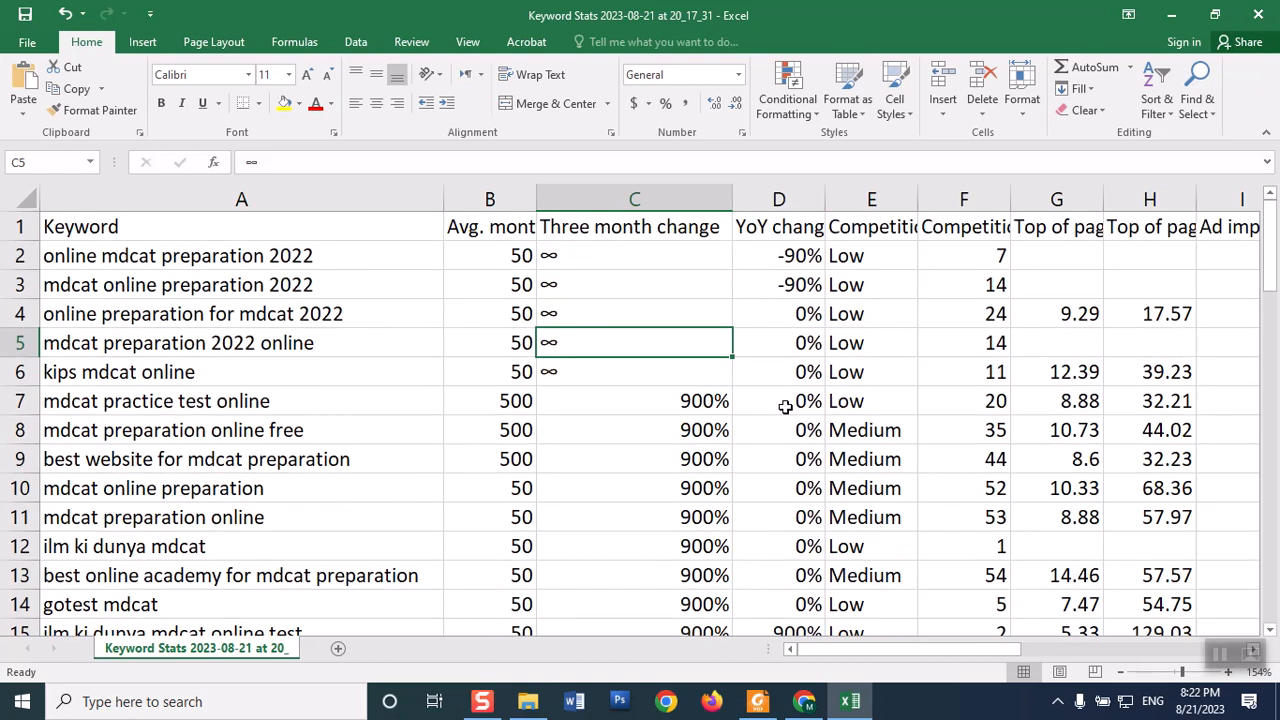
# - Review the YoY change values across the keyword rows, including the "ilm ki dunya mdcat online test" row
pyautogui.click(777, 229)
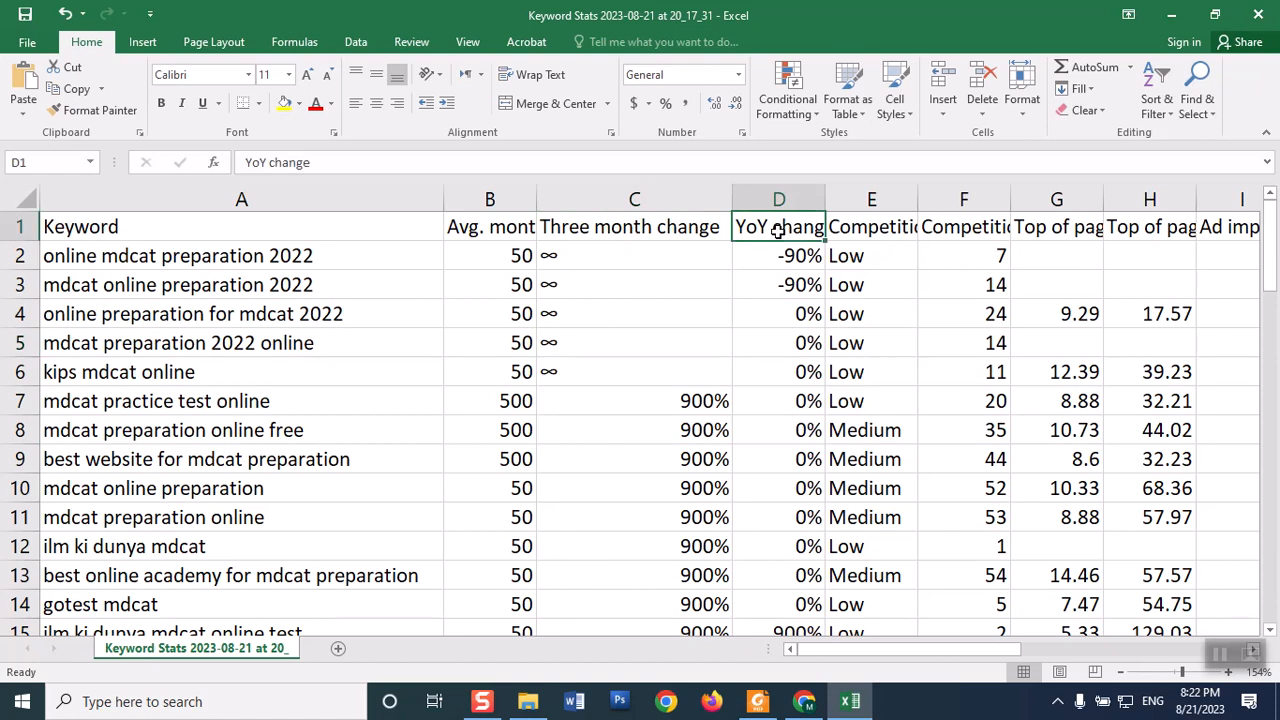
pyautogui.click(768, 416)
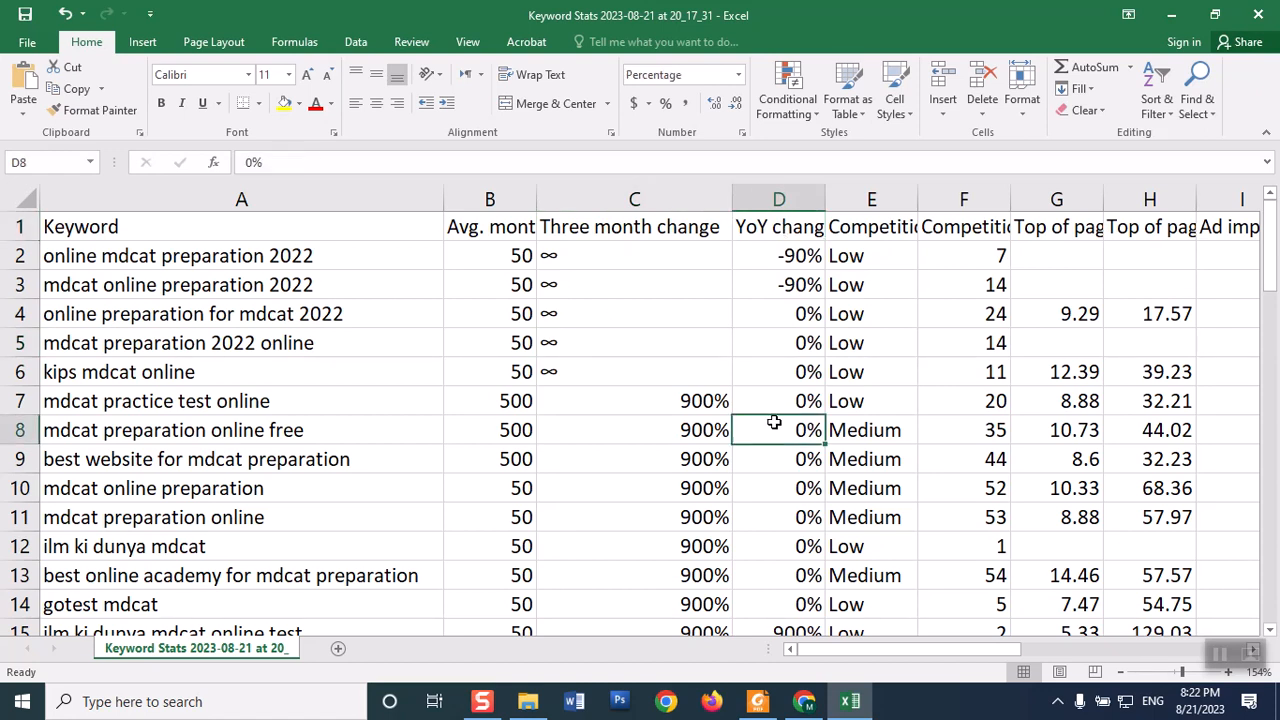
pyautogui.click(779, 402)
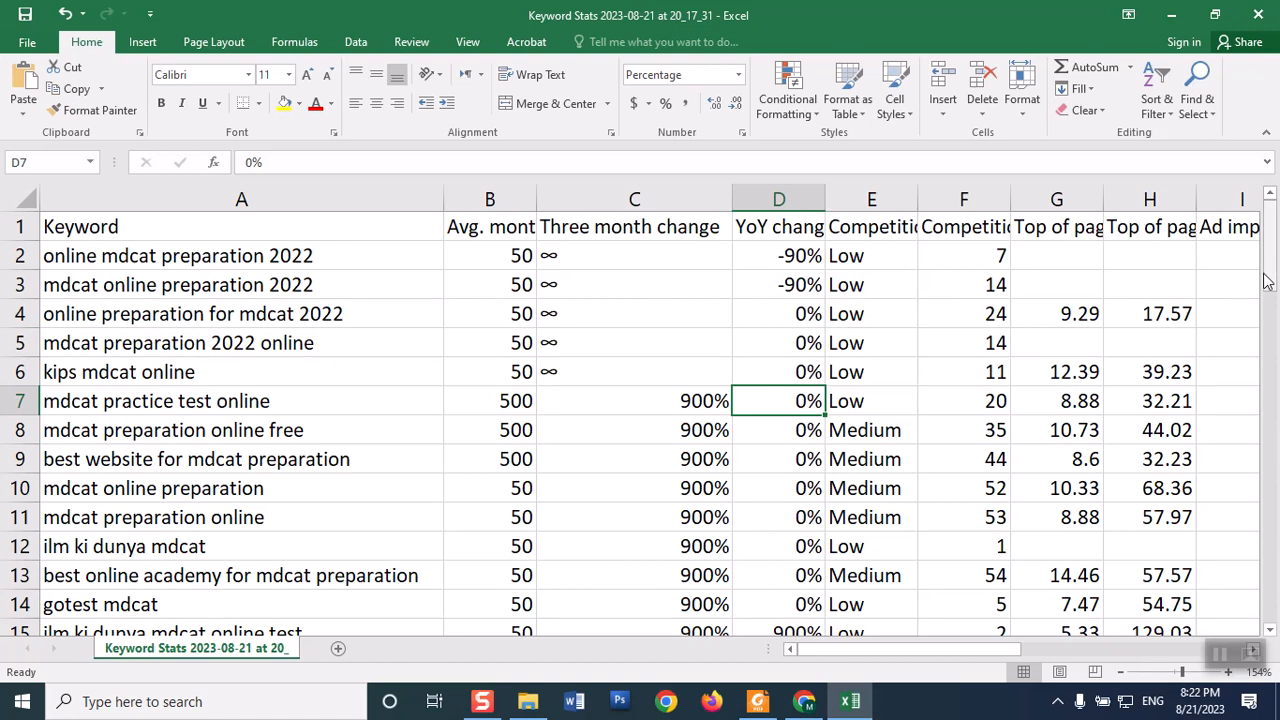
pyautogui.moveTo(1270, 280); pyautogui.dragTo(1270, 288)
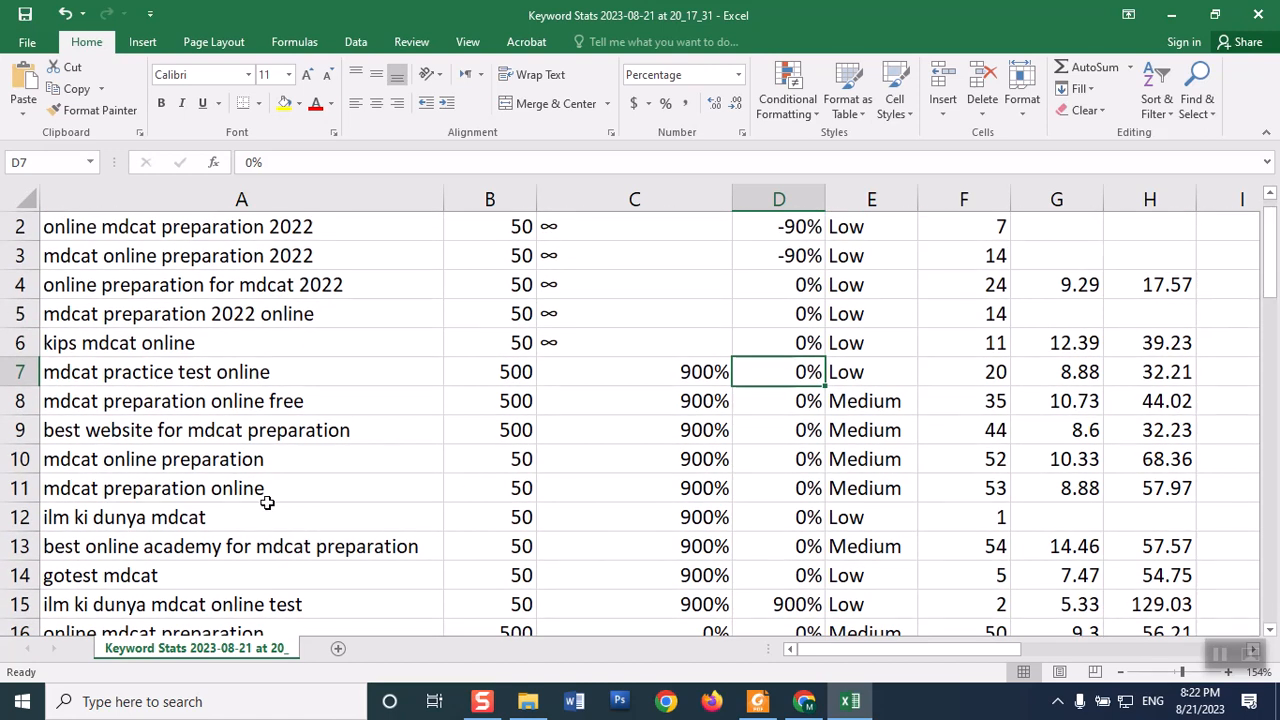
pyautogui.click(781, 600)
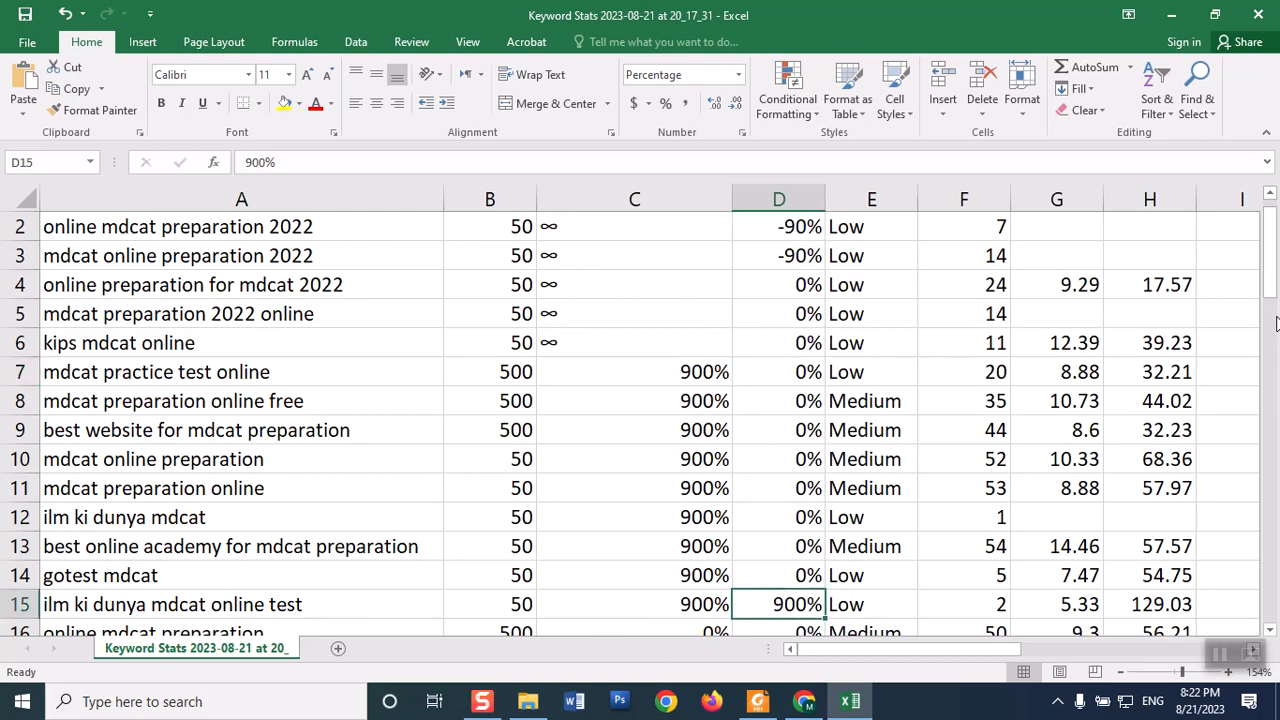
pyautogui.moveTo(1268, 285); pyautogui.dragTo(1263, 318)
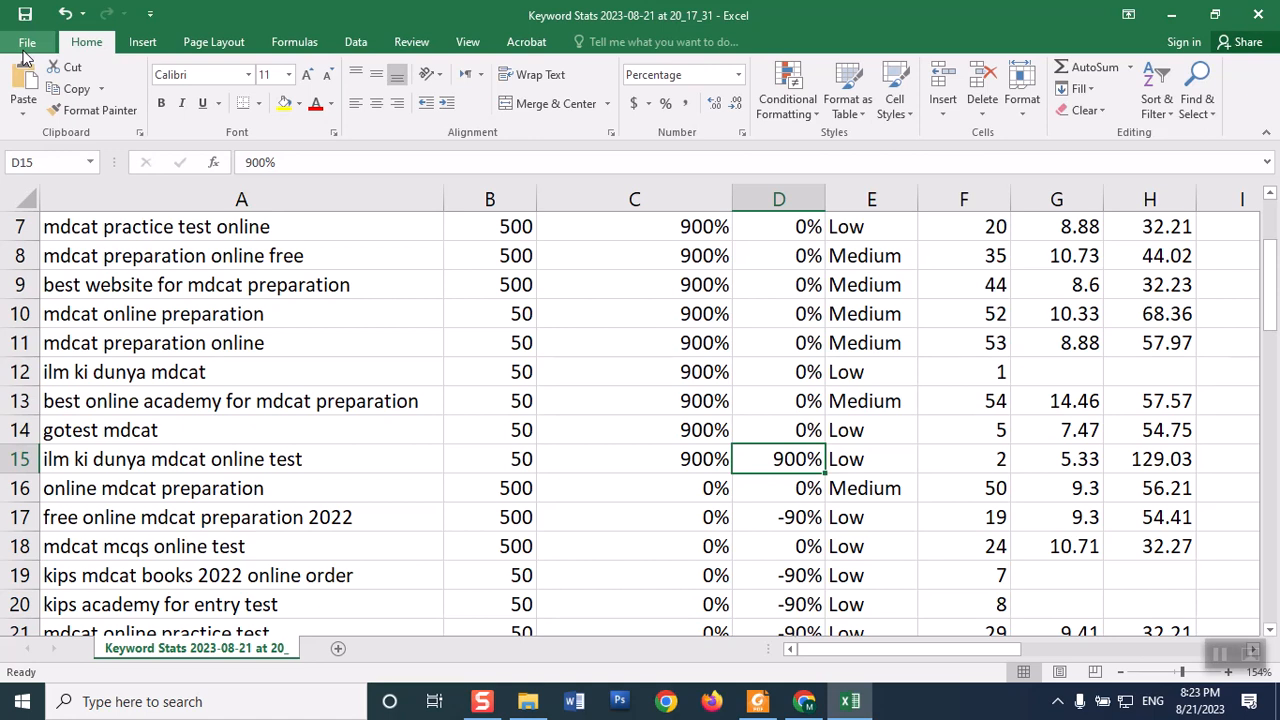
pyautogui.moveTo(1272, 338); pyautogui.dragTo(1272, 262)
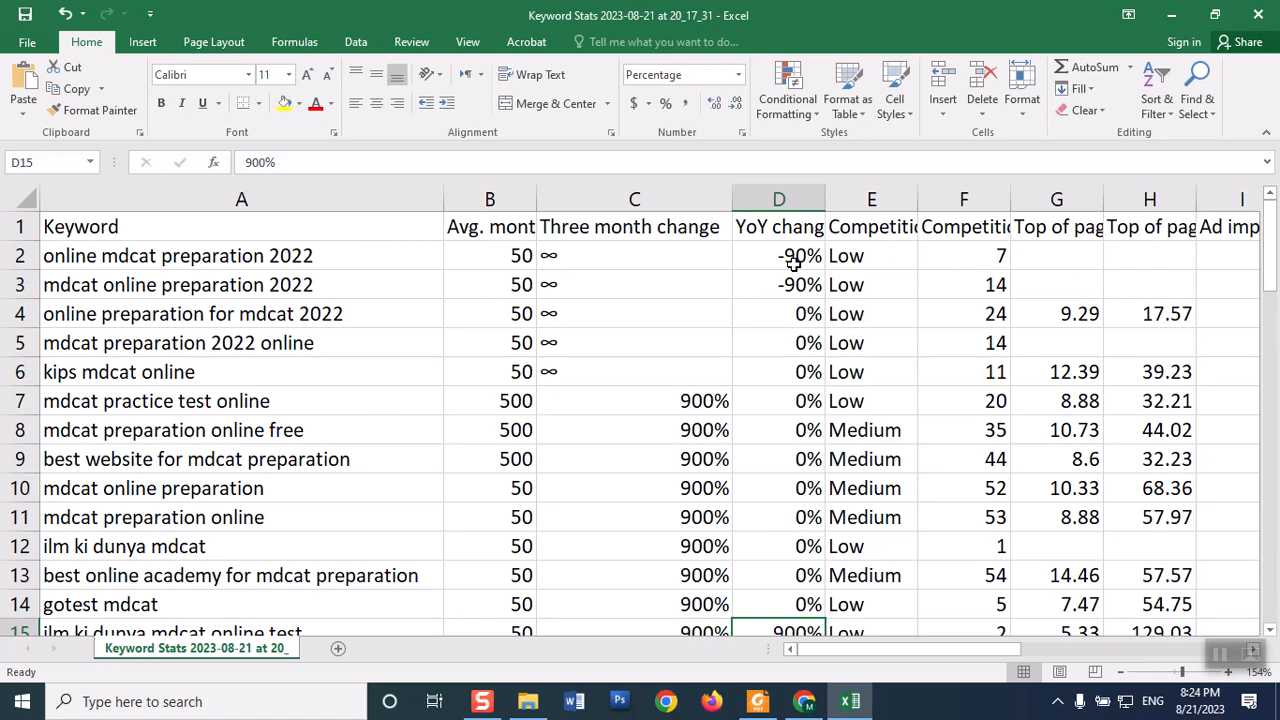
# - Delete all columns from Three month change through AA, keeping only the keywords and average monthly searches
pyautogui.click(894, 229)
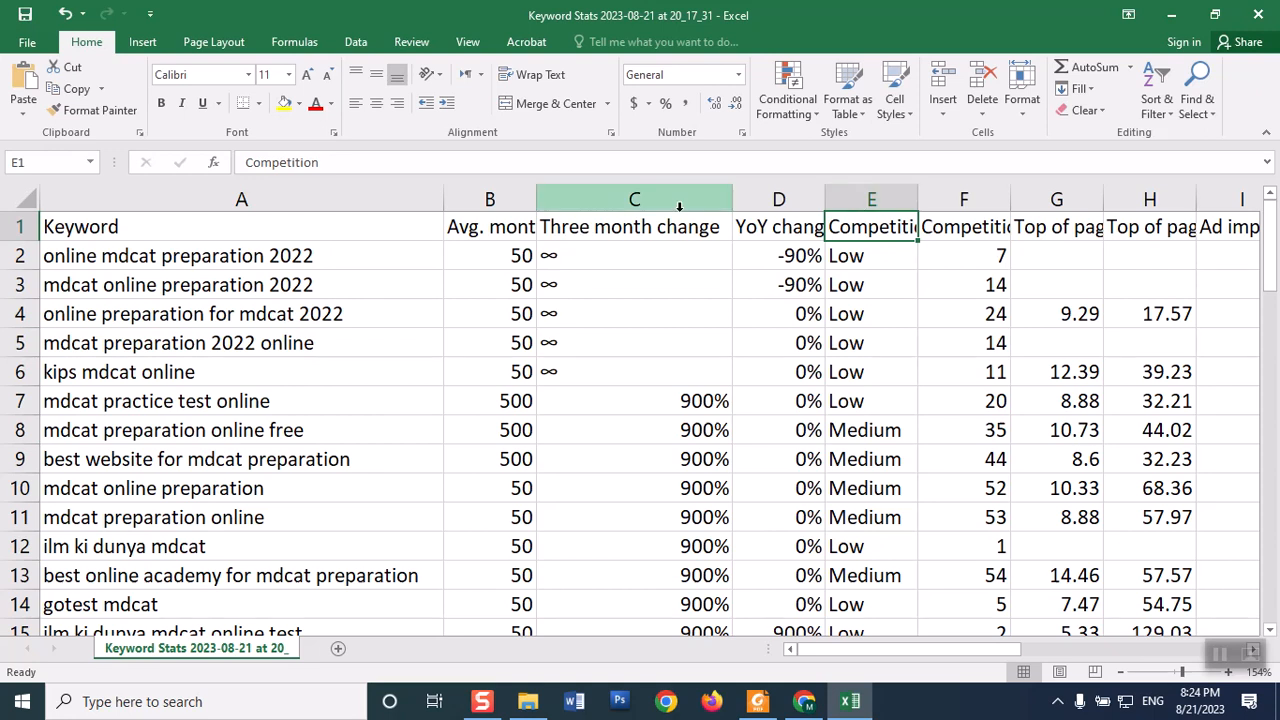
pyautogui.moveTo(658, 204); pyautogui.dragTo(1106, 200)
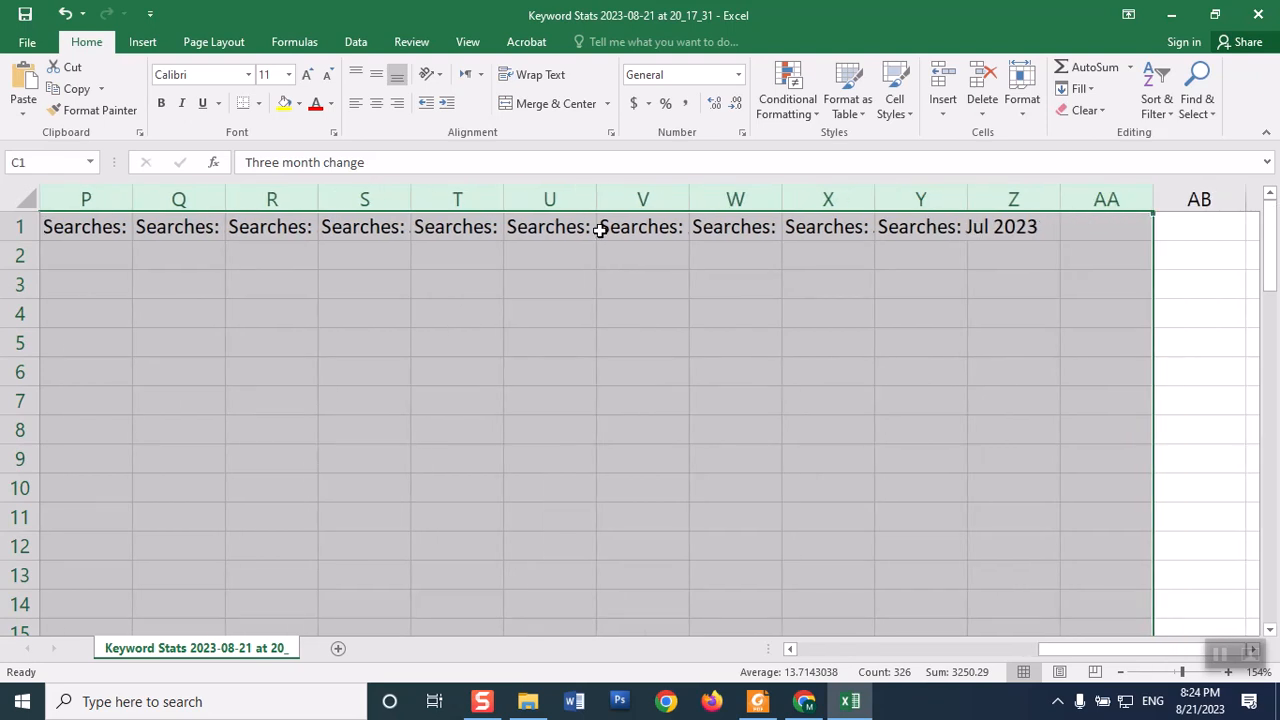
pyautogui.rightClick(600, 232)
pyautogui.click(646, 389)
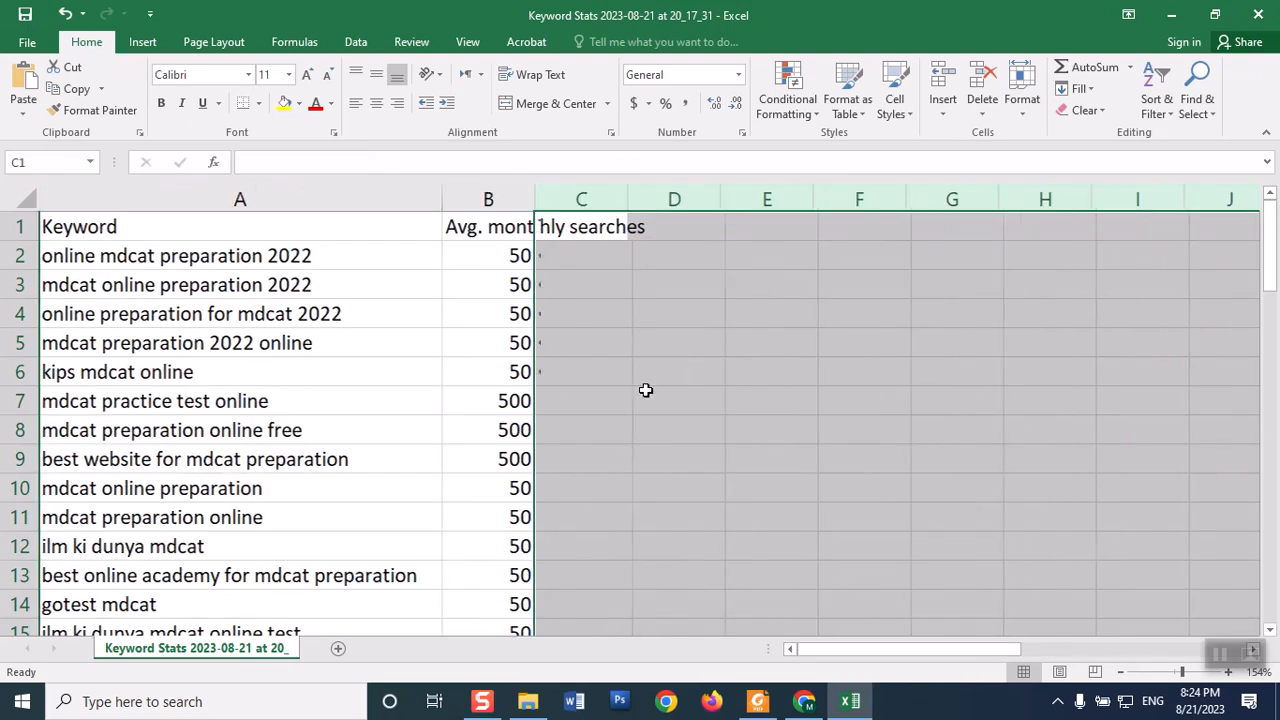
pyautogui.click(654, 369)
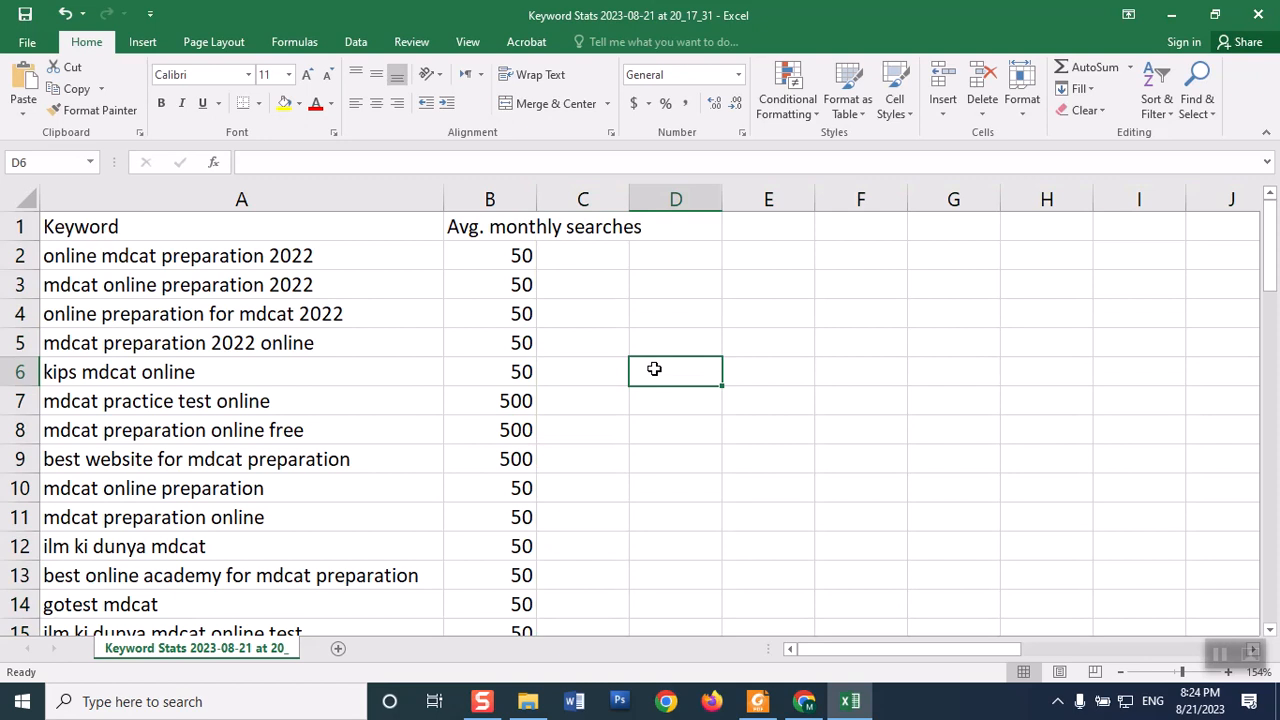
# - Fit the Avg. monthly searches column to its header and sort the rows by it in descending order
pyautogui.click(510, 257)
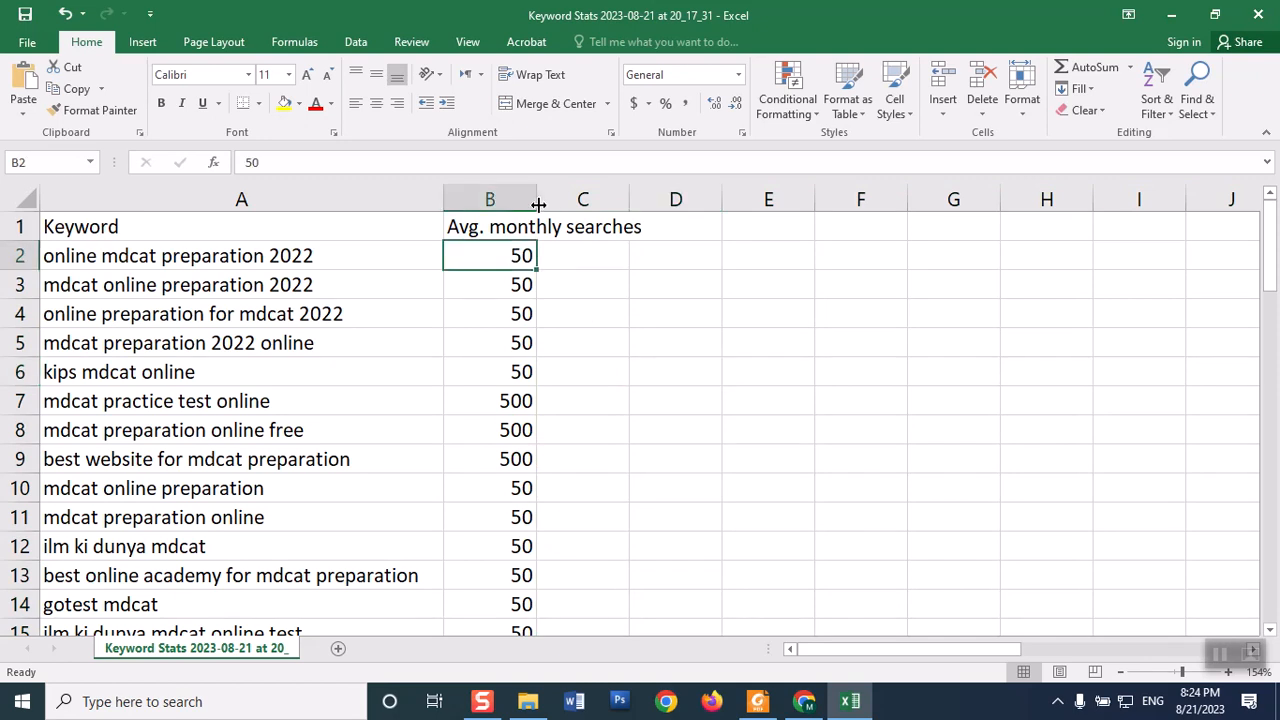
pyautogui.doubleClick(536, 206)
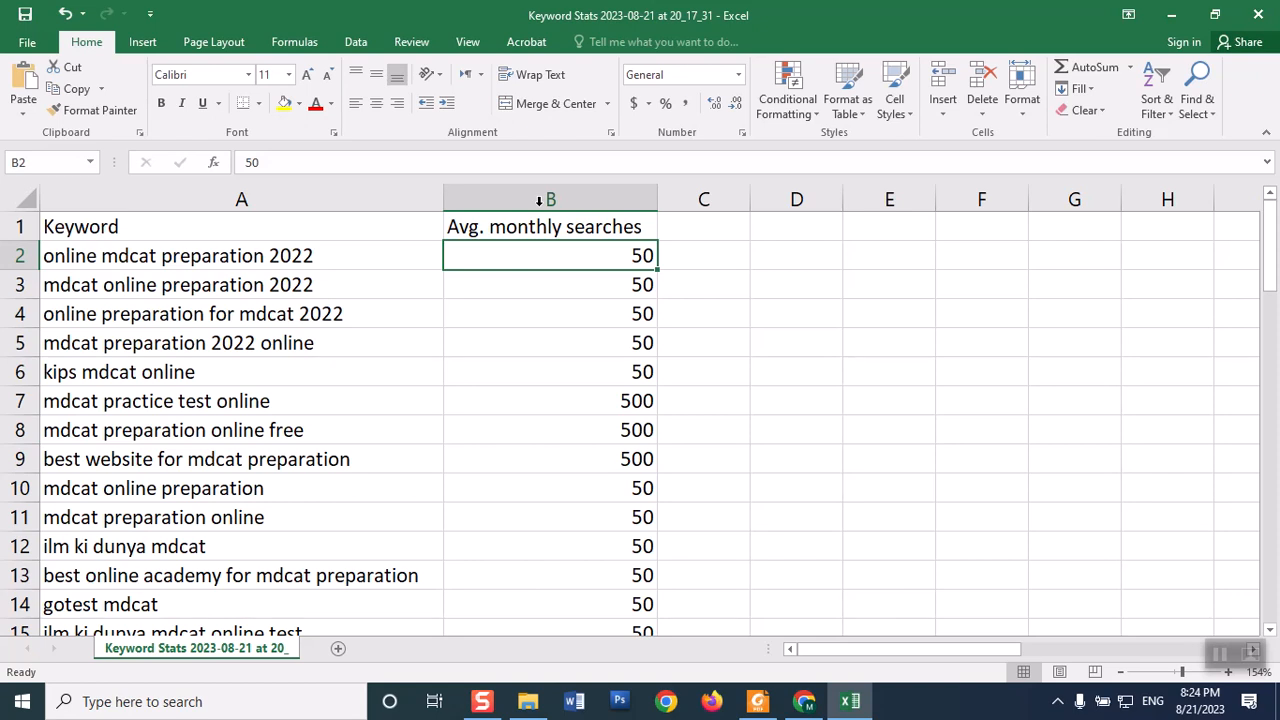
pyautogui.click(1147, 108)
pyautogui.click(1158, 166)
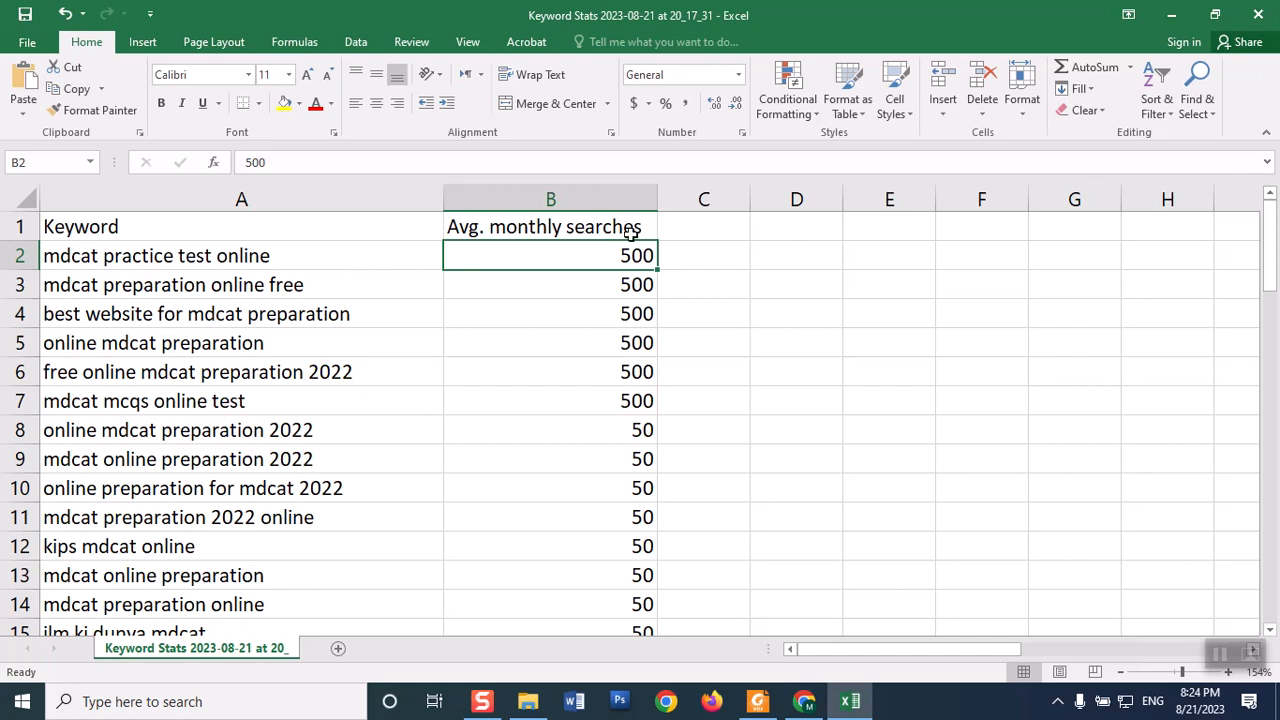
# - Add the column headers Results in C1 and KEI in D1 beside the average monthly searches
pyautogui.click(670, 231)
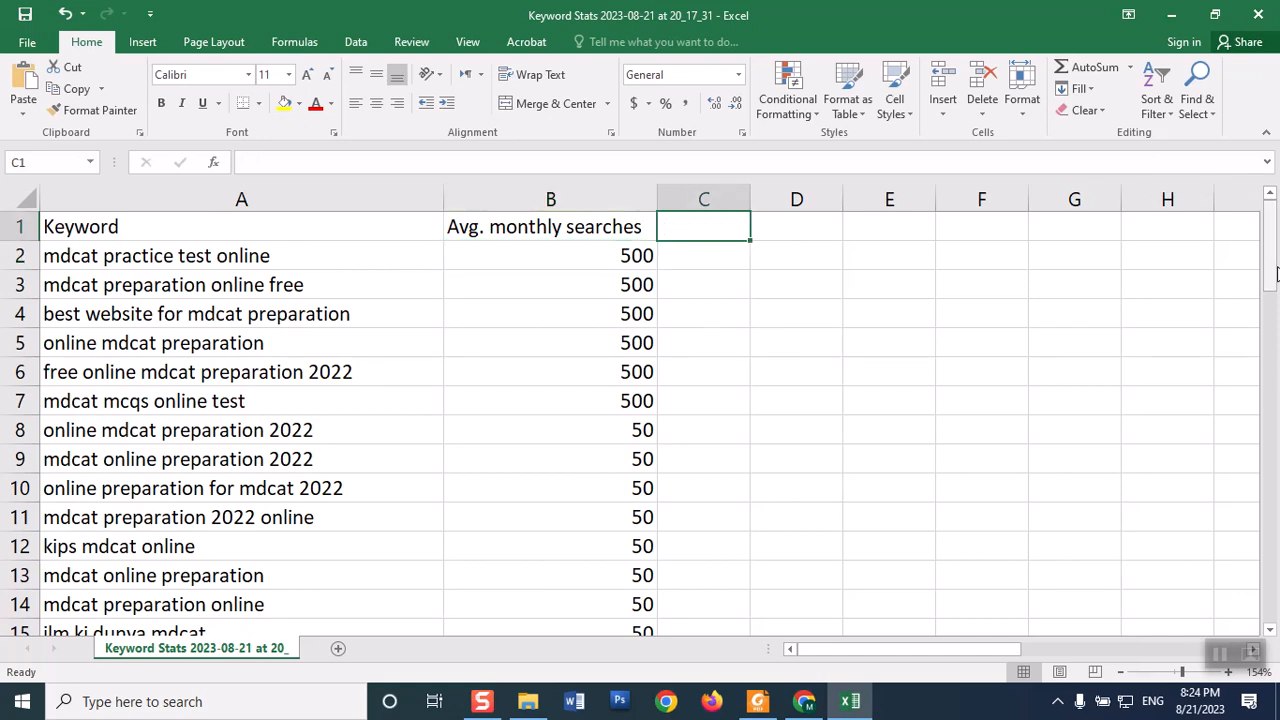
pyautogui.moveTo(1274, 264); pyautogui.dragTo(1276, 377)
pyautogui.moveTo(1277, 437); pyautogui.dragTo(1277, 578)
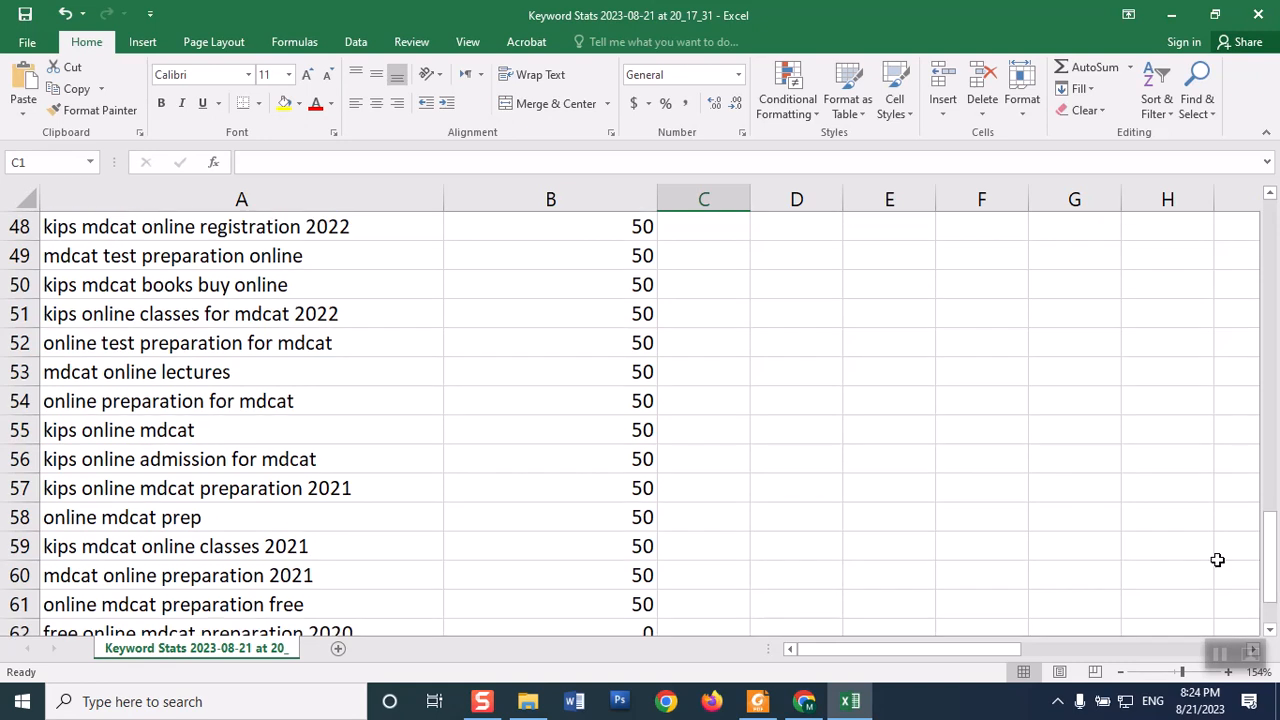
pyautogui.click(262, 553)
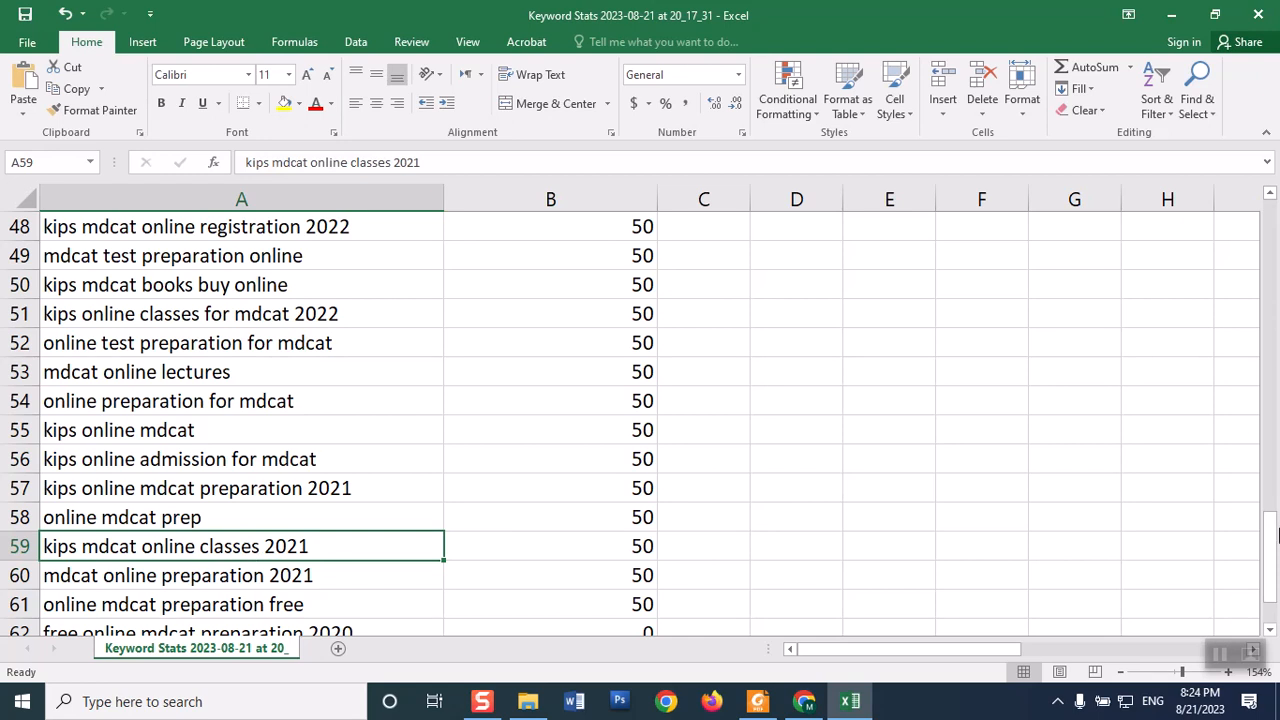
pyautogui.moveTo(1272, 541); pyautogui.dragTo(1251, 214)
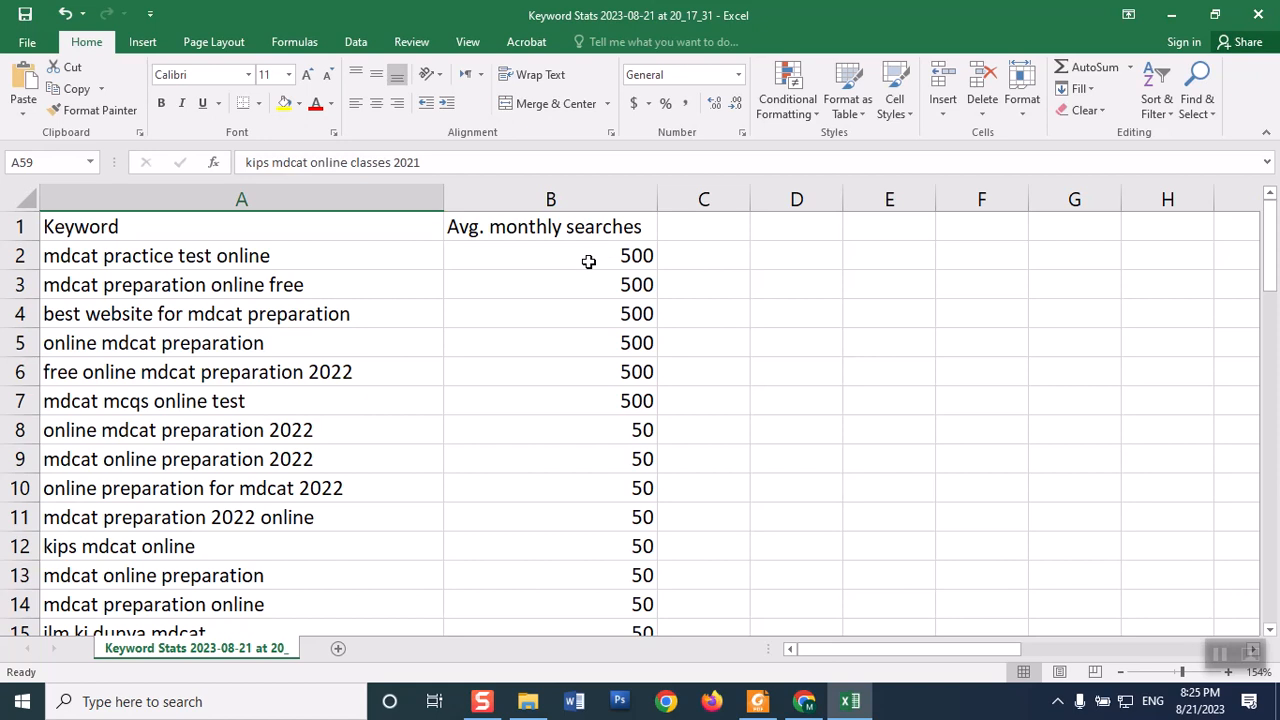
pyautogui.click(686, 230)
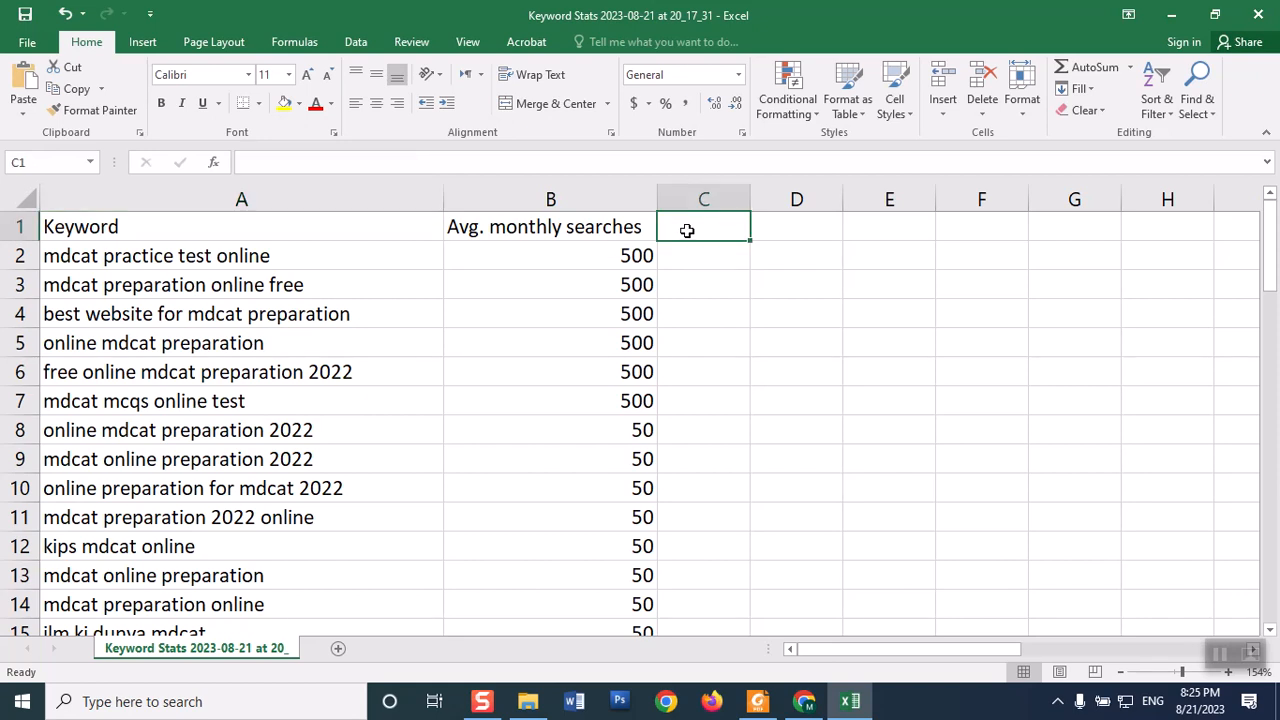
pyautogui.write('Results')
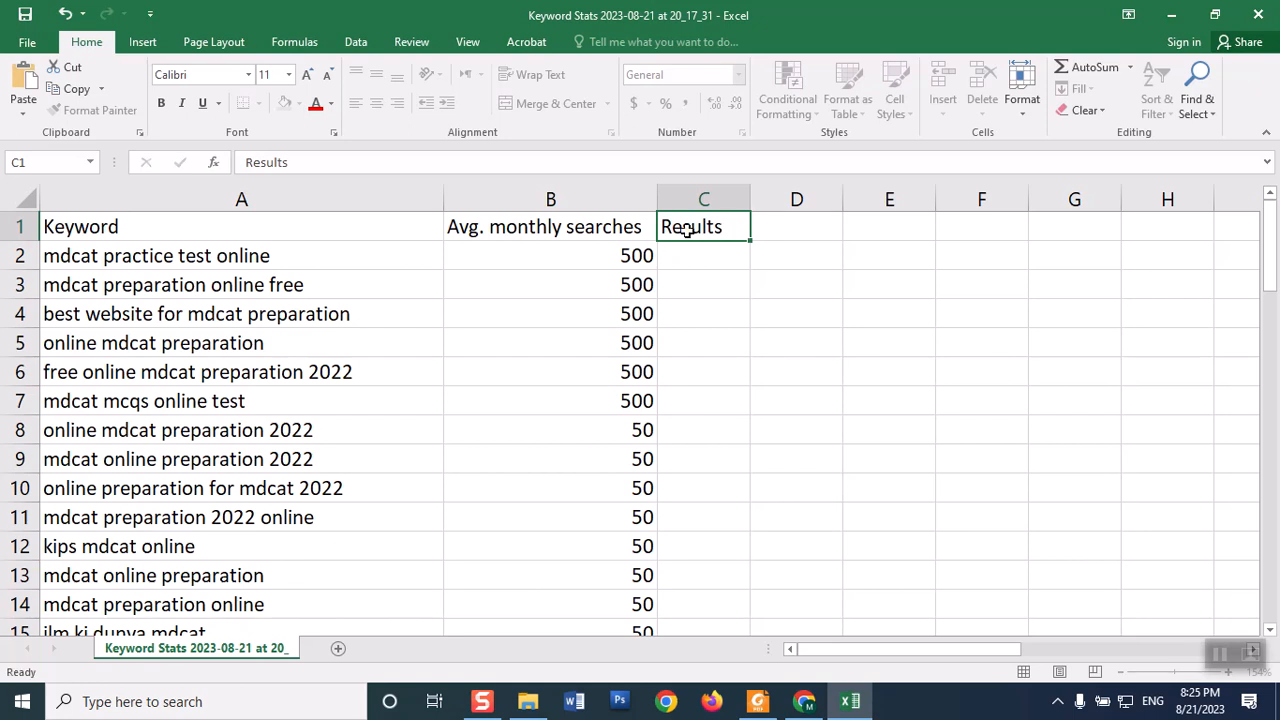
pyautogui.press('Return')
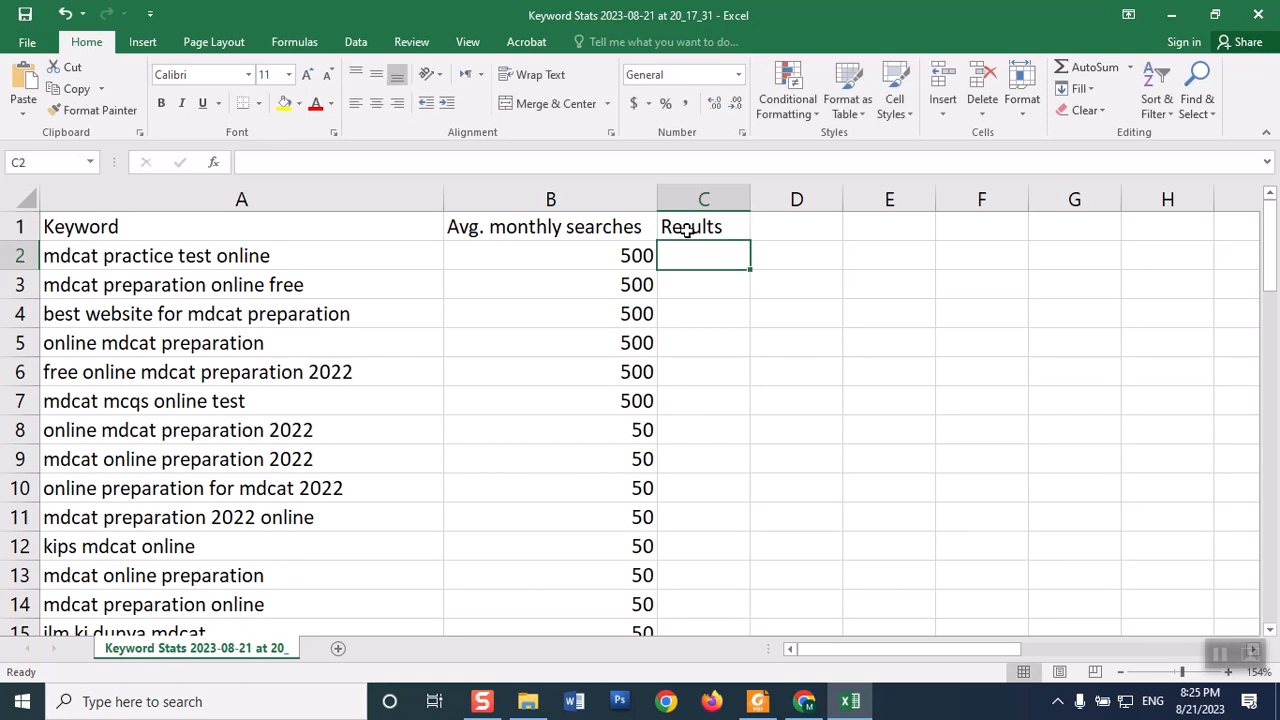
pyautogui.click(796, 216)
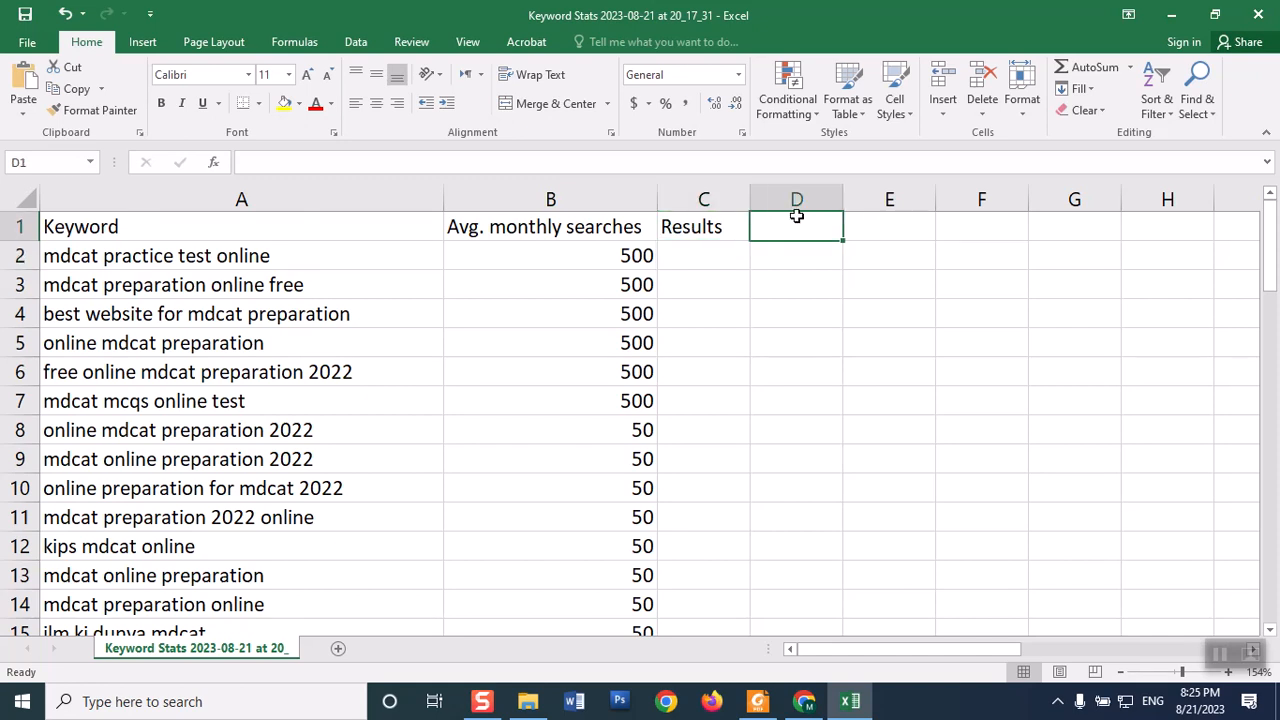
pyautogui.write('KEI')
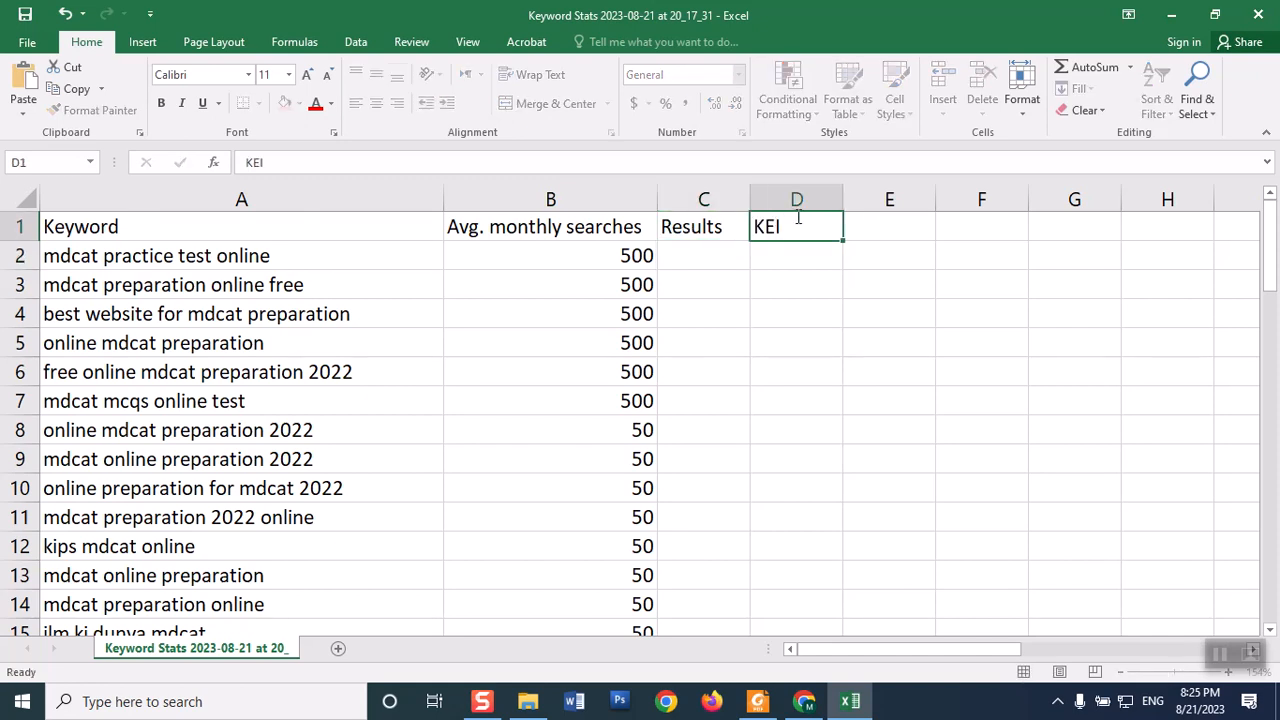
pyautogui.press('Return')
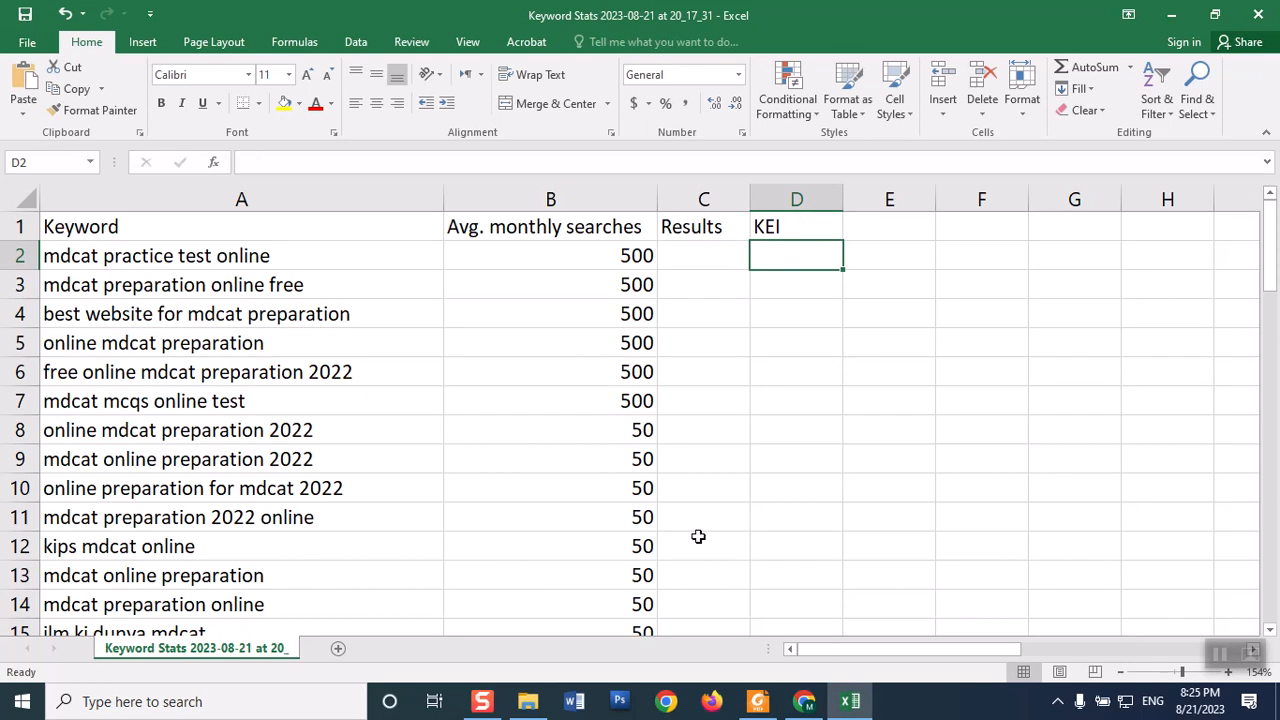
# - Switch to Chrome and check the Google result count for "online mdcat preparation"
pyautogui.click(805, 701)
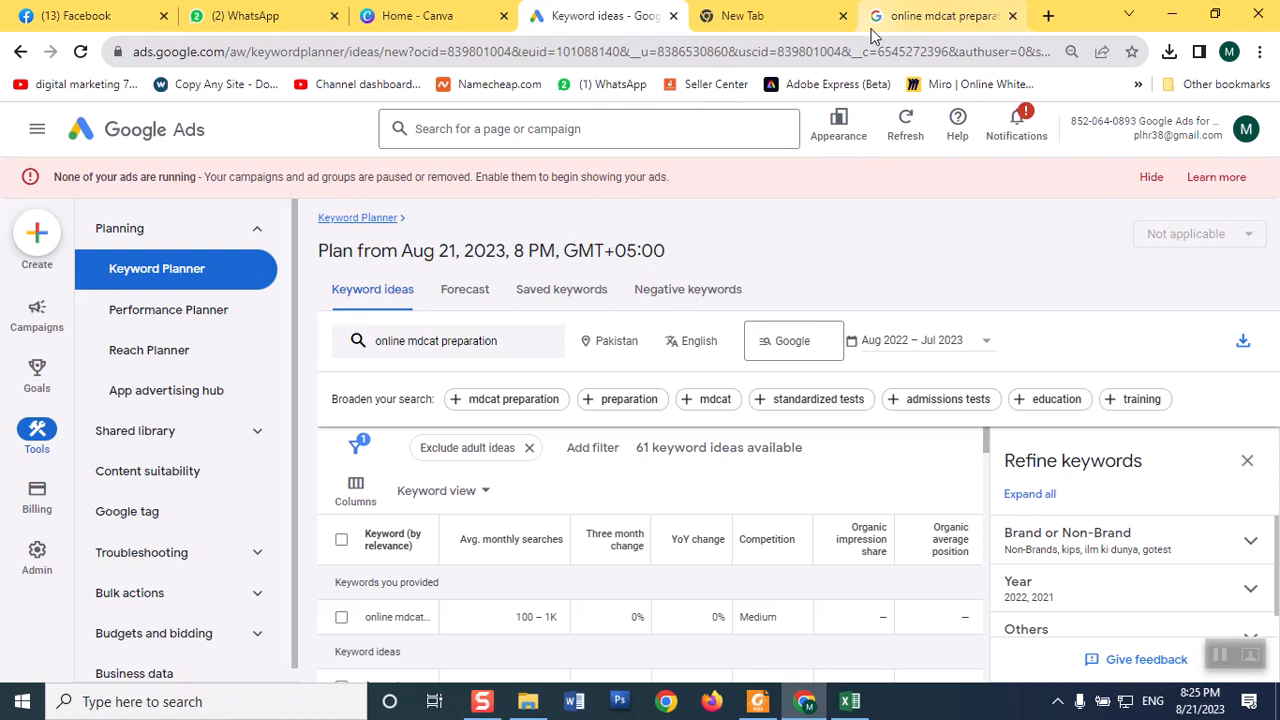
pyautogui.click(910, 22)
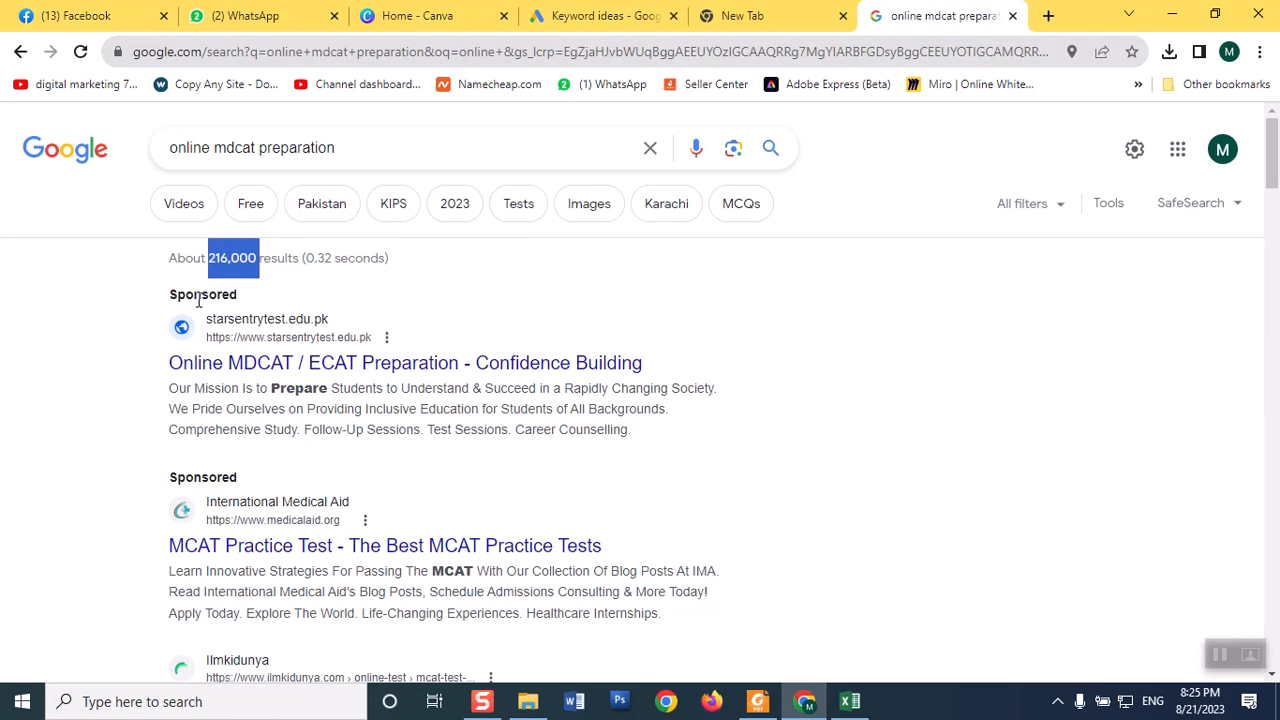
pyautogui.click(579, 25)
pyautogui.click(400, 16)
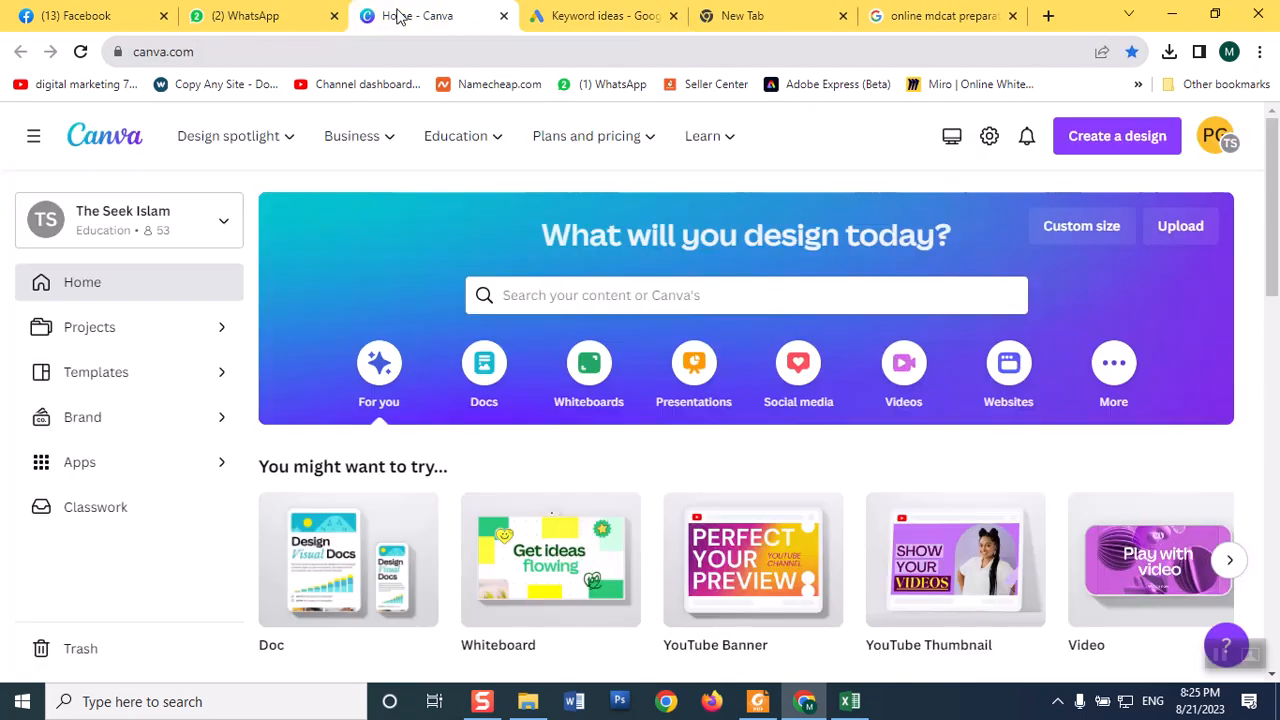
pyautogui.click(245, 17)
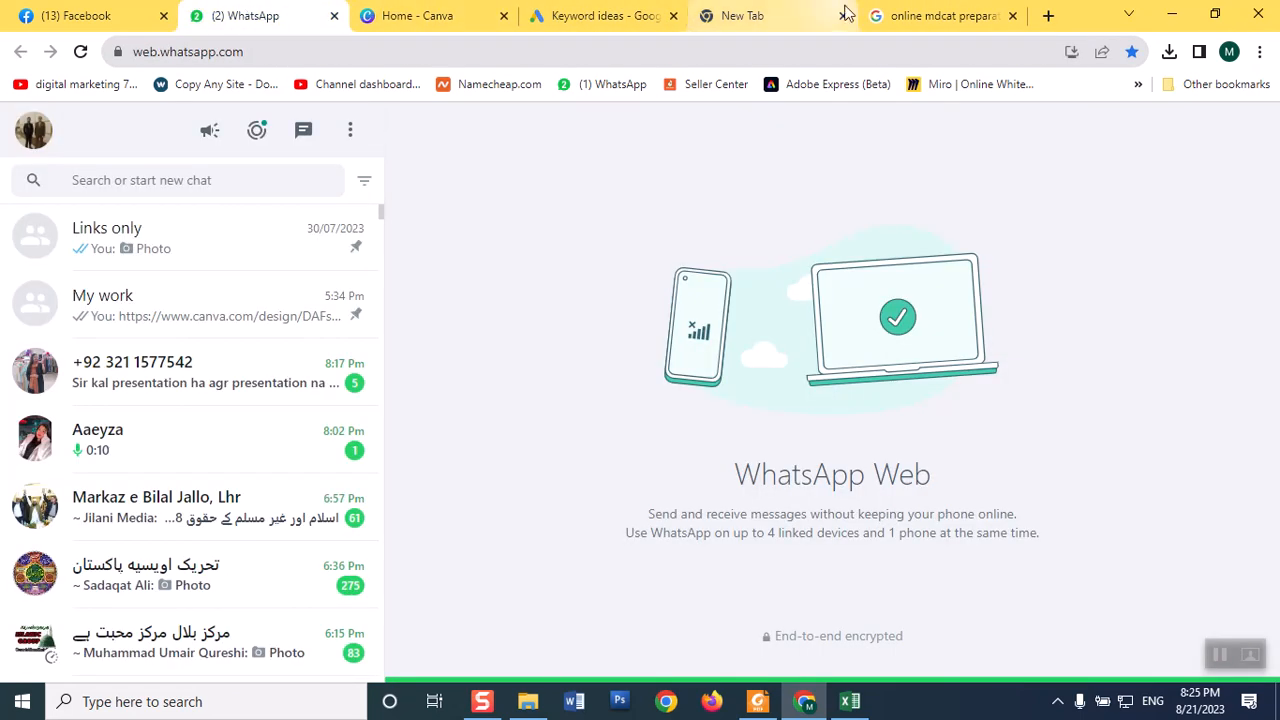
pyautogui.click(960, 16)
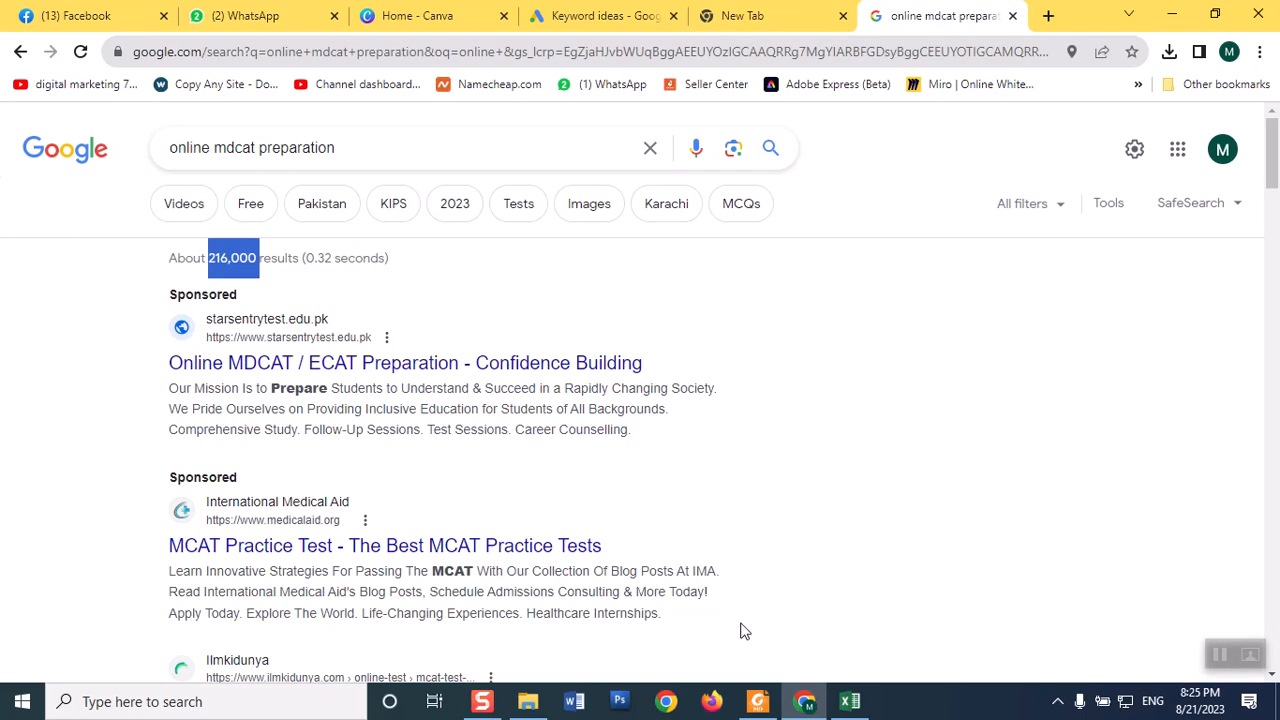
# - Switch back to Excel and enter 216000 as the Results value in C2
pyautogui.click(850, 701)
pyautogui.click(691, 256)
pyautogui.write('21')
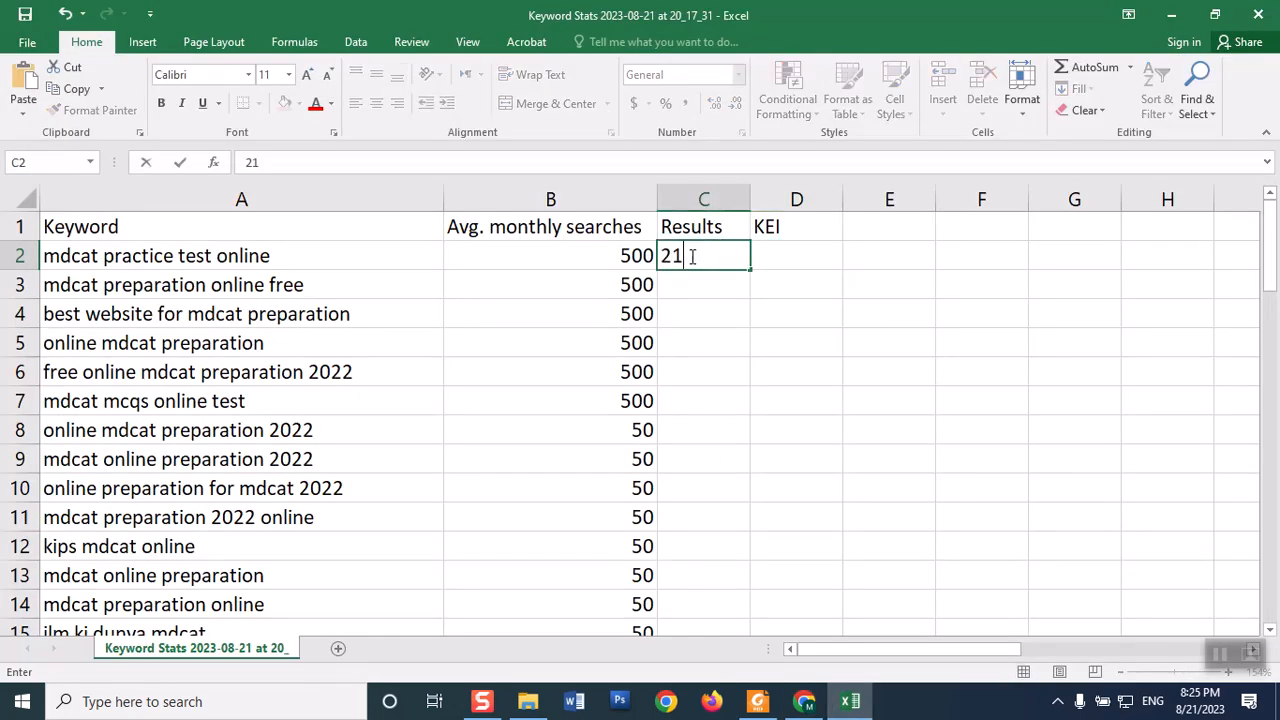
pyautogui.write('6000')
pyautogui.press('Return')
# - Enter the KEI formula =B2/C2 in D2 to divide average monthly searches by results
pyautogui.click(815, 256)
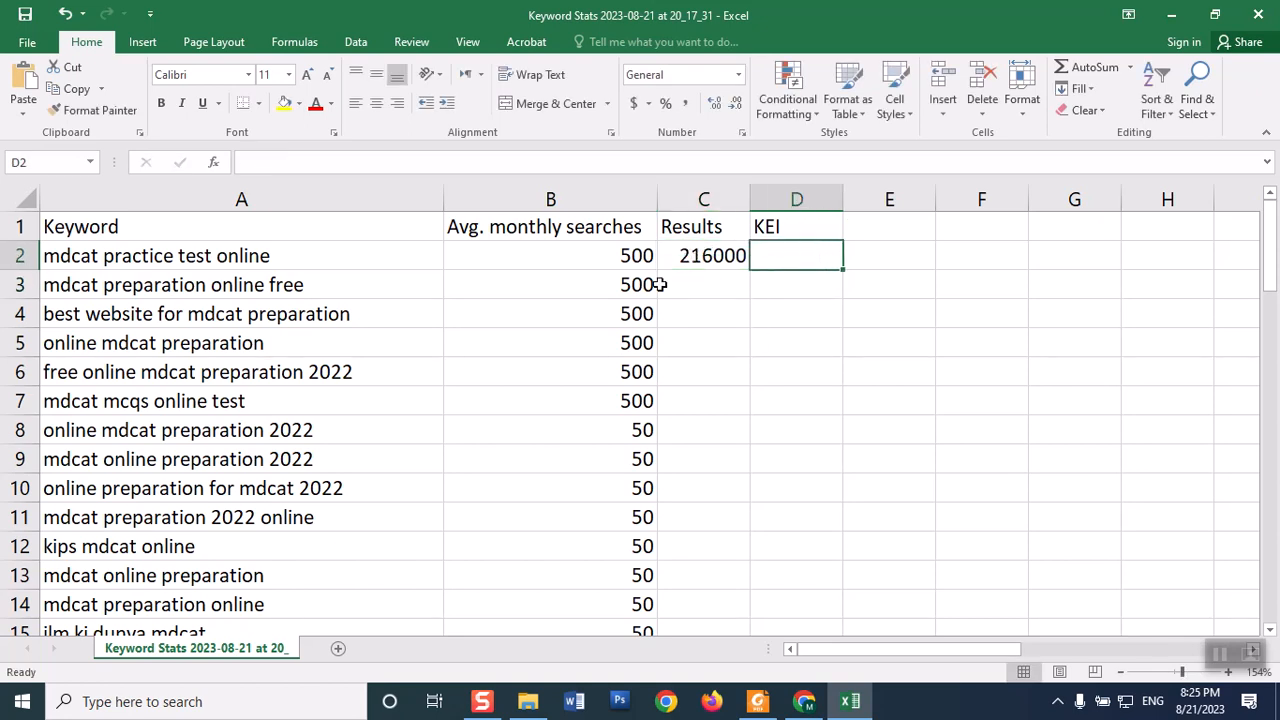
pyautogui.doubleClick(697, 256)
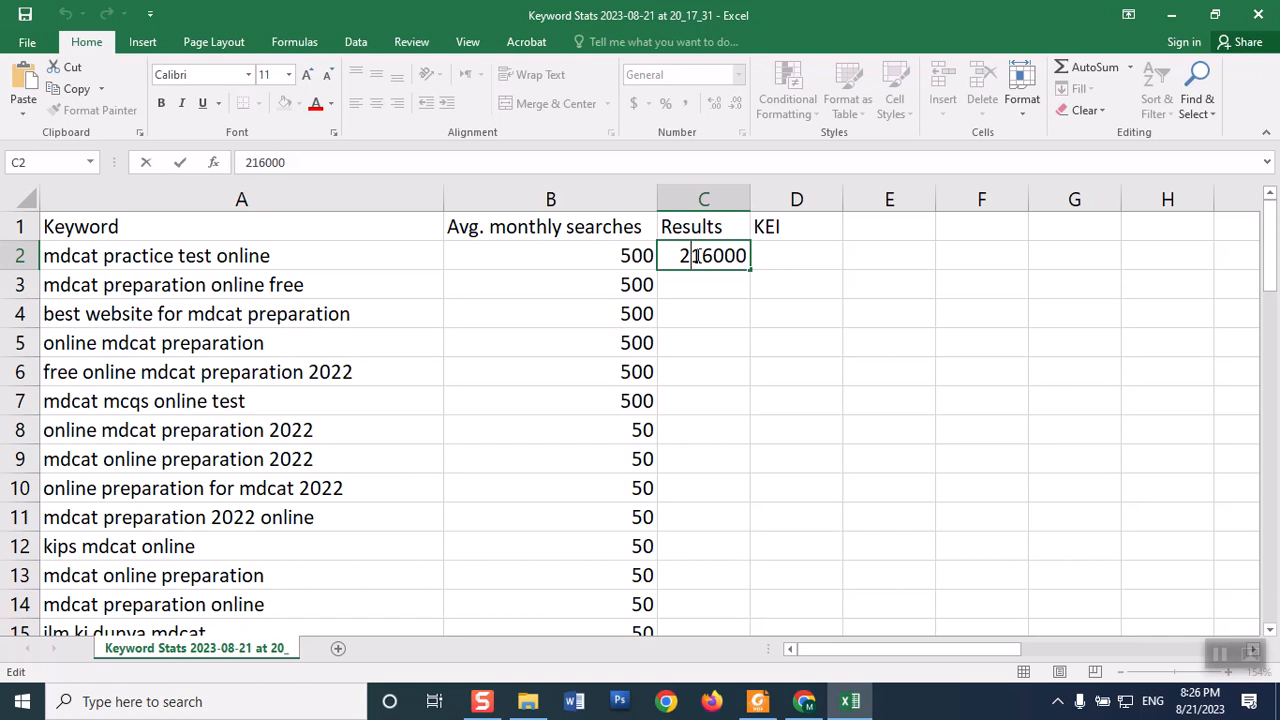
pyautogui.click(818, 256)
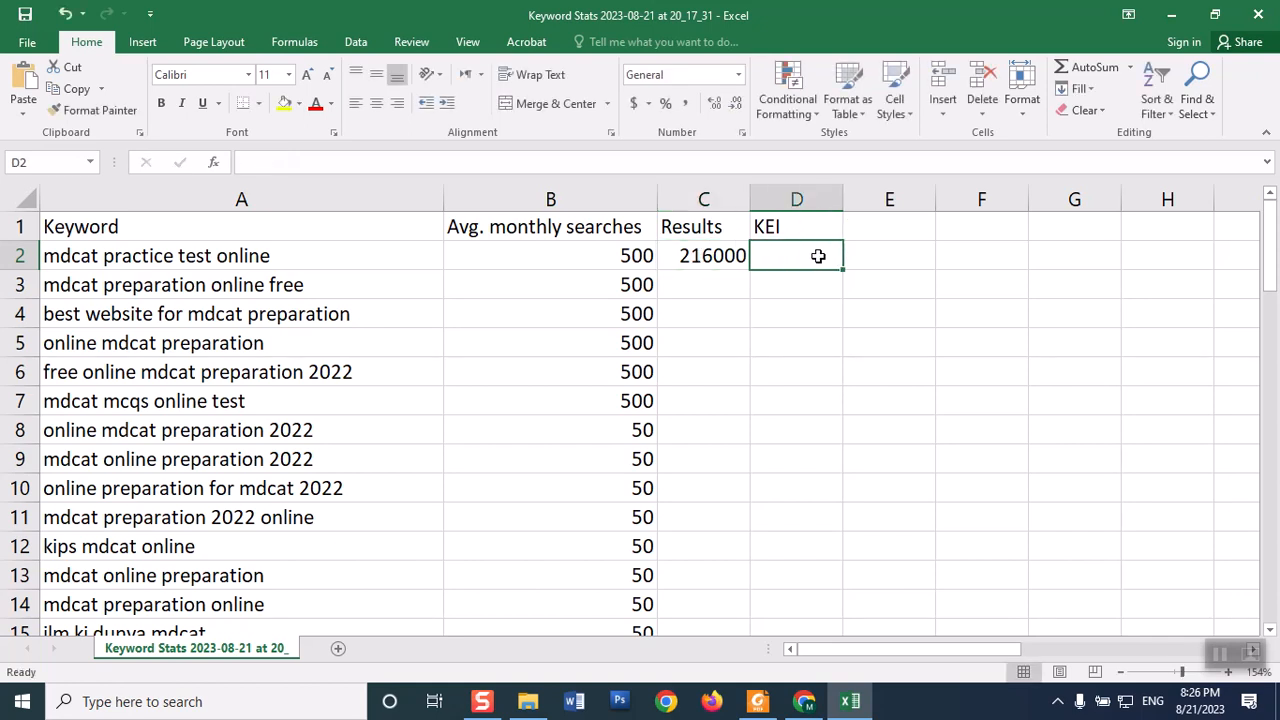
pyautogui.write('=')
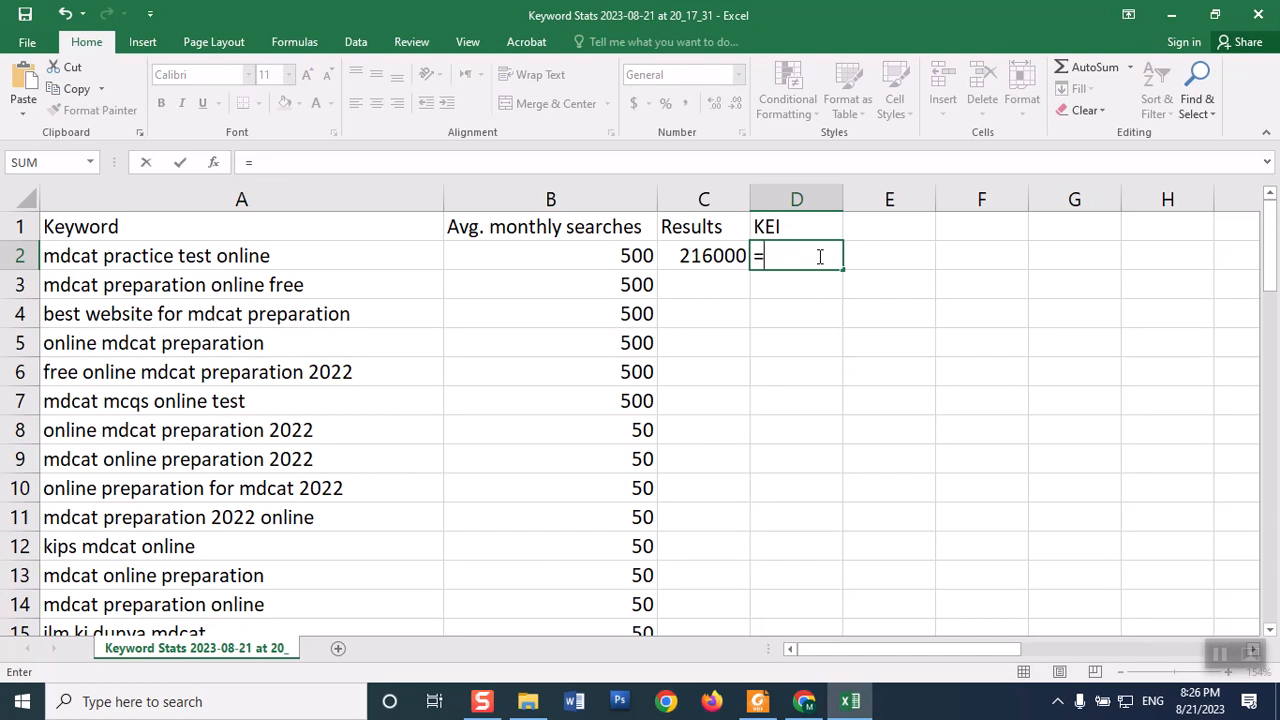
pyautogui.click(614, 258)
pyautogui.write('/')
pyautogui.click(708, 256)
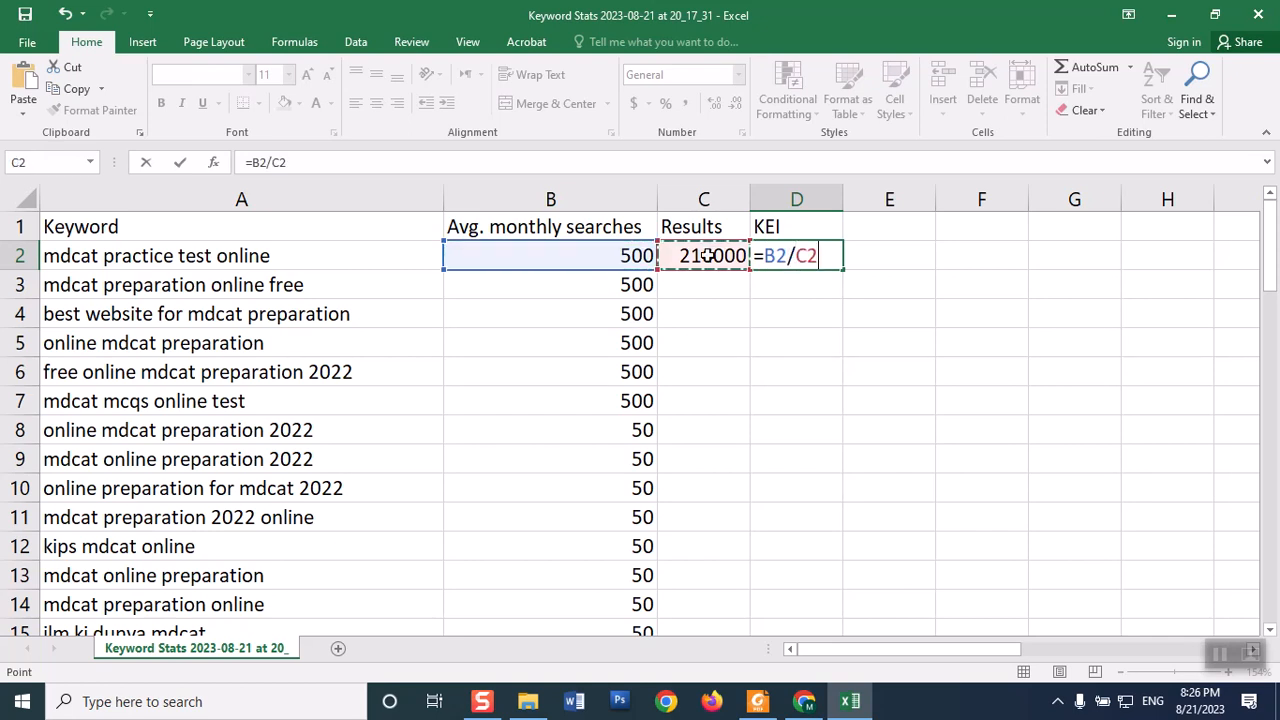
pyautogui.press('Return')
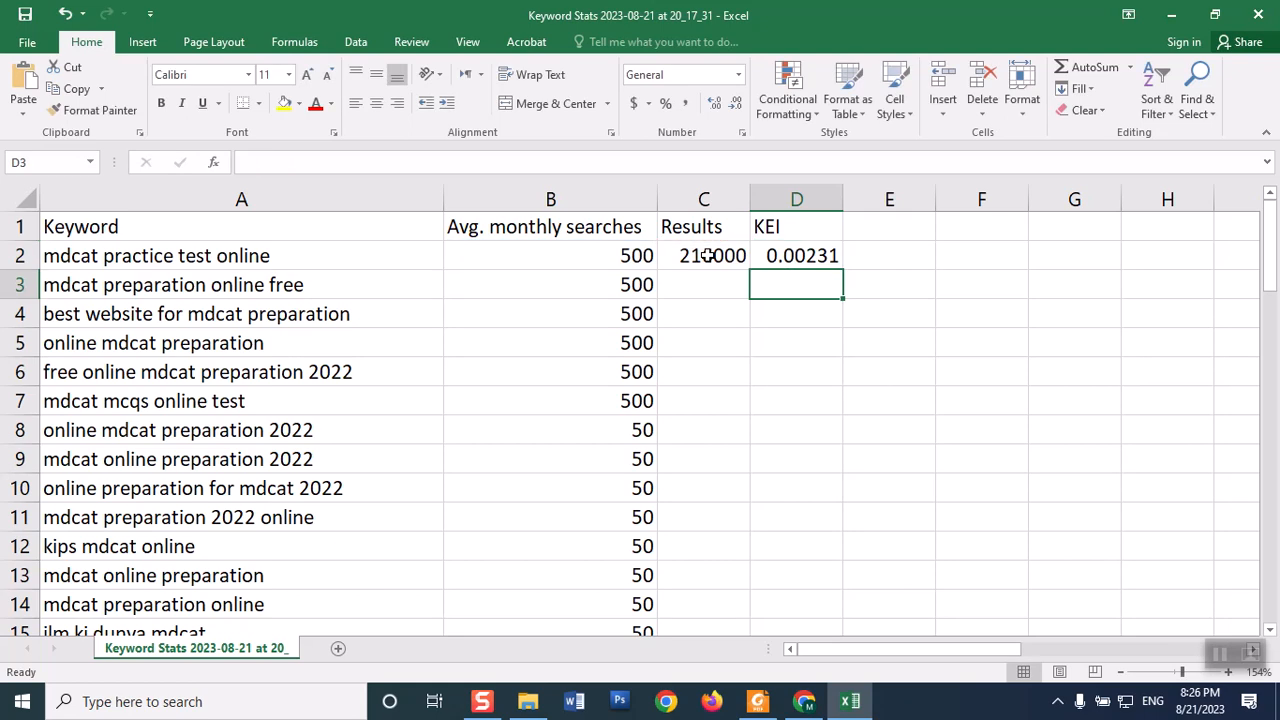
# - Format the KEI value in D2 to show four decimal places
pyautogui.click(766, 255)
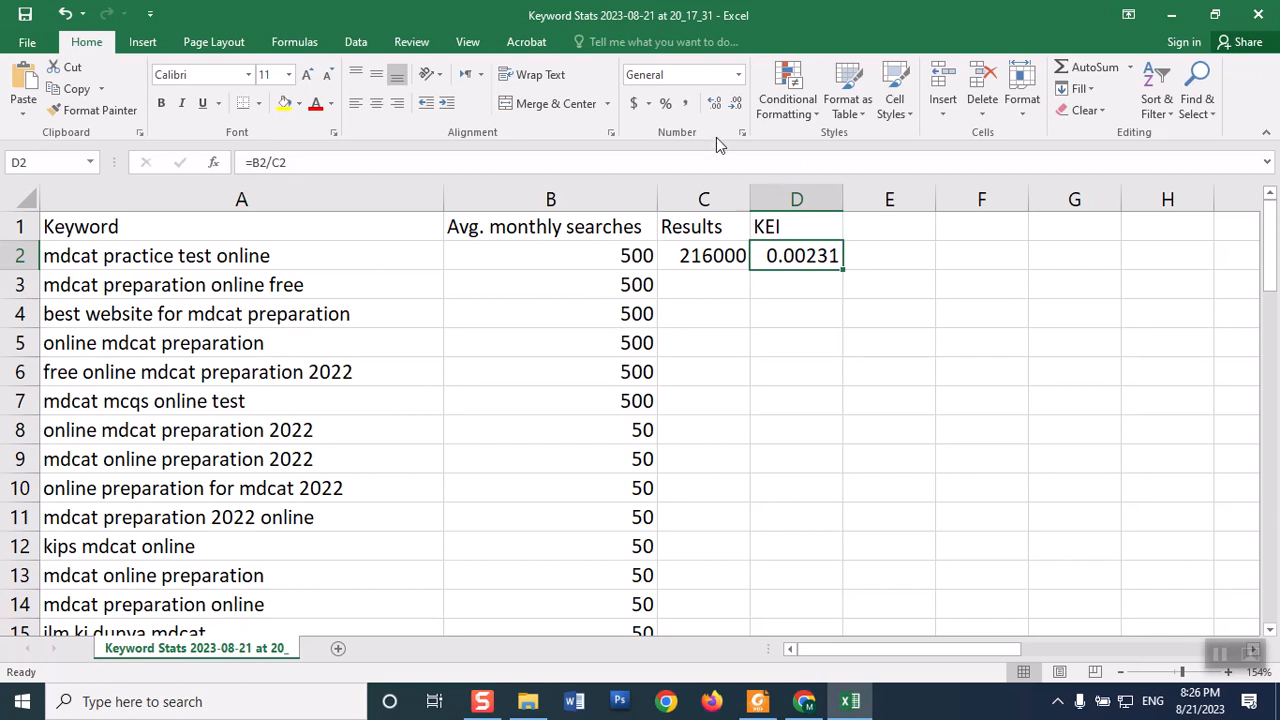
pyautogui.click(706, 104)
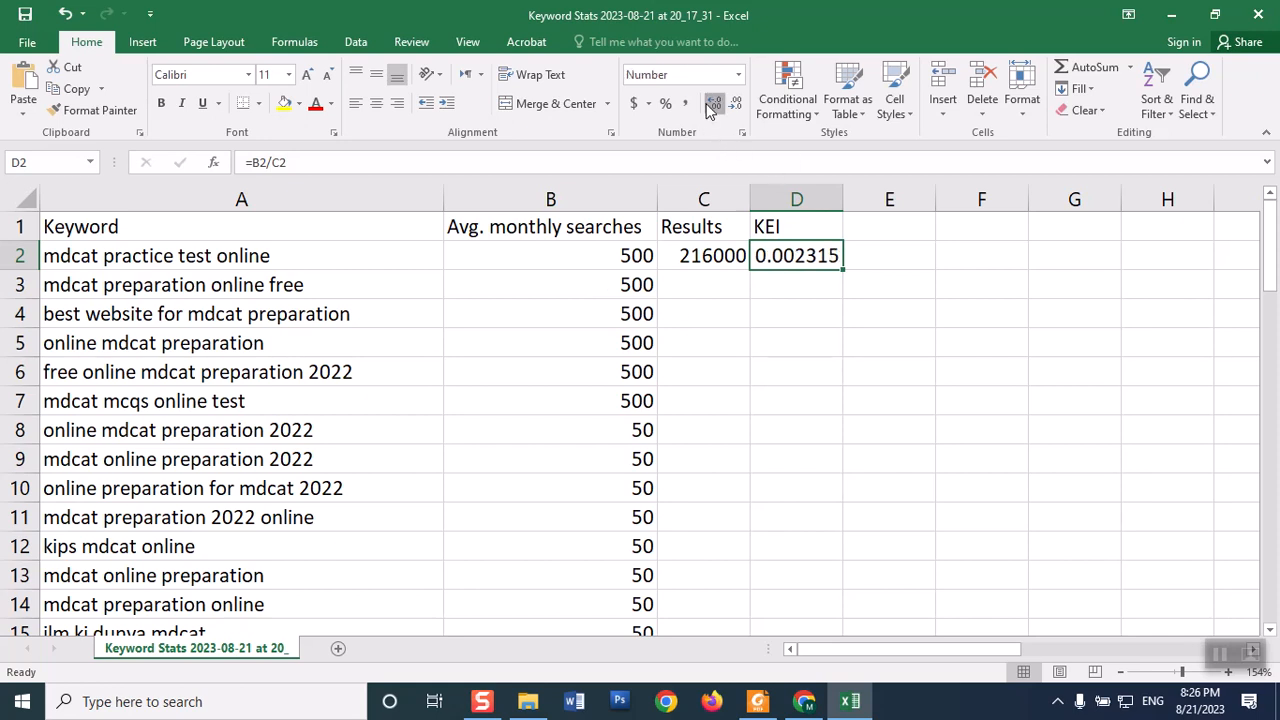
pyautogui.click(706, 104)
pyautogui.click(708, 105)
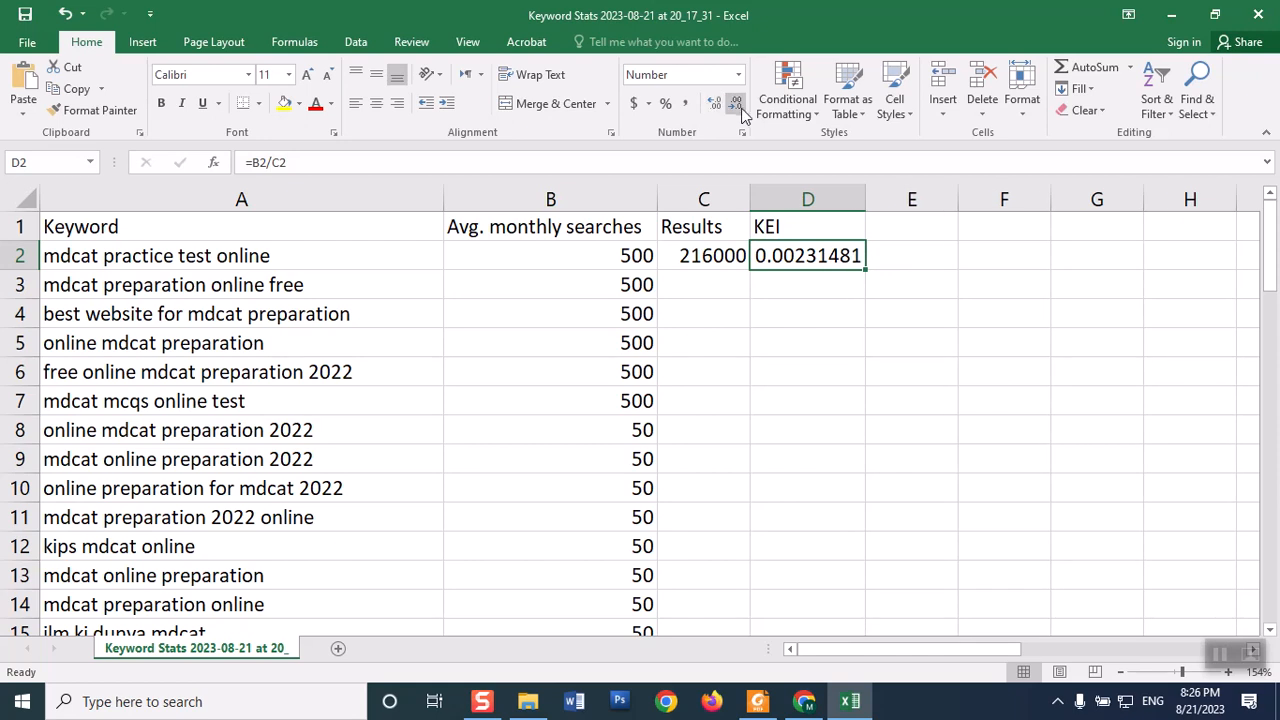
pyautogui.click(736, 105)
pyautogui.click(736, 105)
pyautogui.click(736, 105)
pyautogui.click(736, 105)
pyautogui.click(736, 105)
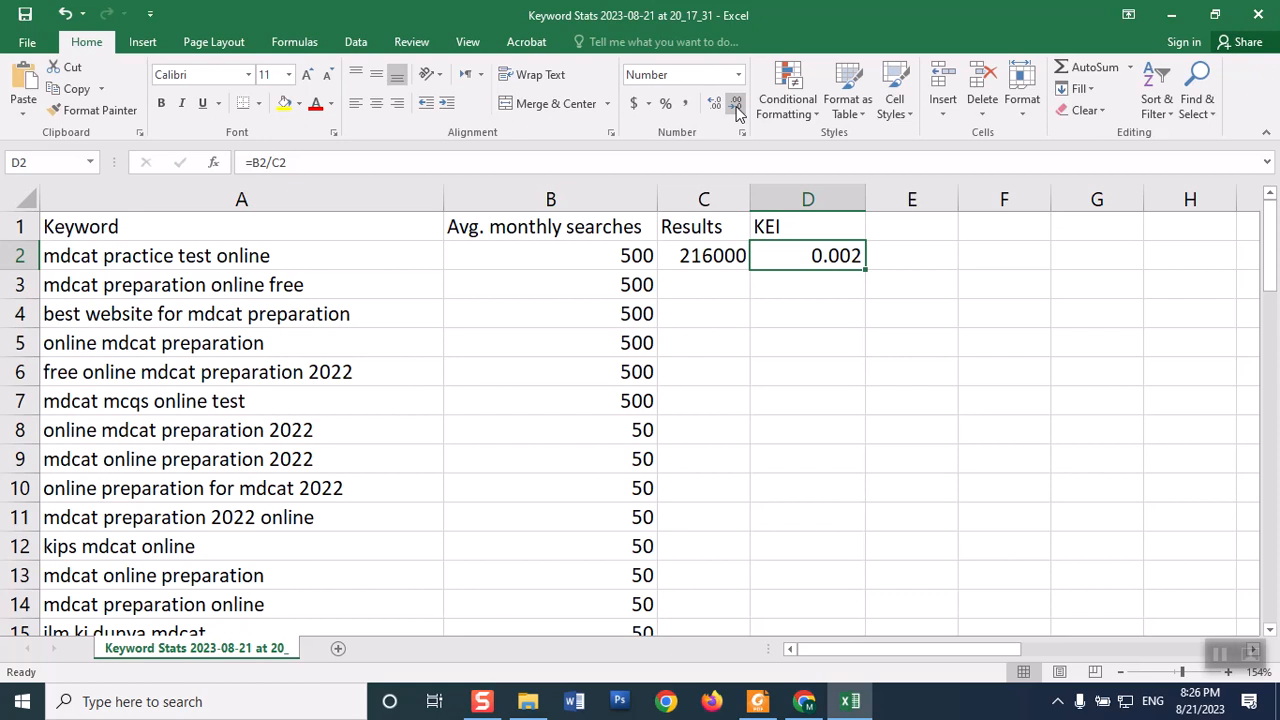
pyautogui.click(716, 104)
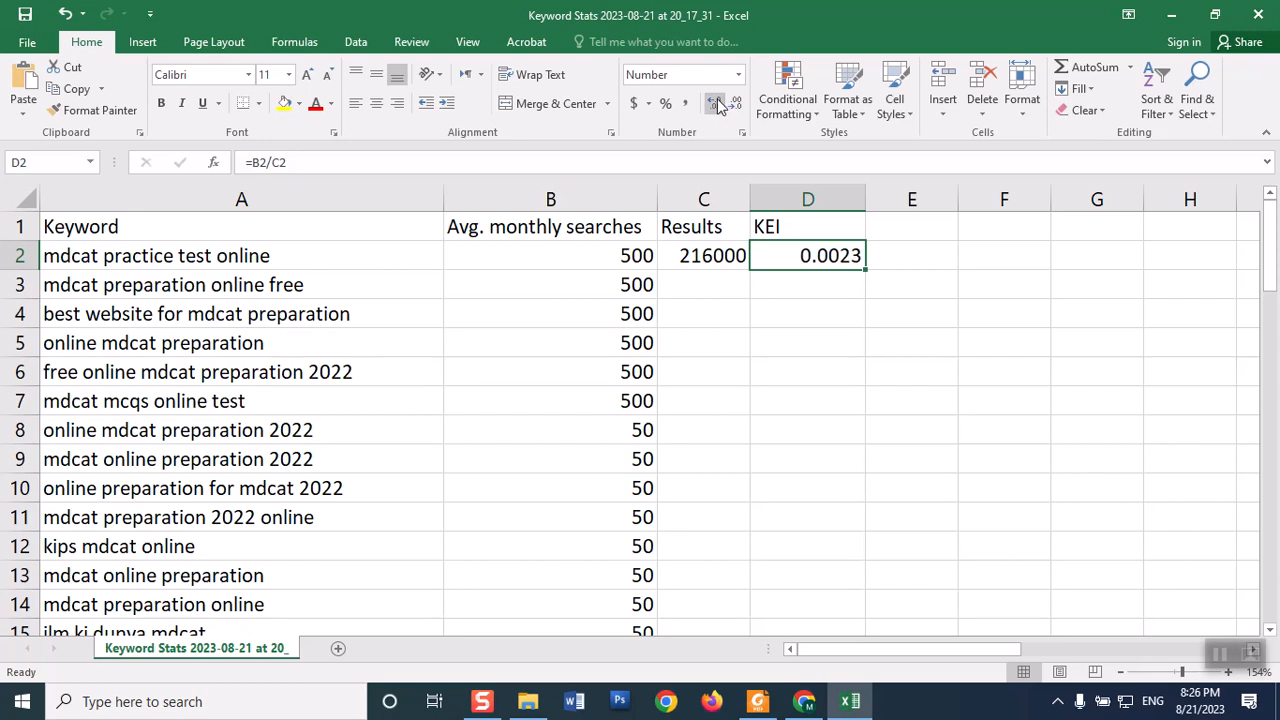
# - Switch to Chrome and search Google for the keyword in A3, "mdcat preparation online free"
pyautogui.click(256, 286)
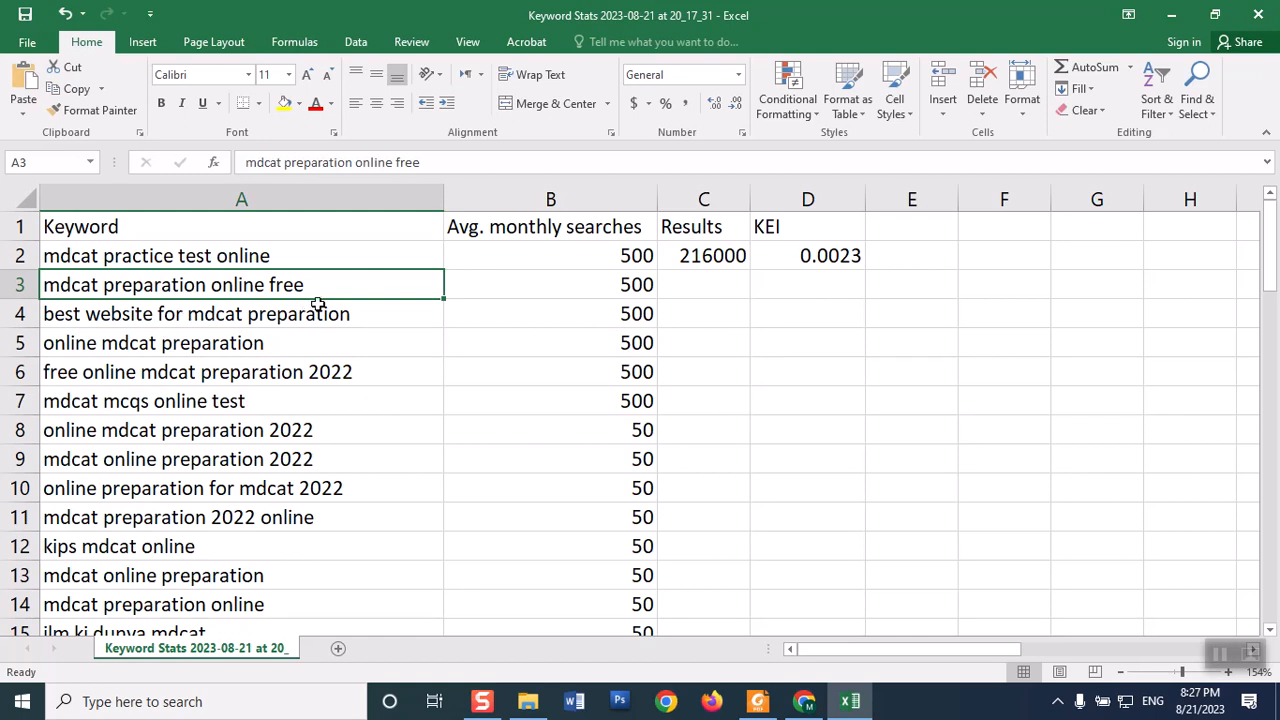
pyautogui.click(808, 703)
pyautogui.moveTo(412, 134); pyautogui.dragTo(160, 138)
pyautogui.click(350, 148)
pyautogui.click(222, 148)
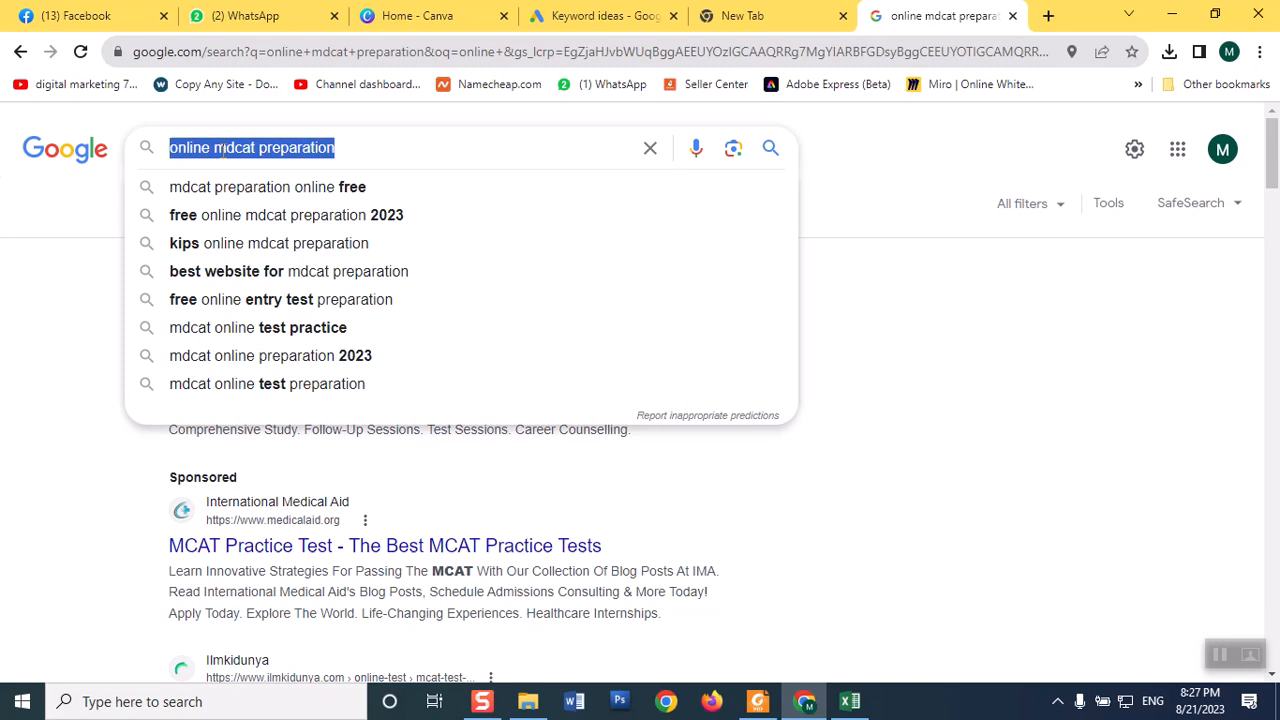
pyautogui.write('MDCAT')
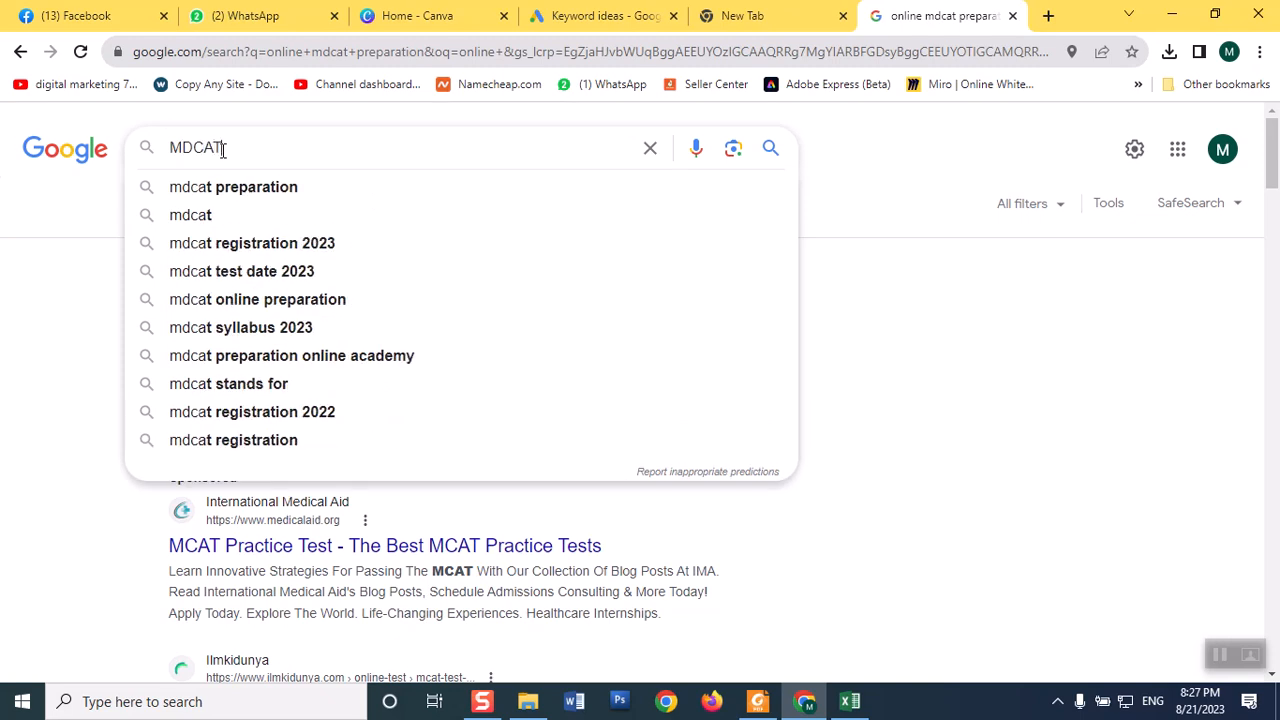
pyautogui.press('BackSpace')
pyautogui.press('BackSpace')
pyautogui.press('BackSpace')
pyautogui.press('BackSpace')
pyautogui.press('BackSpace')
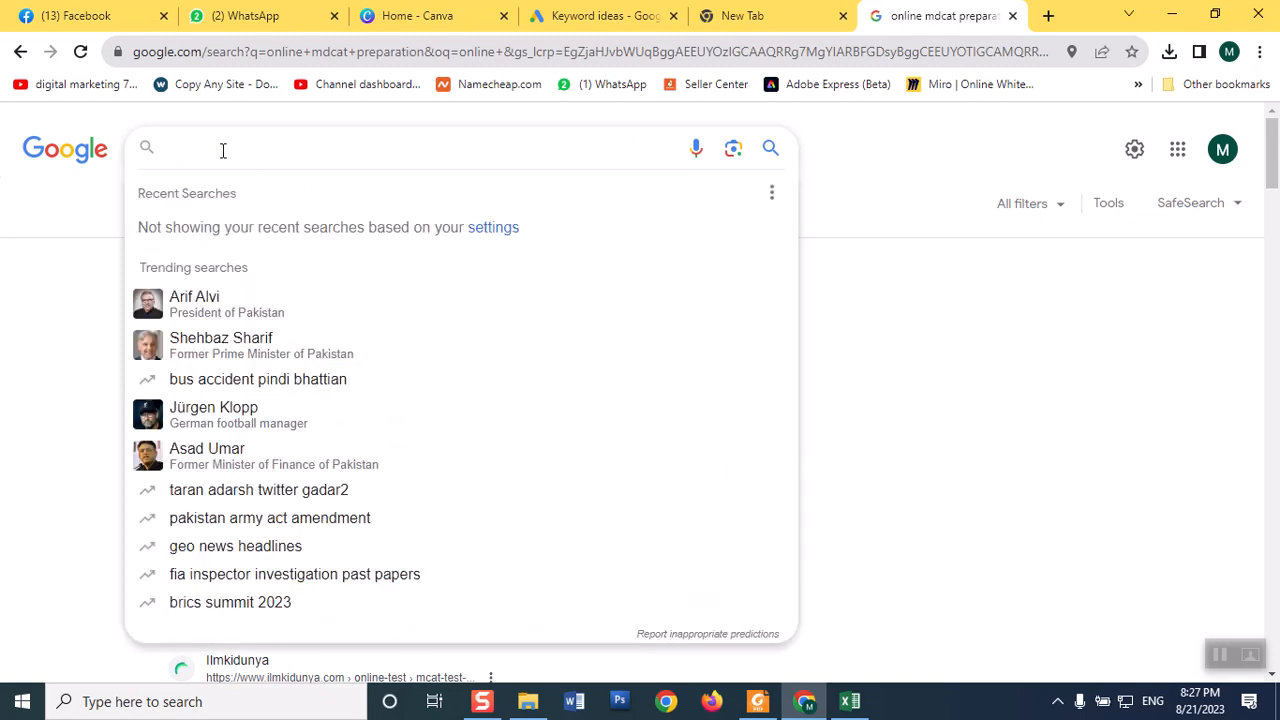
pyautogui.write('mdcat')
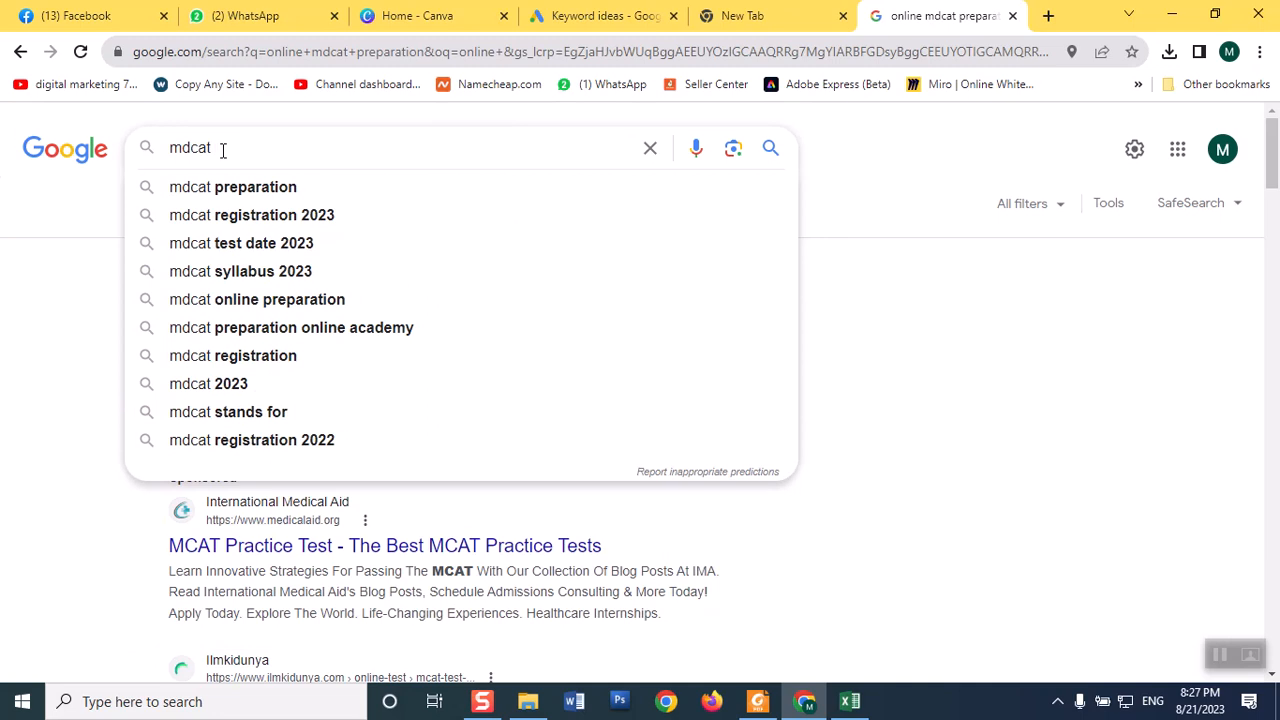
pyautogui.write(' preparation ')
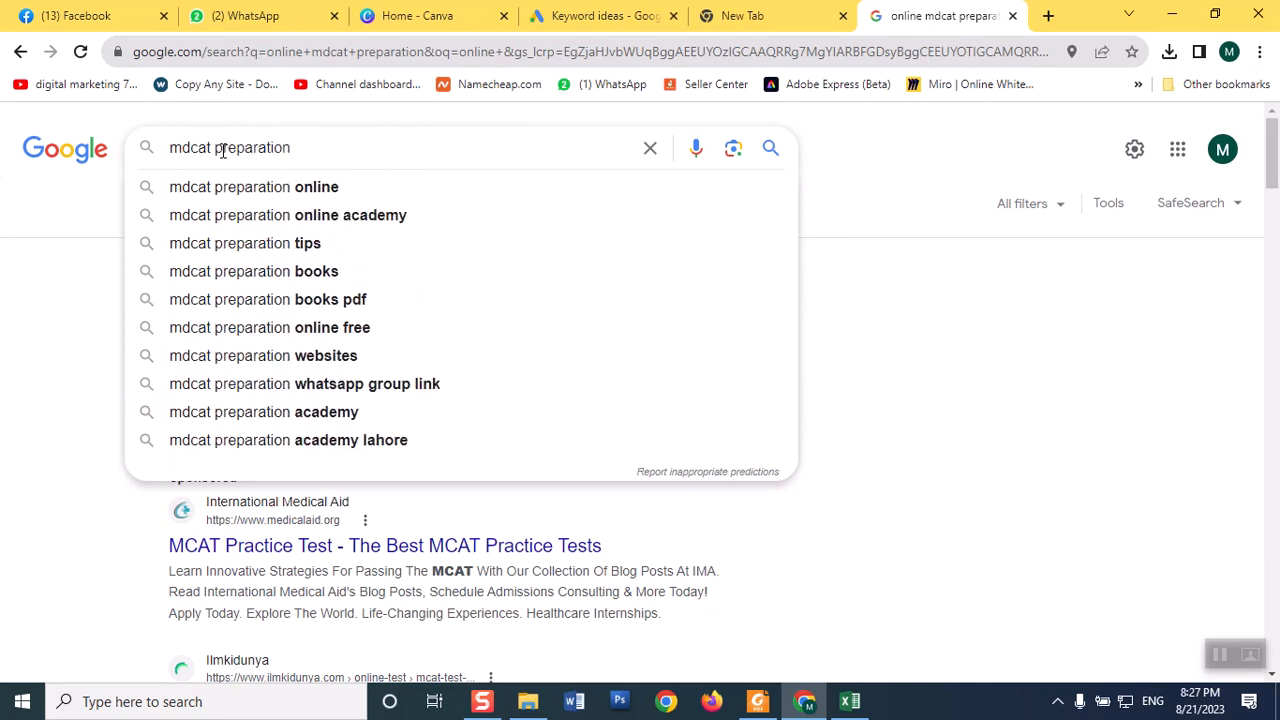
pyautogui.write('online')
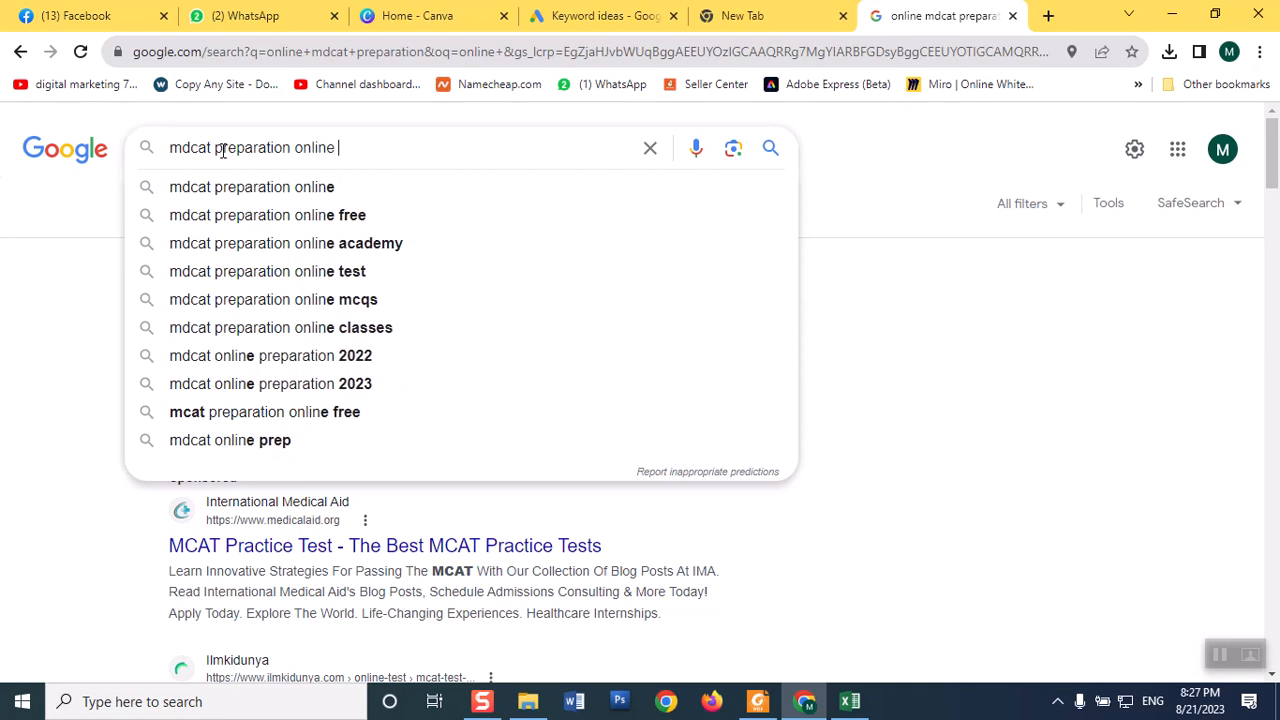
pyautogui.write(' free')
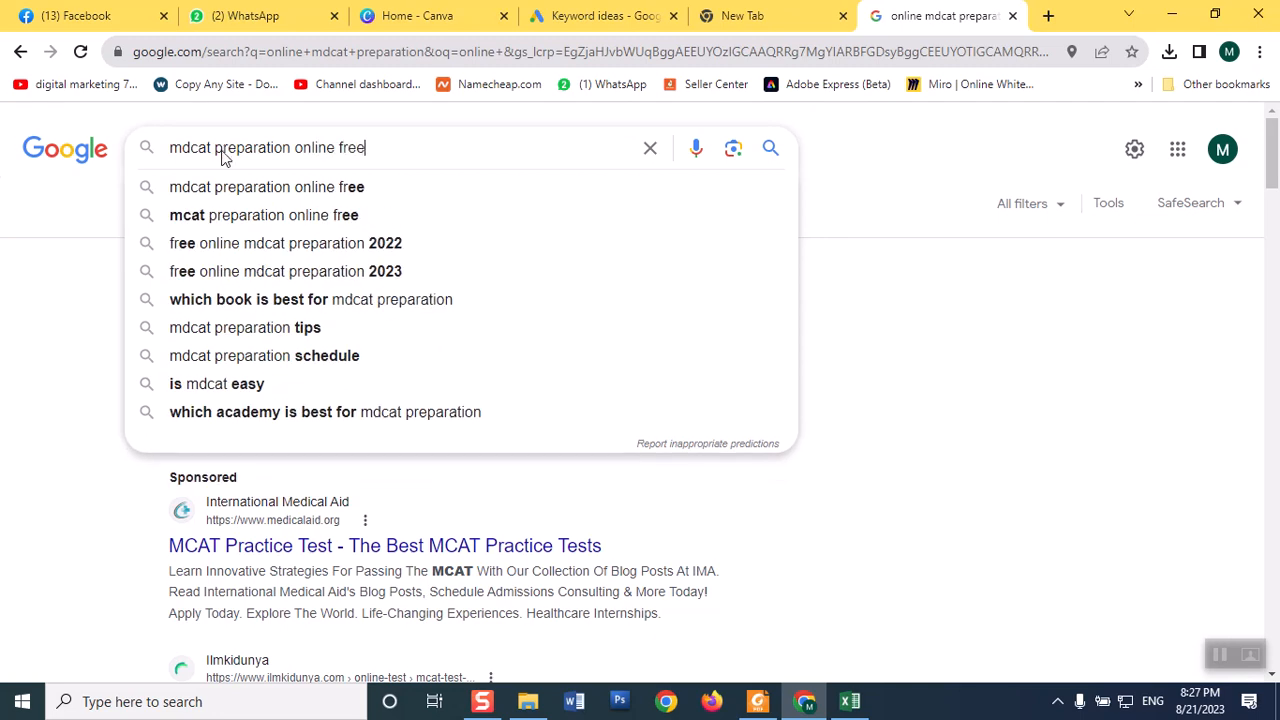
pyautogui.press('Return')
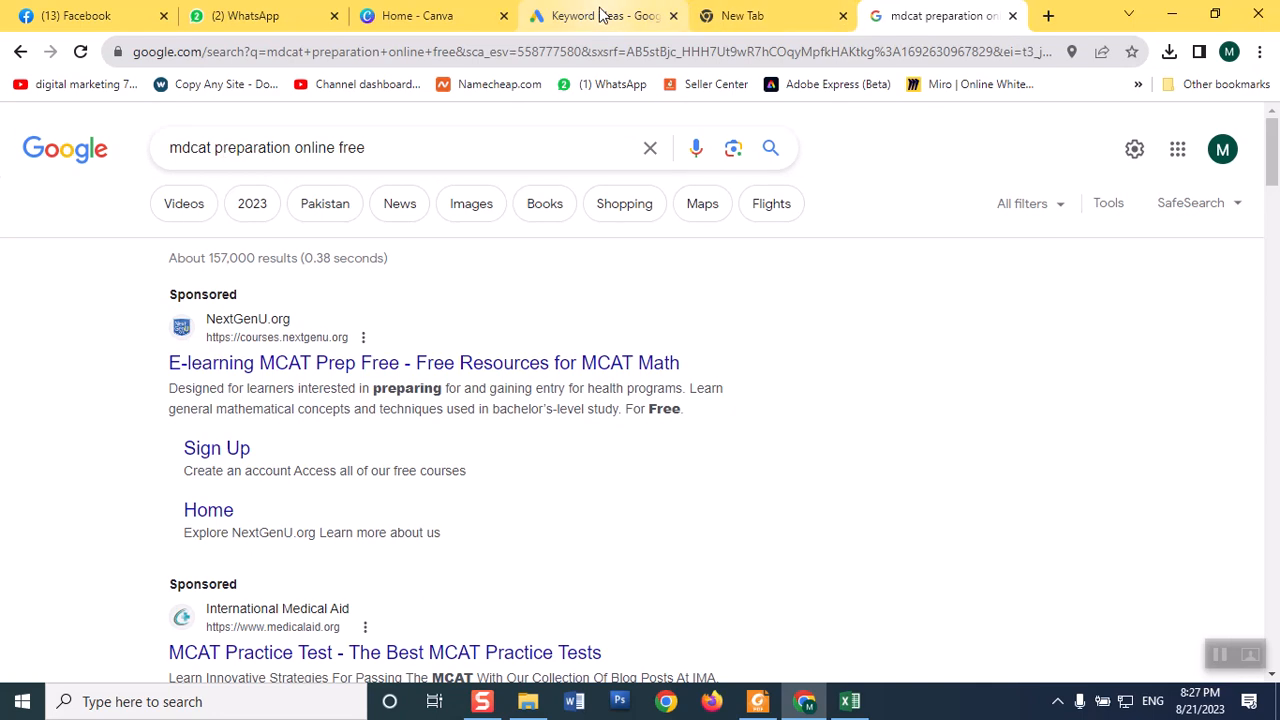
# - Return to Excel and enter 157000 as the Results value in C3
pyautogui.click(849, 701)
pyautogui.click(706, 289)
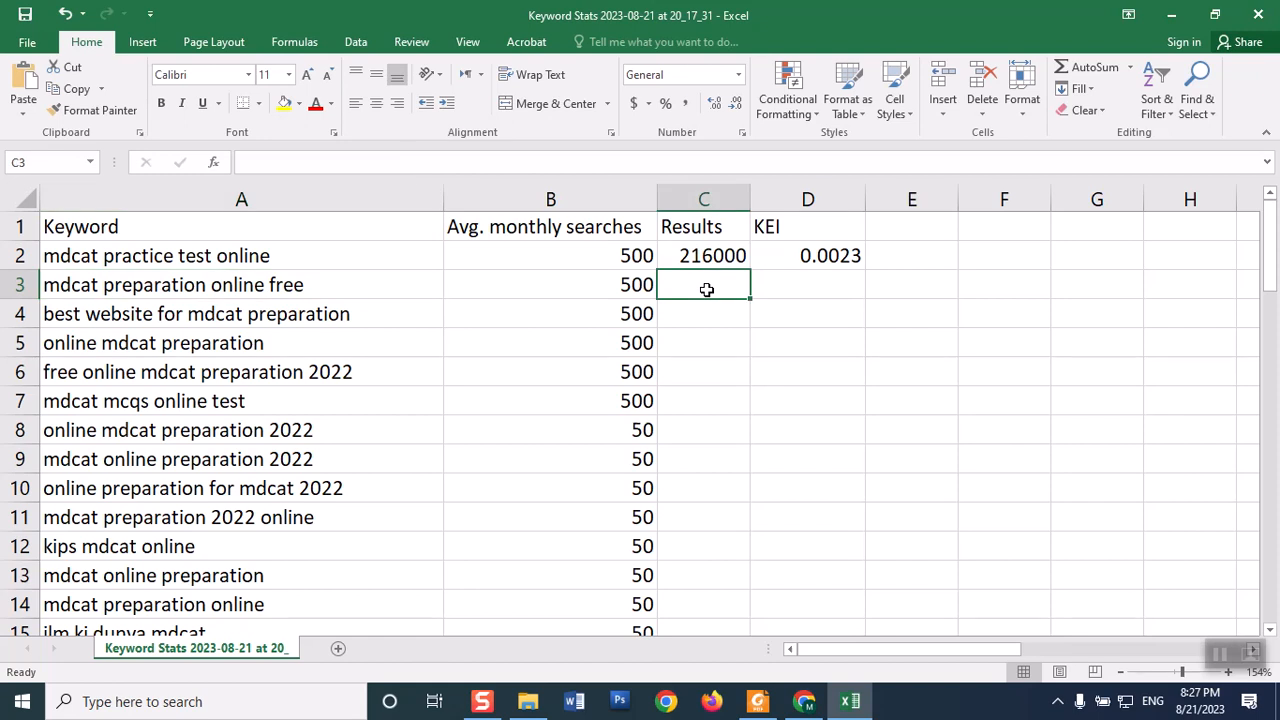
pyautogui.write('157000')
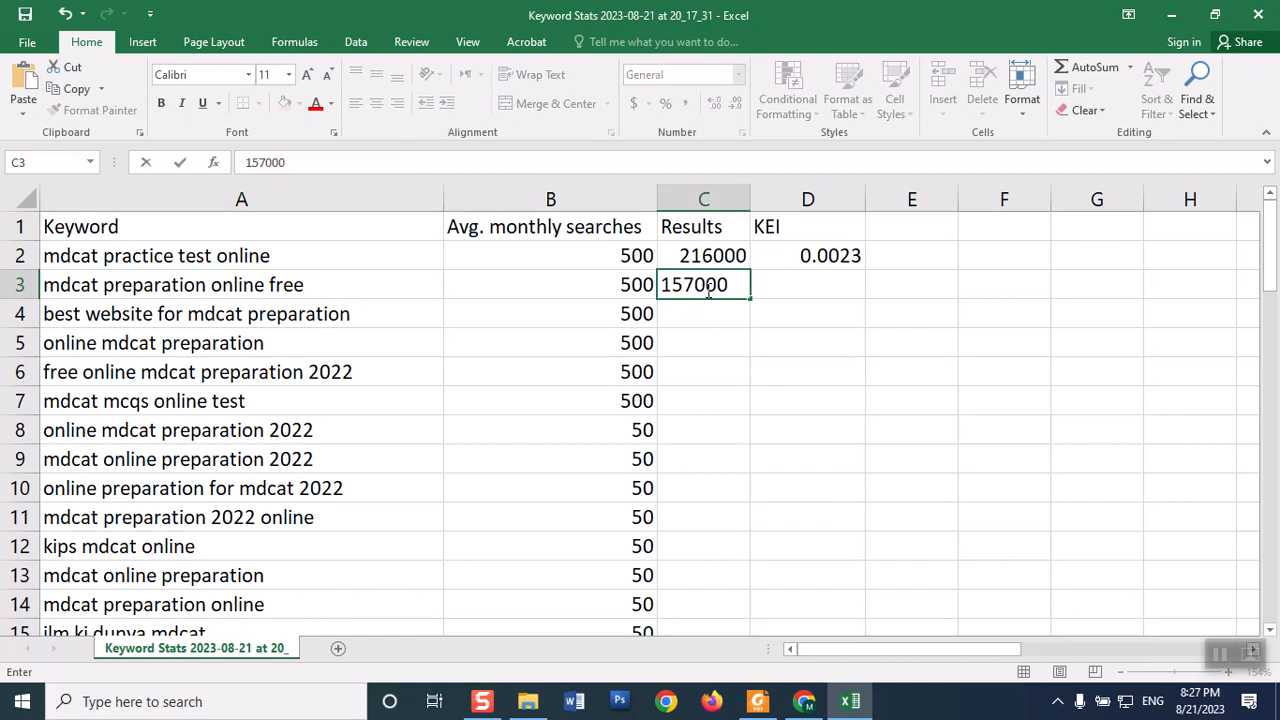
pyautogui.press('Return')
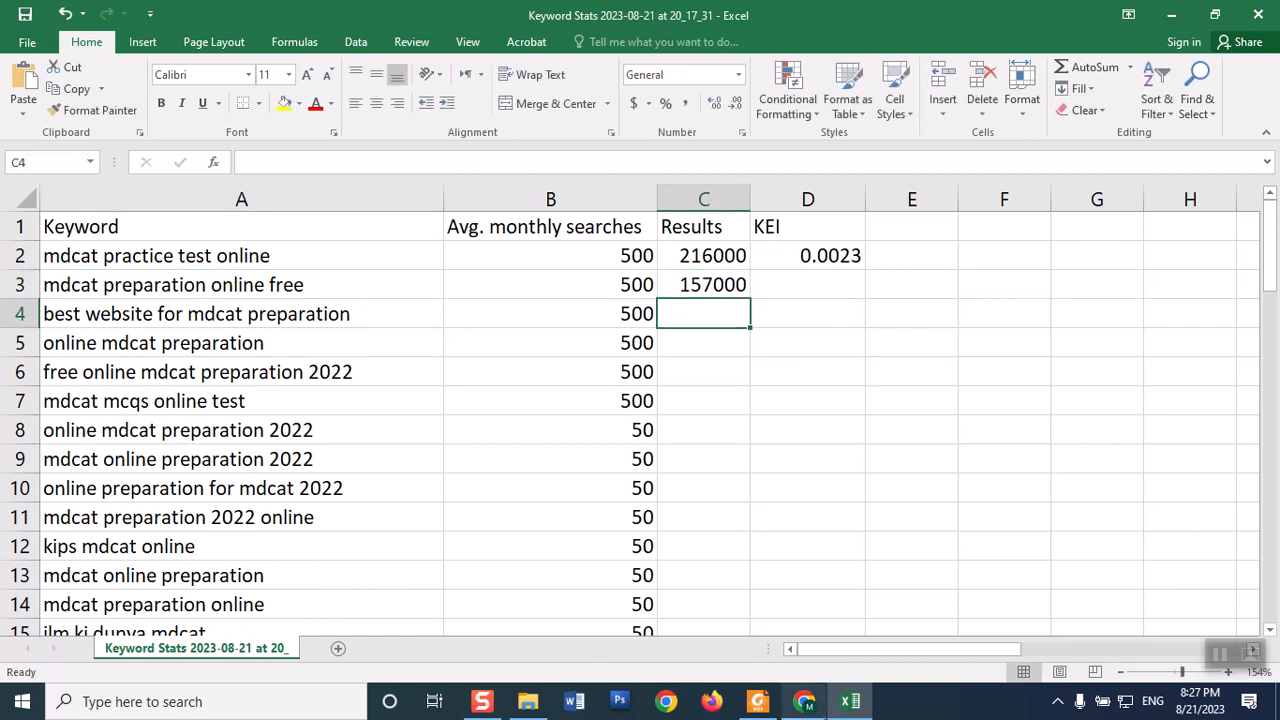
# - Copy the result count 157,000 from the Google results page and paste it into C3 in Excel
pyautogui.click(810, 703)
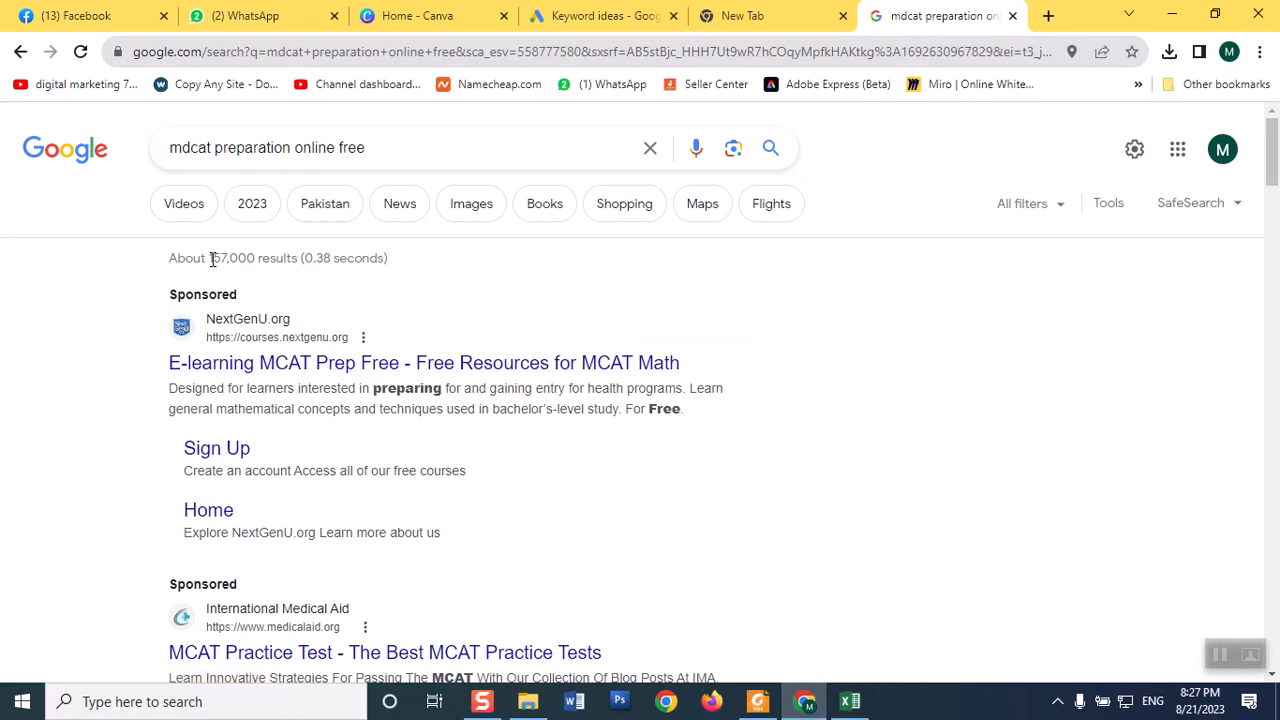
pyautogui.moveTo(209, 258); pyautogui.dragTo(221, 258)
pyautogui.doubleClick(214, 258)
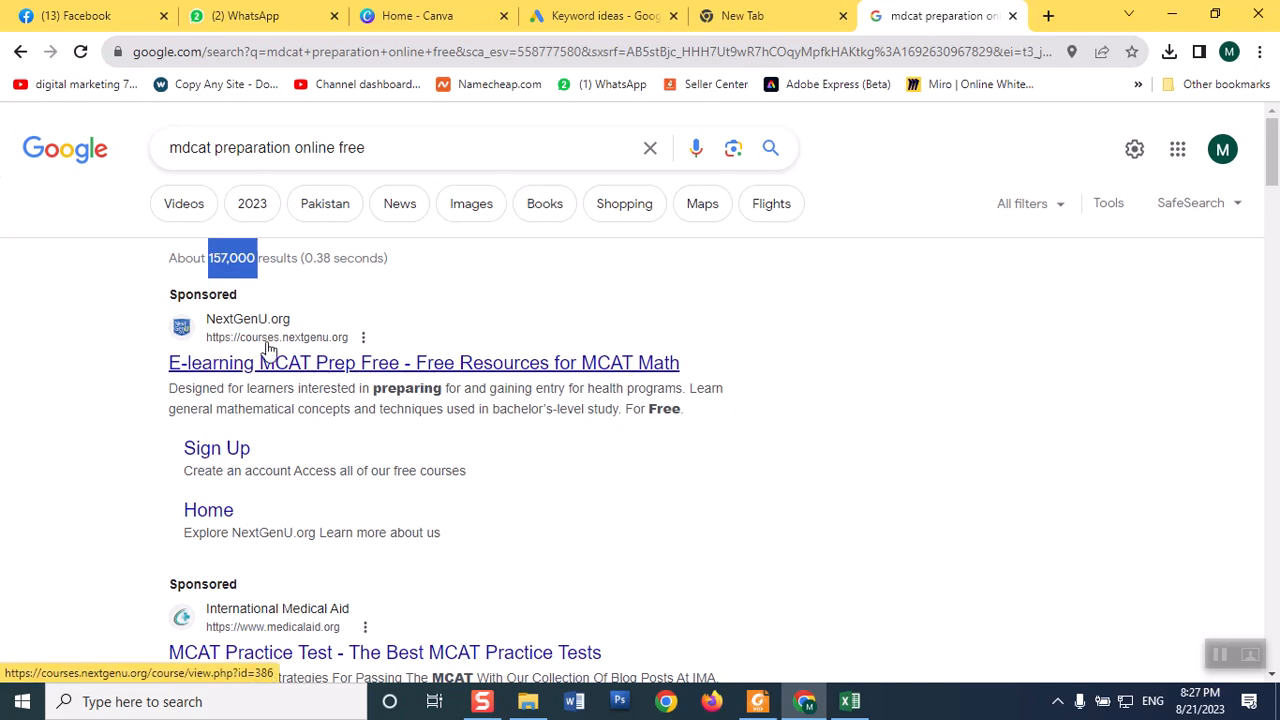
pyautogui.click(850, 703)
pyautogui.click(713, 290)
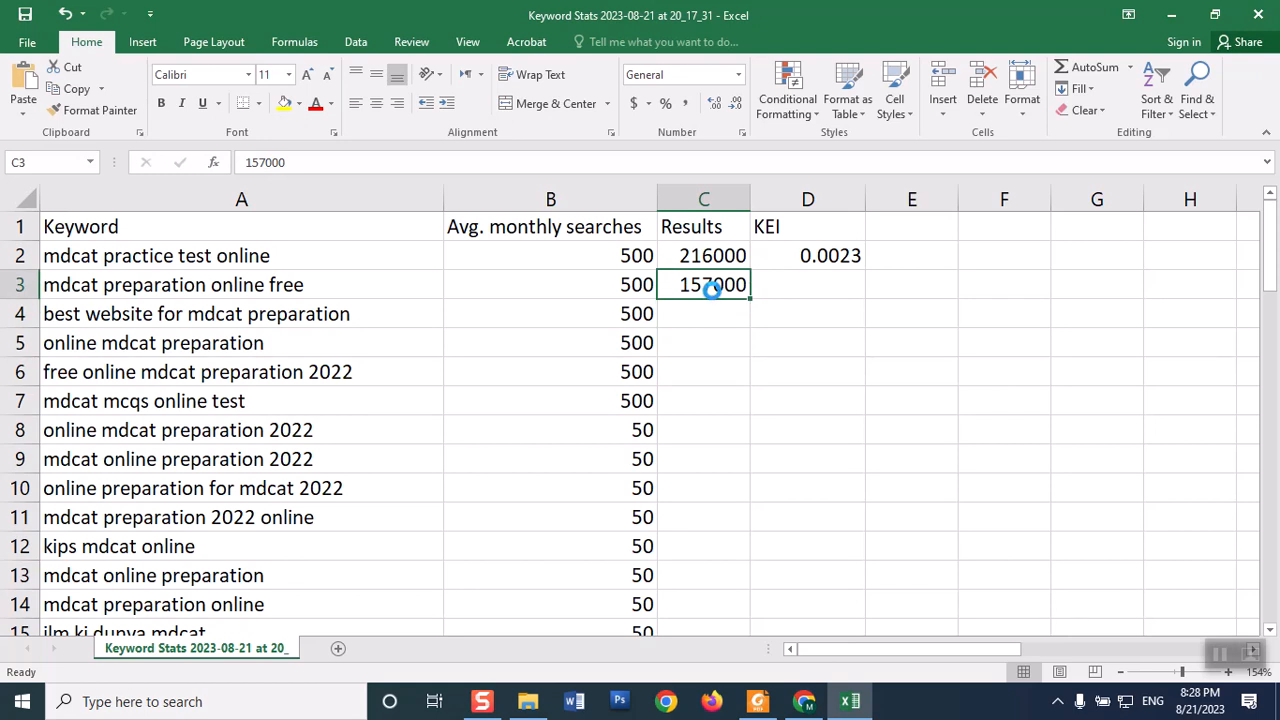
# - Fill the KEI formula from D2 down to D3 and re-enter the Results value in C3 as the number 157000
pyautogui.click(821, 253)
pyautogui.moveTo(865, 267); pyautogui.dragTo(857, 298)
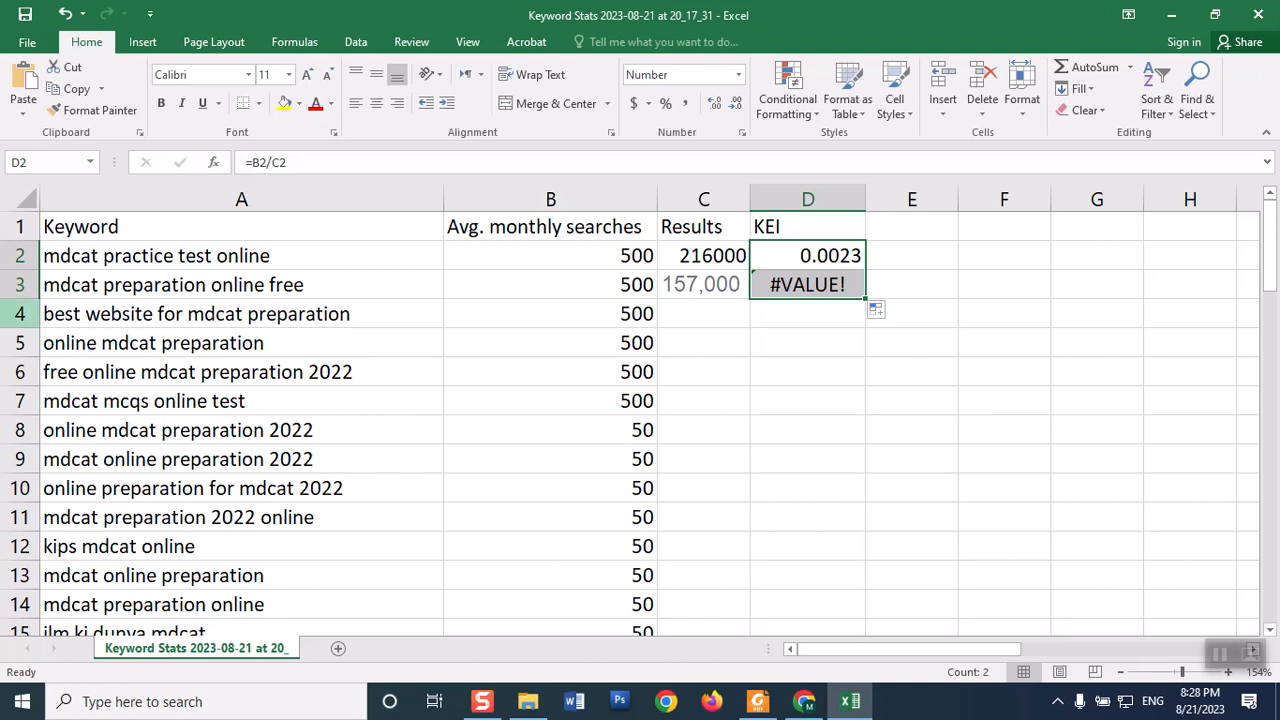
pyautogui.click(703, 288)
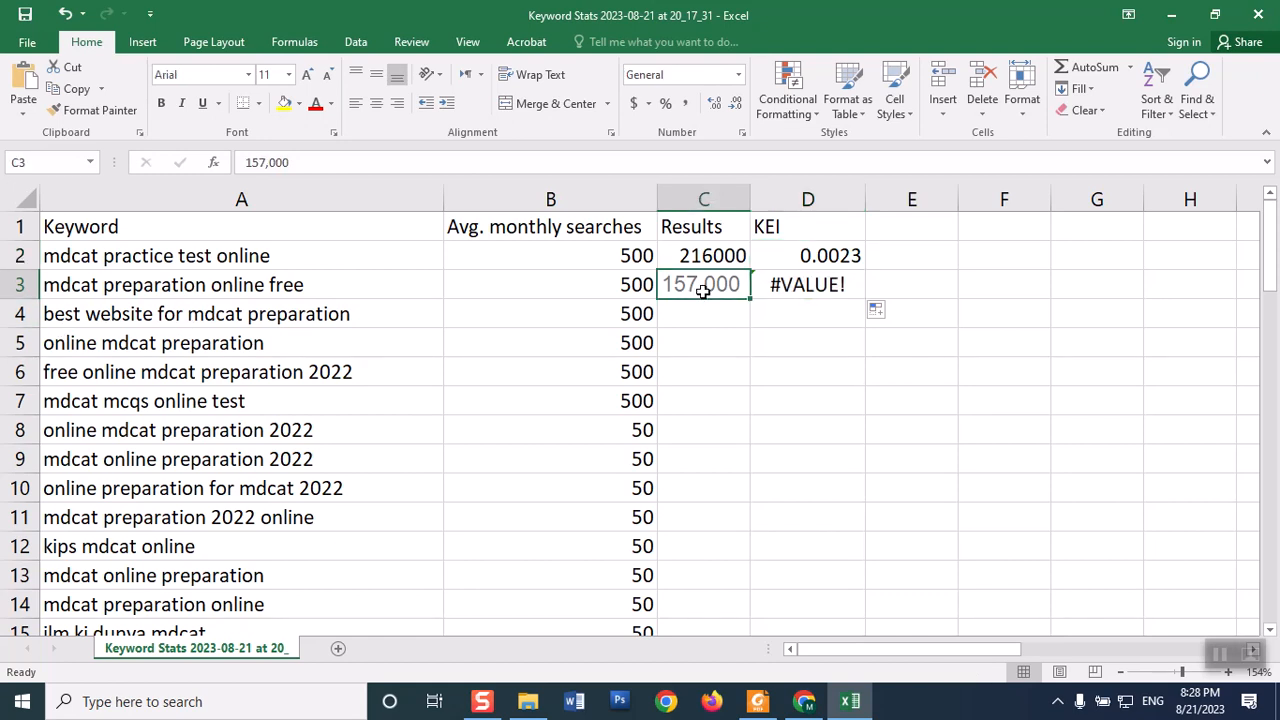
pyautogui.write('1')
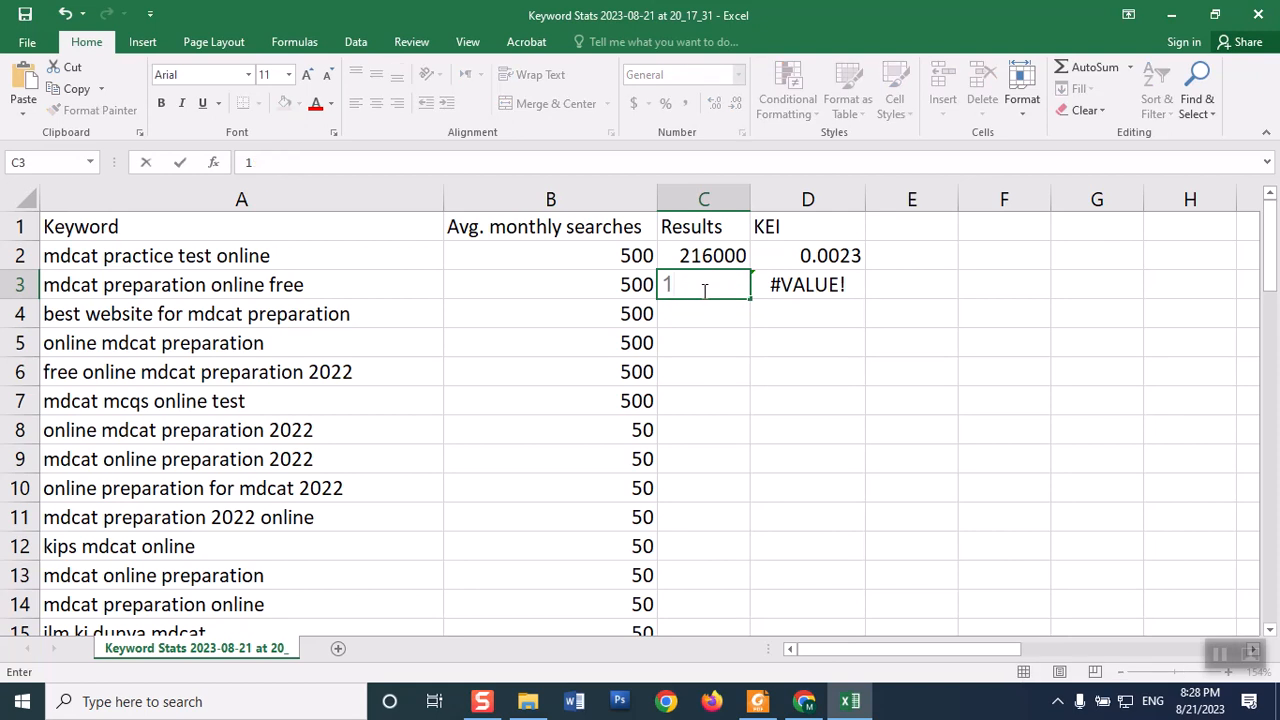
pyautogui.write('57000')
pyautogui.hotkey('ctrl', 'Return')
pyautogui.press('Return')
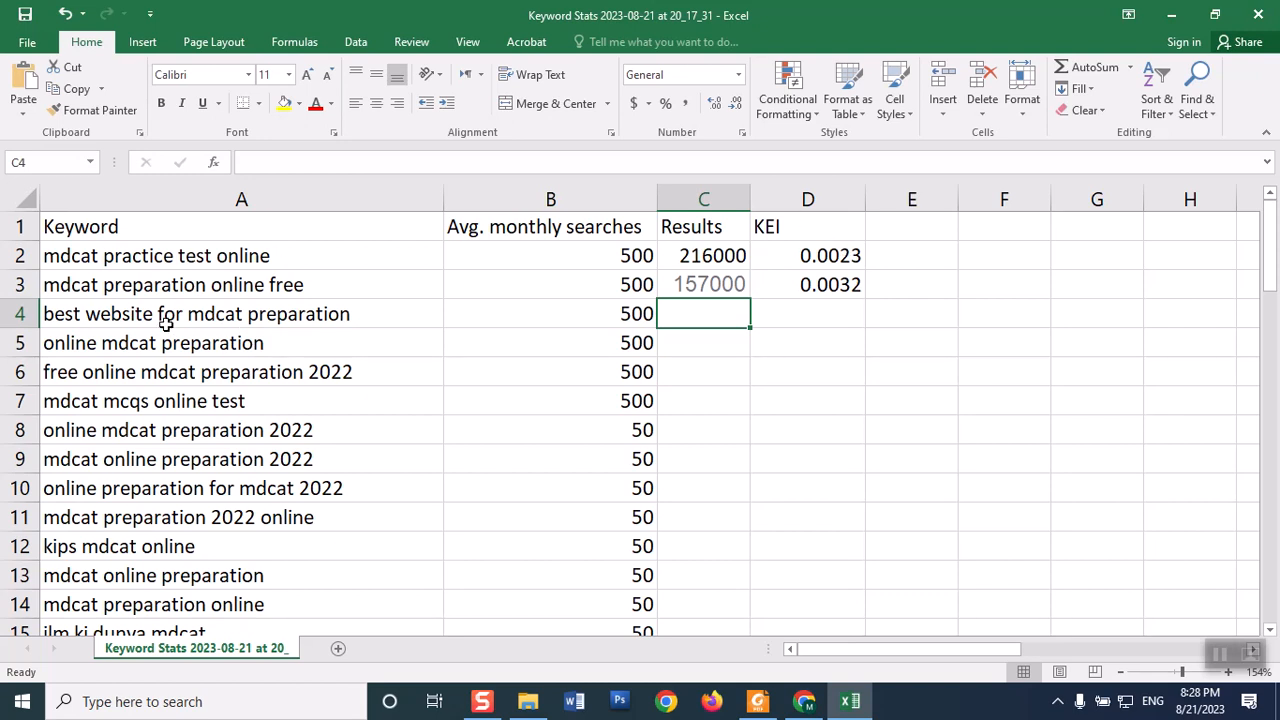
# - Delete the keywords and their average monthly searches from row 4 down to the end of the list
pyautogui.click(131, 325)
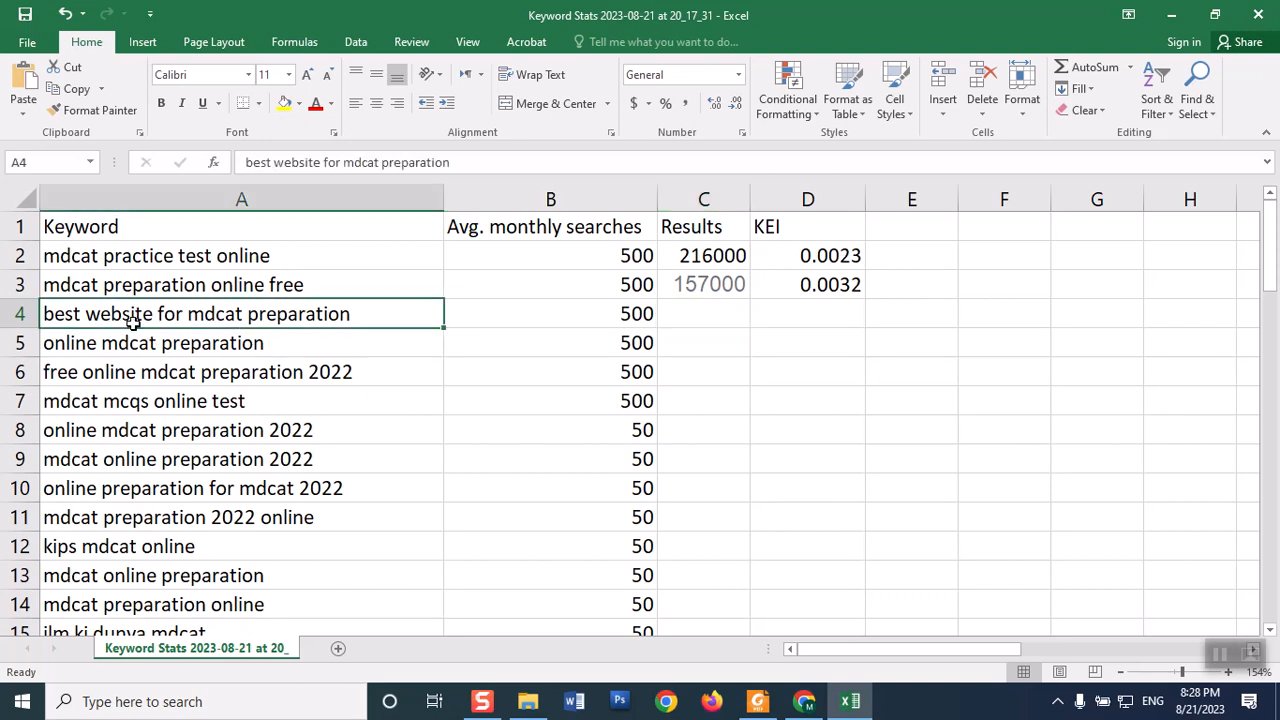
pyautogui.moveTo(306, 325); pyautogui.dragTo(988, 716)
pyautogui.press('Delete')
pyautogui.click(838, 548)
# - Sort the remaining keyword rows by KEI in descending order
pyautogui.click(832, 228)
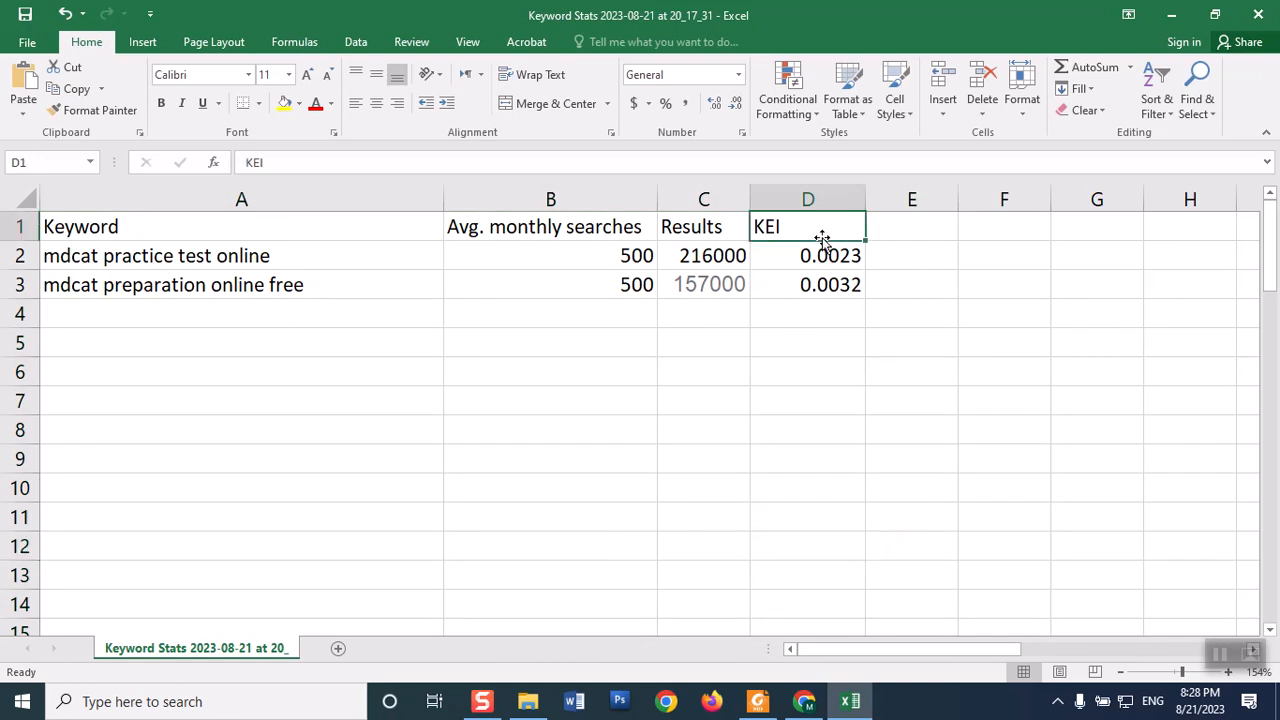
pyautogui.click(1163, 118)
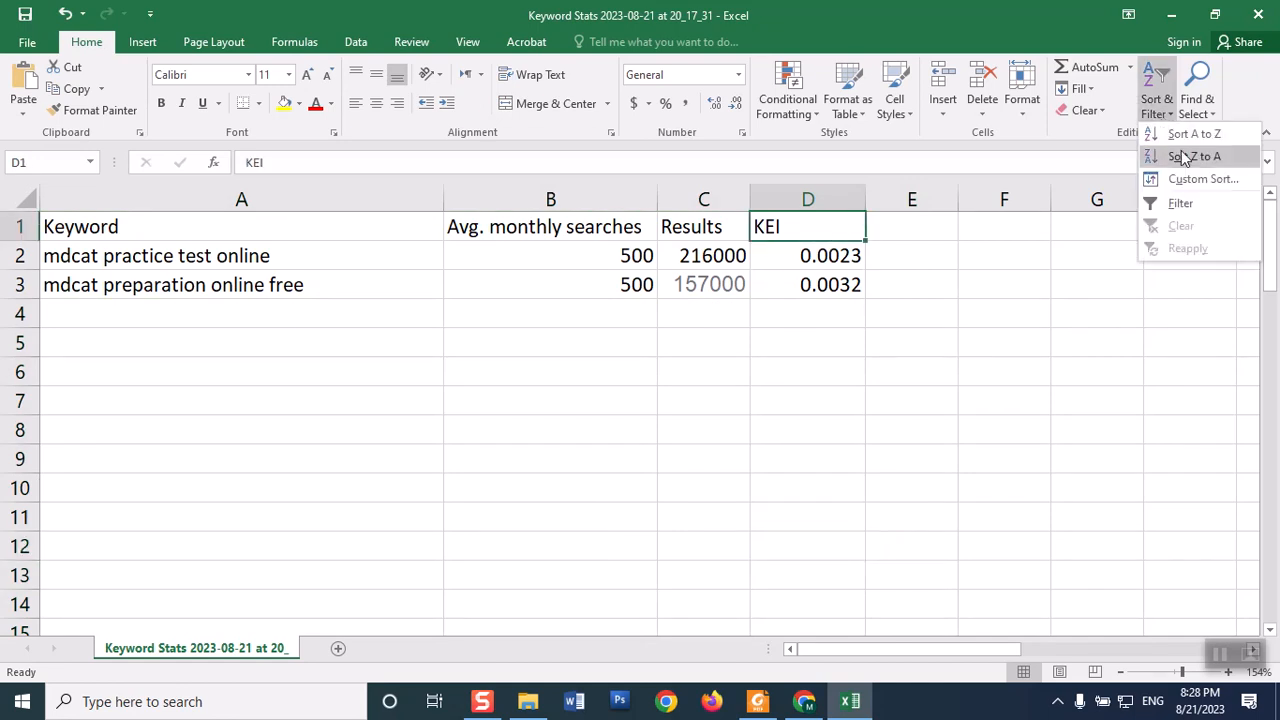
pyautogui.click(1181, 154)
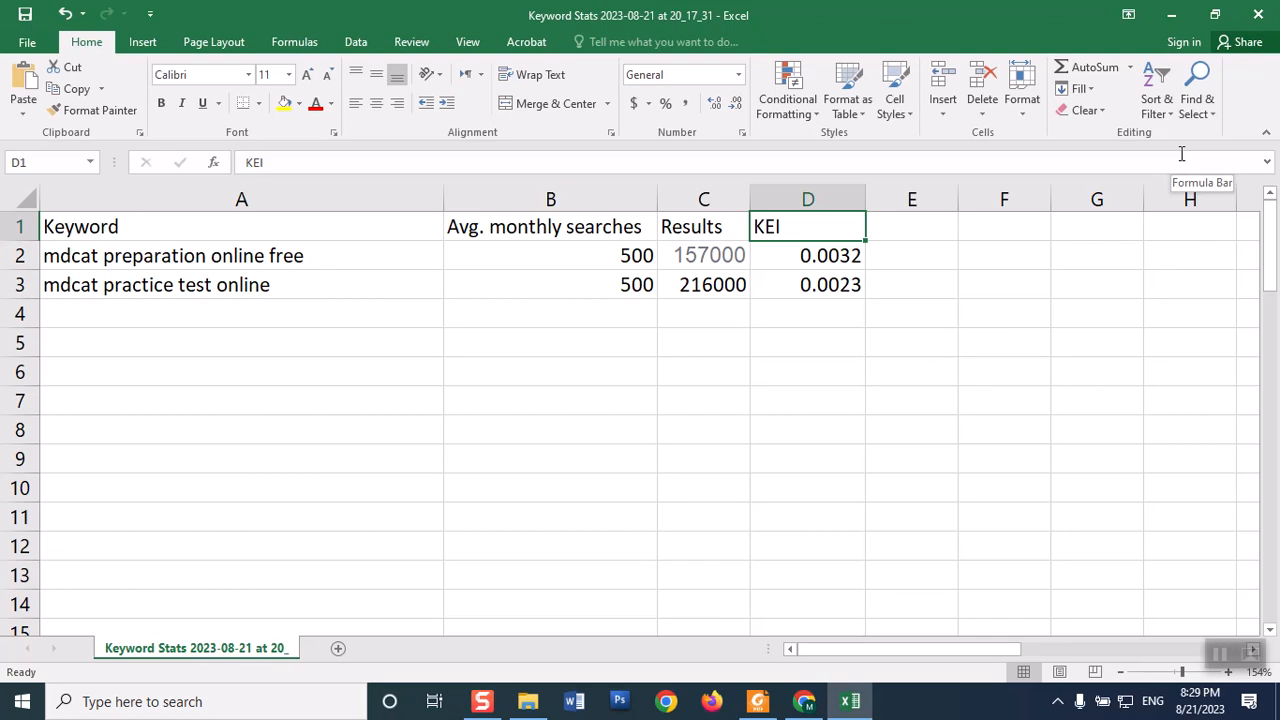
# - Compare the Results counts of the two keywords in C2 and C3
pyautogui.click(707, 255)
pyautogui.moveTo(707, 255); pyautogui.dragTo(712, 284)
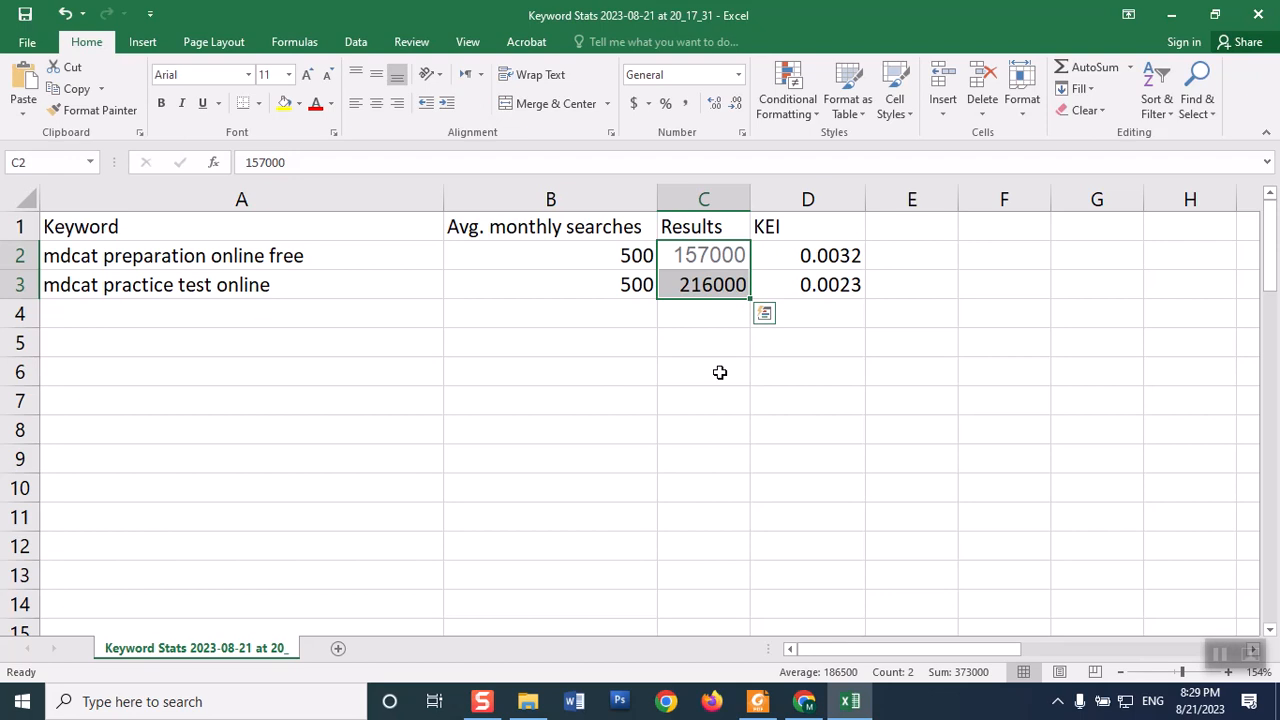
pyautogui.click(735, 446)
pyautogui.click(694, 293)
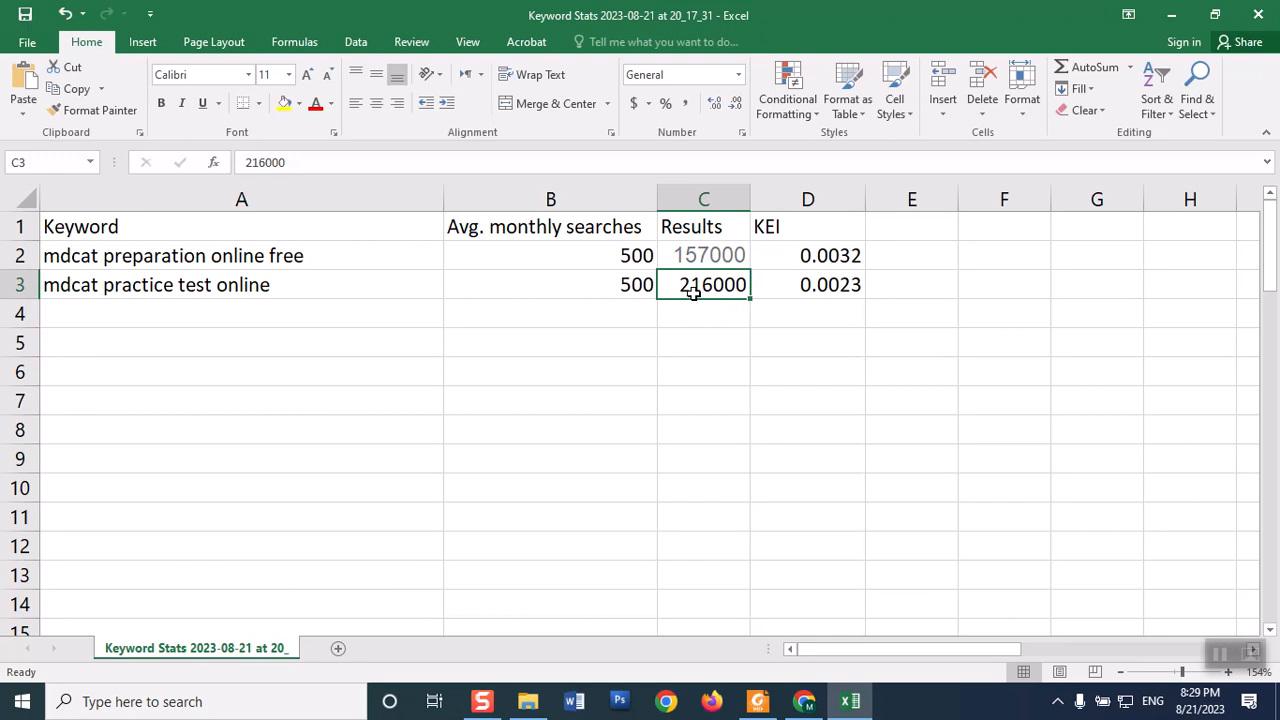
pyautogui.click(681, 235)
pyautogui.doubleClick(686, 257)
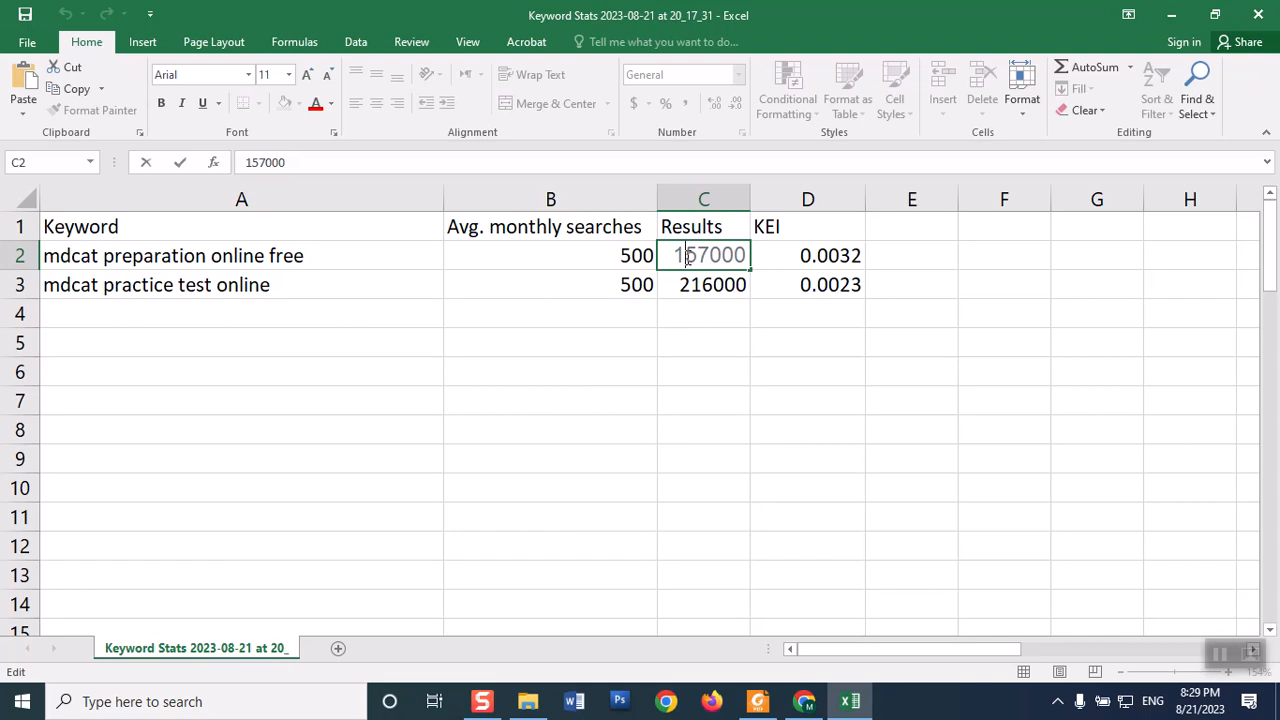
pyautogui.click(681, 285)
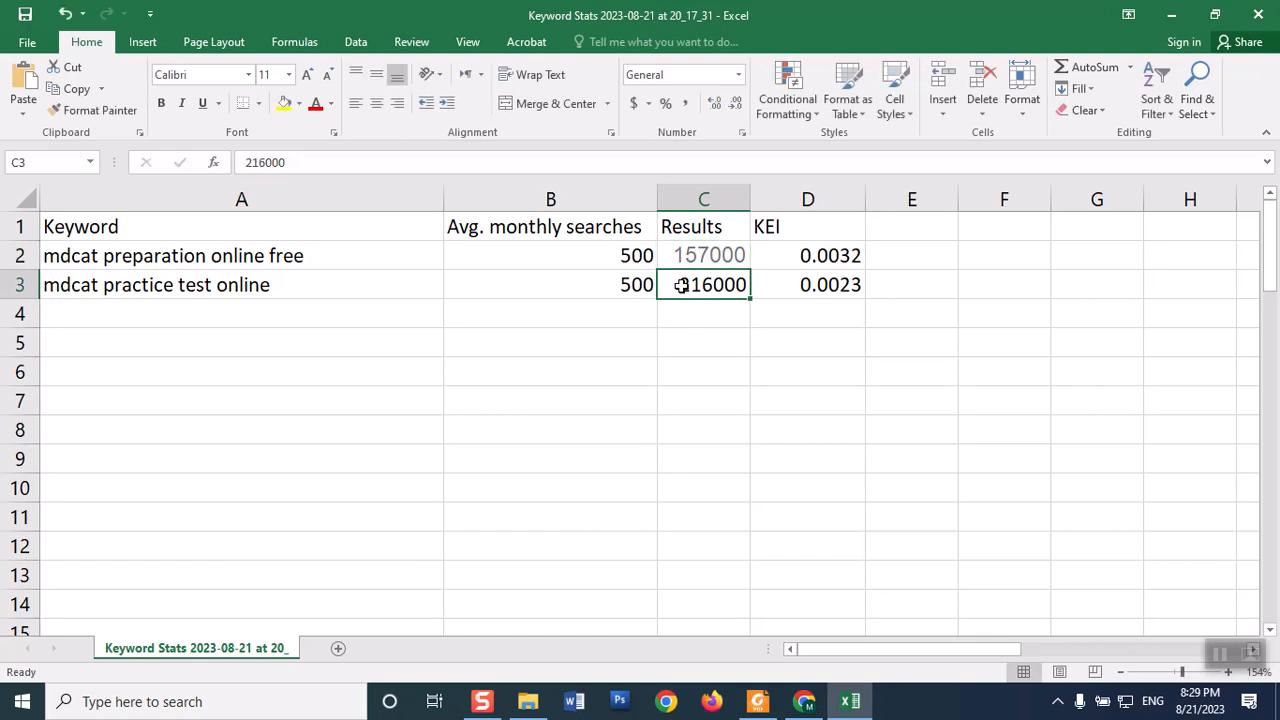
pyautogui.click(678, 257)
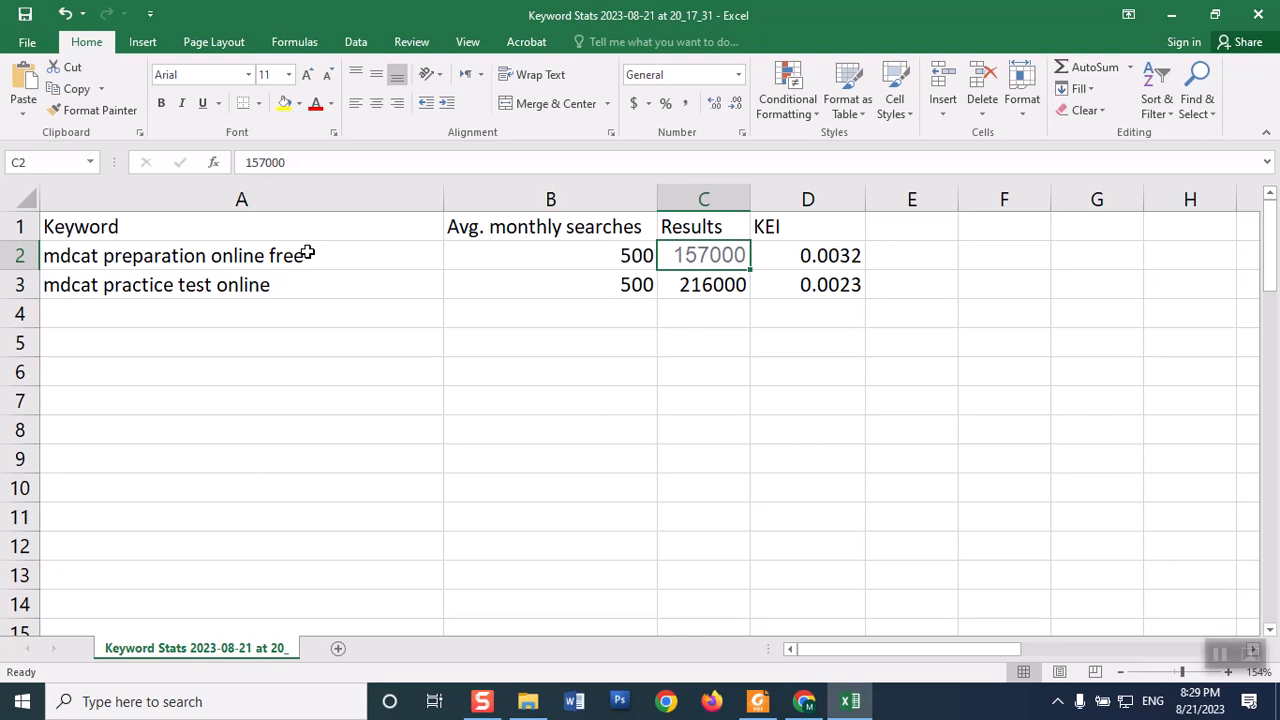
pyautogui.click(917, 250)
pyautogui.click(916, 229)
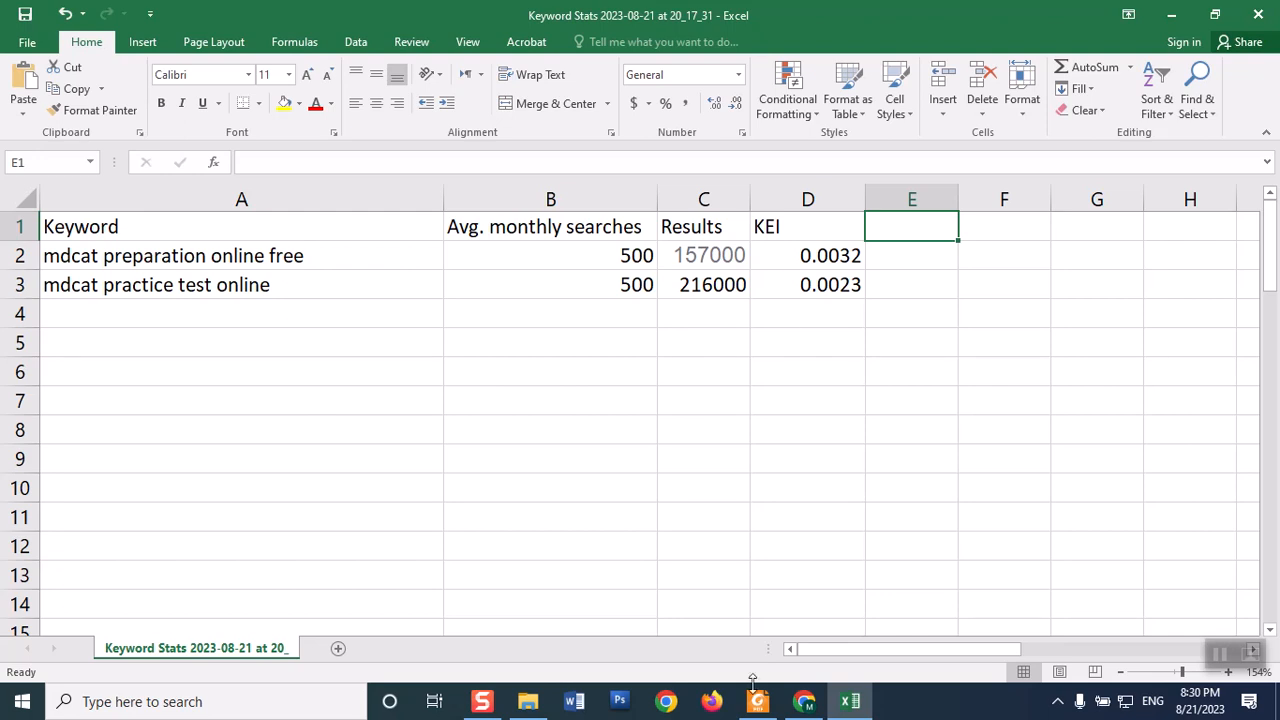
# - Switch to Chrome and search Google in a new tab for allintitle:"online mdcat preparation "
pyautogui.moveTo(817, 707)
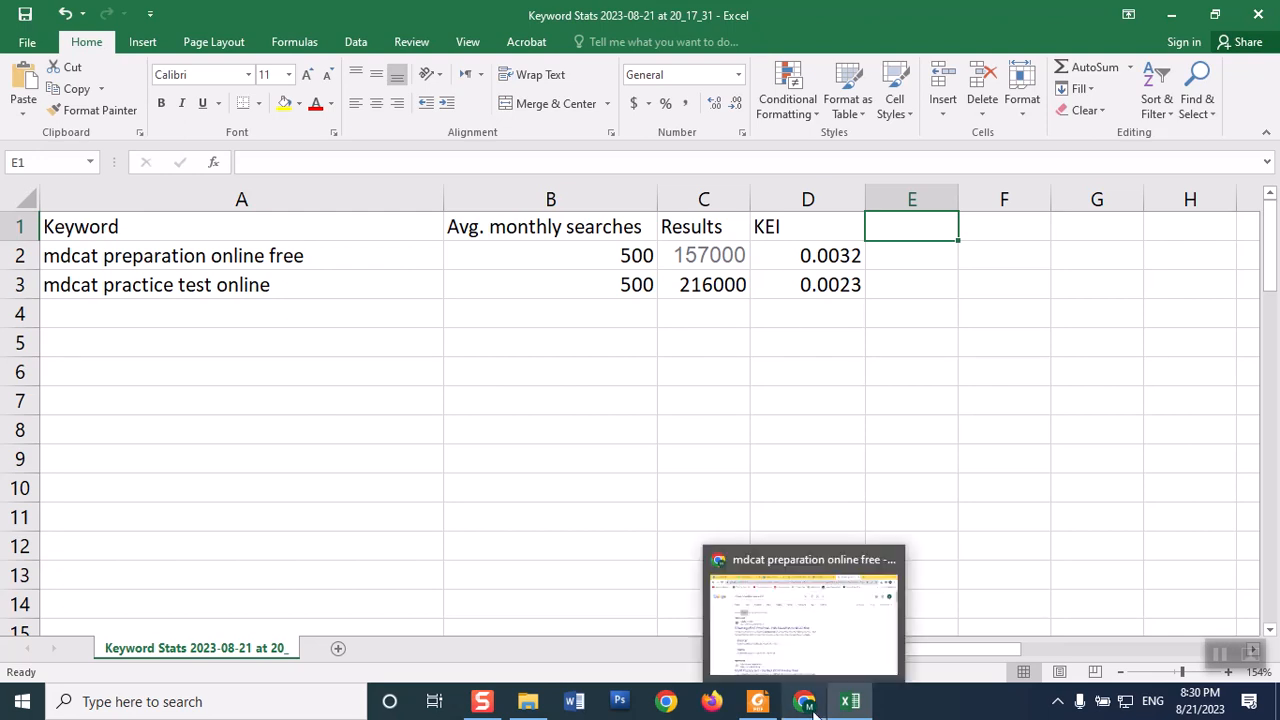
pyautogui.click(815, 710)
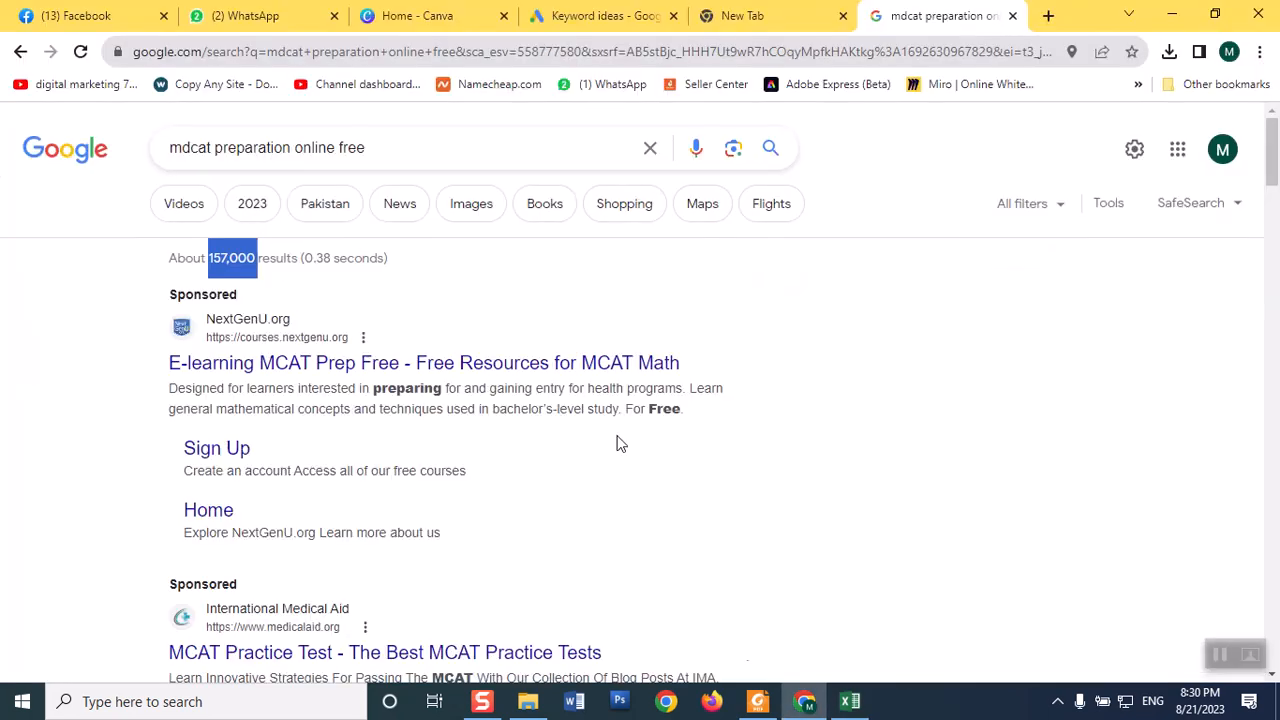
pyautogui.click(1045, 17)
pyautogui.write('a')
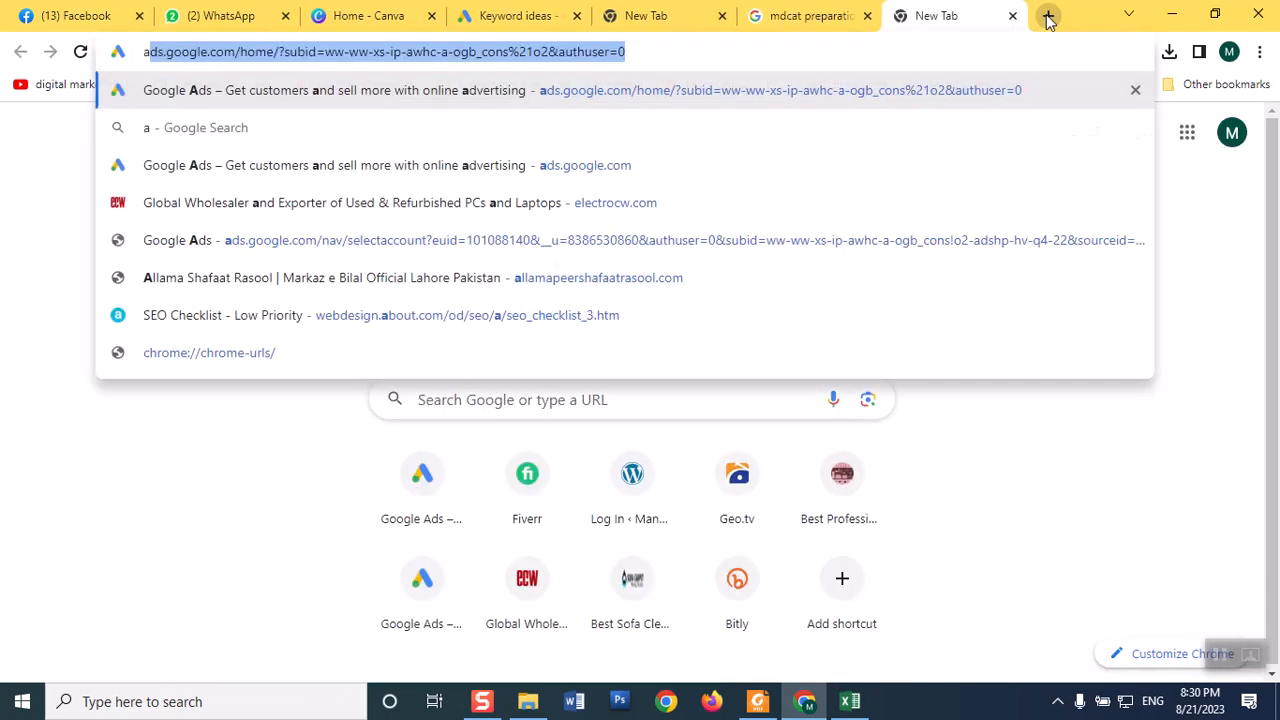
pyautogui.write('llintitle')
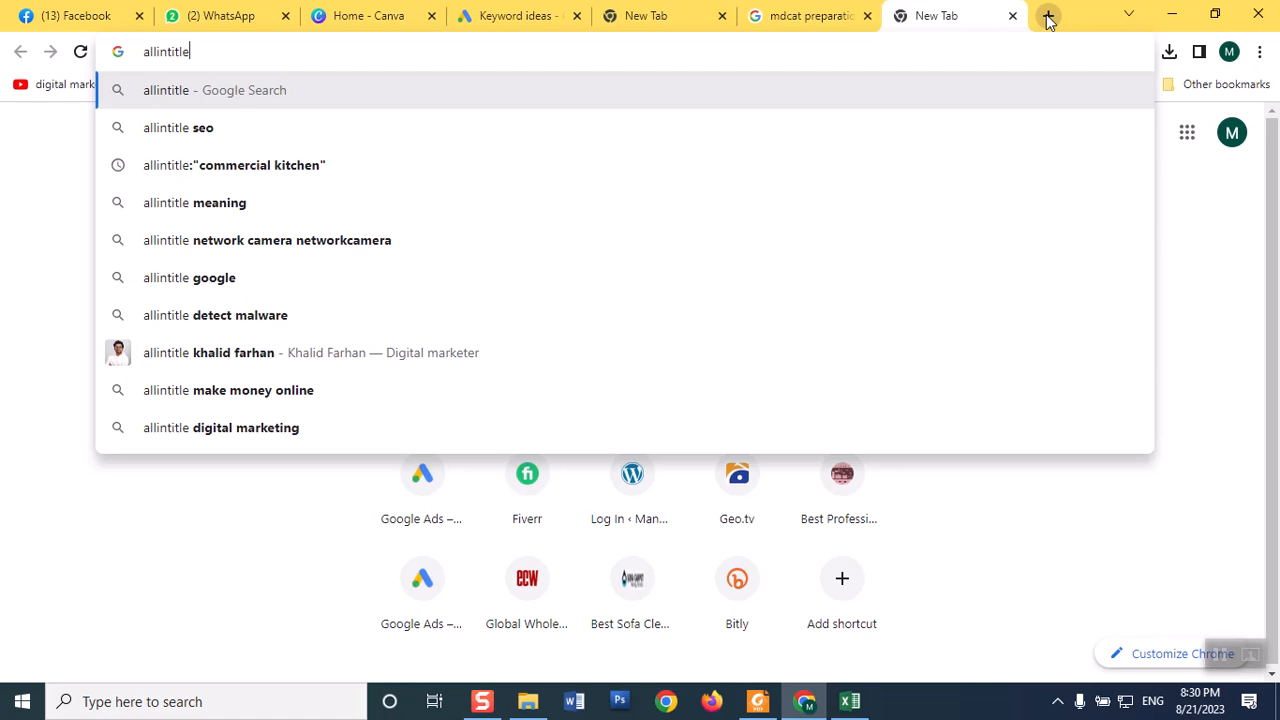
pyautogui.write(':')
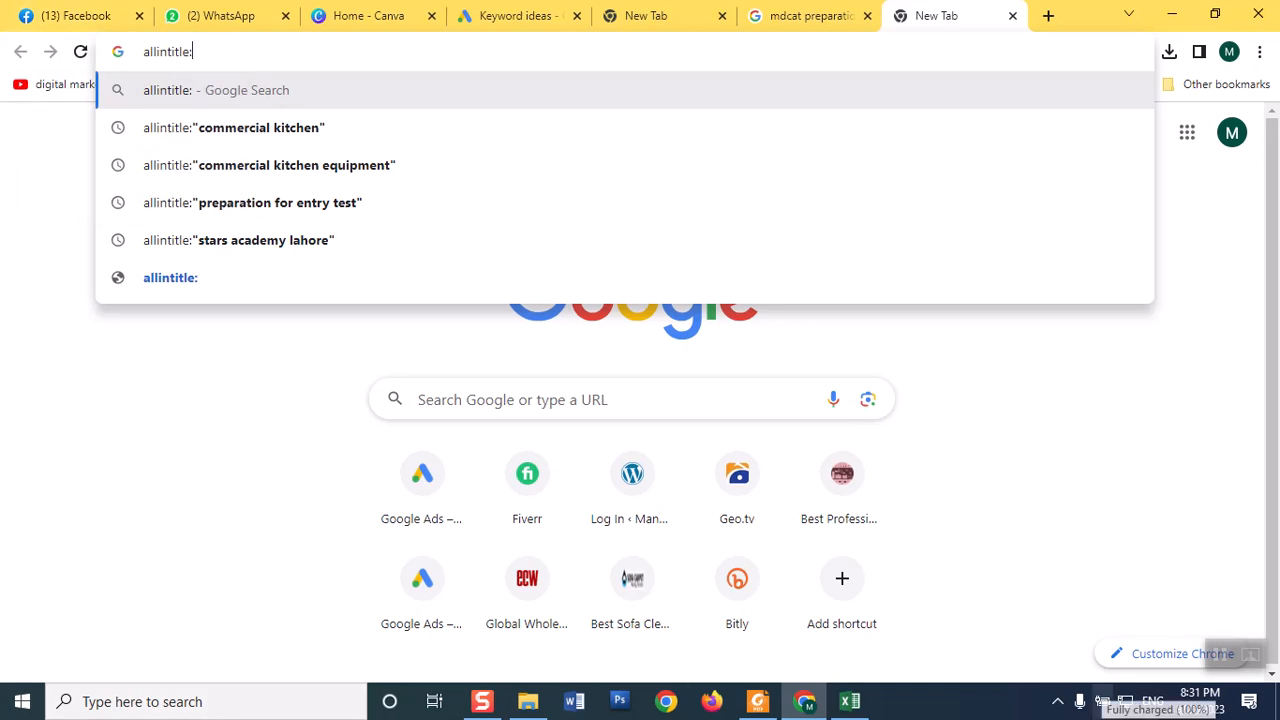
pyautogui.write('""')
pyautogui.press('Left')
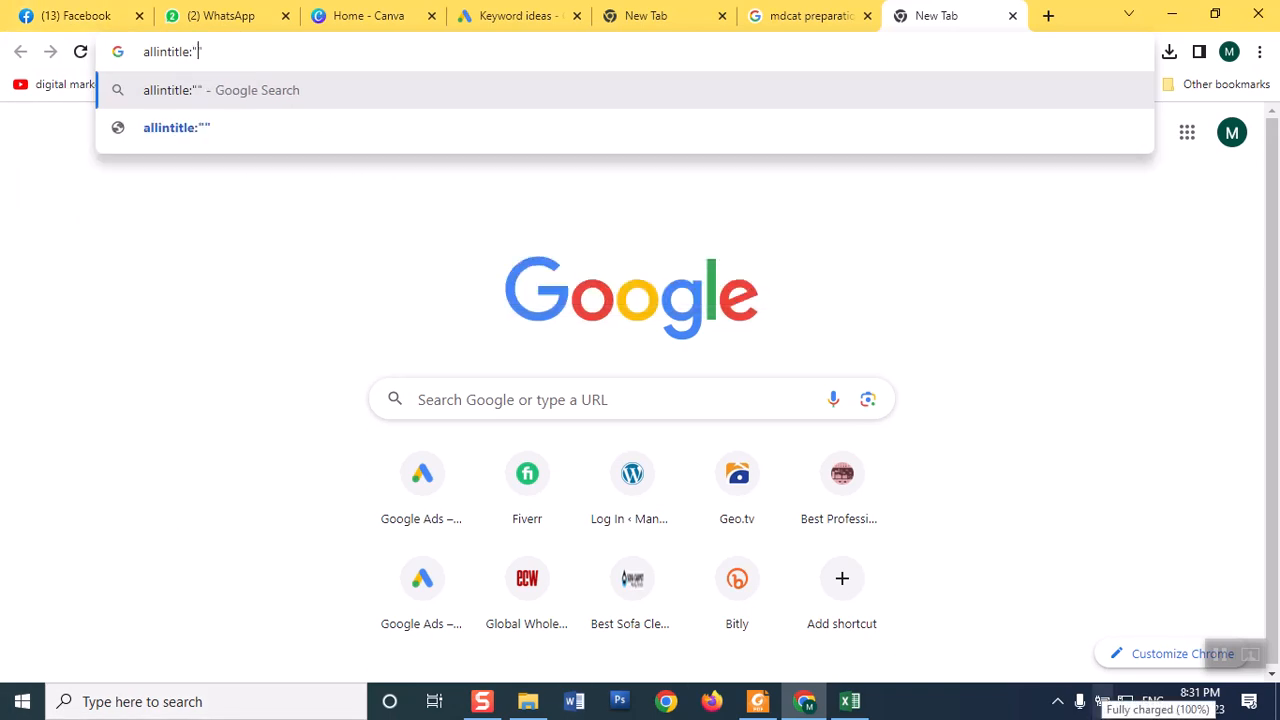
pyautogui.write('online ')
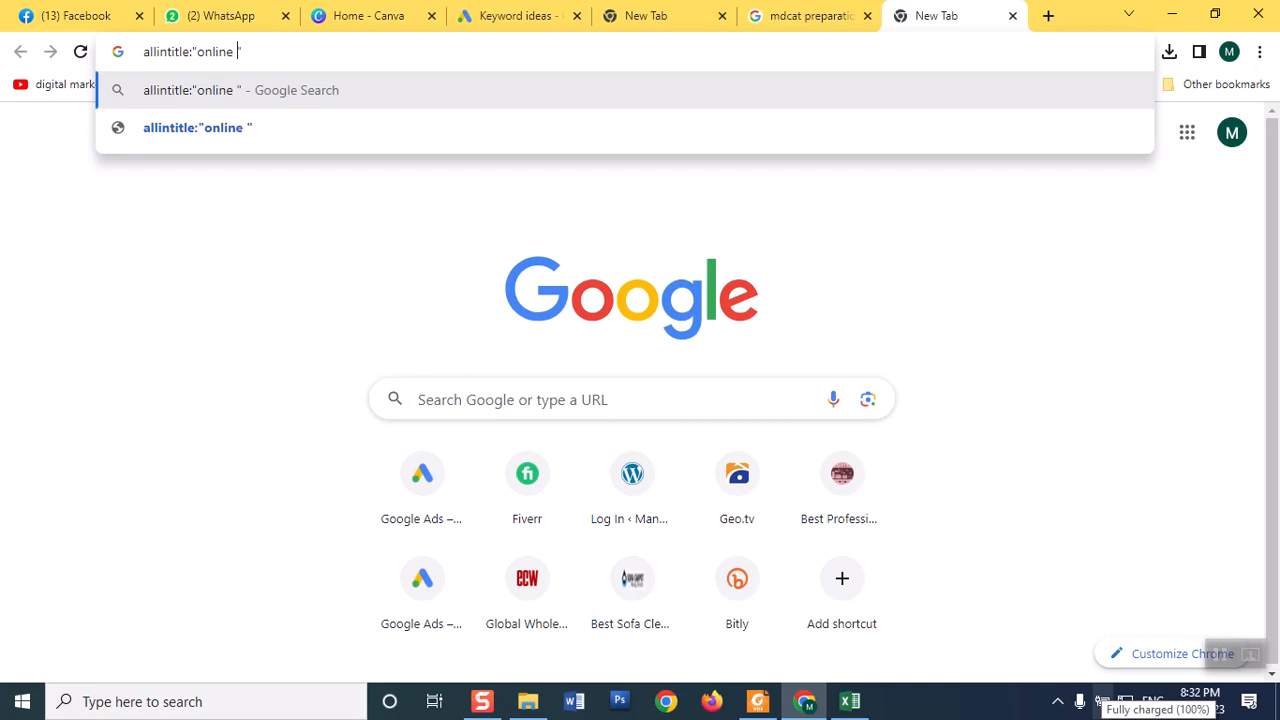
pyautogui.write('mdcat prepar')
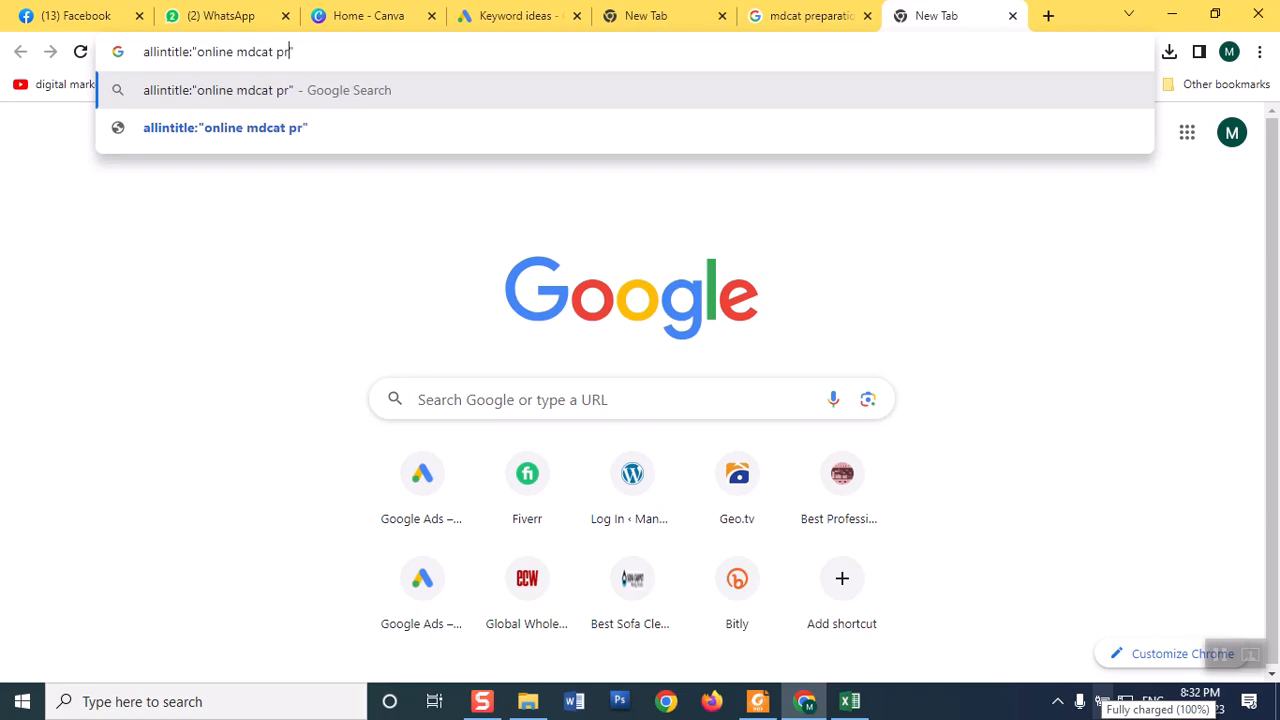
pyautogui.write('ation')
pyautogui.press('Return')
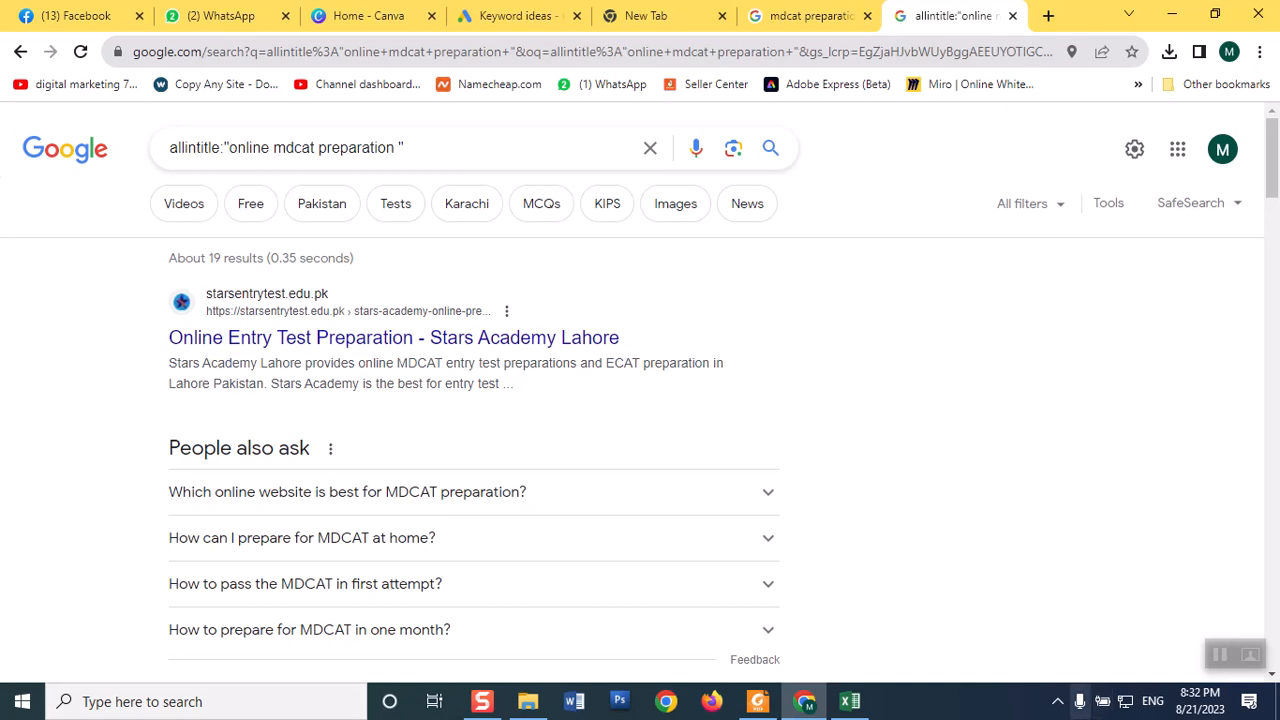
# - Return to Excel and add the header "KEI(intitle)" in E1
pyautogui.click(848, 701)
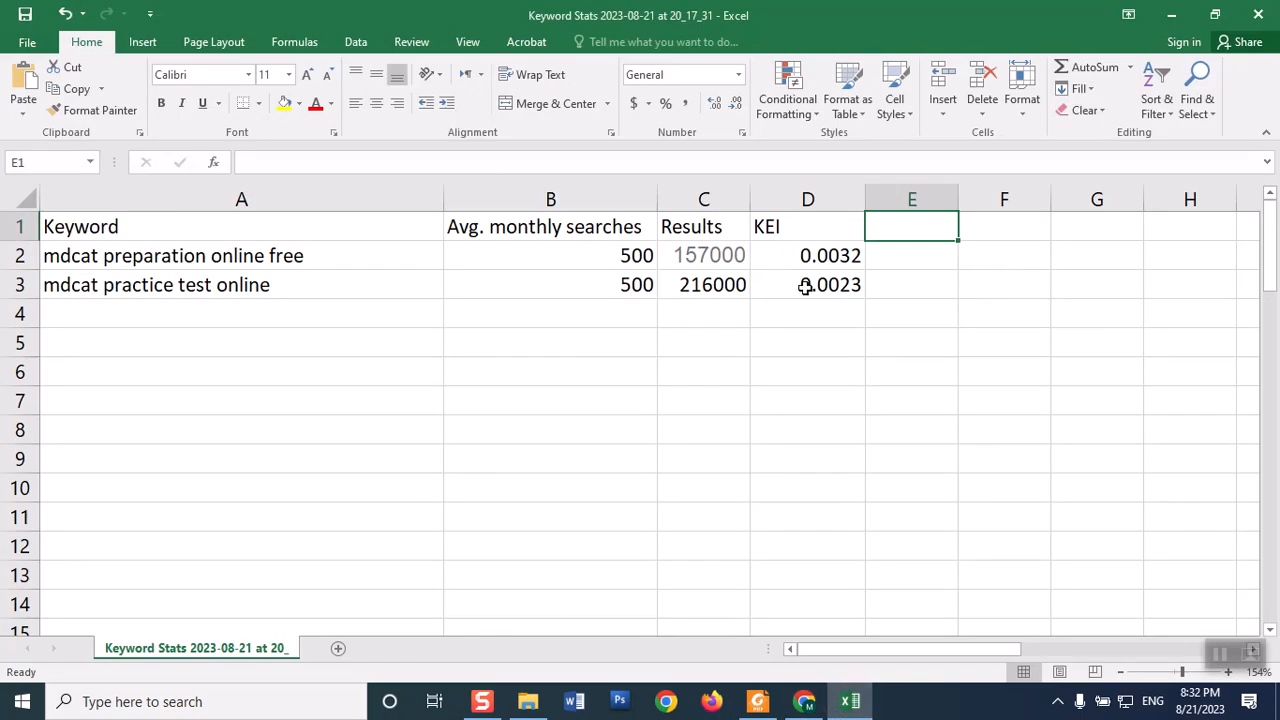
pyautogui.write('KEI(')
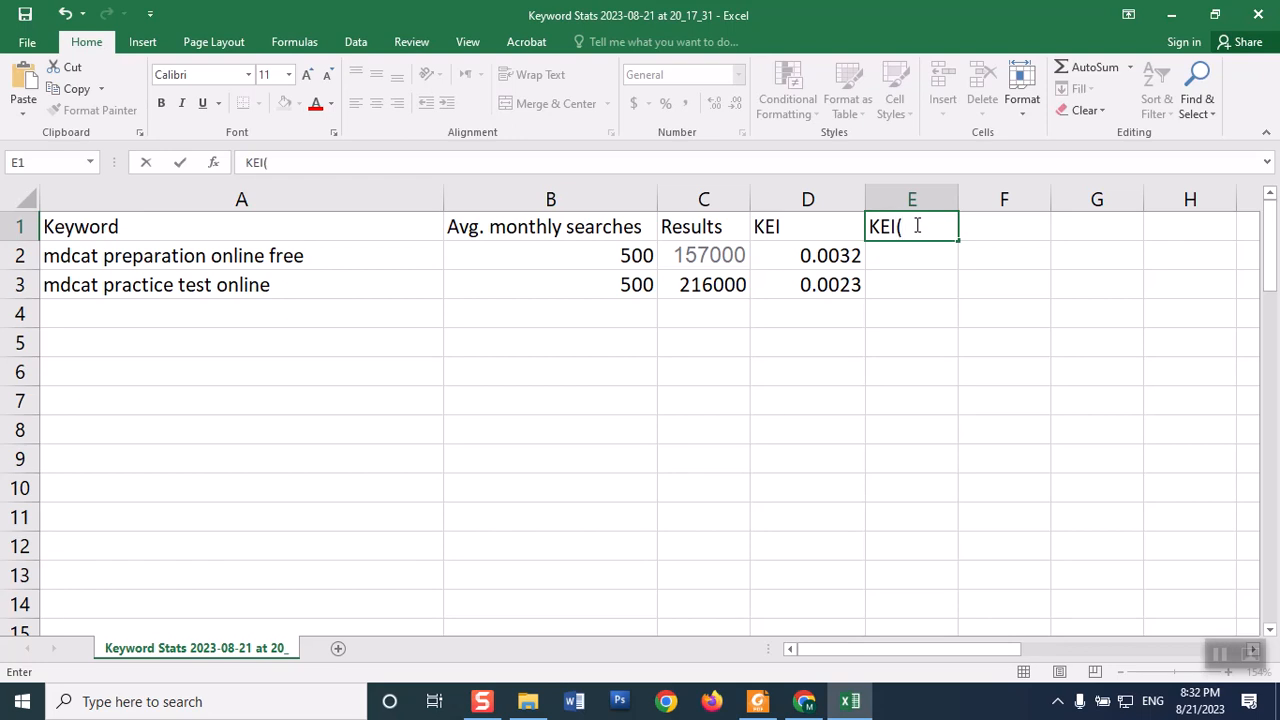
pyautogui.write('intitle)')
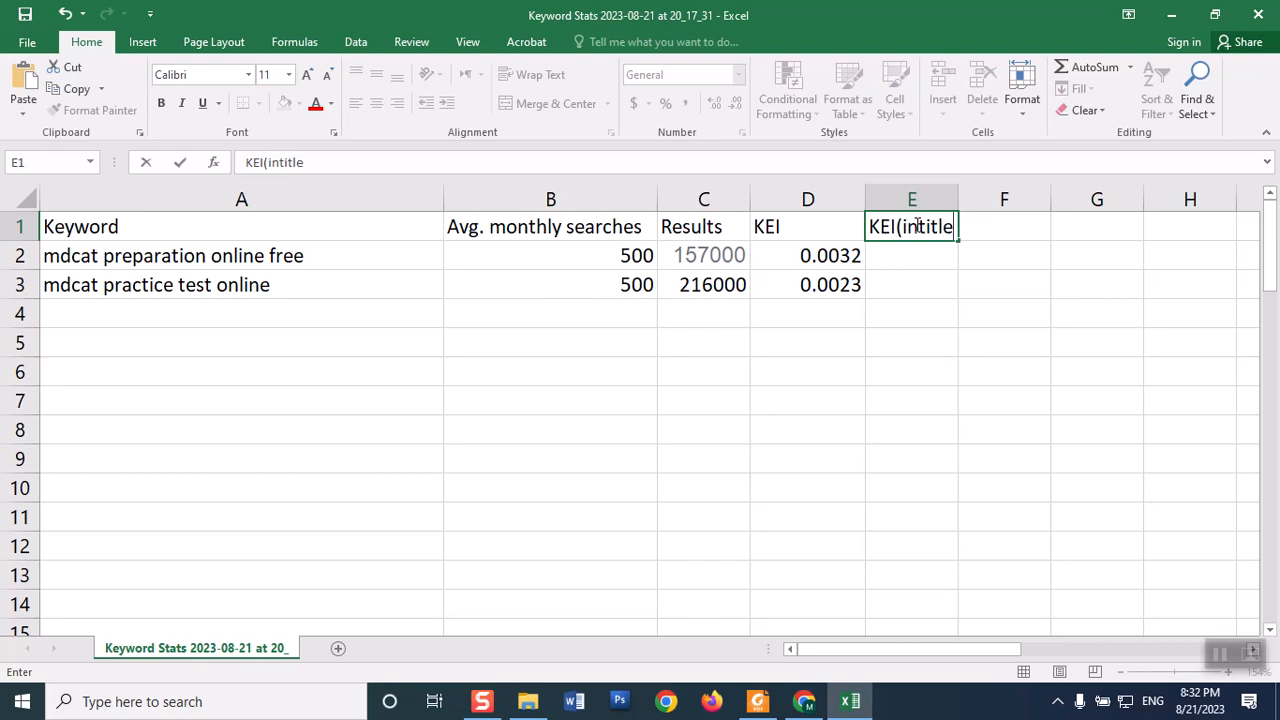
pyautogui.press('Return')
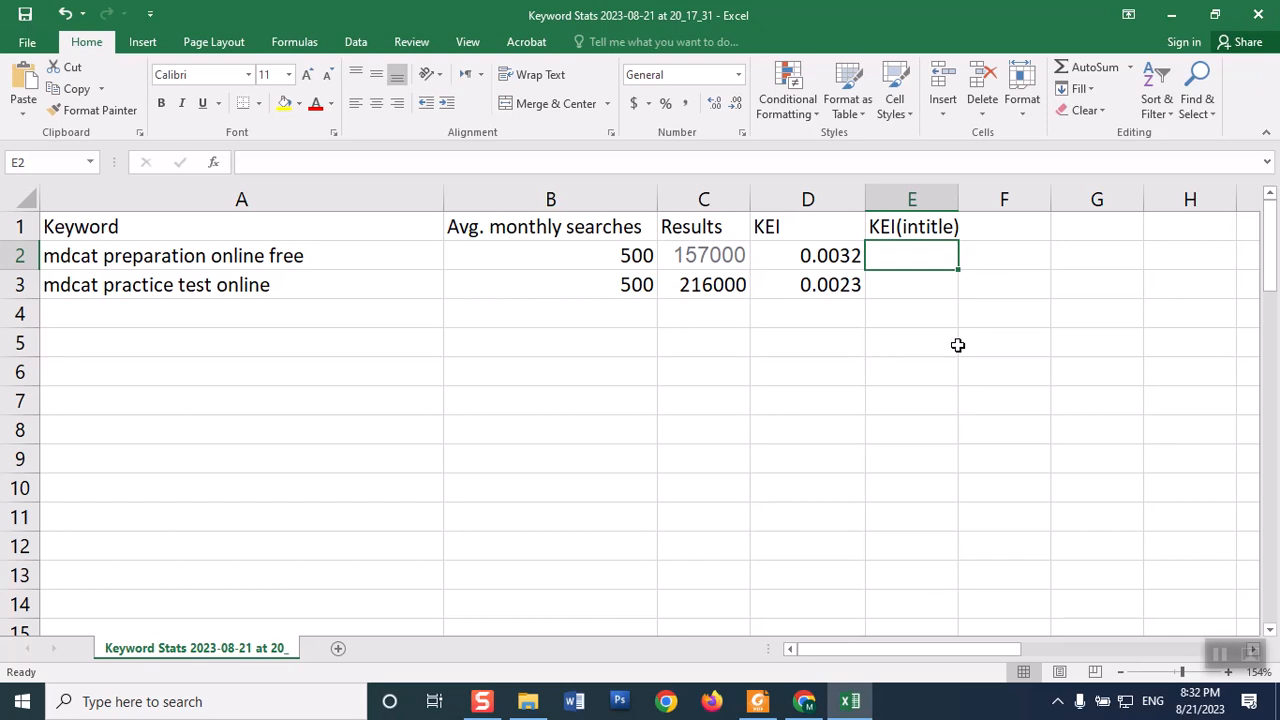
# - Insert a new column before Results and give it the header "Results(intitle)" in C1
pyautogui.rightClick(690, 233)
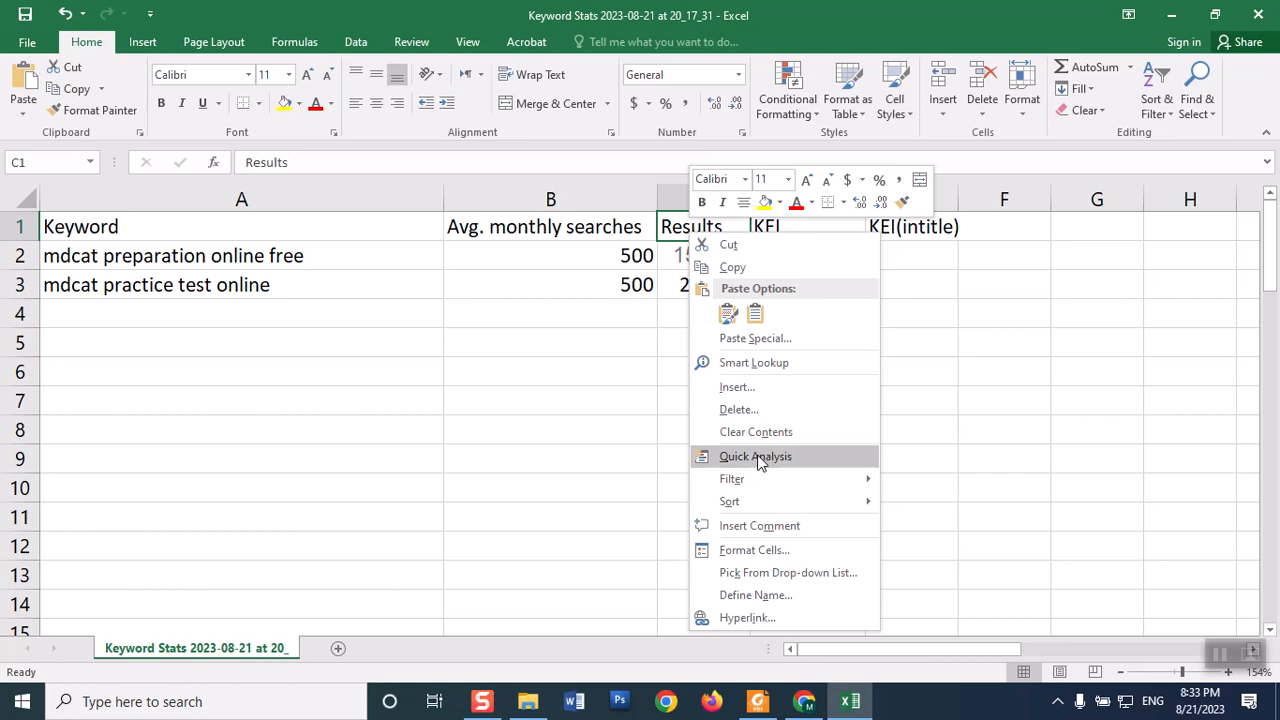
pyautogui.click(750, 387)
pyautogui.click(732, 400)
pyautogui.click(724, 435)
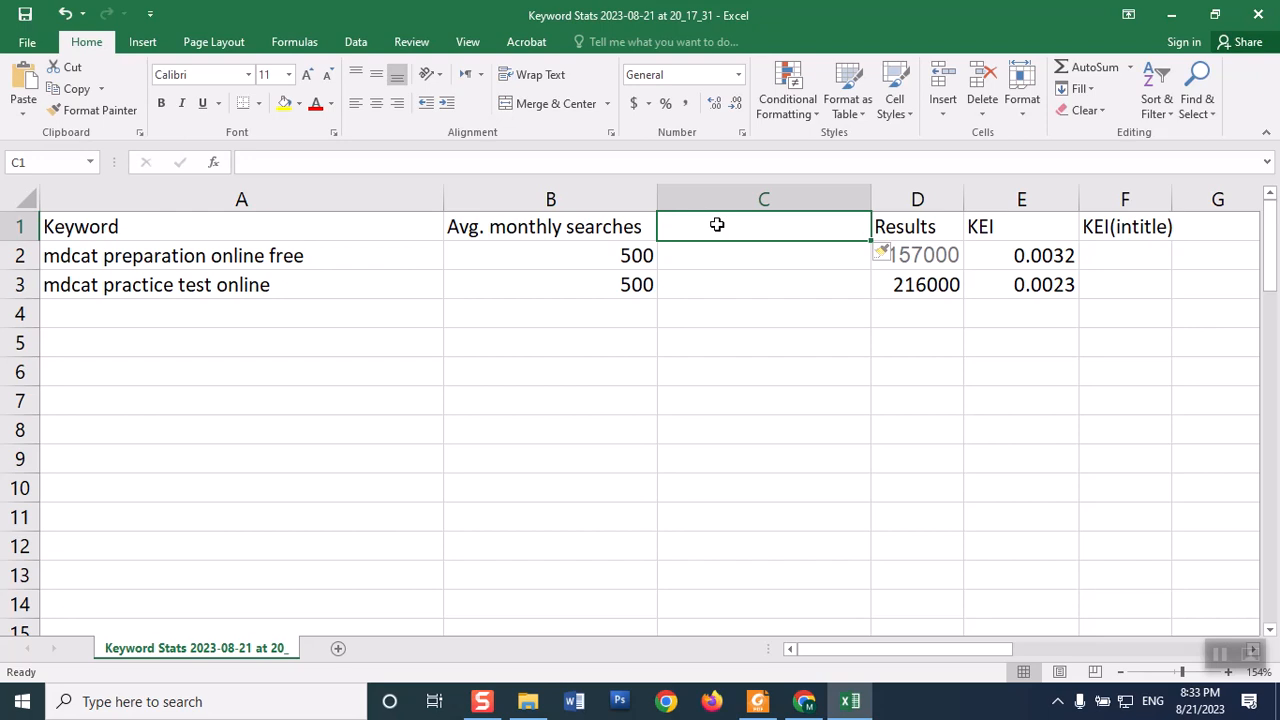
pyautogui.write('Results(intitle')
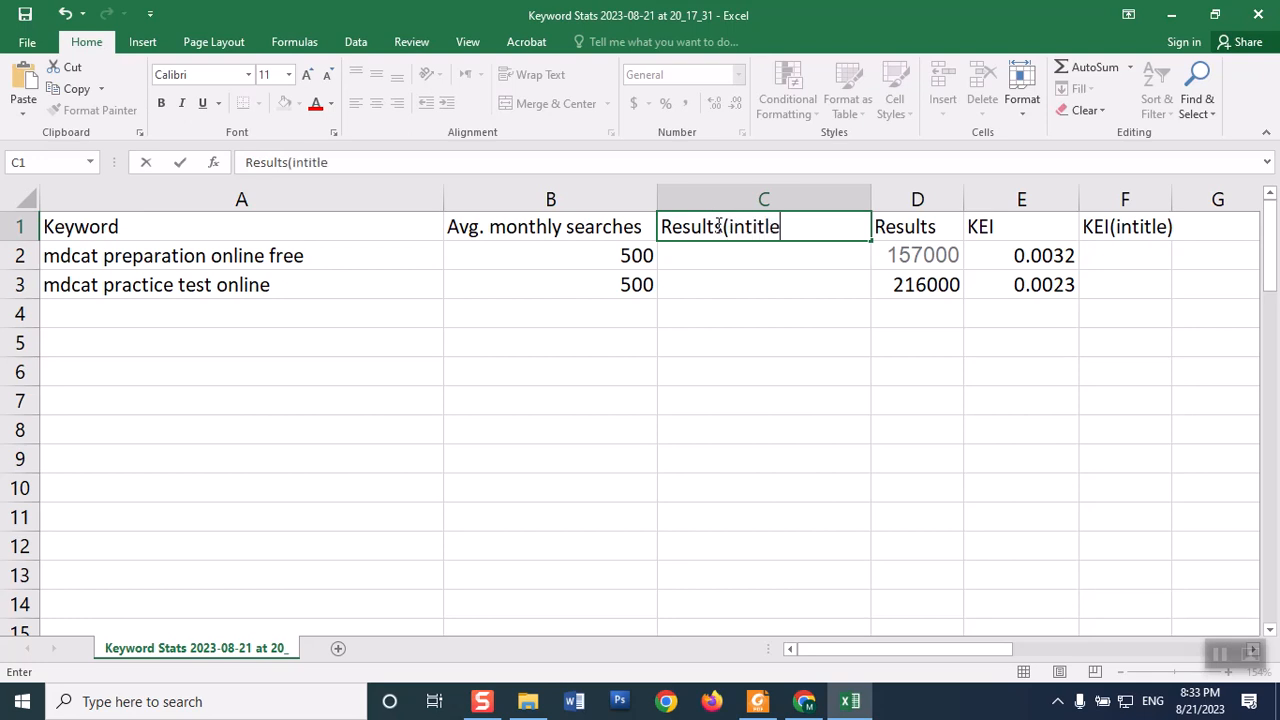
pyautogui.write(')')
pyautogui.press('Return')
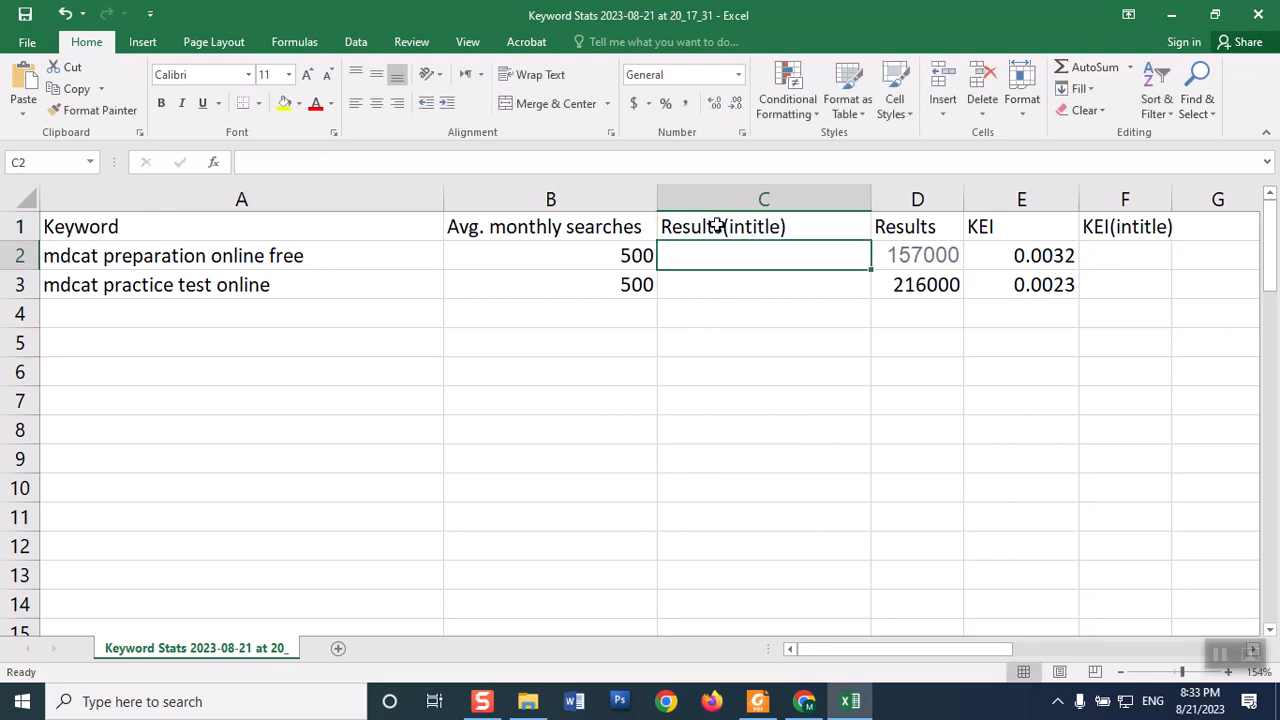
# - Enter 6 as the Results(intitle) value for both keywords, in C2 and C3
pyautogui.write('6')
pyautogui.press('Return')
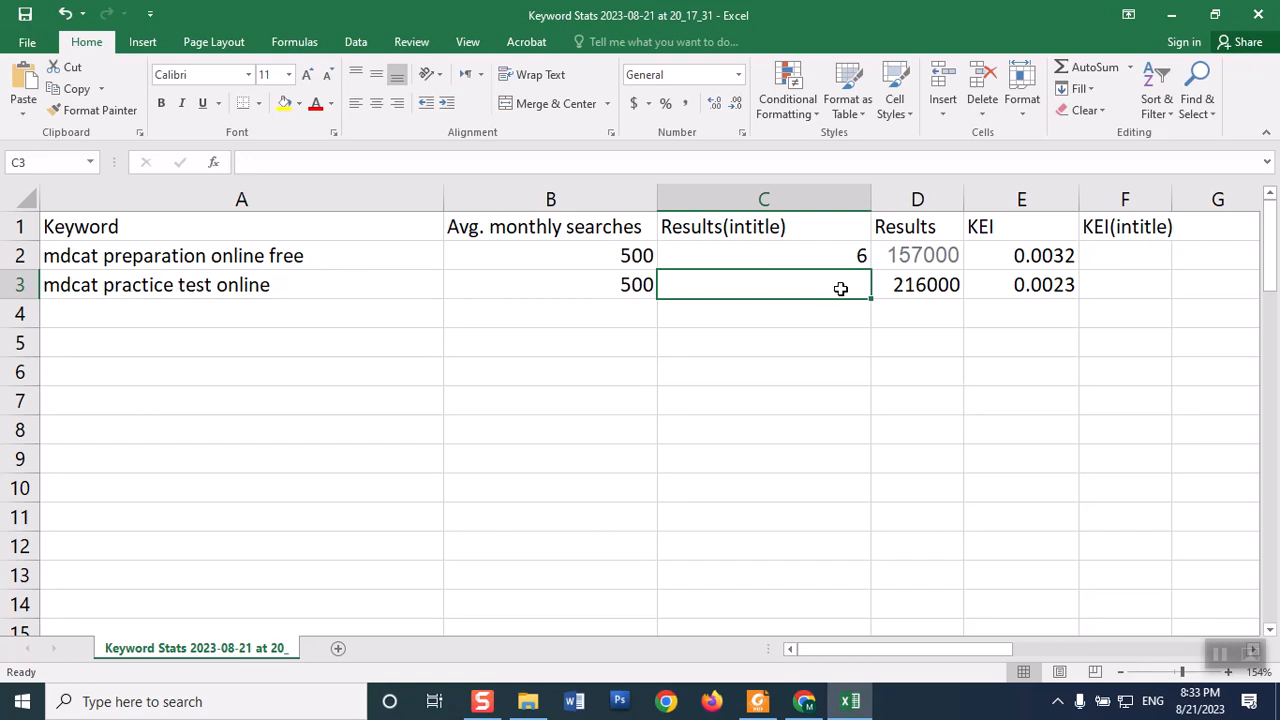
pyautogui.write('6')
pyautogui.press('Return')
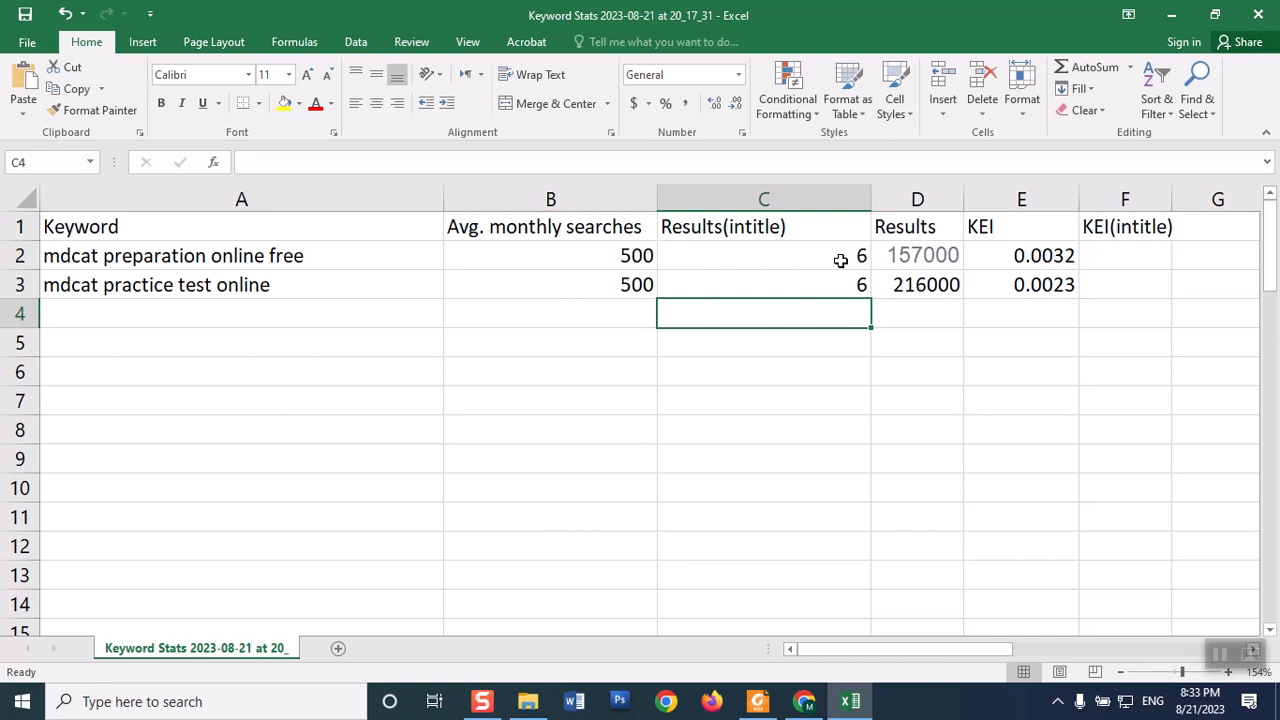
# - Clear the Results(intitle) value in C2 and switch back to the allintitle search results in Chrome
pyautogui.press('Up')
pyautogui.press('Up')
pyautogui.press('Delete')
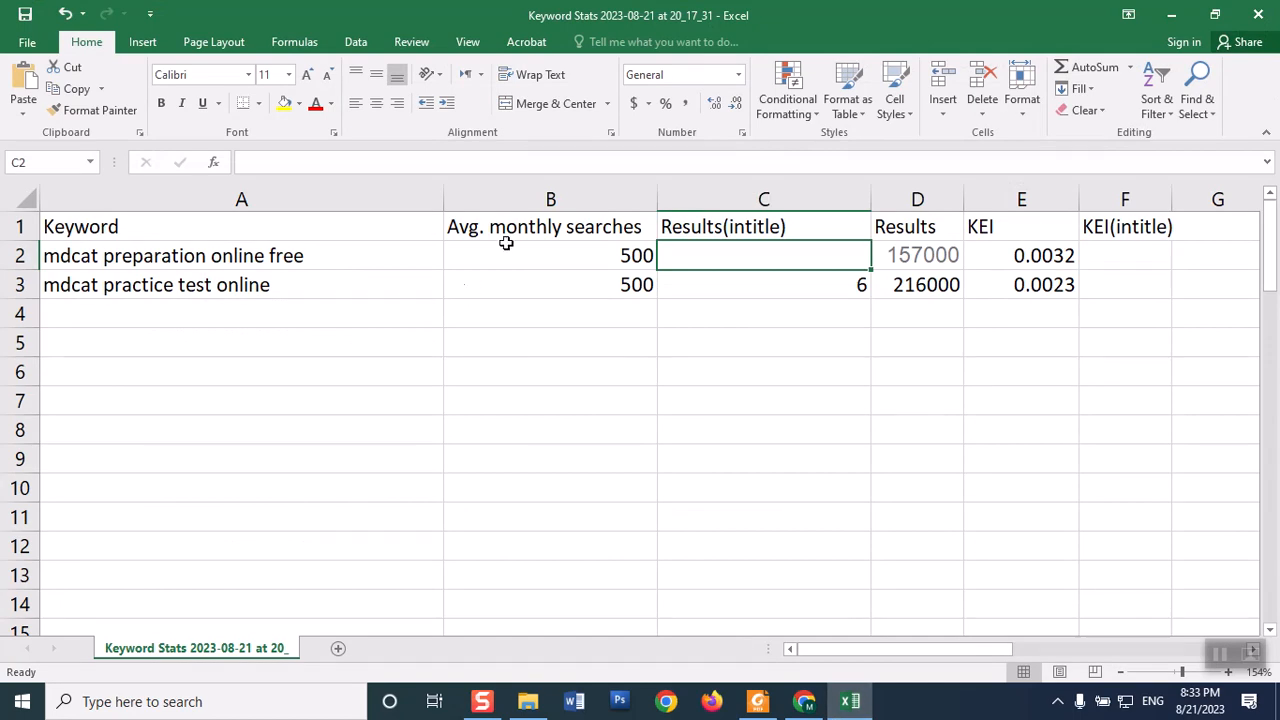
pyautogui.click(797, 704)
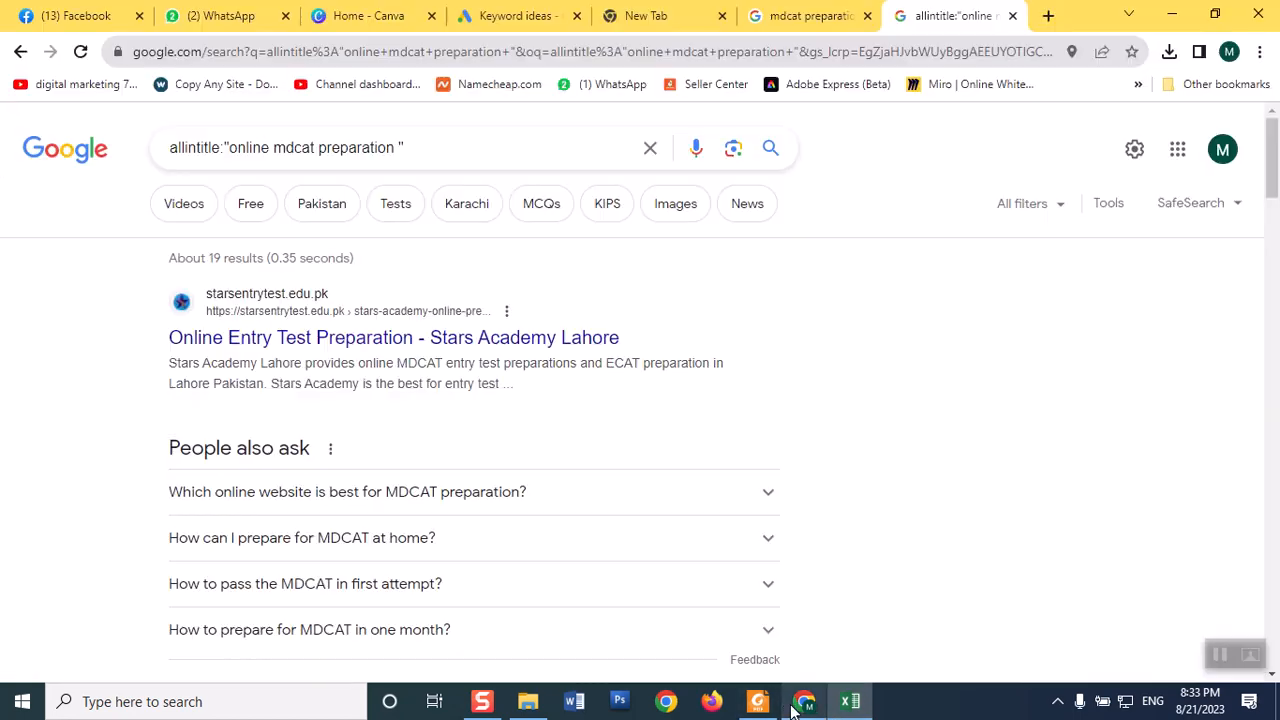
# - Search Google for allintitle:"mdcat preparation online test free " by replacing the phrase in the existing allintitle query
pyautogui.click(398, 148)
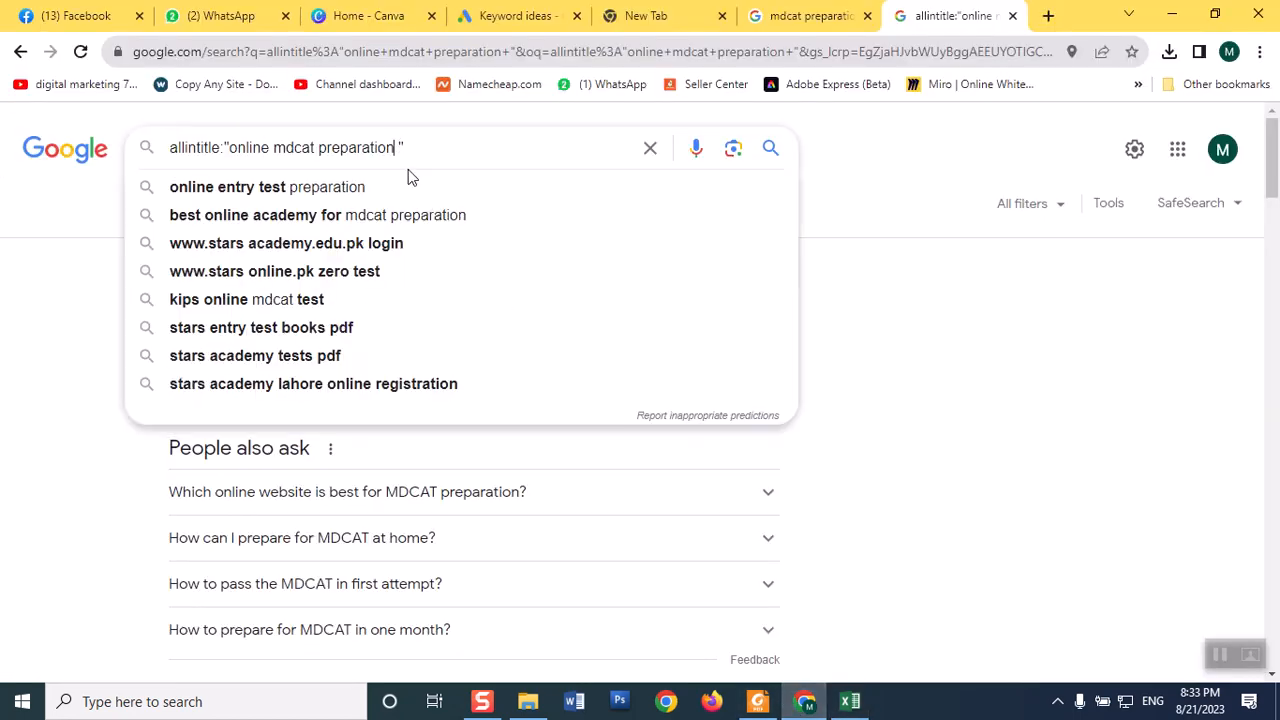
pyautogui.press('BackSpace')
pyautogui.press('BackSpace')
pyautogui.press('BackSpace')
pyautogui.press('BackSpace')
pyautogui.press('BackSpace')
pyautogui.press('BackSpace')
pyautogui.press('BackSpace')
pyautogui.press('BackSpace')
pyautogui.press('BackSpace')
pyautogui.press('BackSpace')
pyautogui.press('BackSpace')
pyautogui.press('BackSpace')
pyautogui.press('BackSpace')
pyautogui.press('BackSpace')
pyautogui.press('BackSpace')
pyautogui.press('BackSpace')
pyautogui.press('BackSpace')
pyautogui.press('BackSpace')
pyautogui.press('BackSpace')
pyautogui.press('BackSpace')
pyautogui.press('BackSpace')
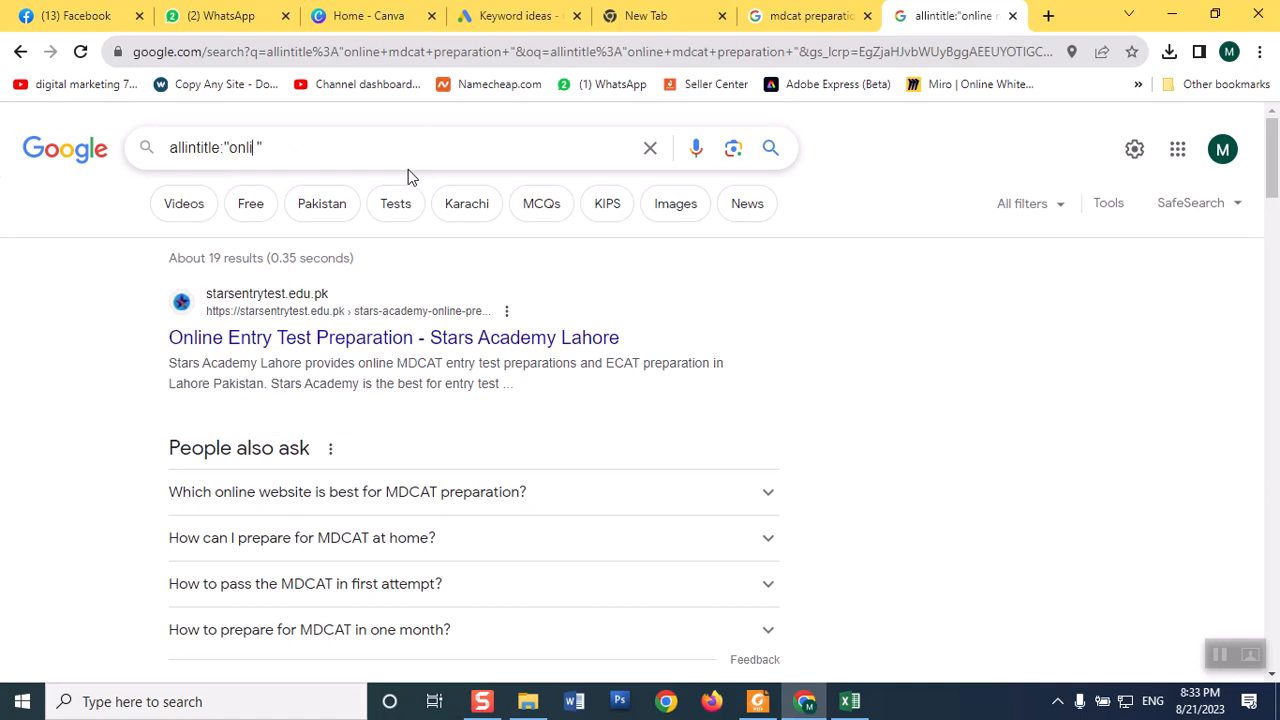
pyautogui.write('mdcat ')
pyautogui.write('prep')
pyautogui.write('aratio')
pyautogui.write('n onl')
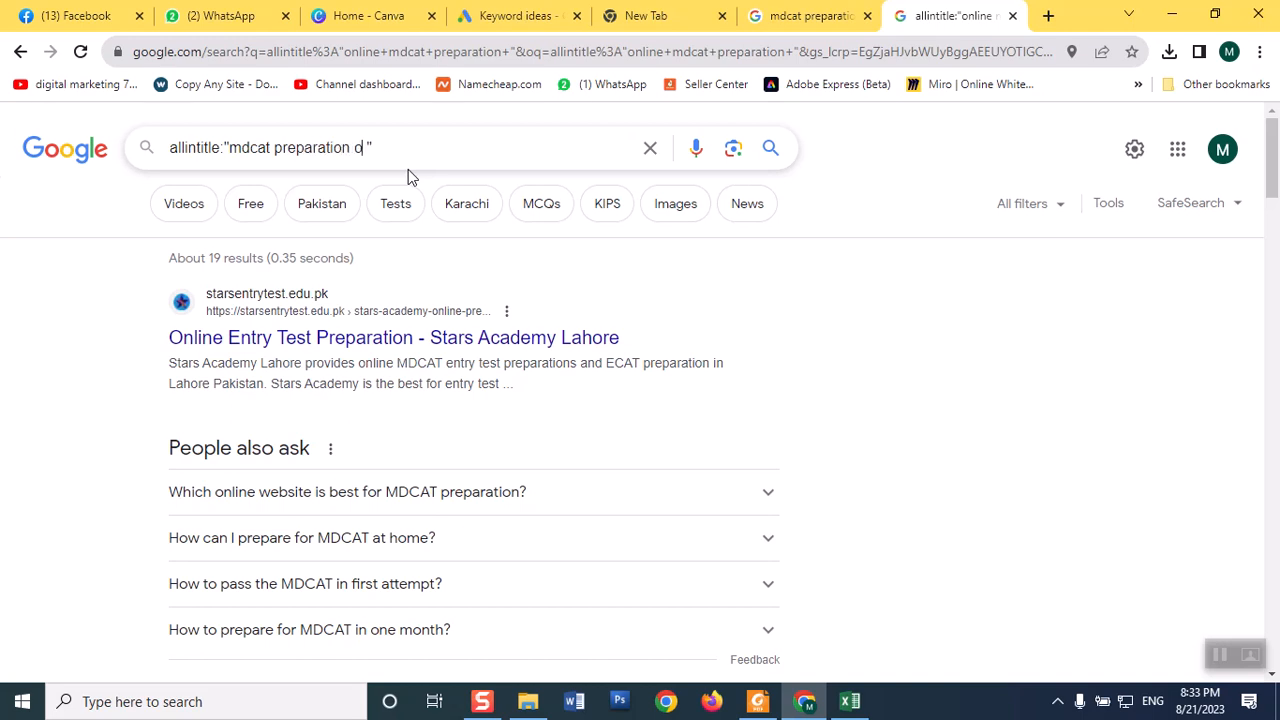
pyautogui.write('ine test free')
pyautogui.press('Return')
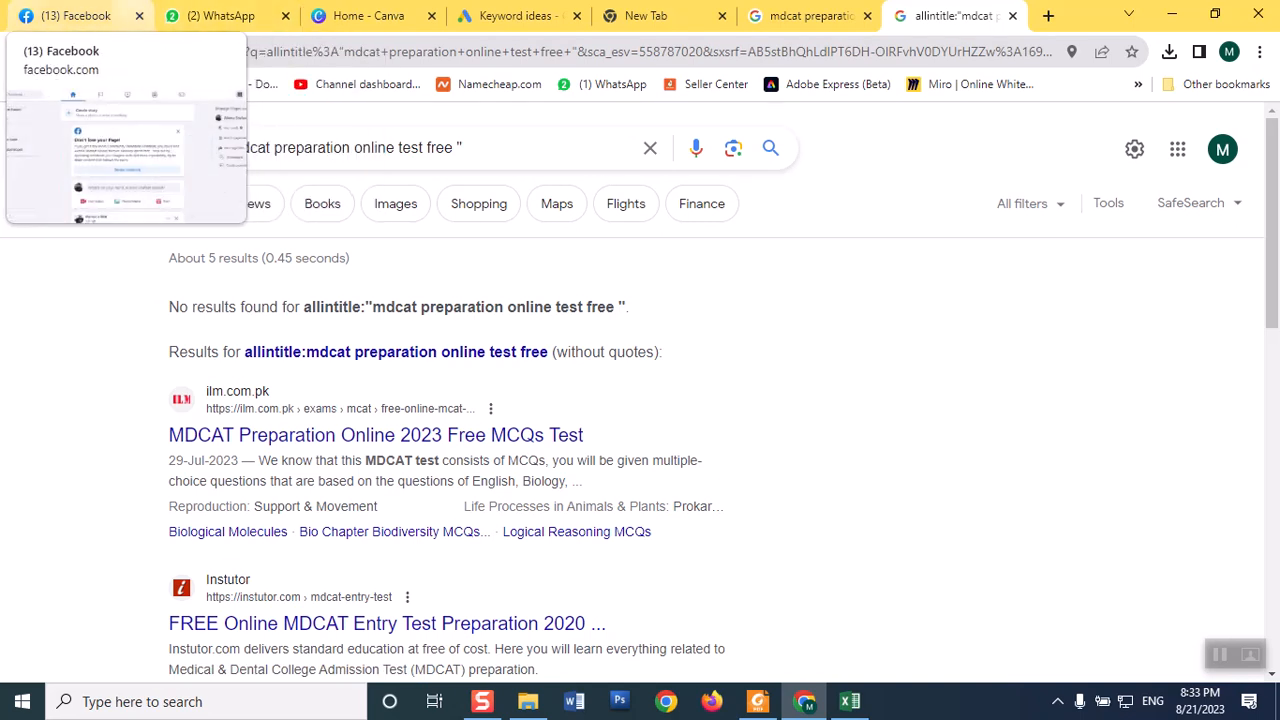
# - Switch to Excel and enter 5 as the Results(intitle) value in C2 for "mdcat preparation online free"
pyautogui.click(850, 701)
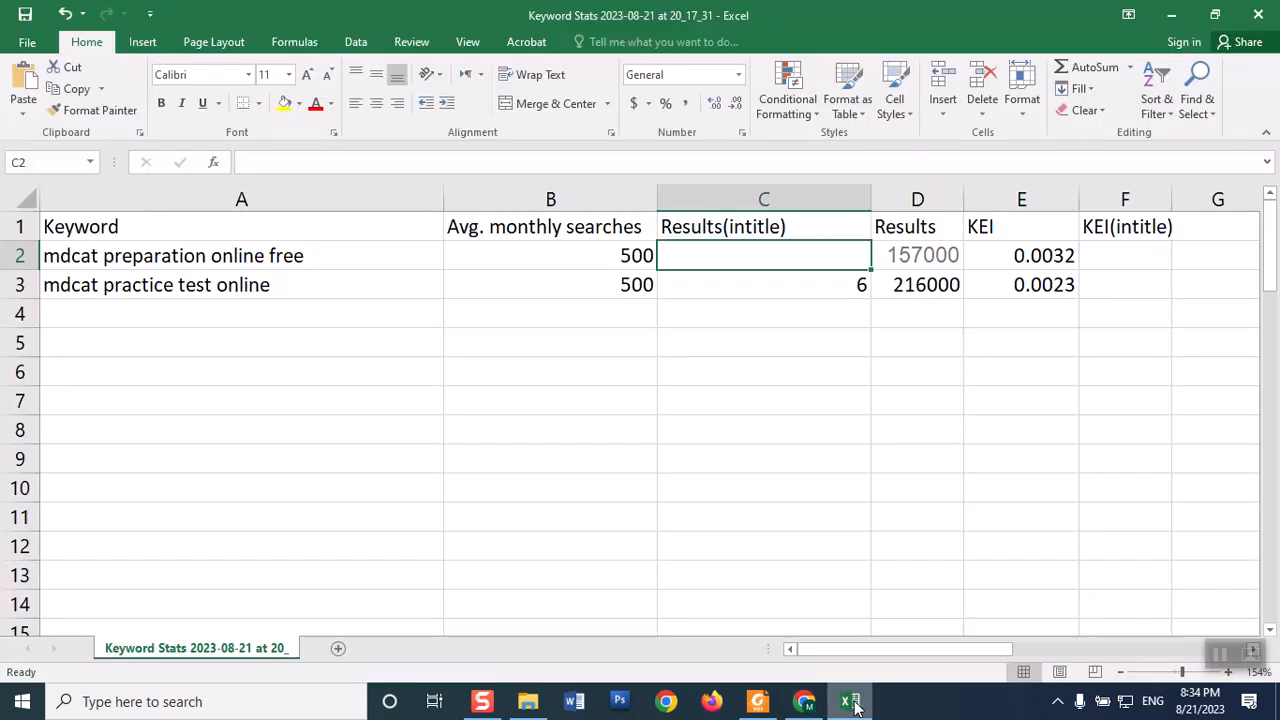
pyautogui.write('5')
pyautogui.press('Return')
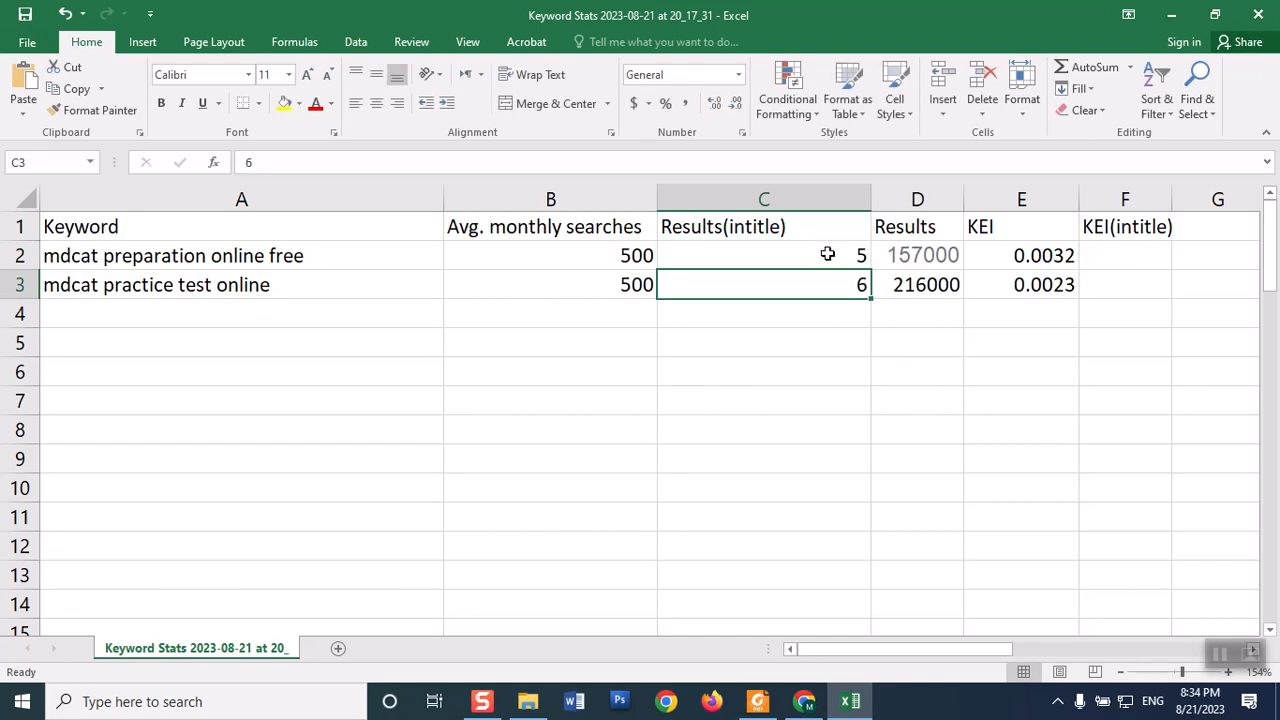
pyautogui.click(828, 254)
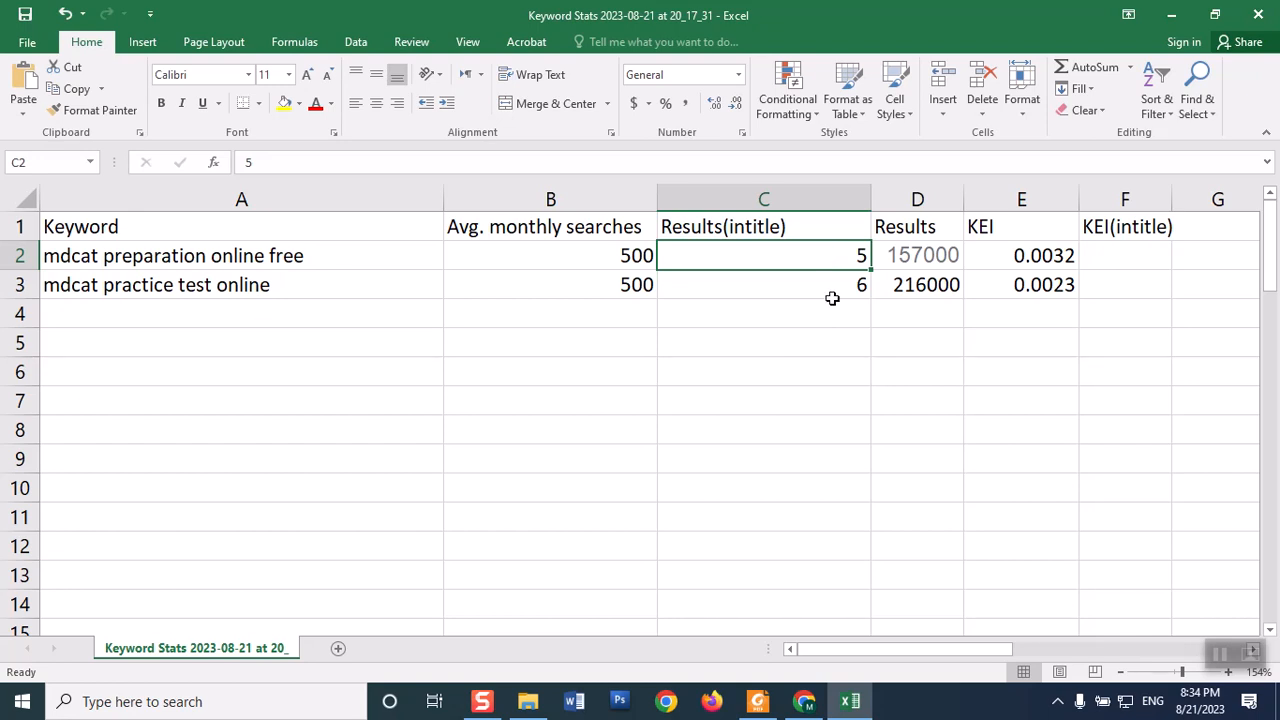
# - Calculate KEI(intitle) in F2 with the formula =B2/C2
pyautogui.click(1127, 254)
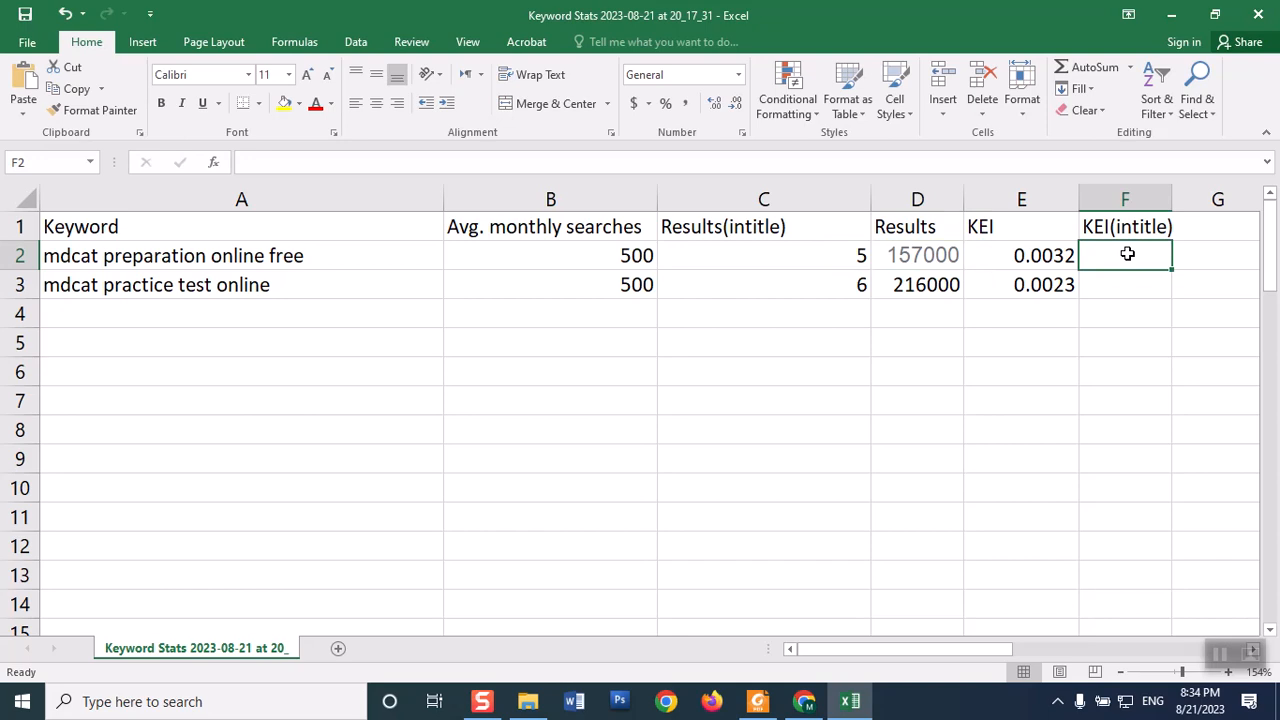
pyautogui.write('=')
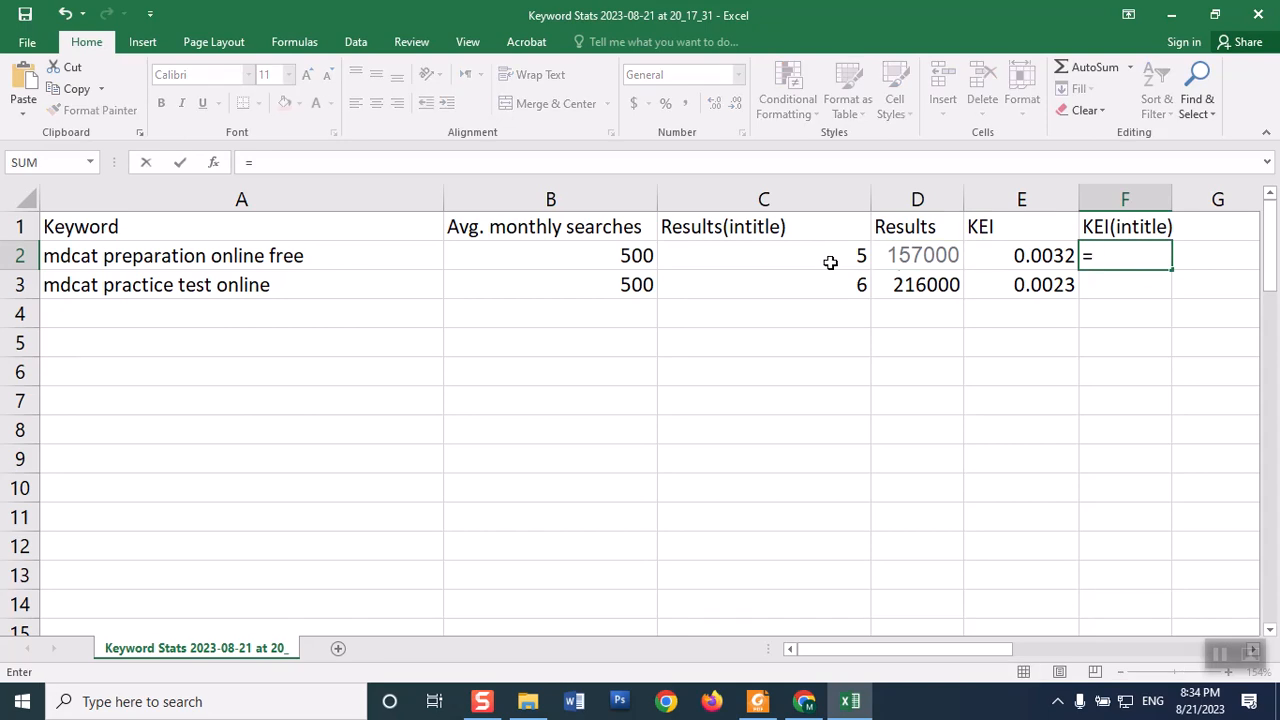
pyautogui.click(592, 259)
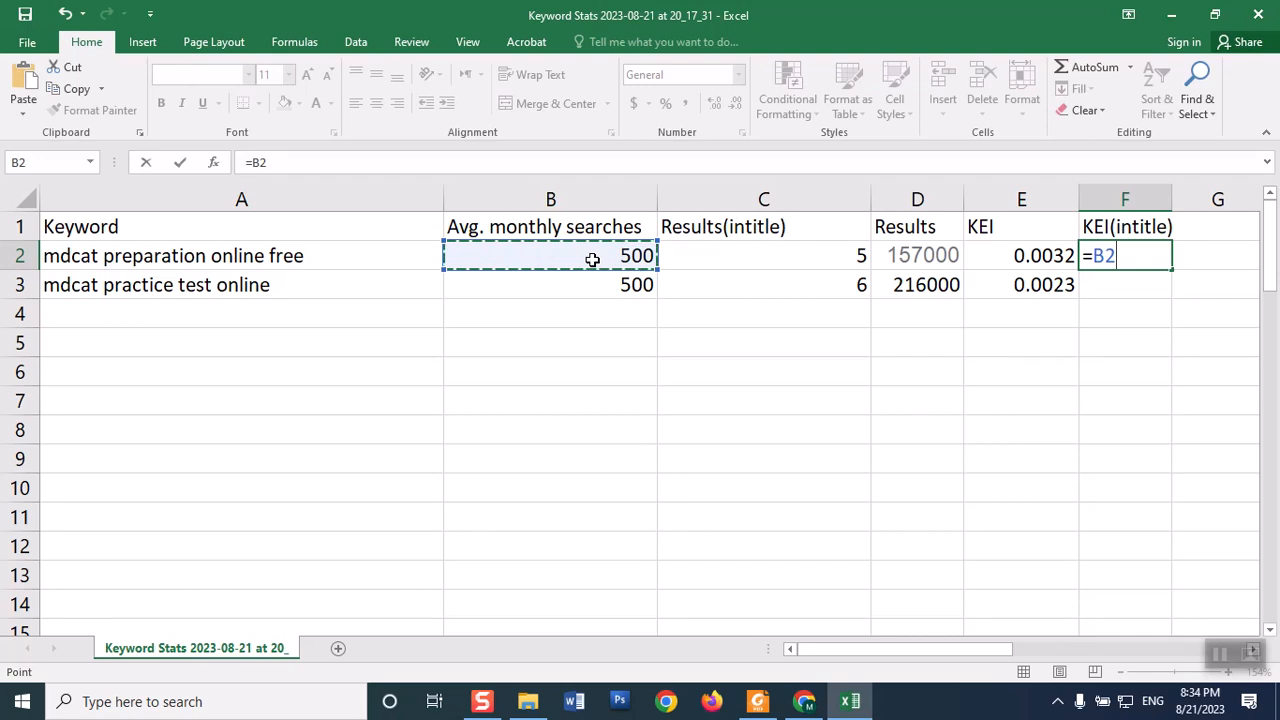
pyautogui.write('/')
pyautogui.click(728, 259)
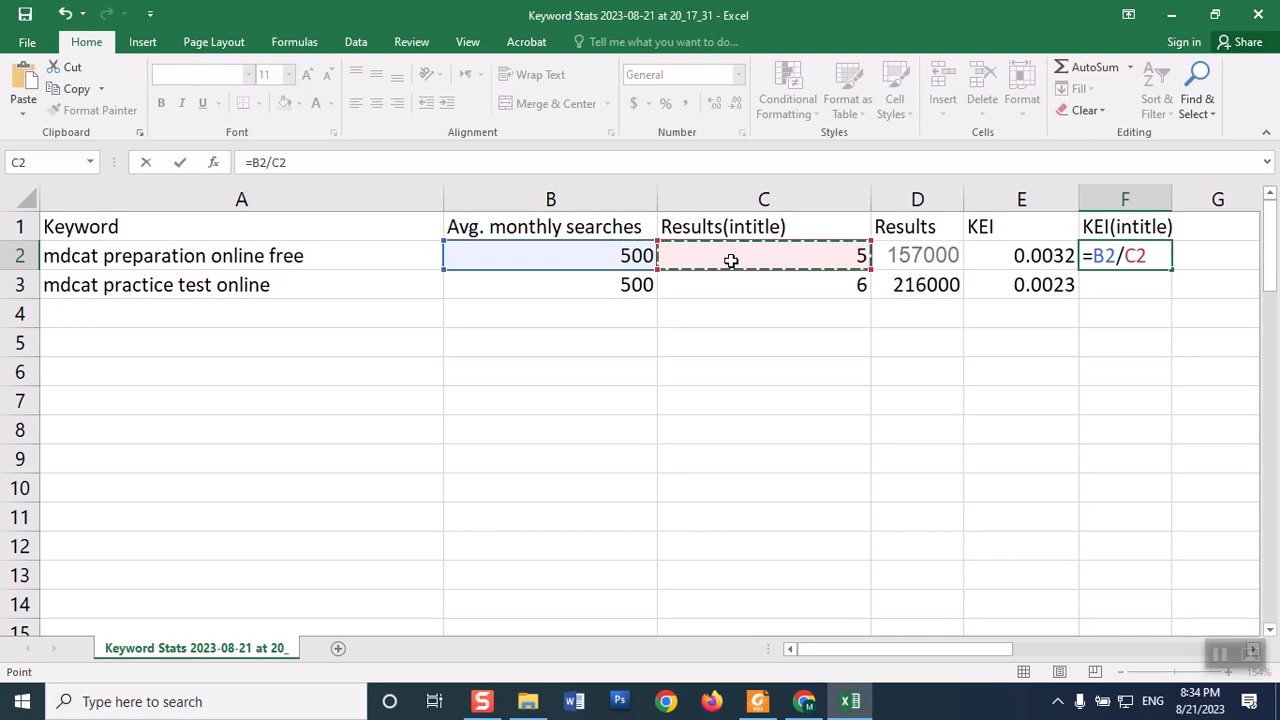
pyautogui.press('Return')
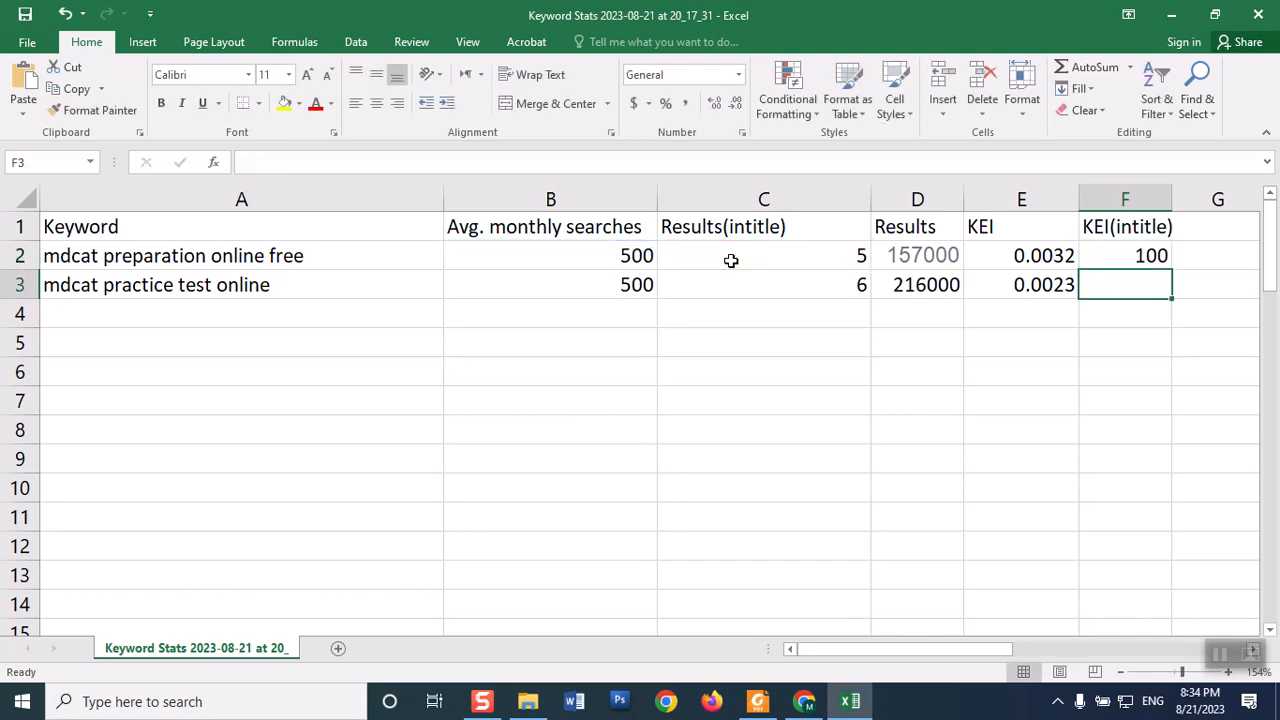
# - Fill the KEI(intitle) formula from F2 down to F3 and undo the accidental move of these cells to column G
pyautogui.click(1148, 266)
pyautogui.doubleClick(1175, 269)
pyautogui.moveTo(1175, 270); pyautogui.dragTo(1178, 309)
pyautogui.click(1178, 309)
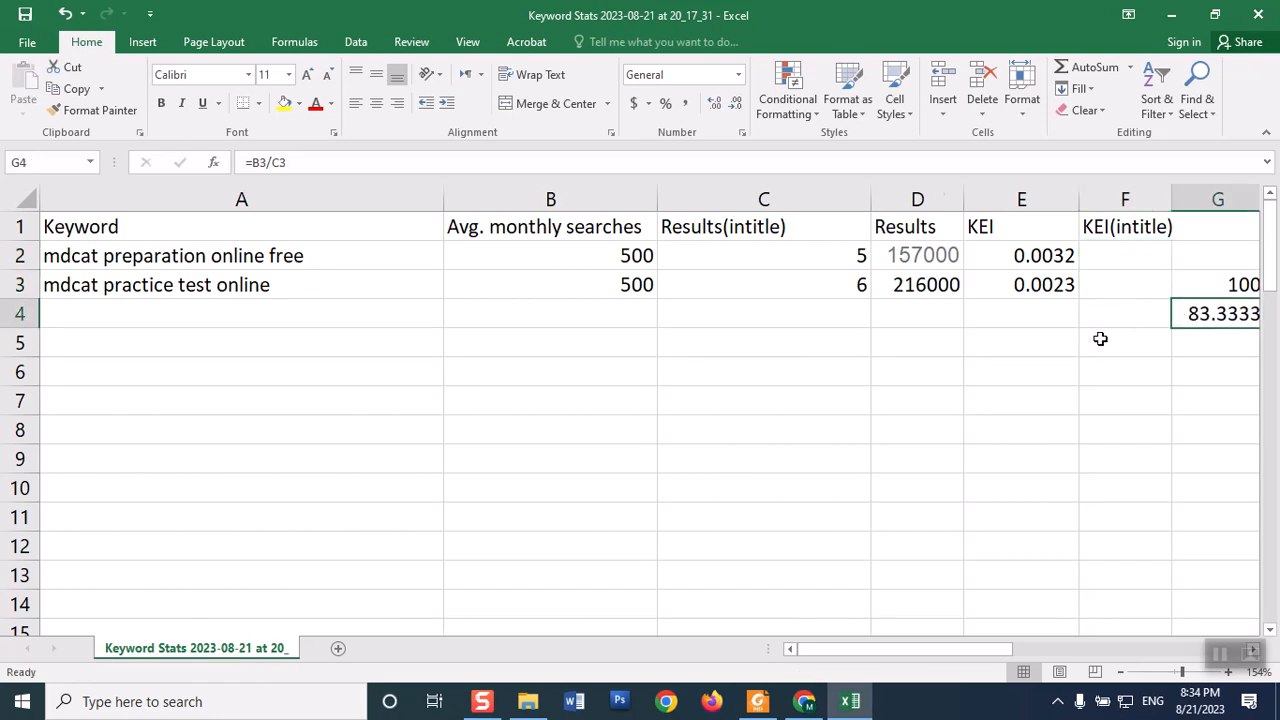
pyautogui.hotkey('ctrl', 'z')
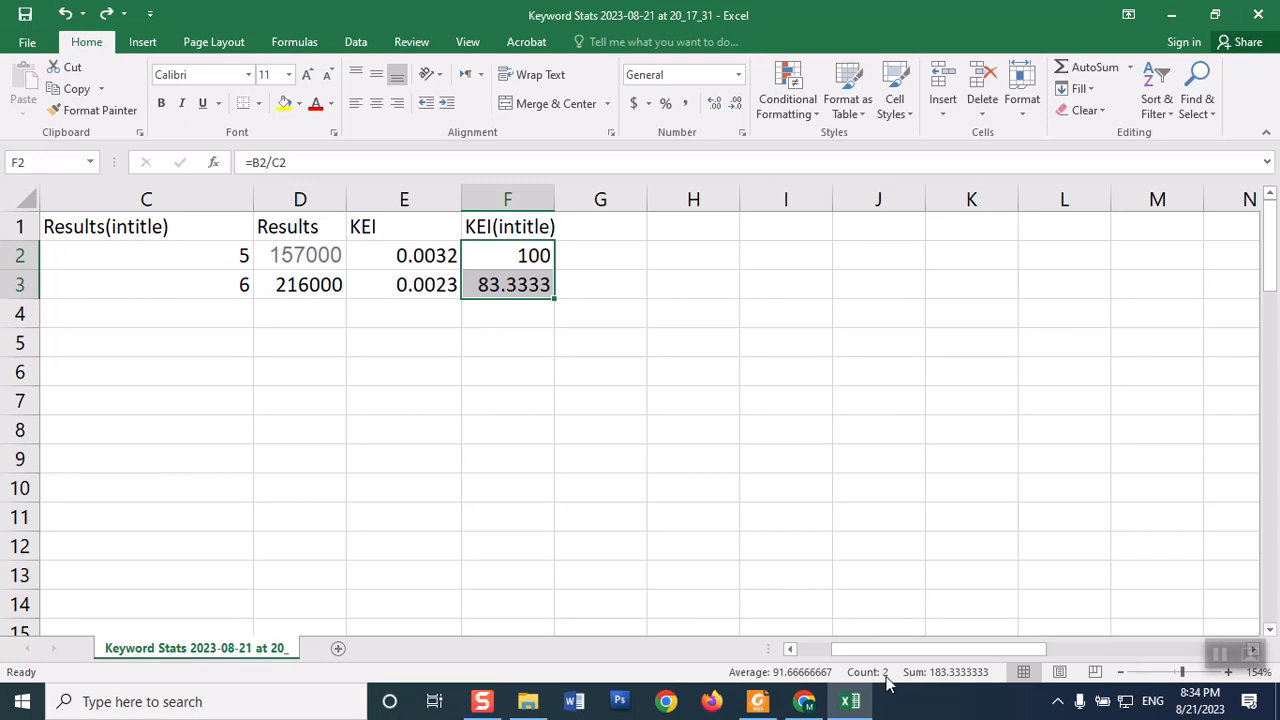
# - Compare the KEI and KEI(intitle) values of the two keywords
pyautogui.click(808, 650)
pyautogui.click(118, 266)
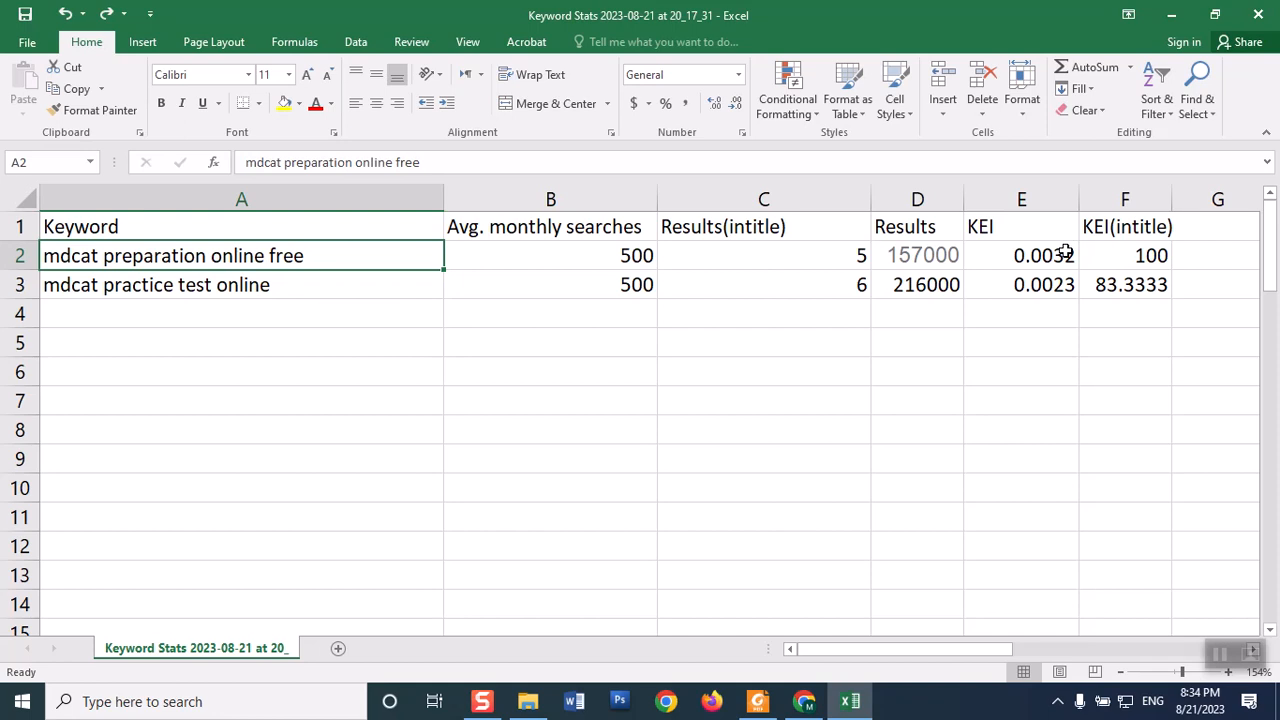
pyautogui.doubleClick(1166, 261)
pyautogui.click(1045, 291)
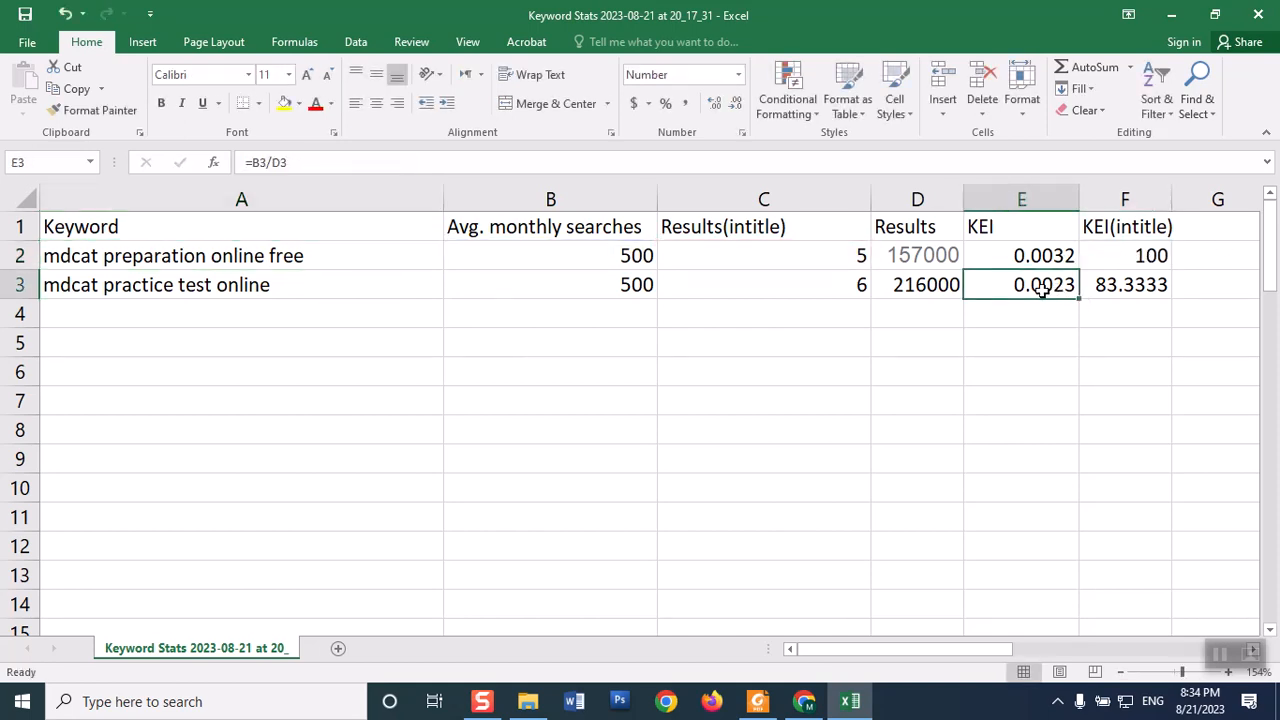
pyautogui.click(1136, 280)
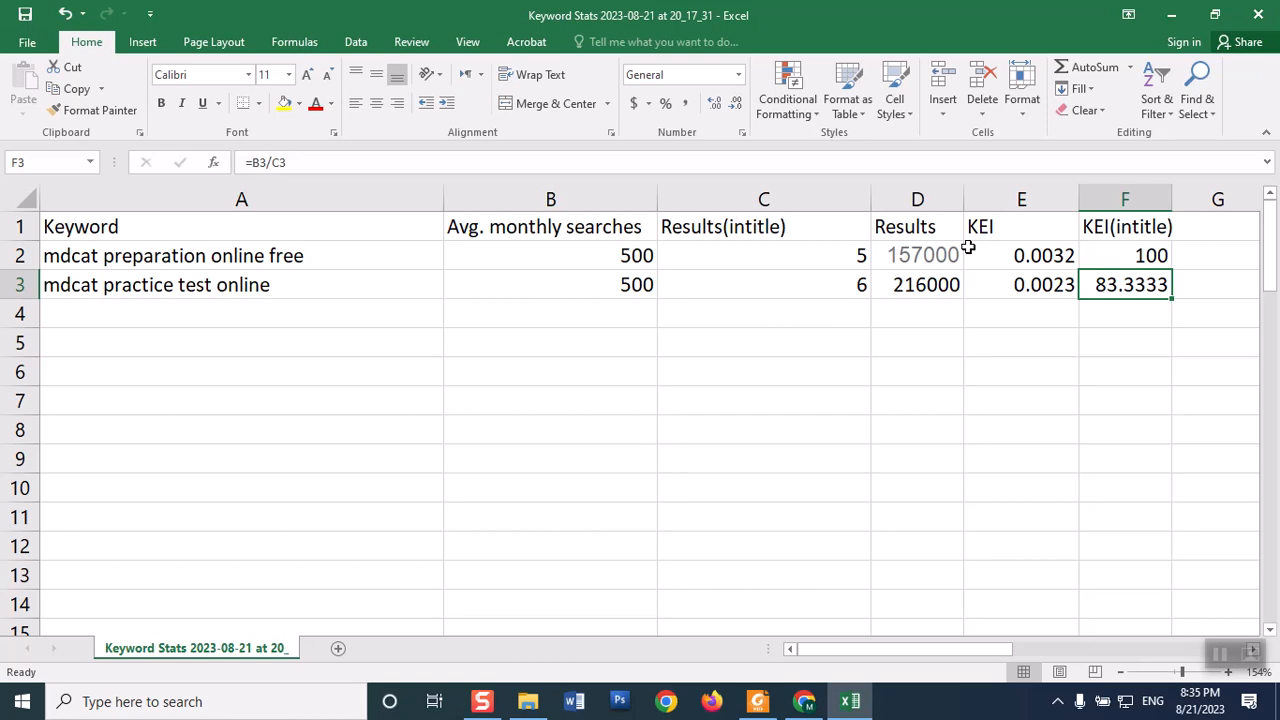
# - Add the header "KEI(indesc.)" in G1 and fit the widths of columns F and G to their contents
pyautogui.doubleClick(1174, 203)
pyautogui.click(1231, 227)
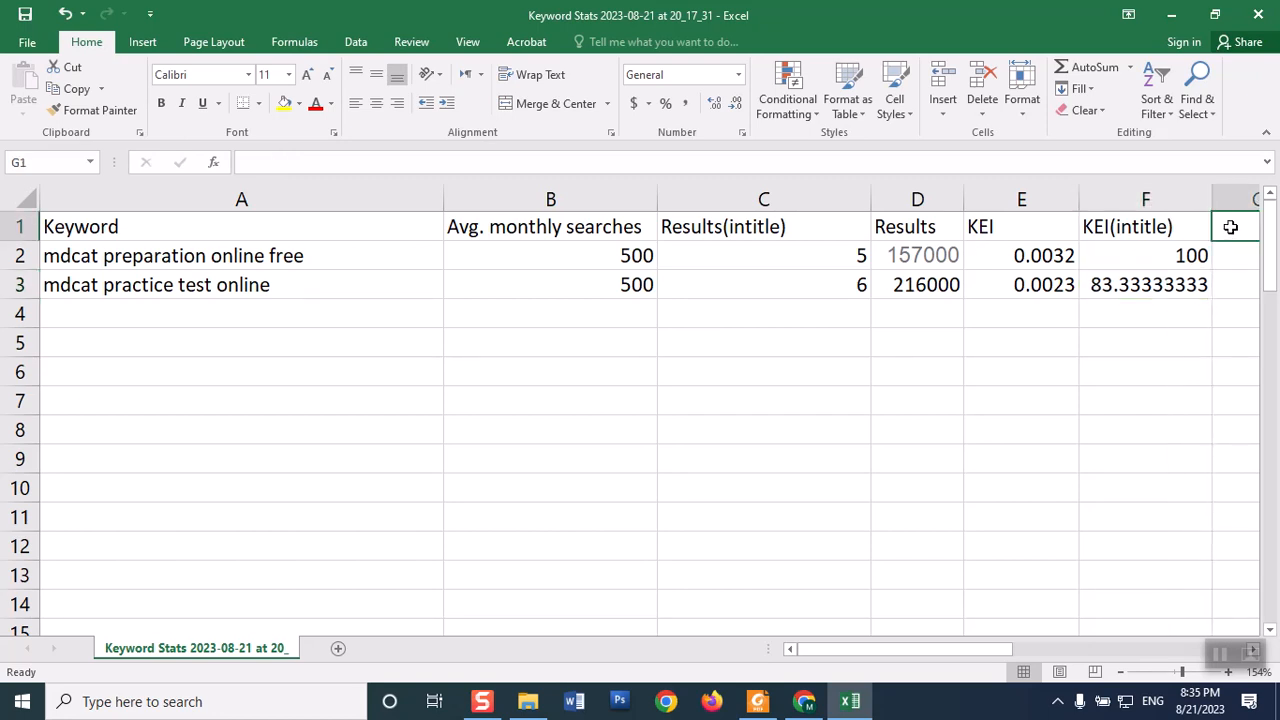
pyautogui.write('KE')
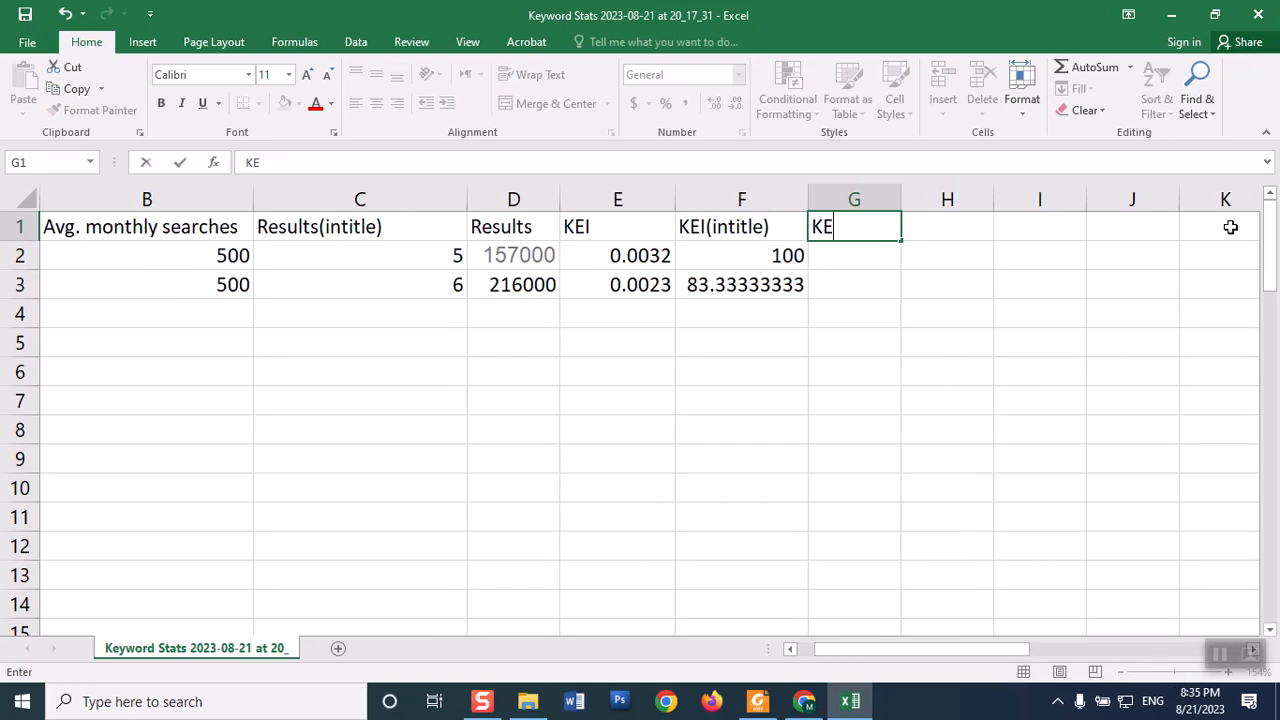
pyautogui.write('I(indesc.')
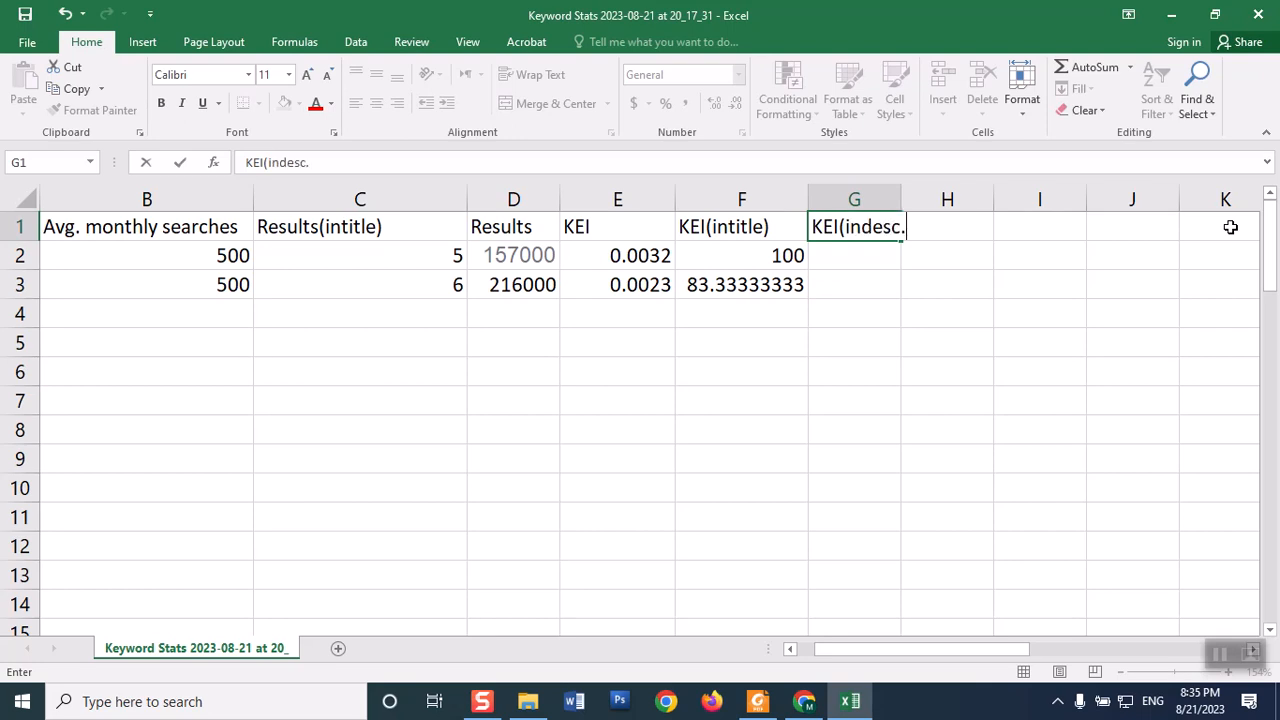
pyautogui.write(')')
pyautogui.press('Return')
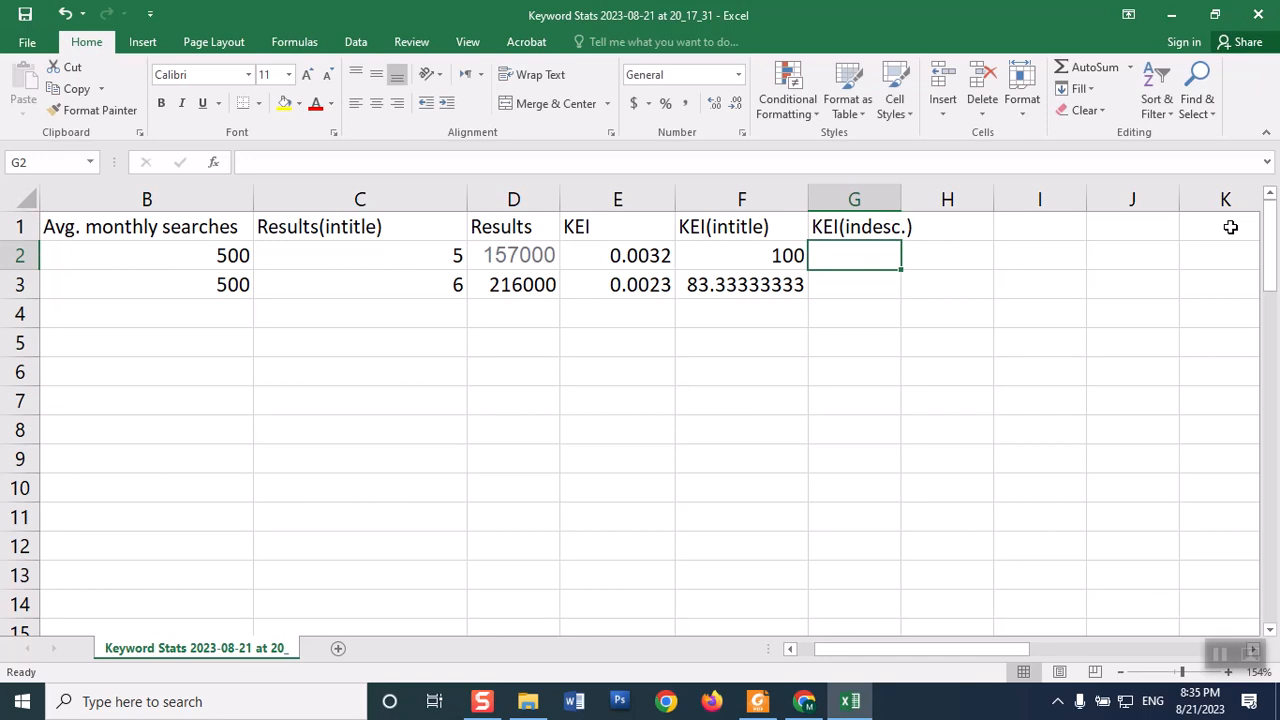
pyautogui.doubleClick(862, 228)
pyautogui.click(904, 193)
pyautogui.doubleClick(902, 193)
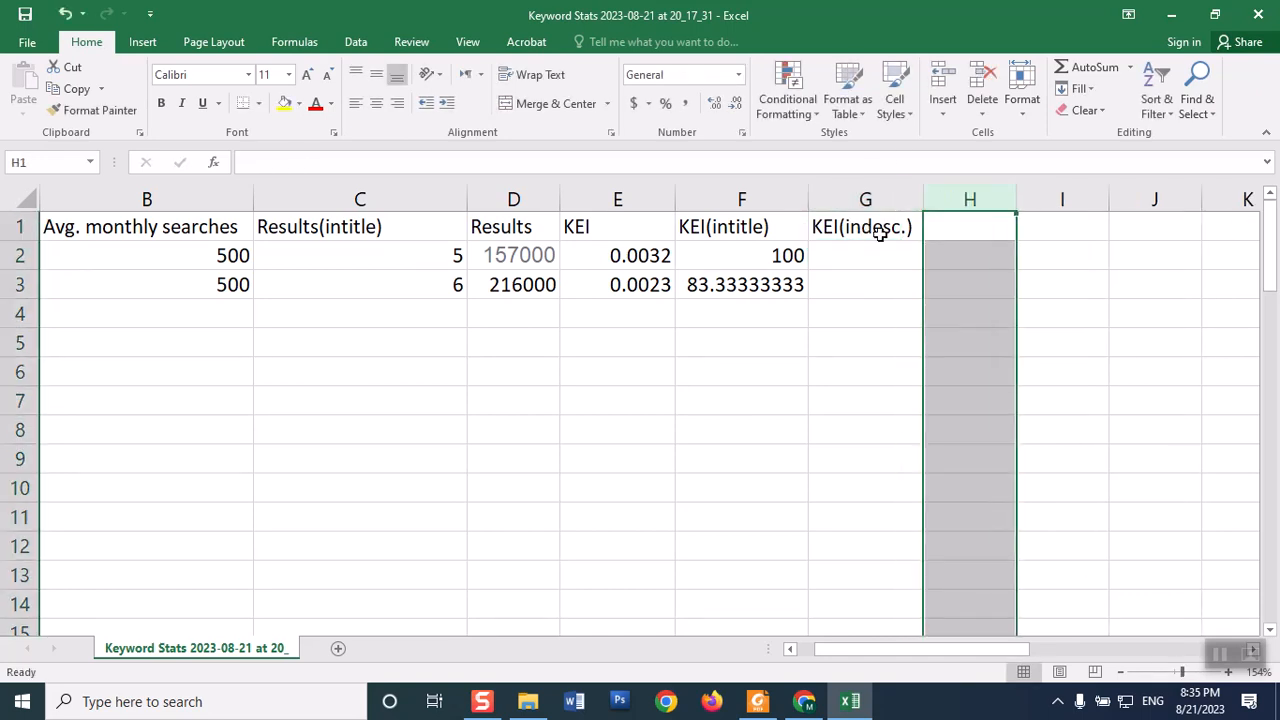
# - Switch to Chrome and change the operator in the Google query from allintitle to allindescription:, keeping the quoted keyword
pyautogui.click(804, 701)
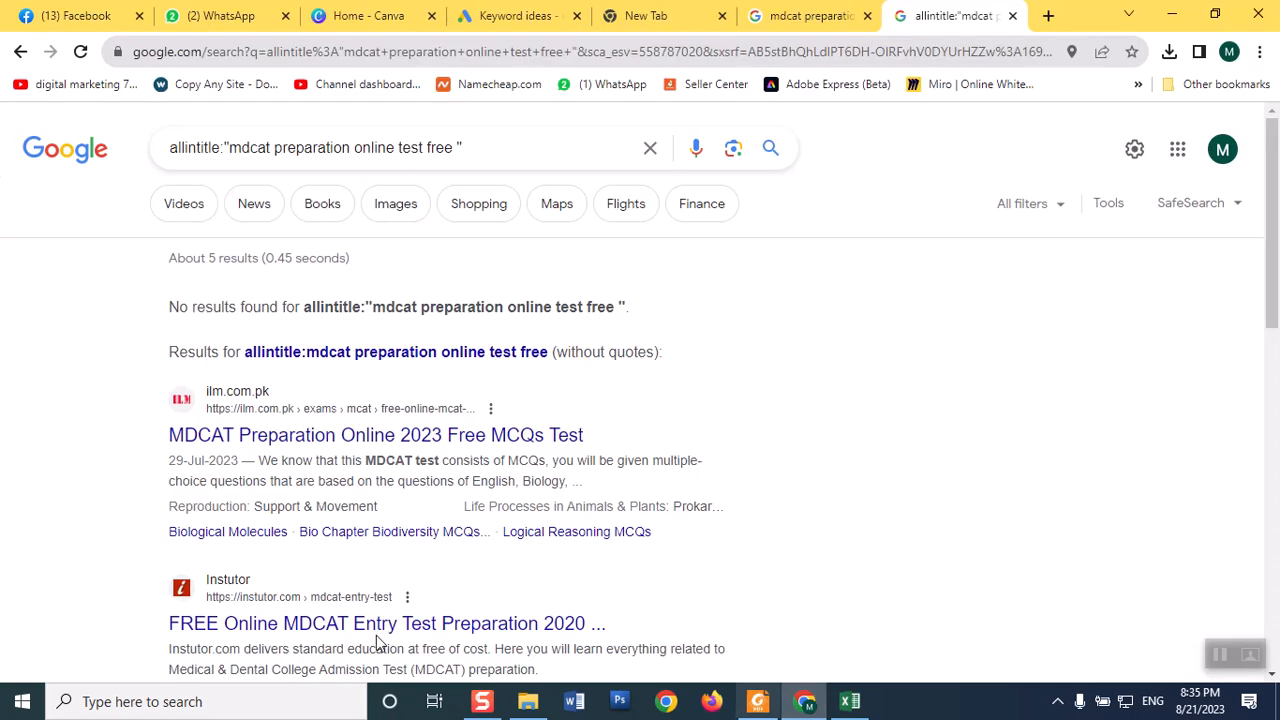
pyautogui.click(220, 149)
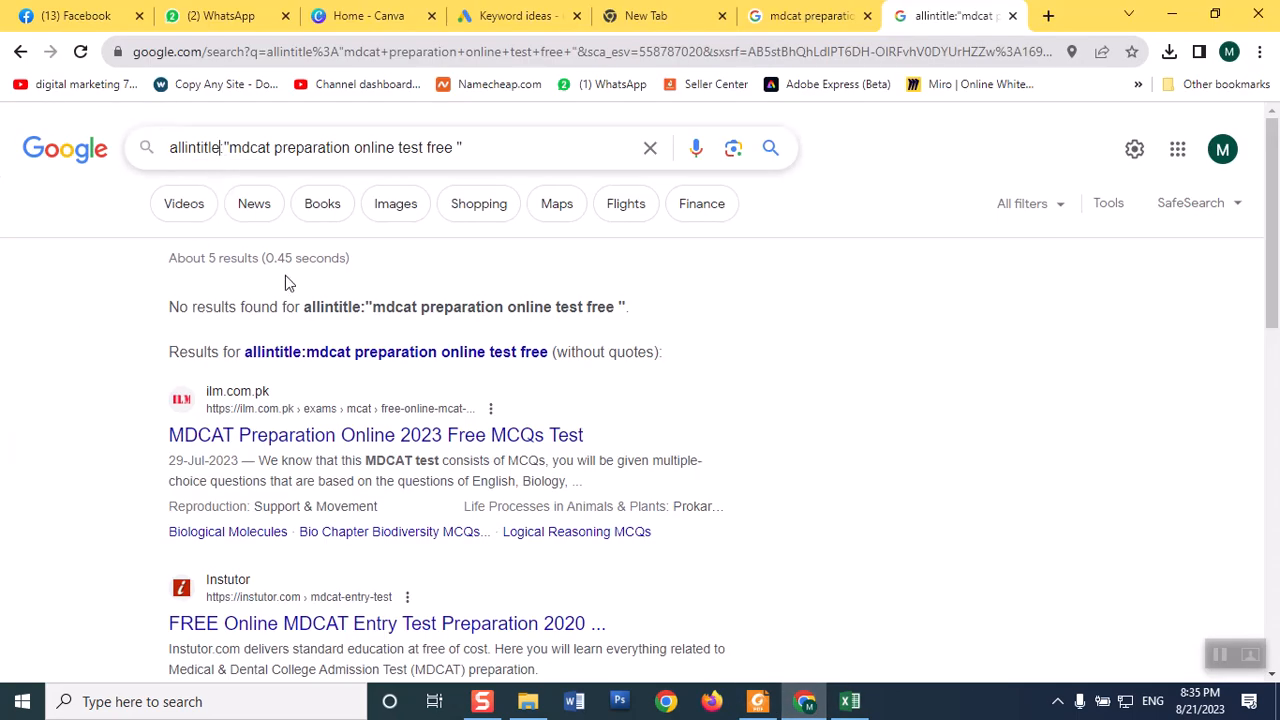
pyautogui.press('BackSpace')
pyautogui.press('BackSpace')
pyautogui.press('BackSpace')
pyautogui.press('BackSpace')
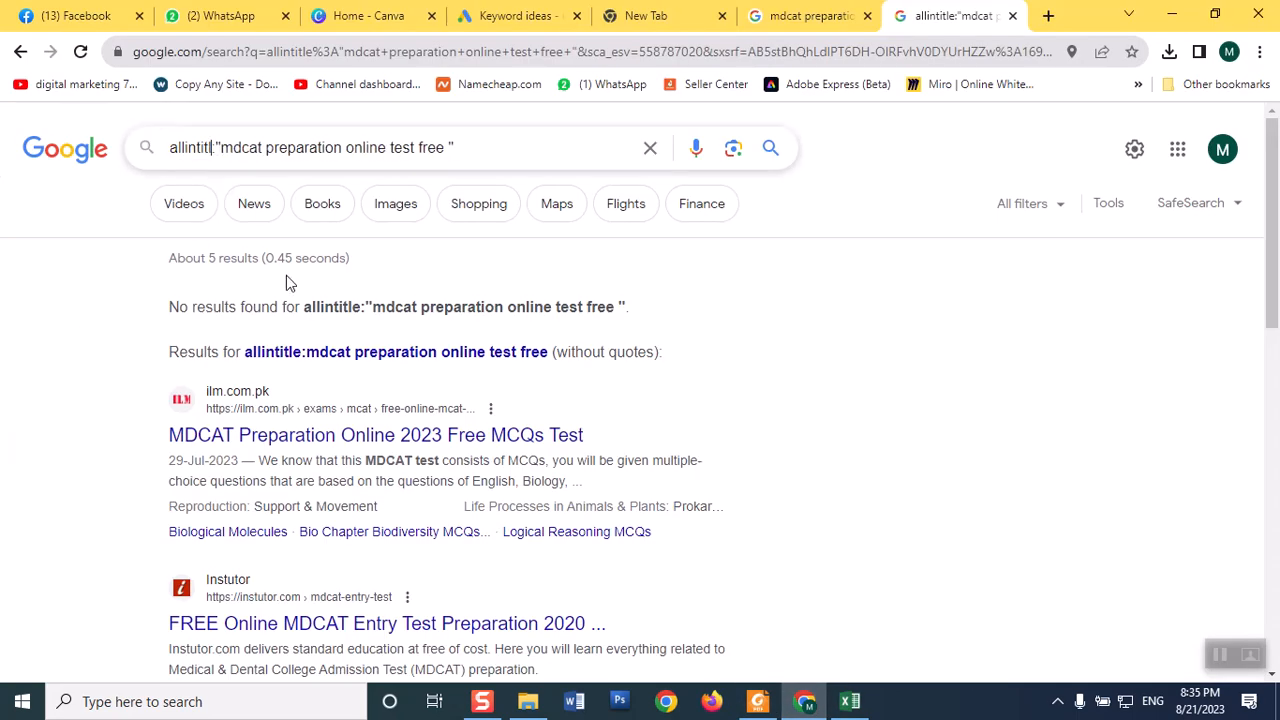
pyautogui.press('BackSpace')
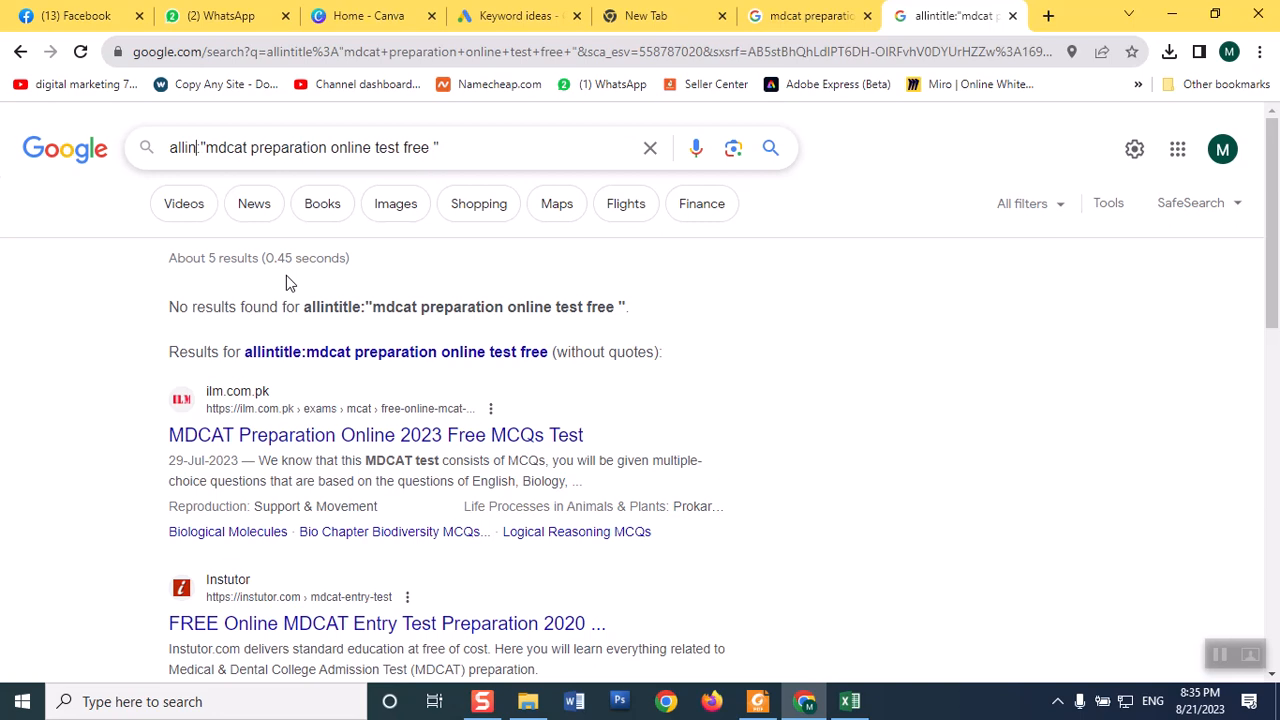
pyautogui.write('descript')
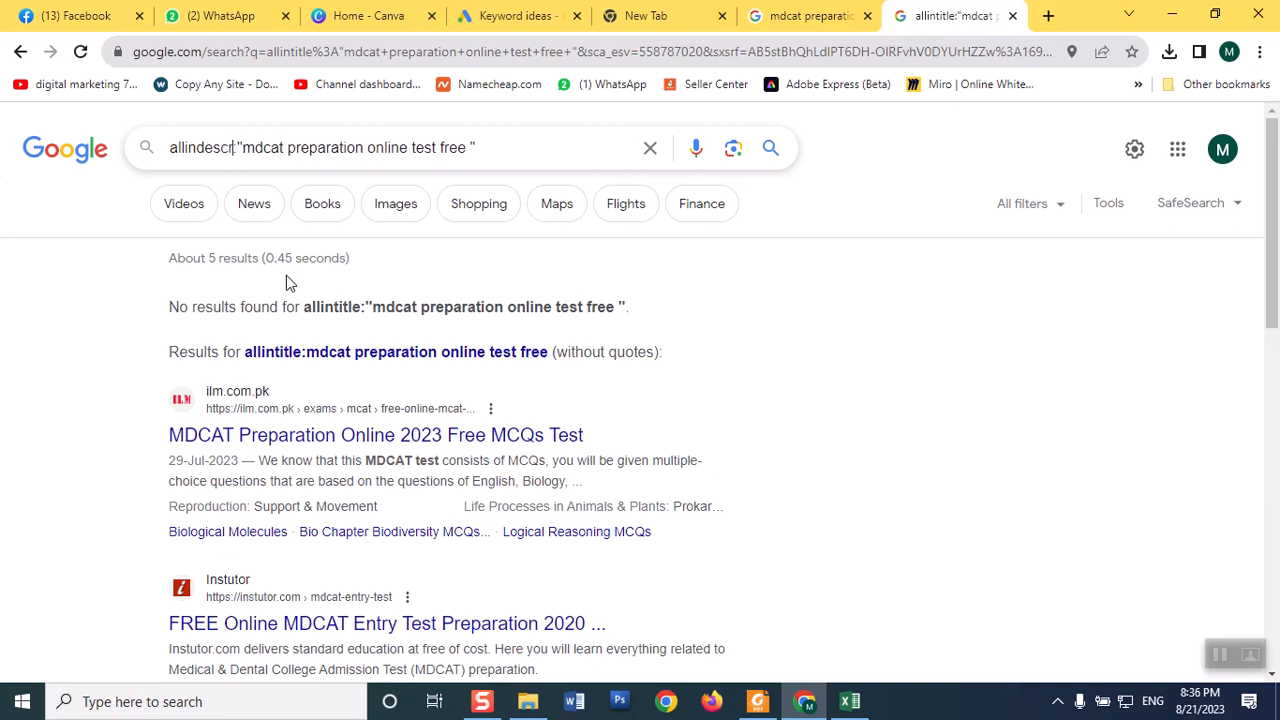
pyautogui.write('ion:')
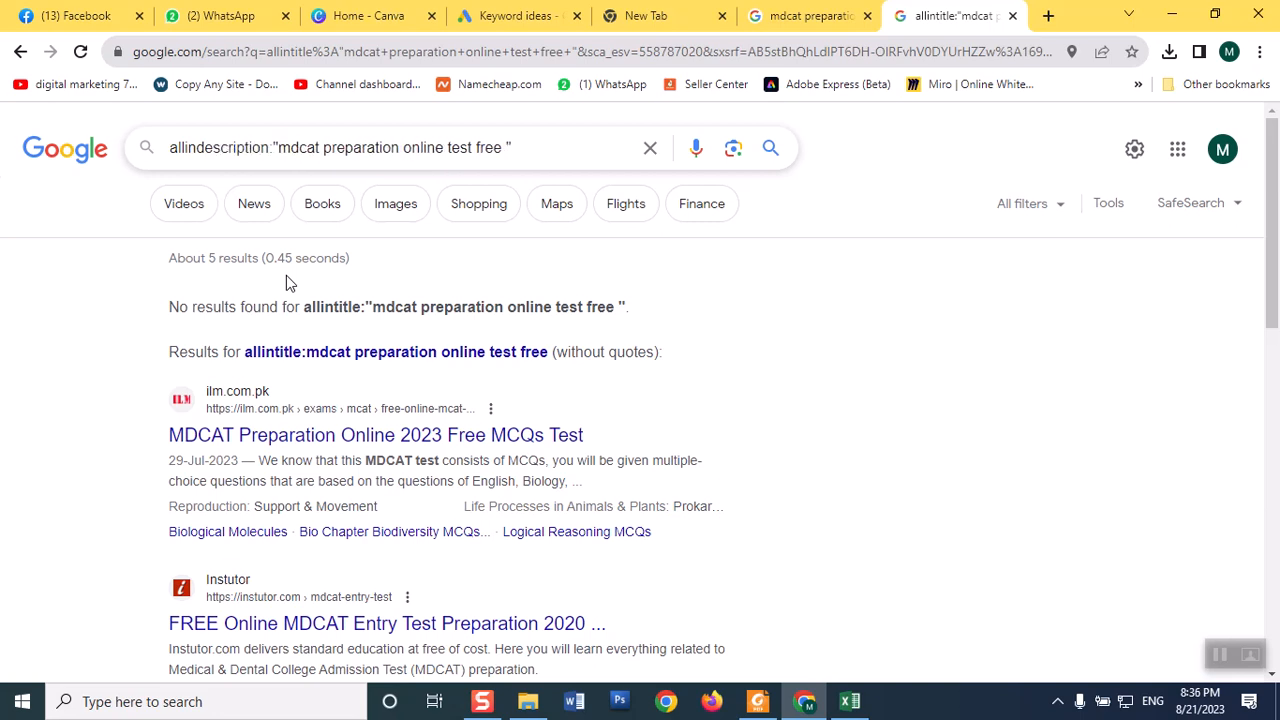
# - Enlarge the Google results page to 250% zoom to show the allindescription query
pyautogui.click(1259, 51)
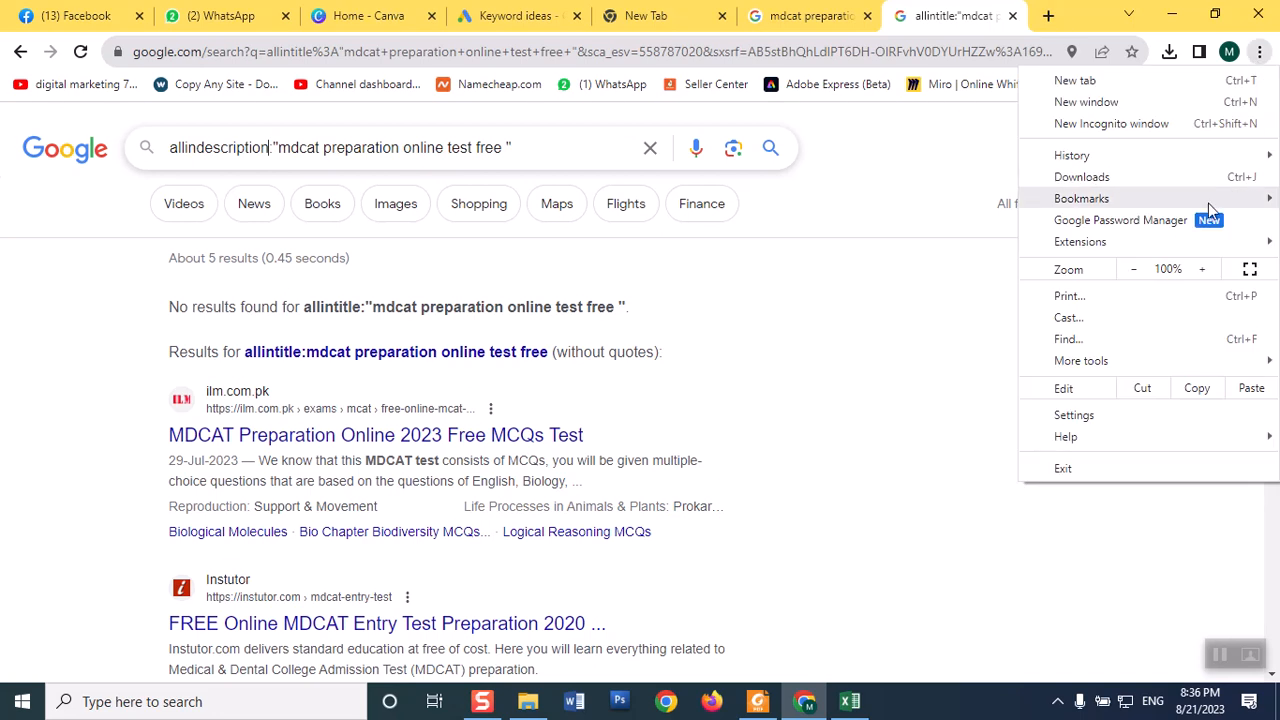
pyautogui.click(1202, 269)
pyautogui.click(1202, 269)
pyautogui.click(1202, 269)
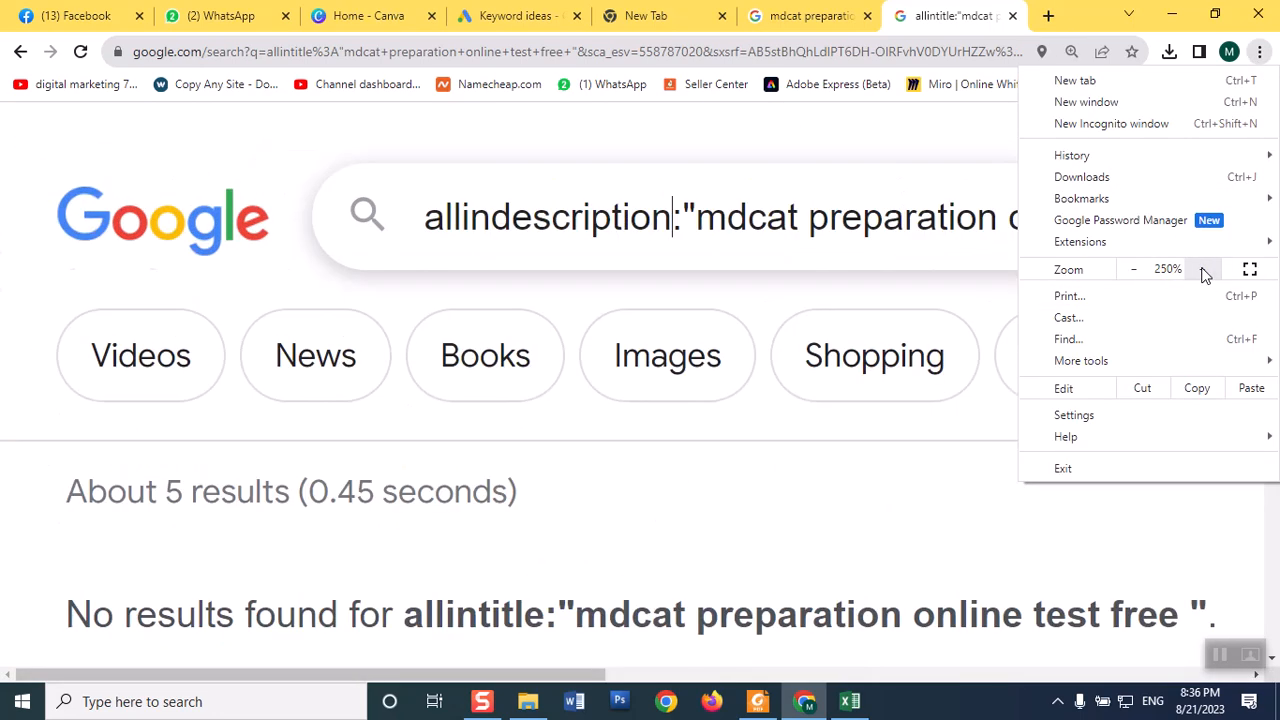
pyautogui.click(183, 184)
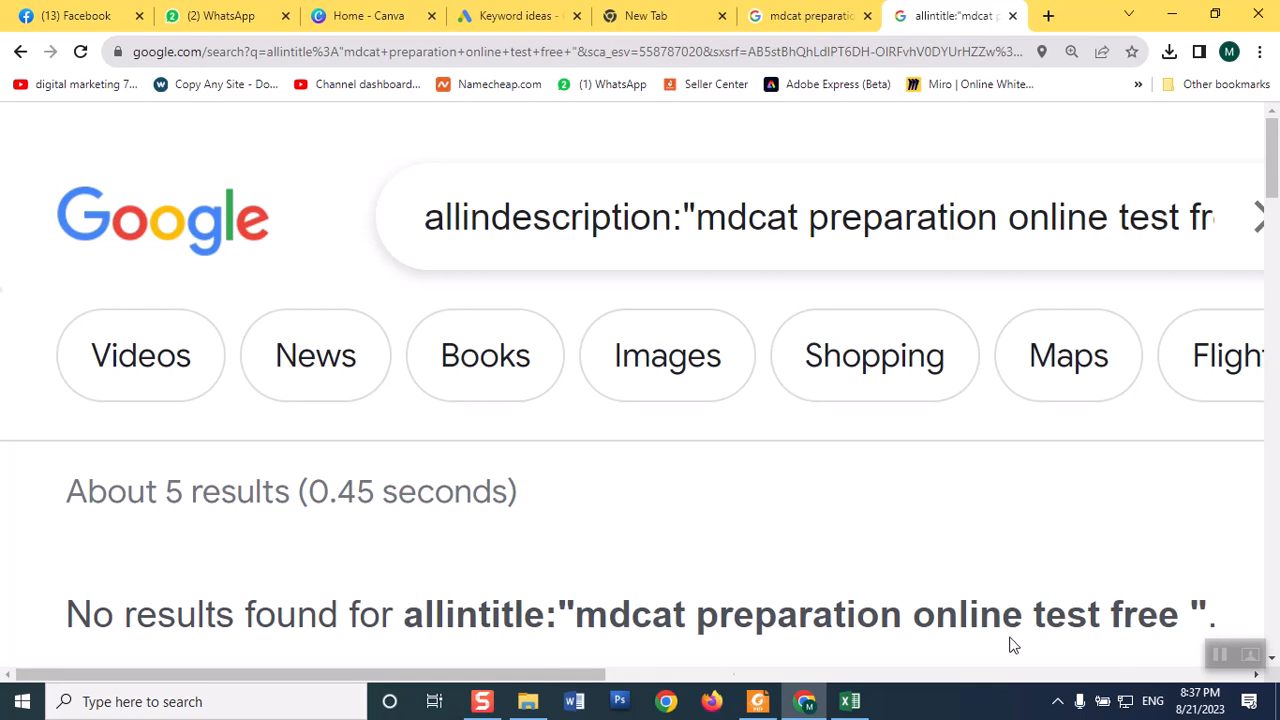
# - Switch to File Explorer and look through the parent PDF folder's files for a lecture on titles
pyautogui.click(528, 701)
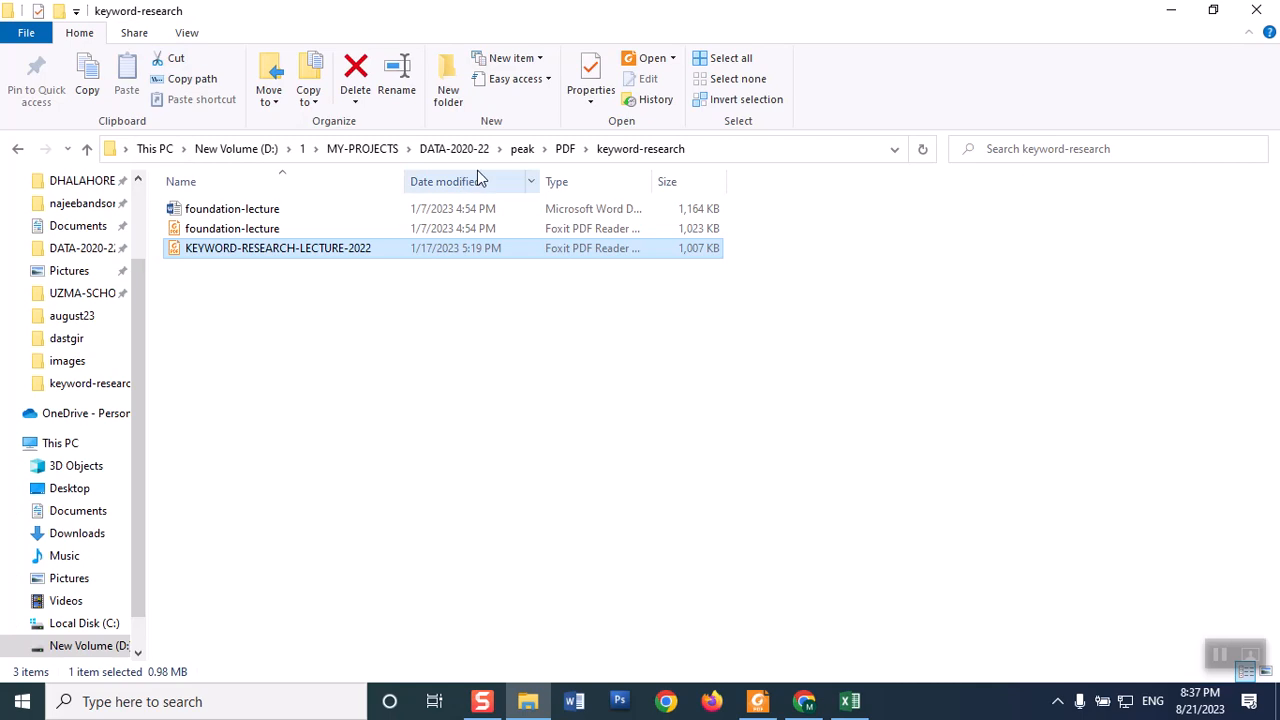
pyautogui.click(566, 150)
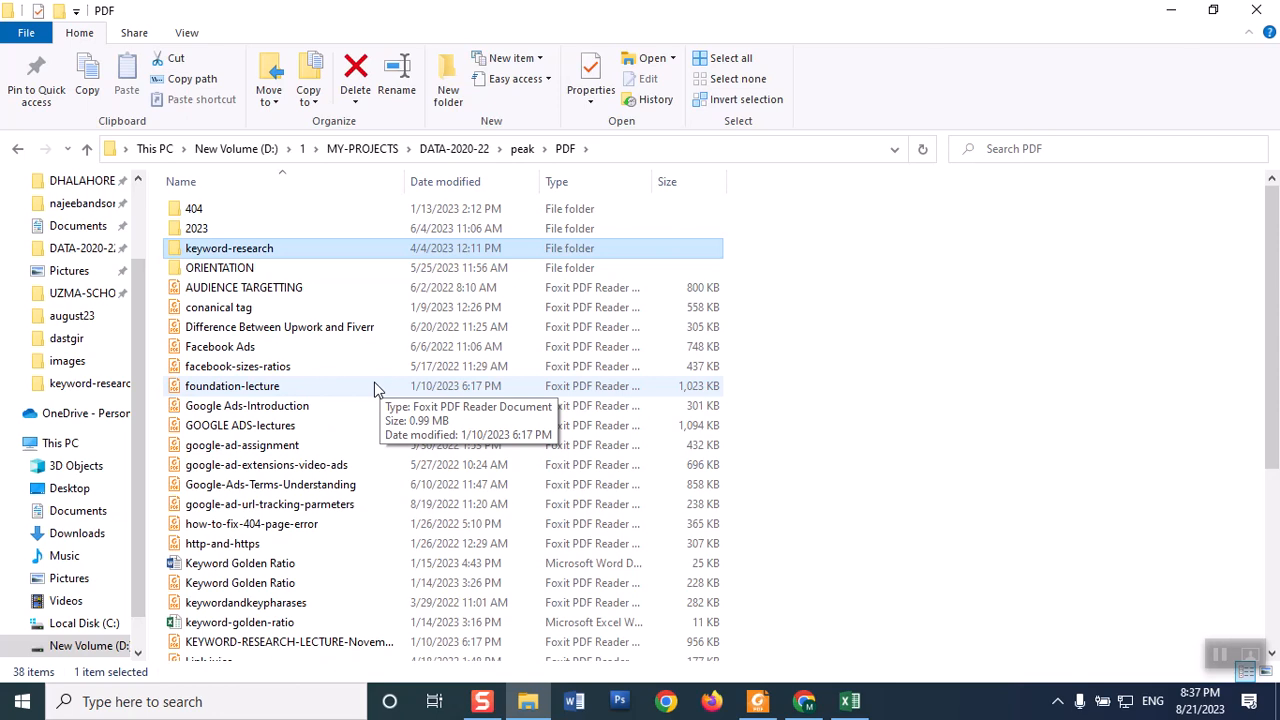
pyautogui.click(258, 328)
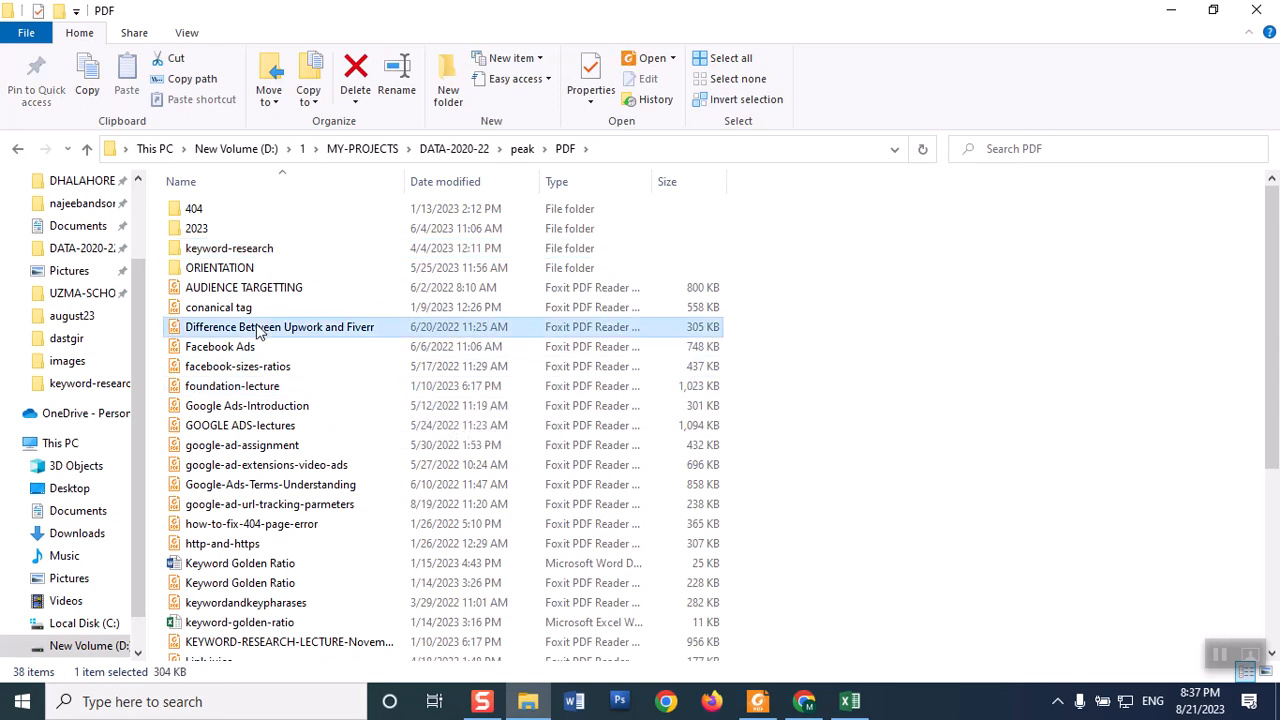
pyautogui.moveTo(1273, 280); pyautogui.dragTo(1275, 365)
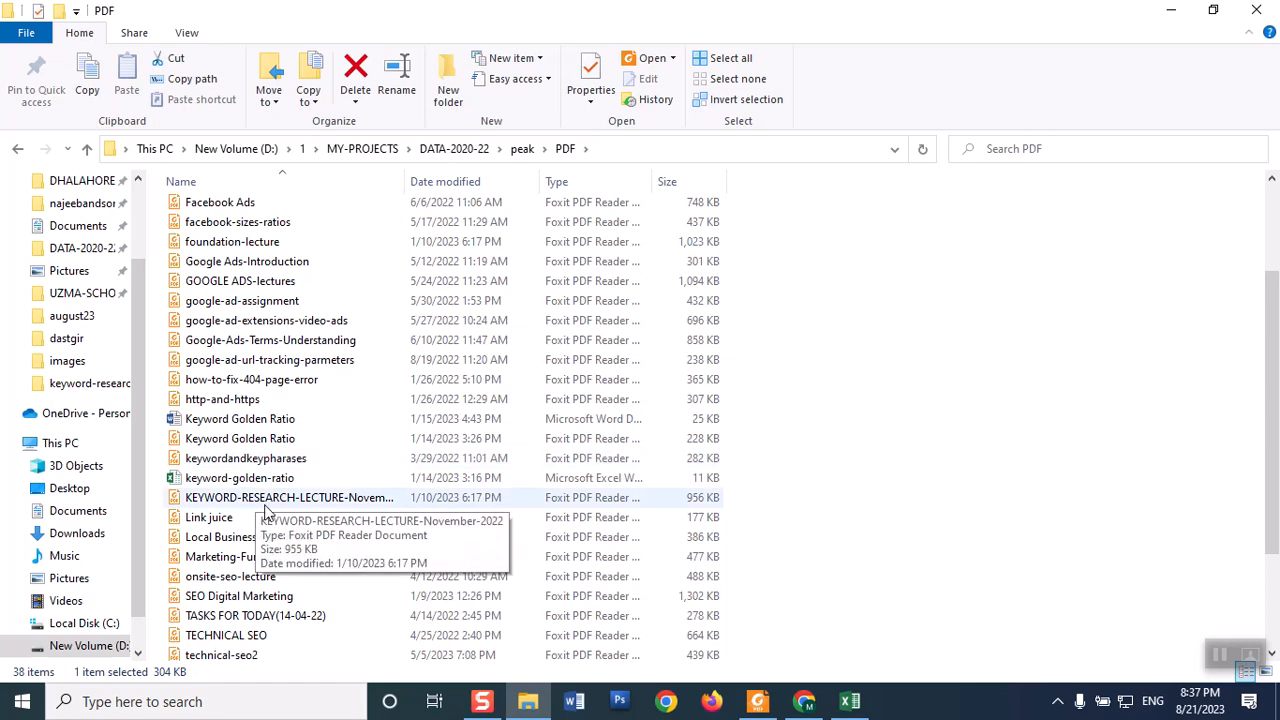
pyautogui.click(262, 480)
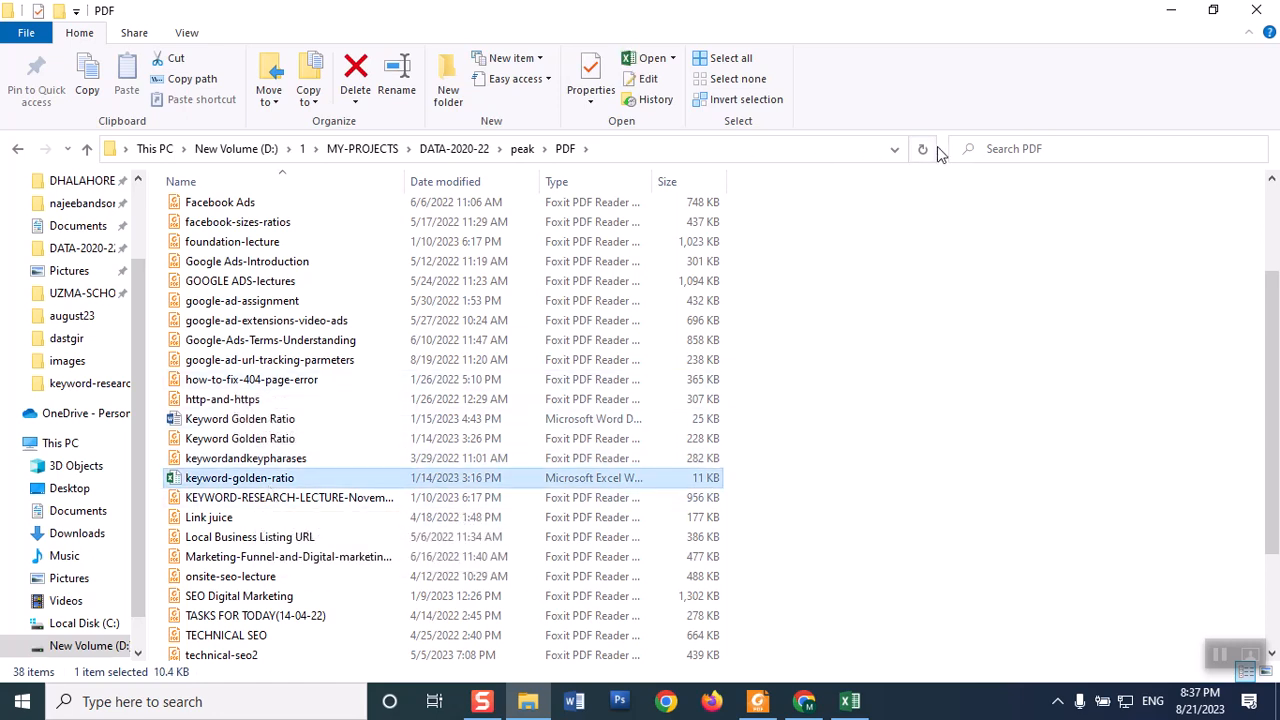
# - Search the PDF folder for "title" and open the TITLE OF WEBSITE document dated 3/30/2022
pyautogui.click(1027, 148)
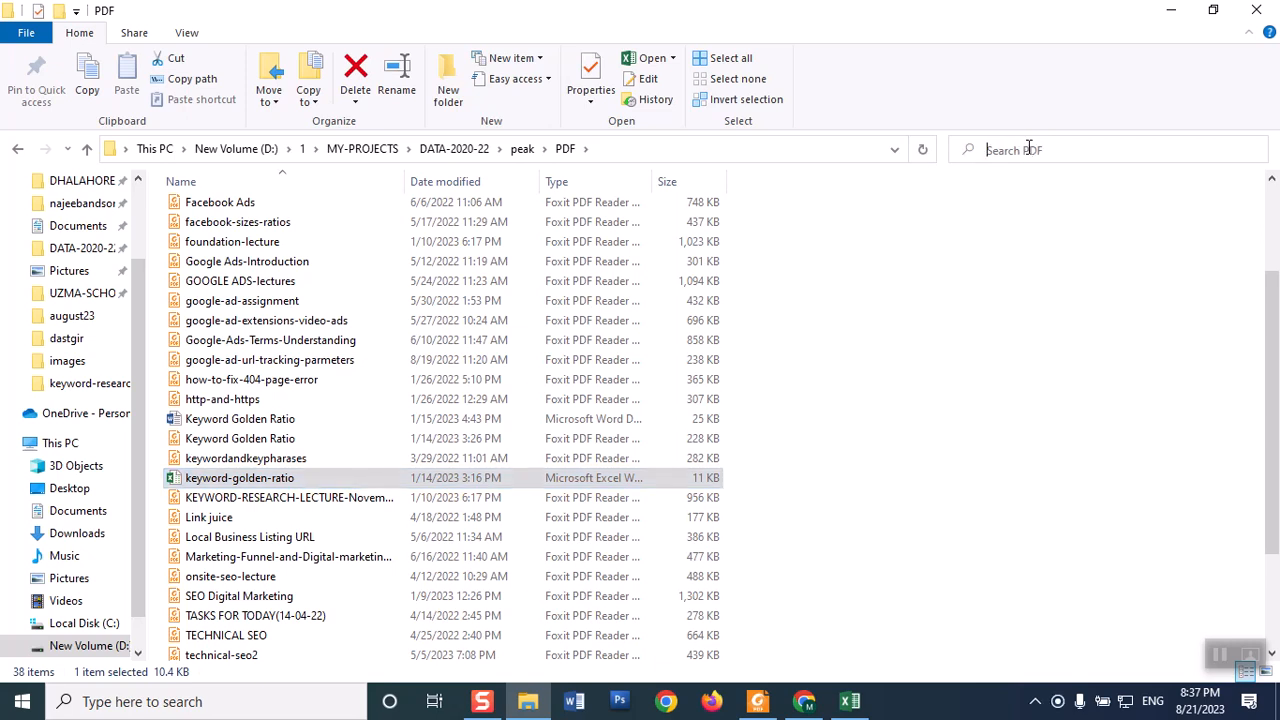
pyautogui.write('title')
pyautogui.press('Return')
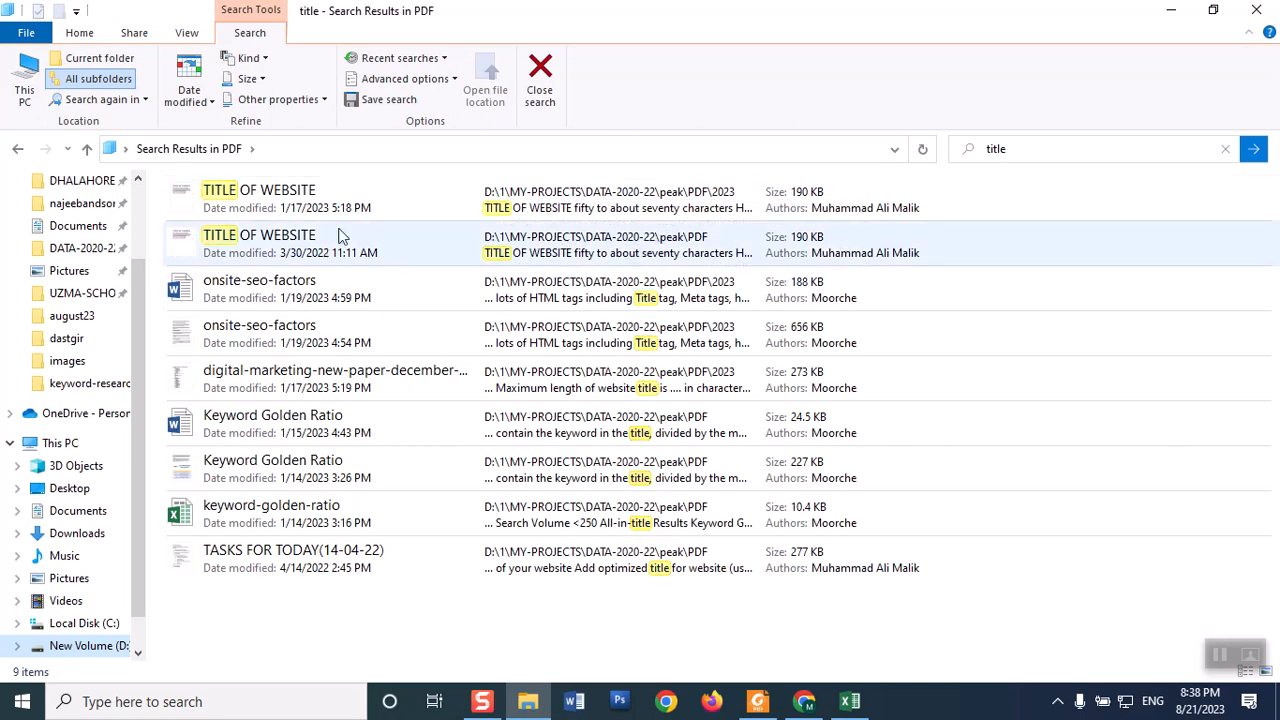
pyautogui.doubleClick(276, 248)
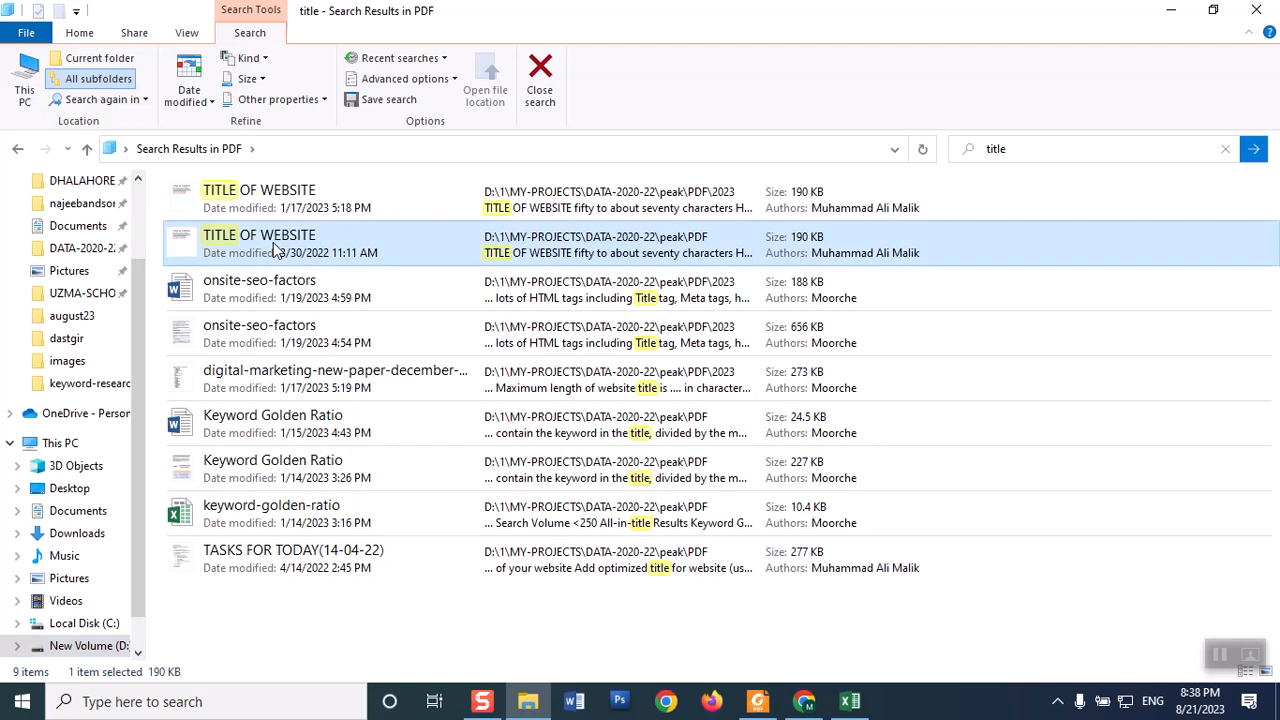
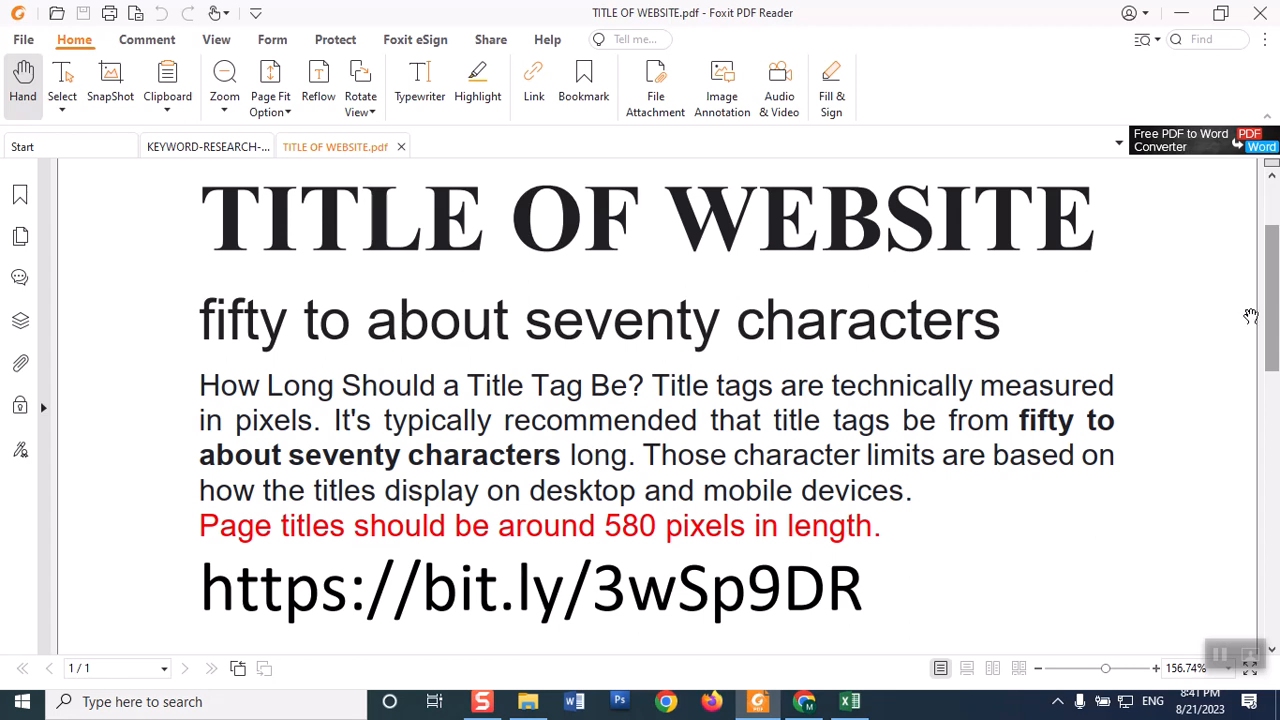
# - Switch to the Excel keyword sheet and compare the wording of the two keywords in A2 and A3
pyautogui.click(853, 705)
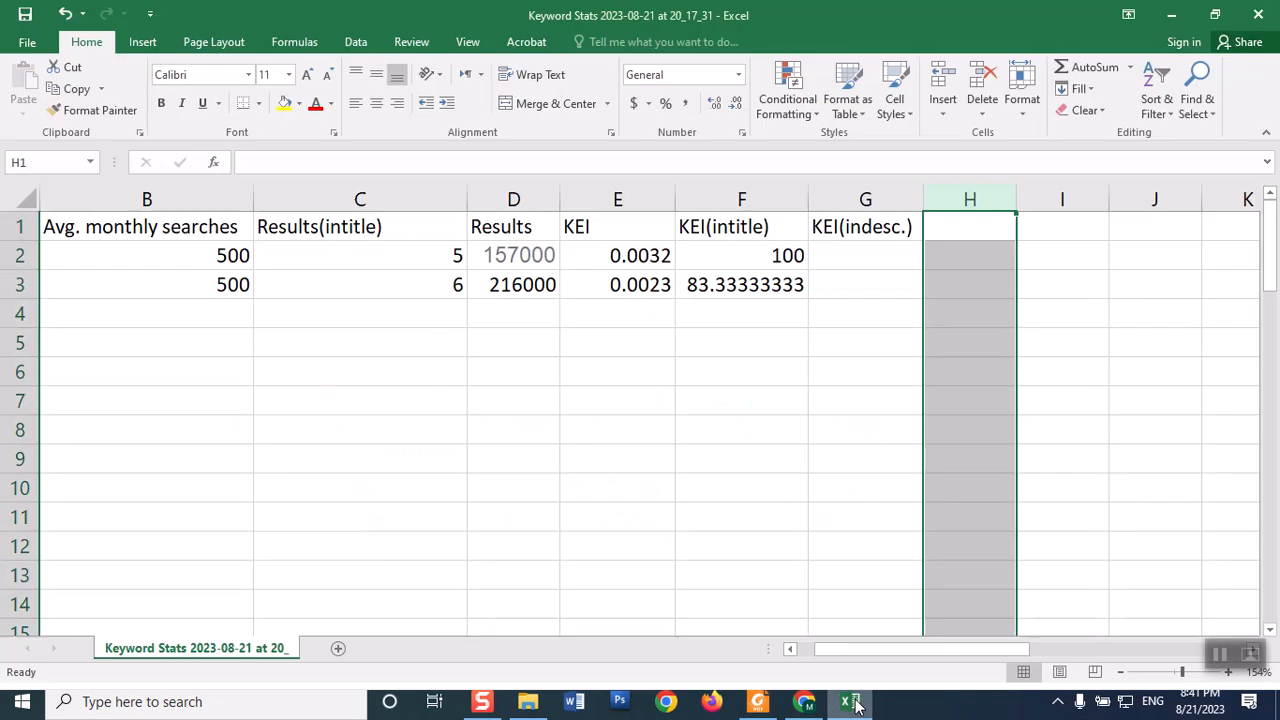
pyautogui.click(705, 437)
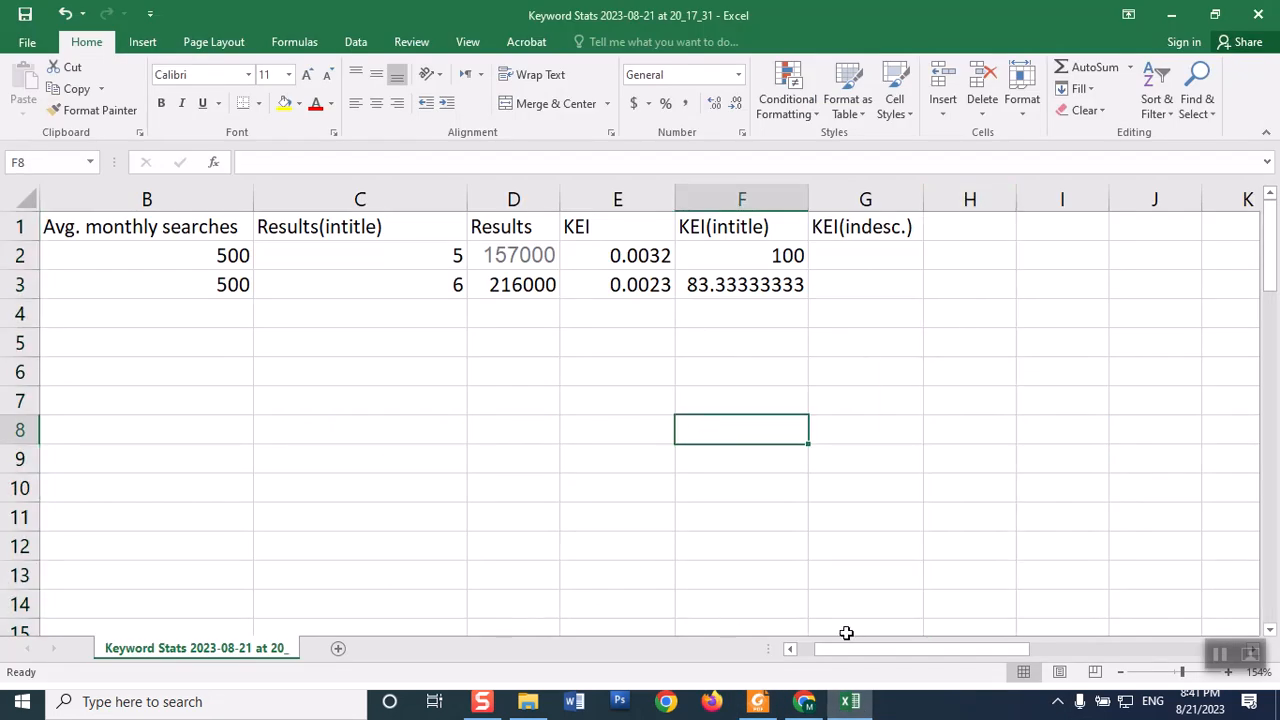
pyautogui.moveTo(843, 651); pyautogui.dragTo(790, 655)
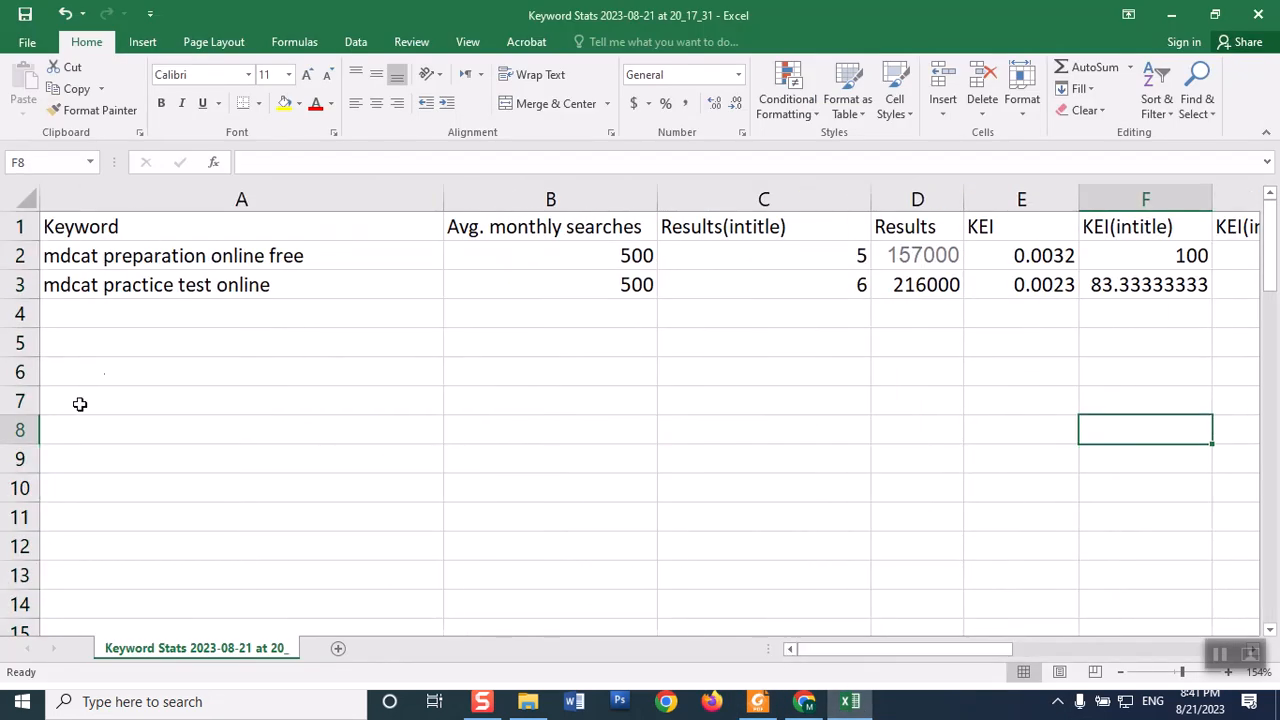
pyautogui.hotkey('ctrl', 'Home')
pyautogui.click(267, 263)
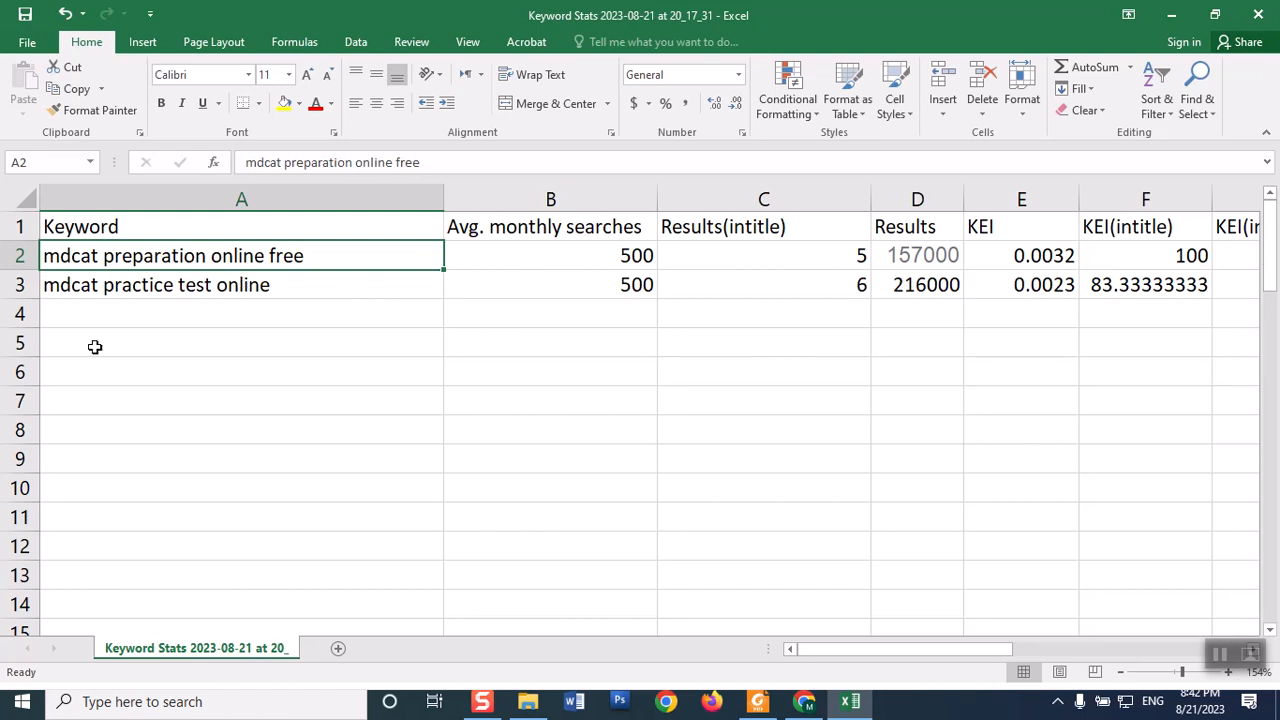
pyautogui.click(158, 279)
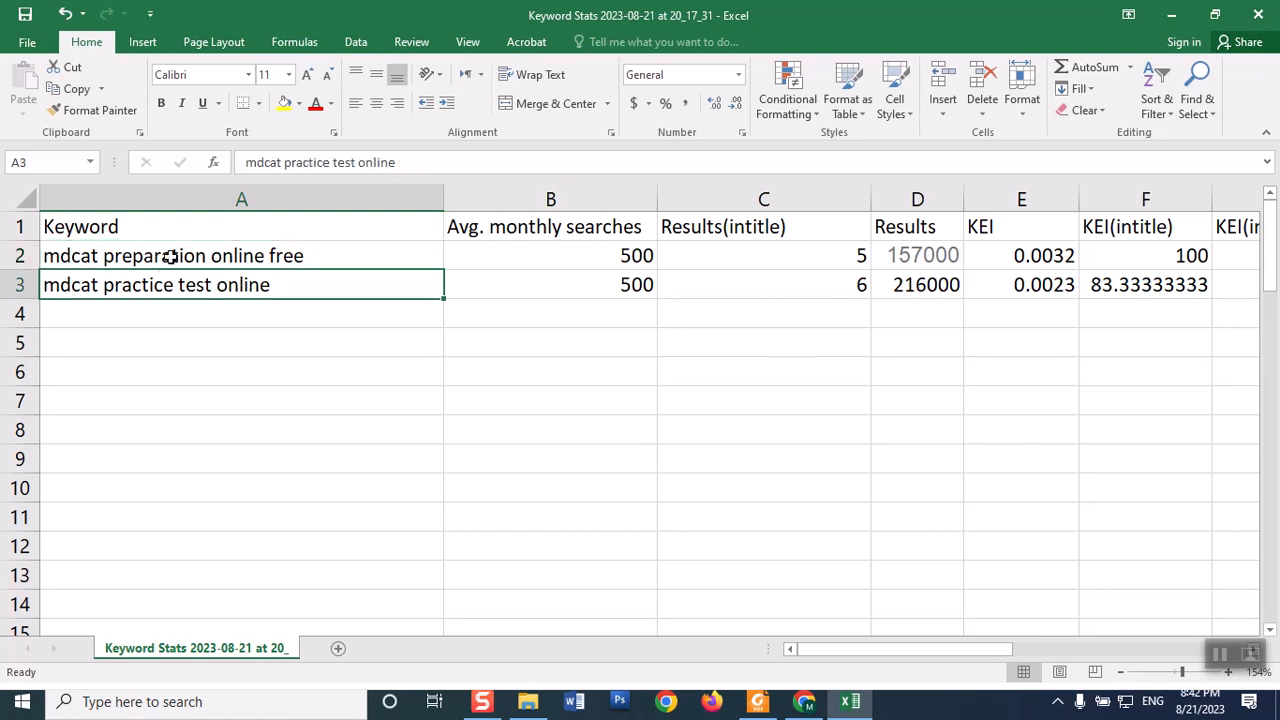
pyautogui.click(171, 257)
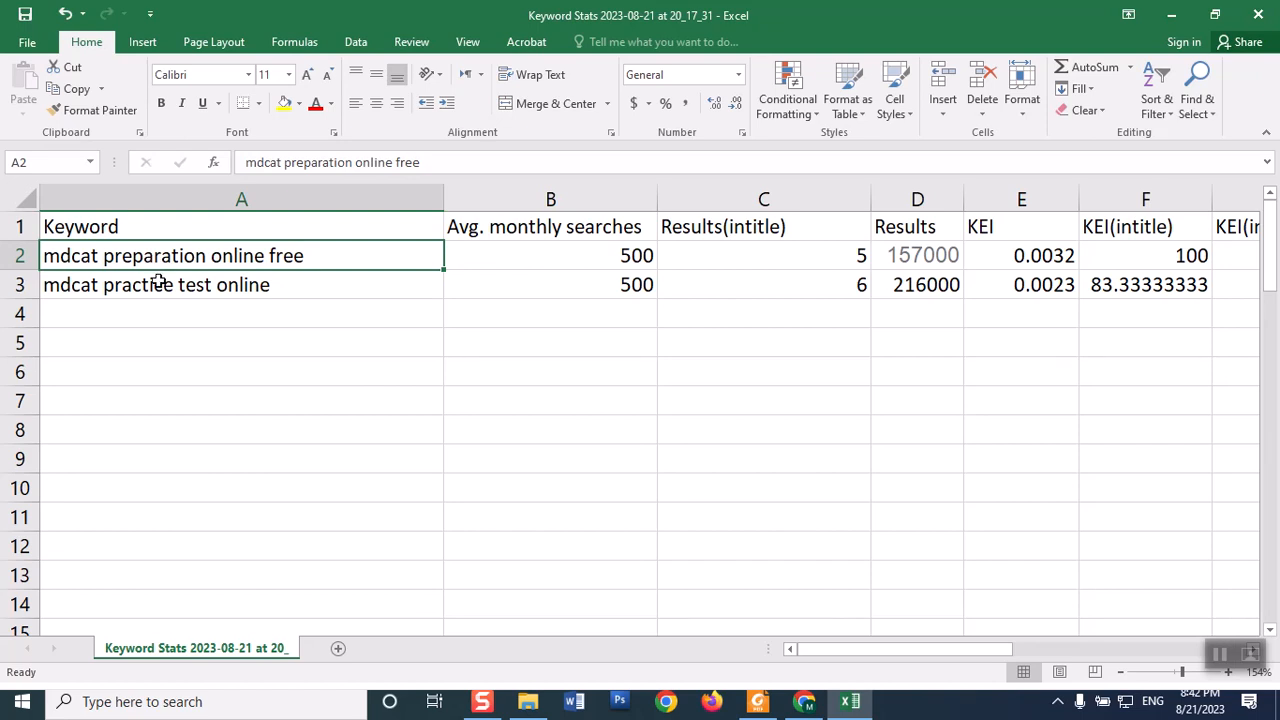
pyautogui.click(159, 281)
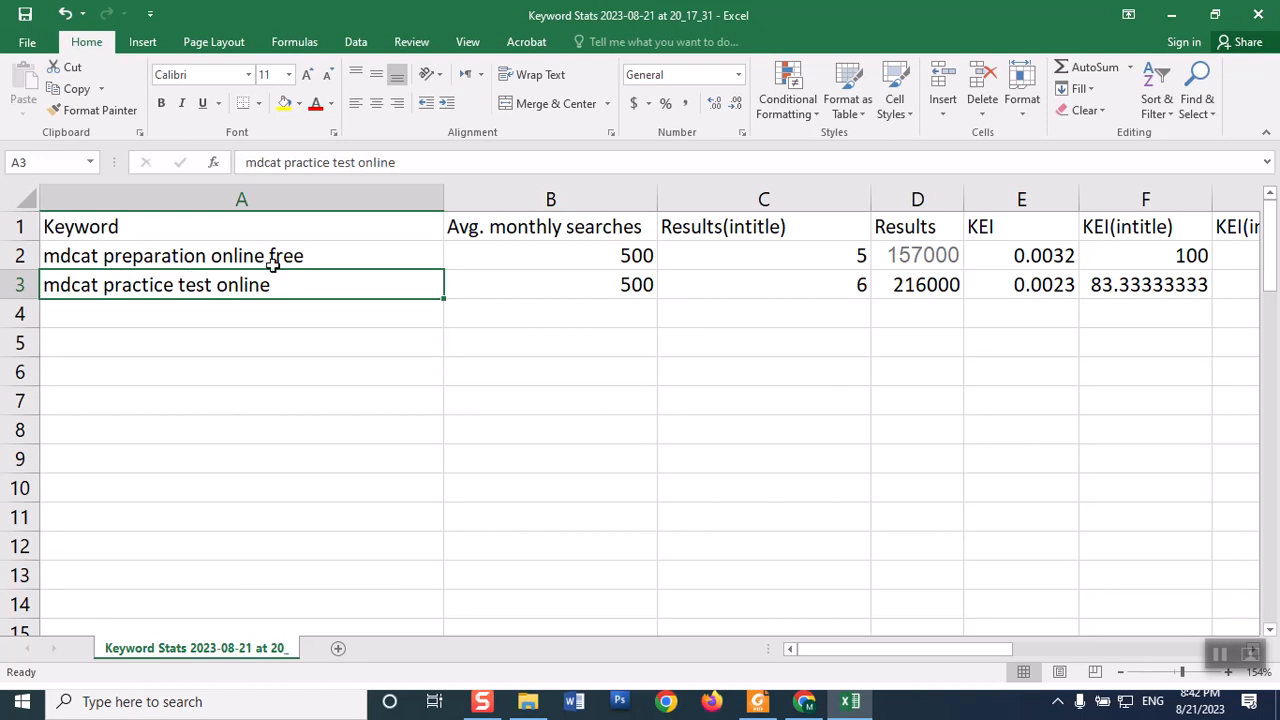
pyautogui.click(172, 256)
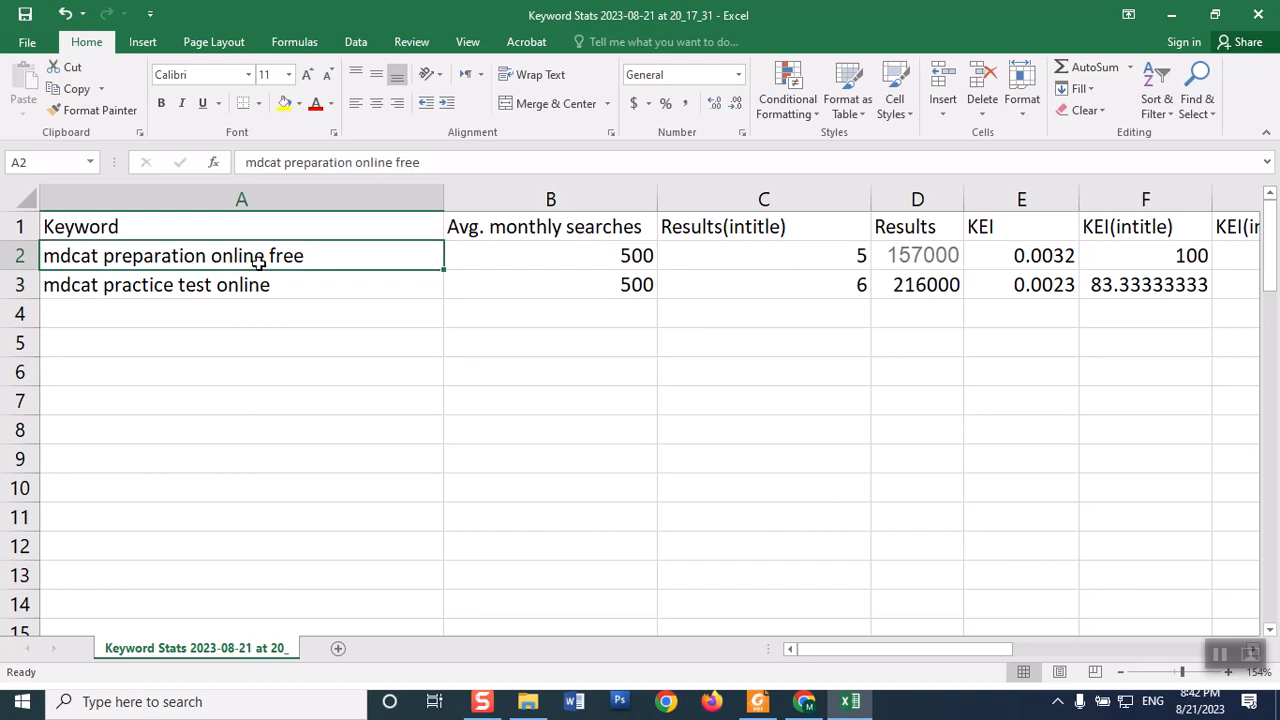
# - Add the keyword "free online mdcat preparation" in cell A4
pyautogui.click(208, 322)
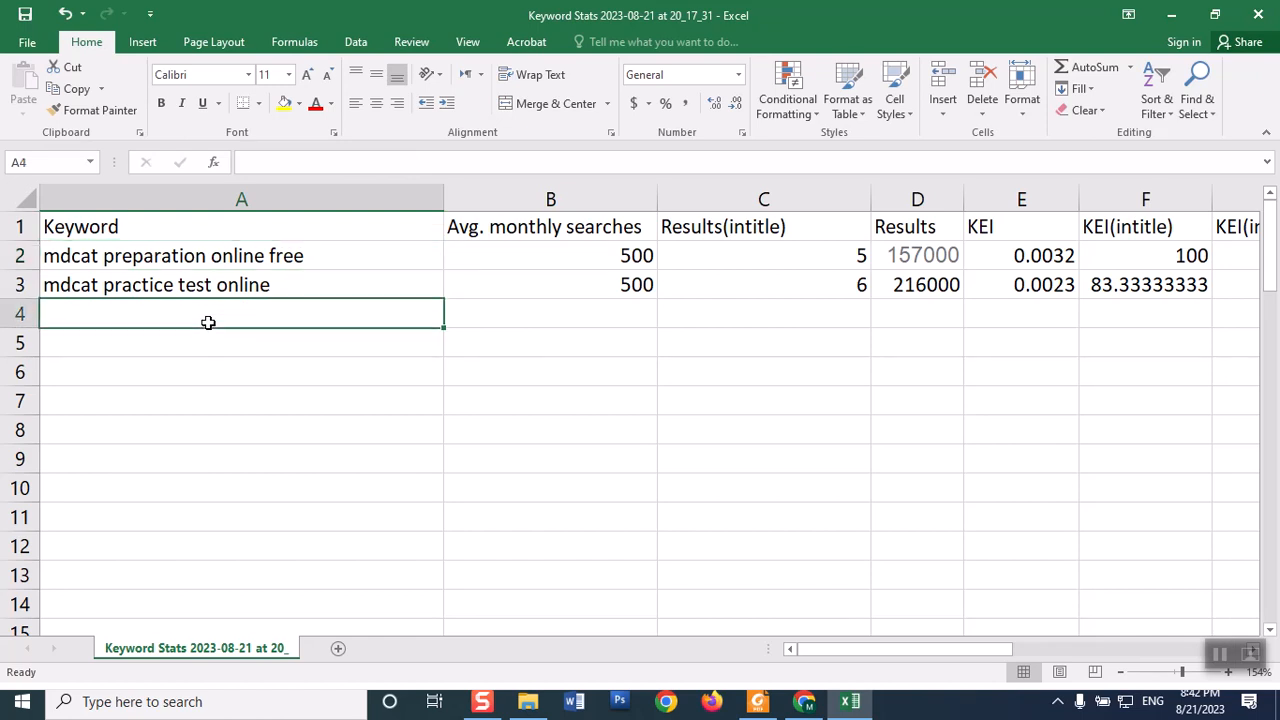
pyautogui.write('free ')
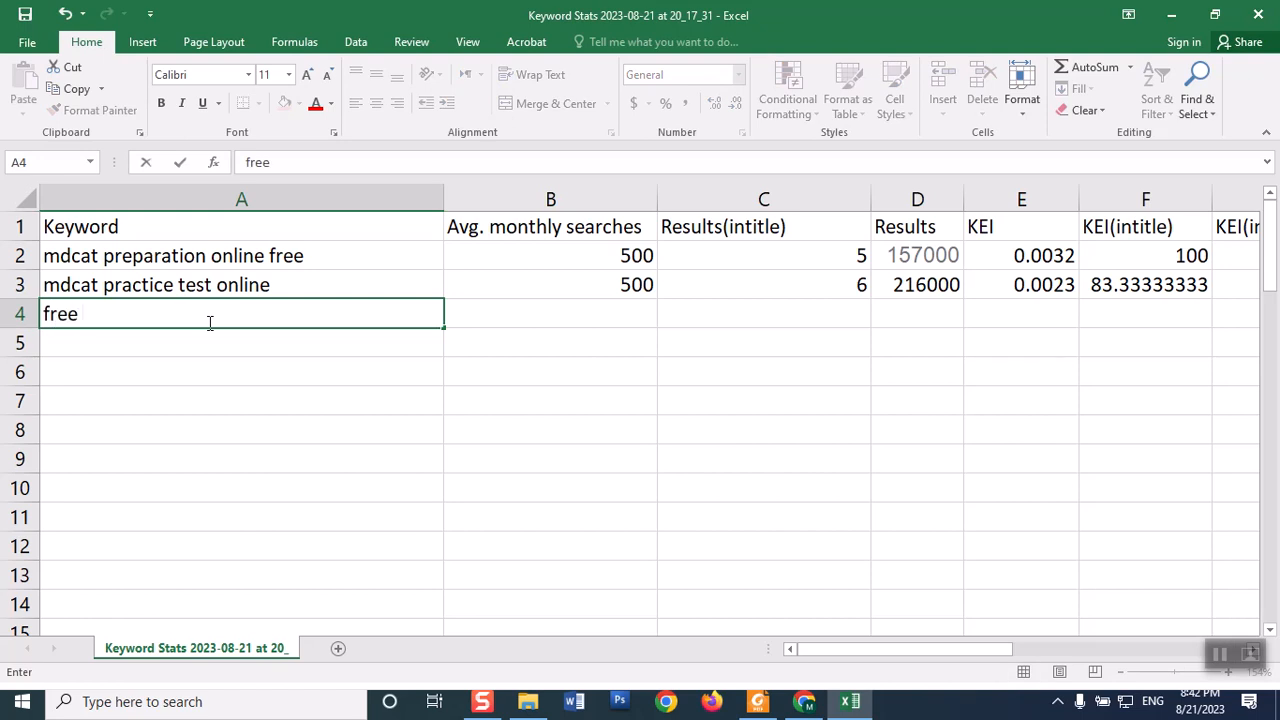
pyautogui.write('online')
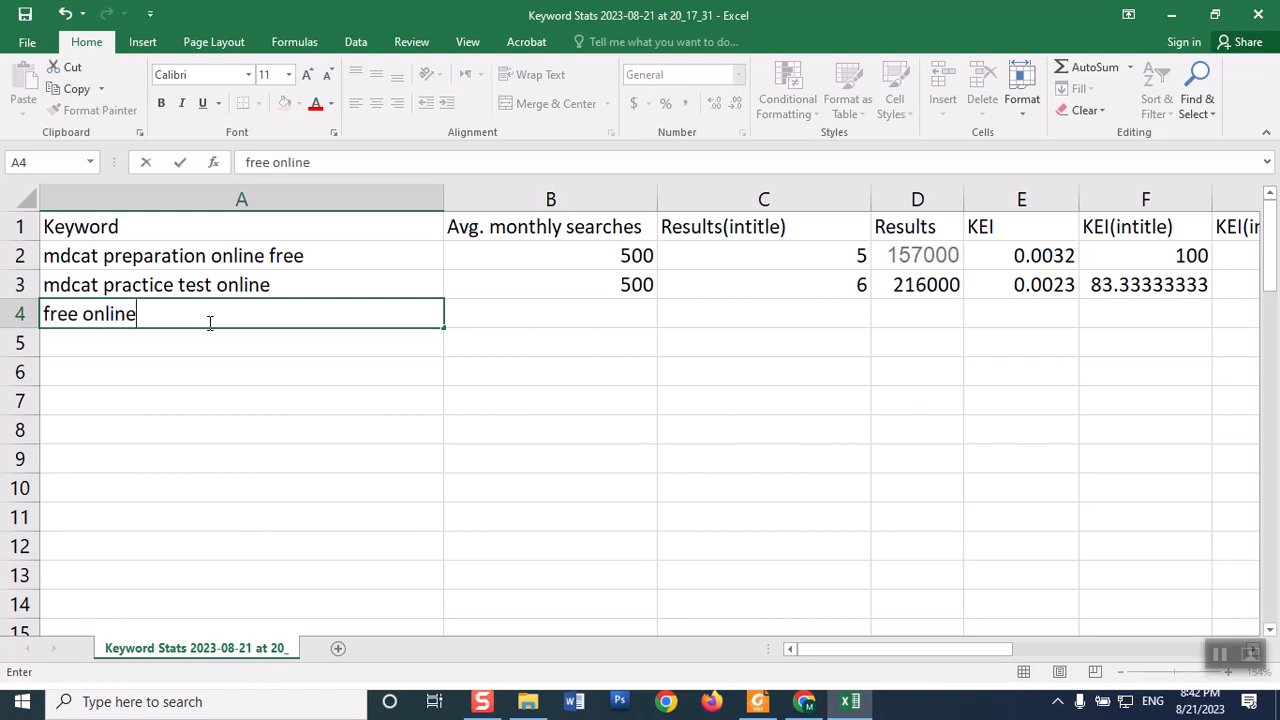
pyautogui.write(' mdcat ')
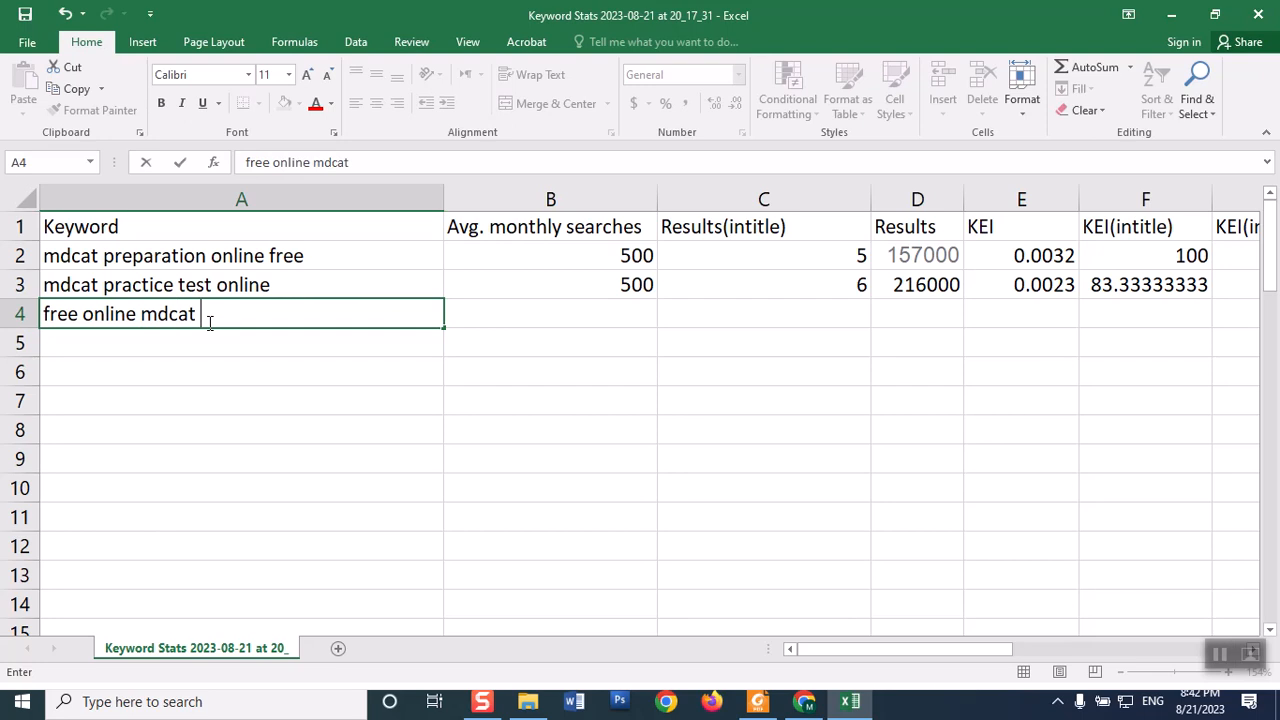
pyautogui.write('preparation')
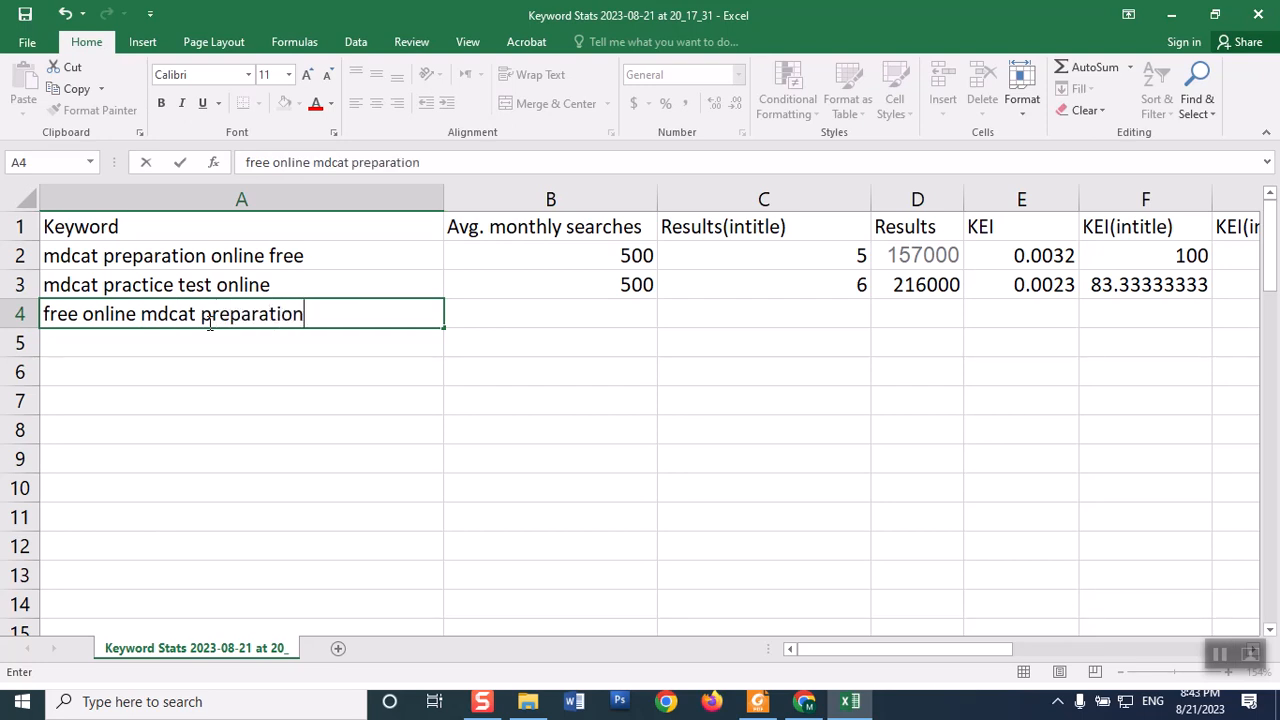
pyautogui.press('Return')
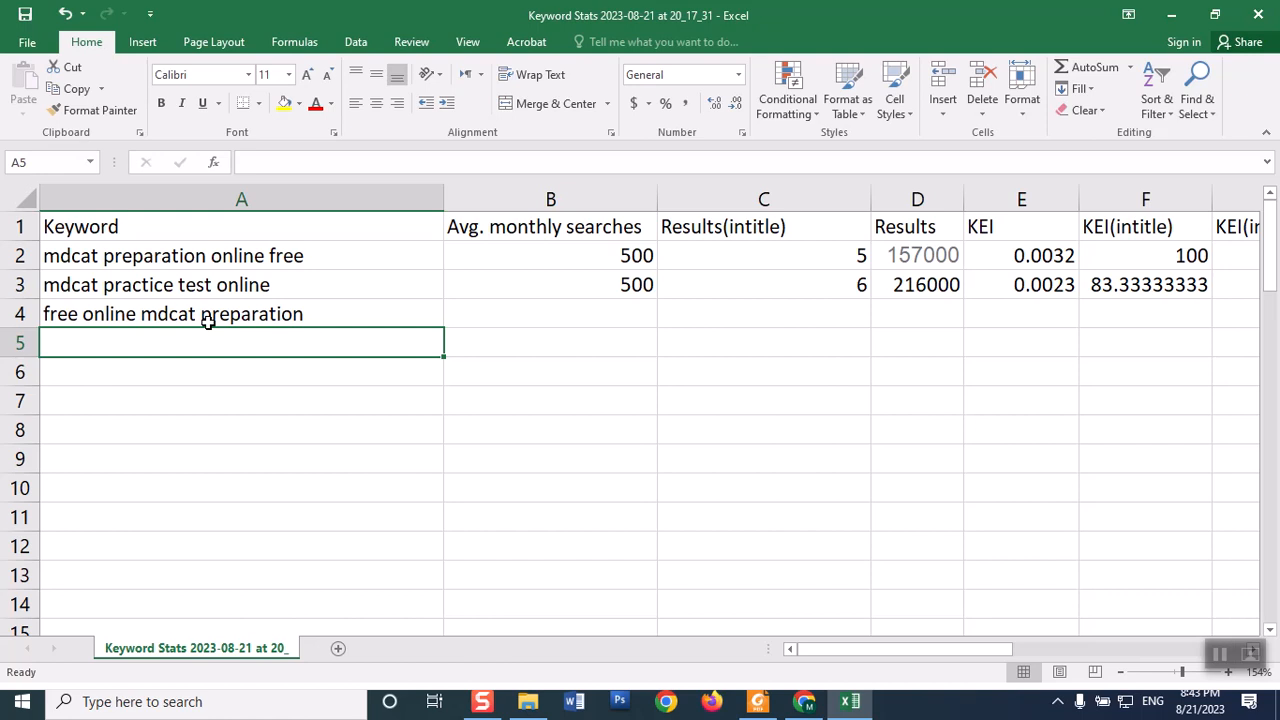
# - Compare the keywords in A2 and A4, then switch to the TITLE OF WEBSITE document in Foxit PDF Reader
pyautogui.click(190, 253)
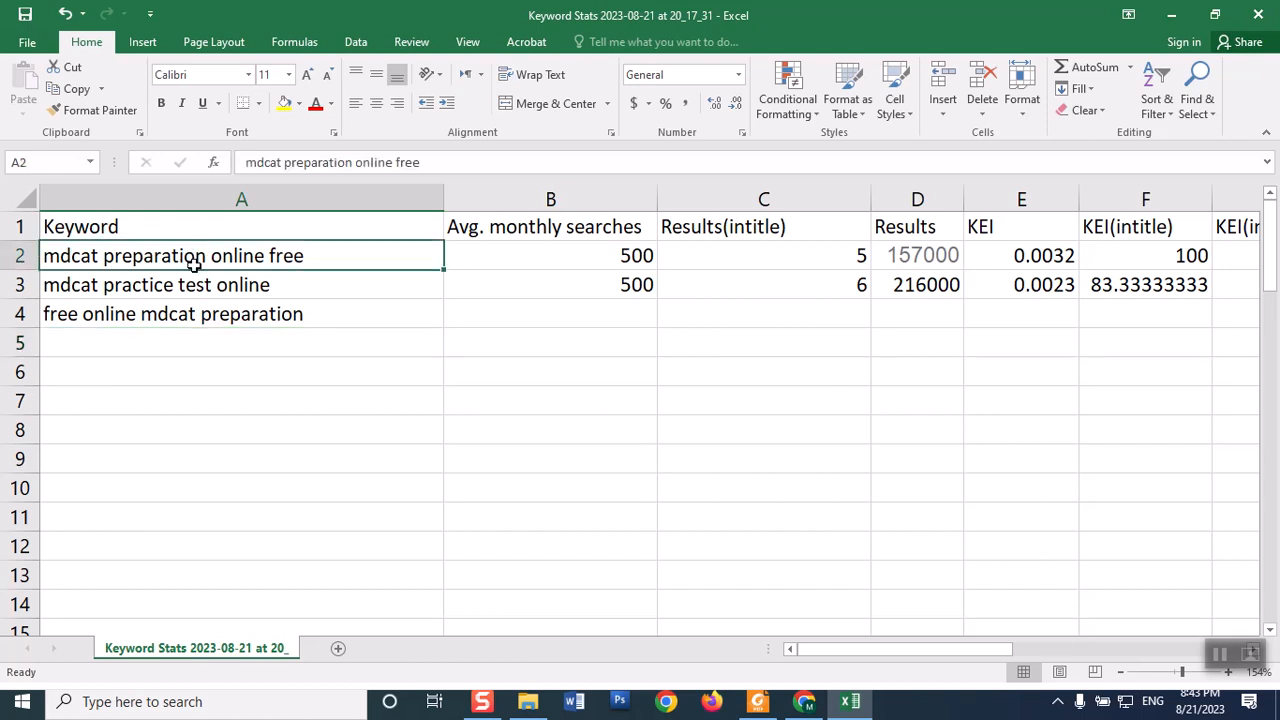
pyautogui.click(187, 319)
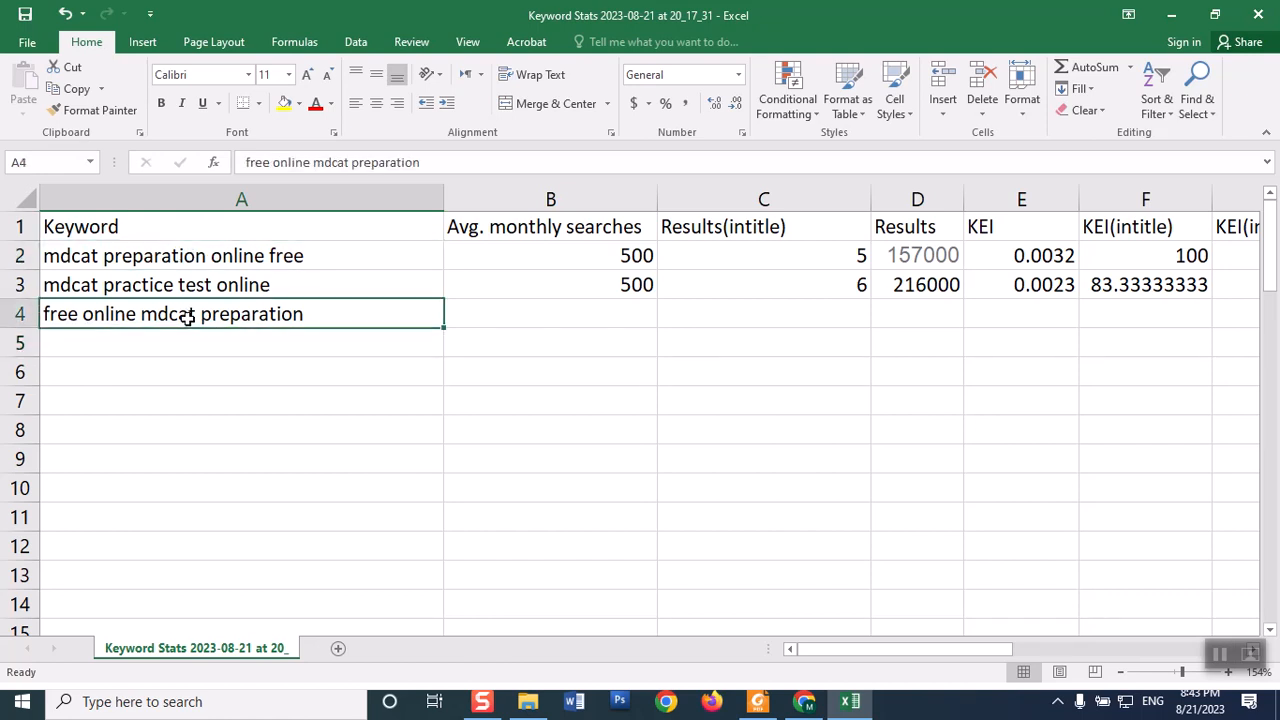
pyautogui.click(175, 258)
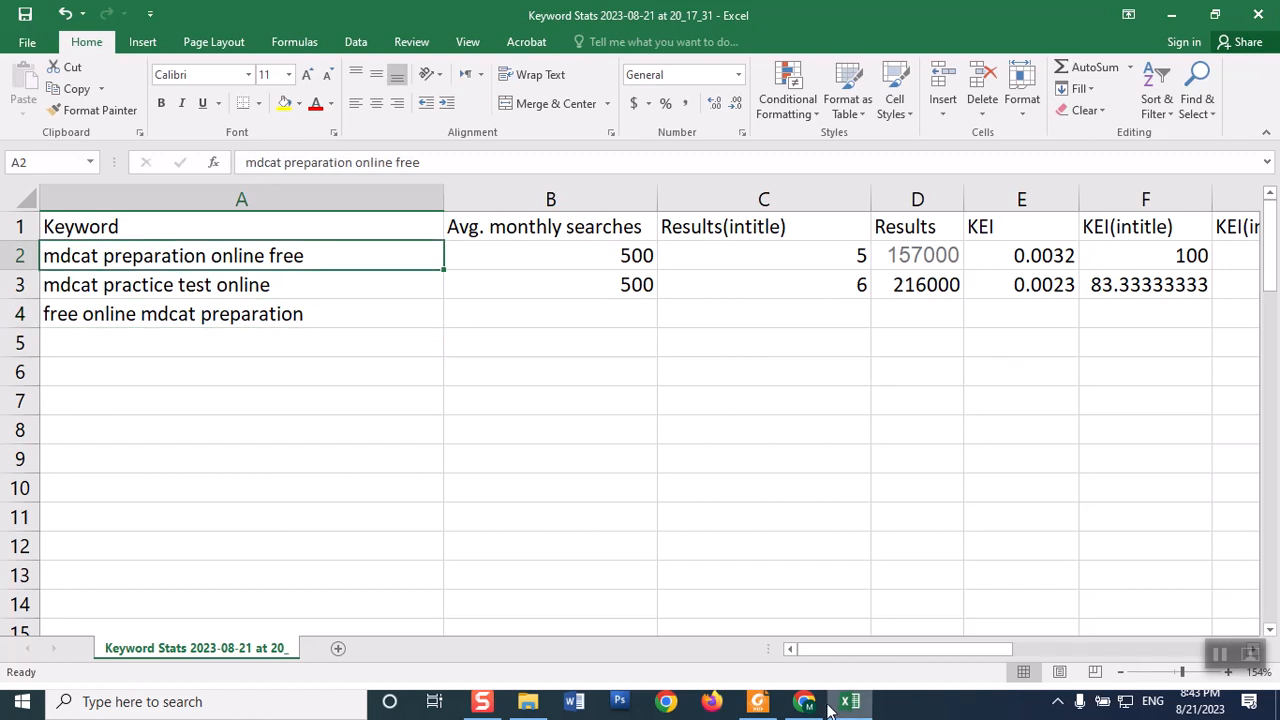
pyautogui.click(760, 703)
pyautogui.click(760, 703)
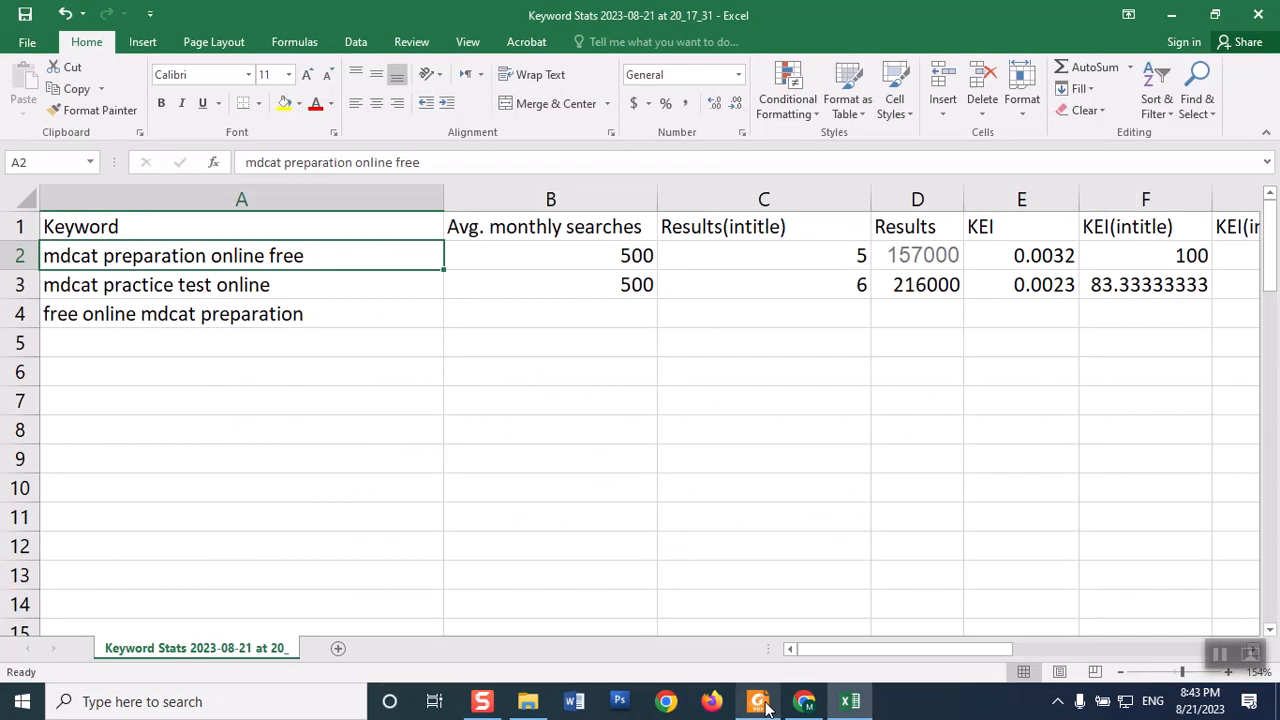
pyautogui.click(109, 318)
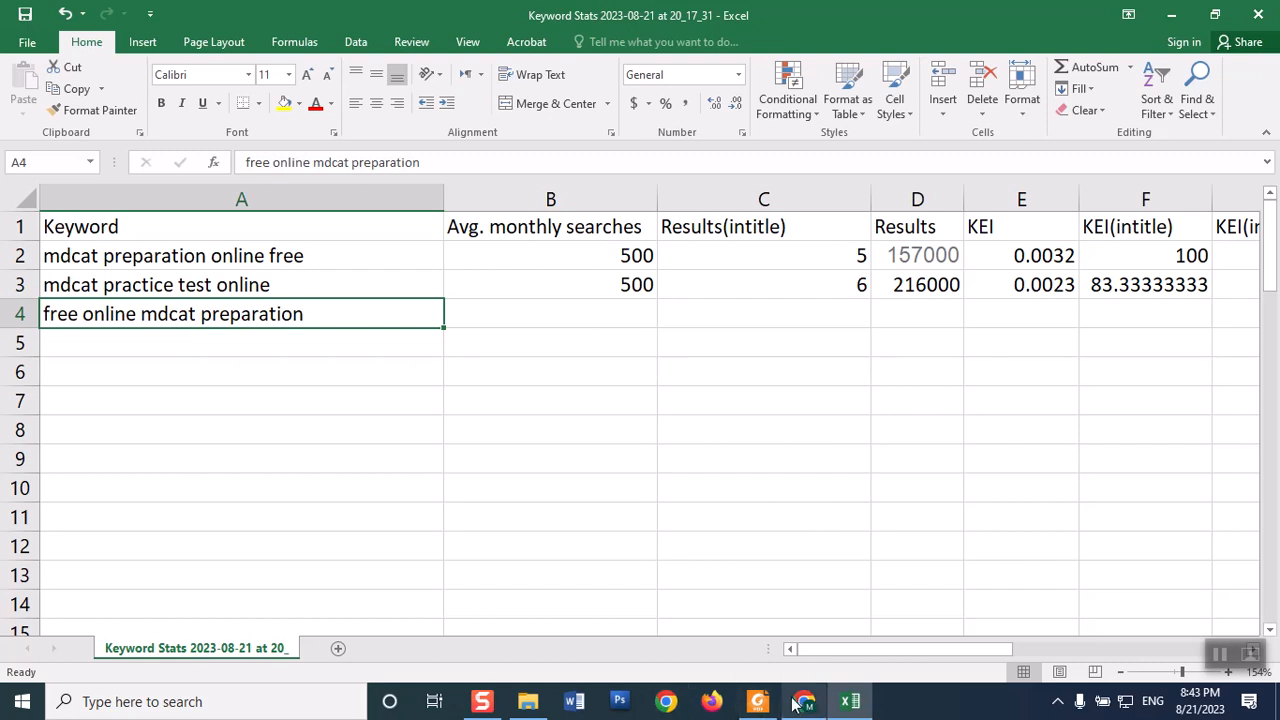
pyautogui.click(757, 704)
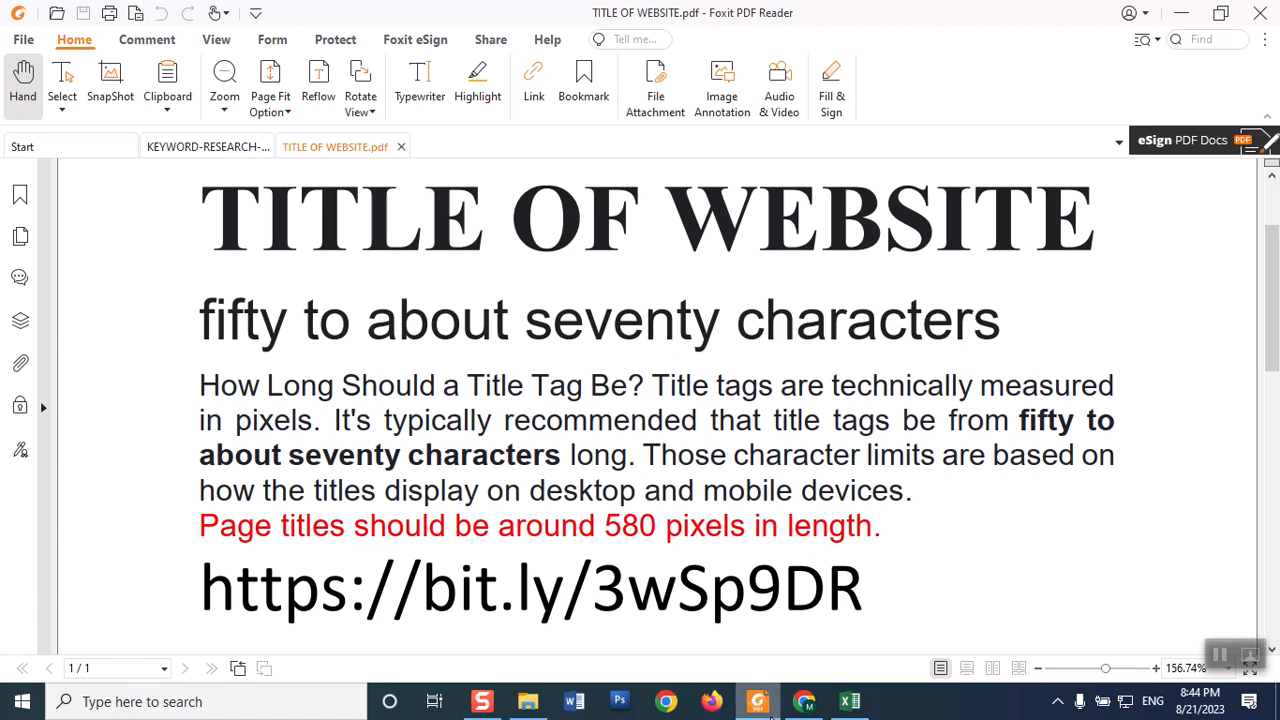
# - Switch to Chrome and search Google for "professional kitchen equipment" in a new tab
pyautogui.click(806, 700)
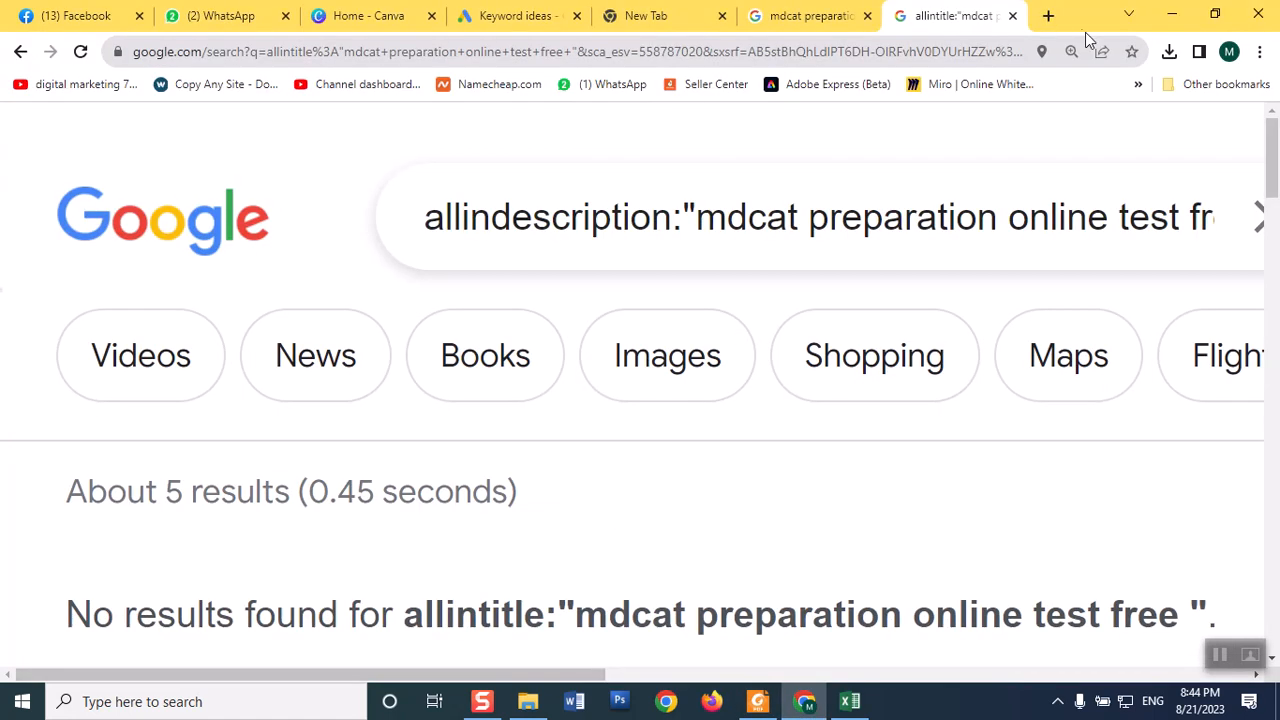
pyautogui.click(1048, 16)
pyautogui.write('professional kitchen equip')
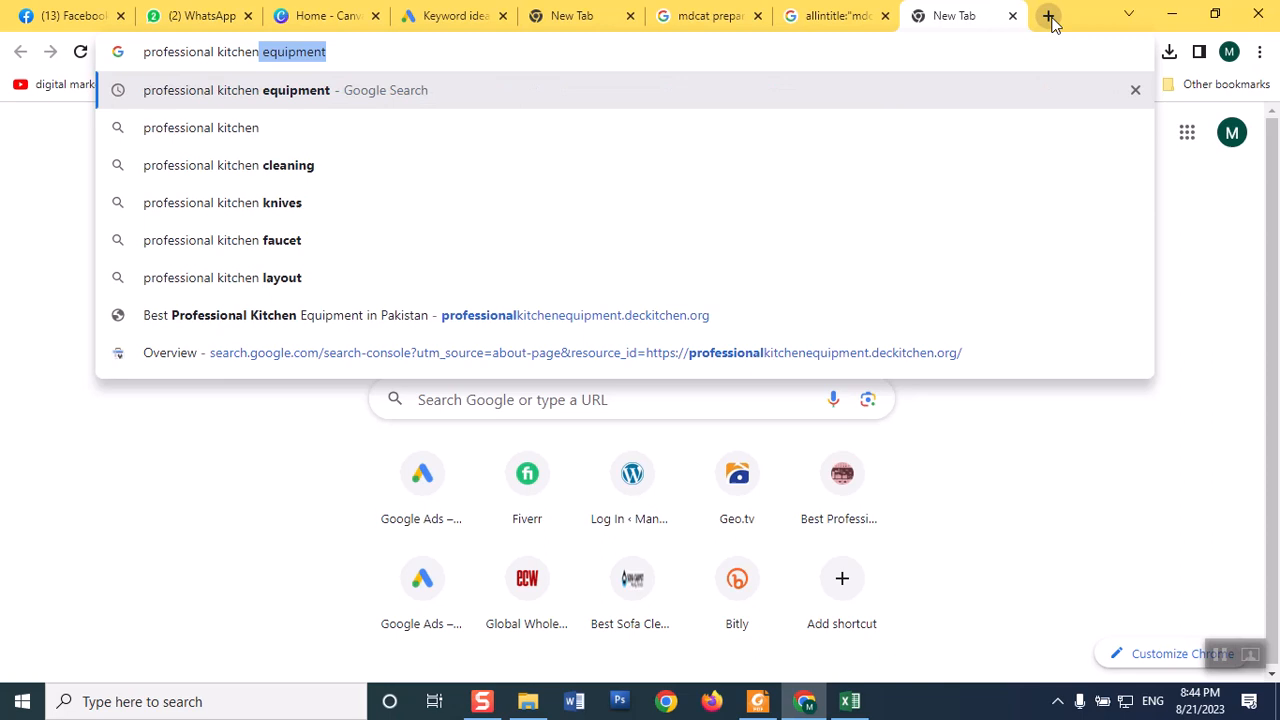
pyautogui.write('ment')
pyautogui.press('Return')
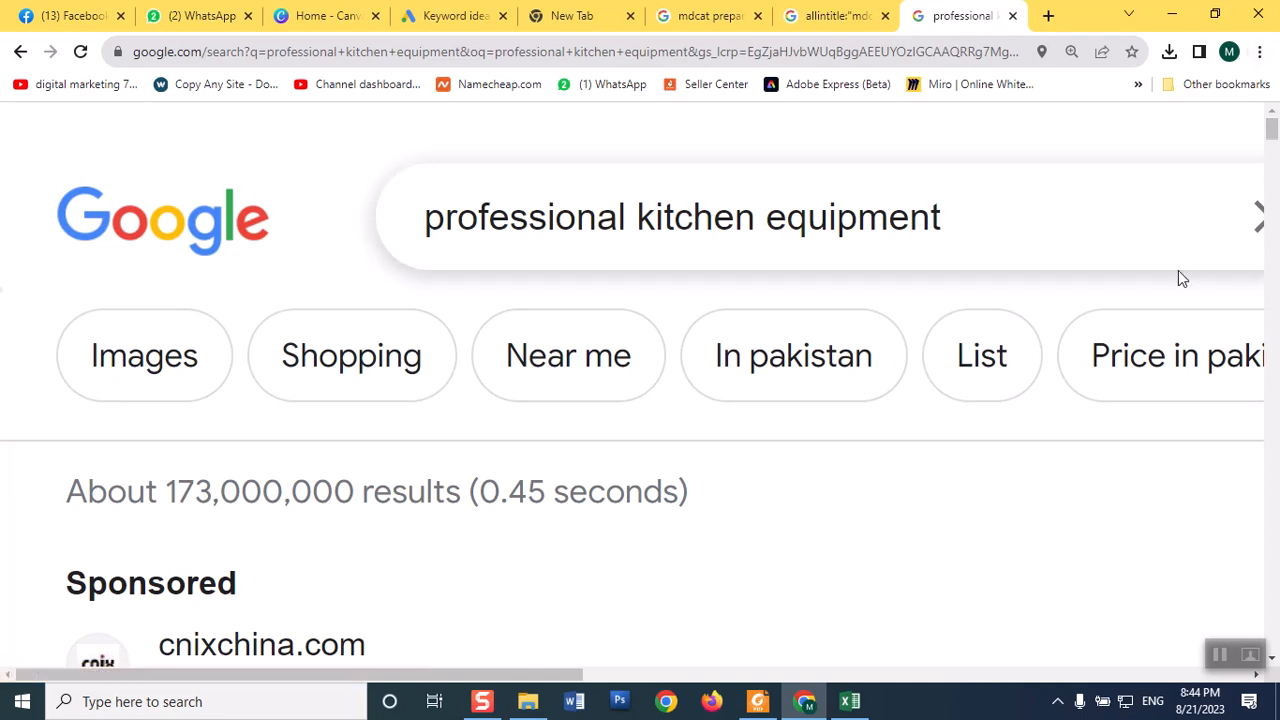
# - Reduce the zoom of the Google results page and find the deckitchen.org listing among the results
pyautogui.click(1259, 51)
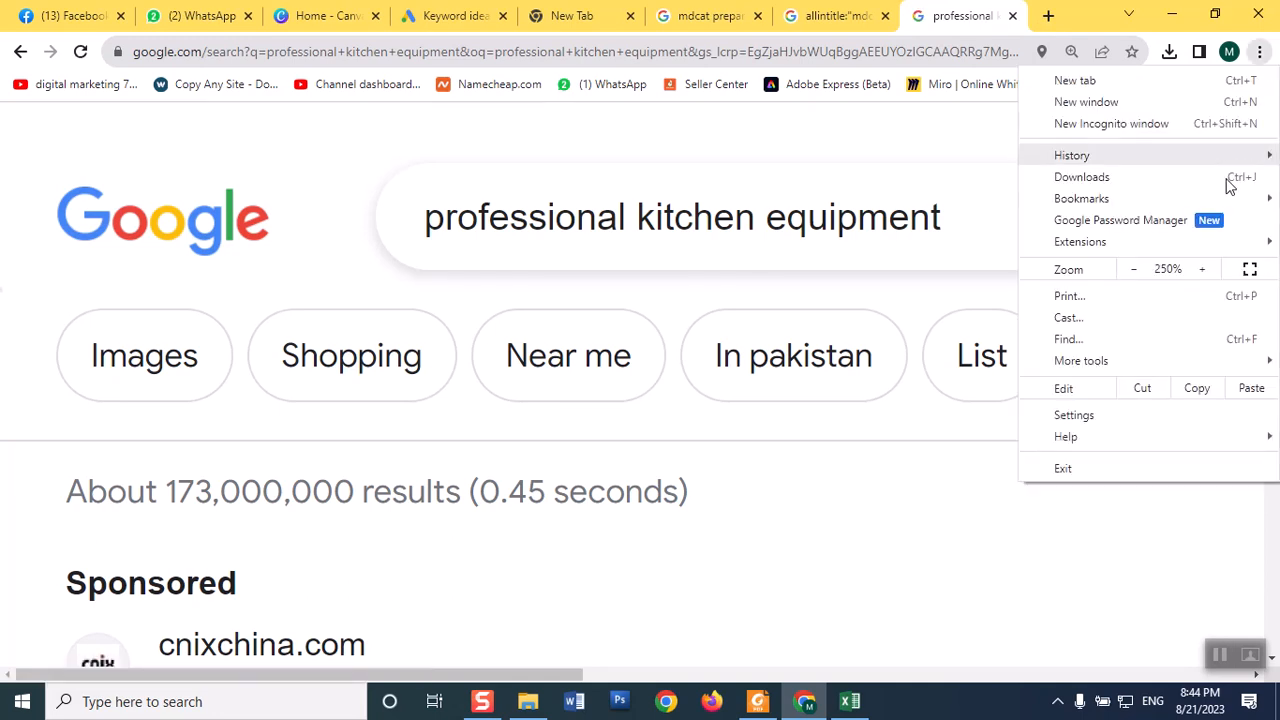
pyautogui.click(1137, 269)
pyautogui.click(1137, 269)
pyautogui.click(1136, 269)
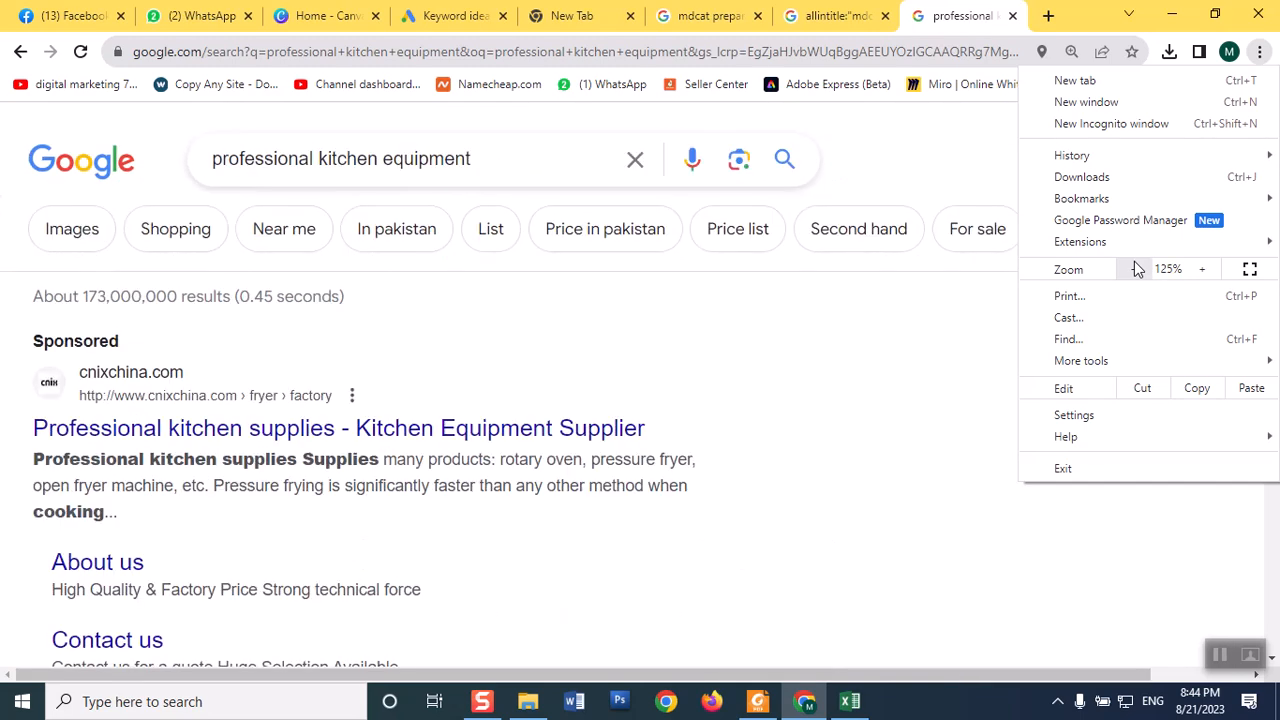
pyautogui.click(1136, 269)
pyautogui.click(953, 455)
pyautogui.scroll(-1, 1272, 163)
pyautogui.moveTo(1272, 163); pyautogui.dragTo(1265, 237)
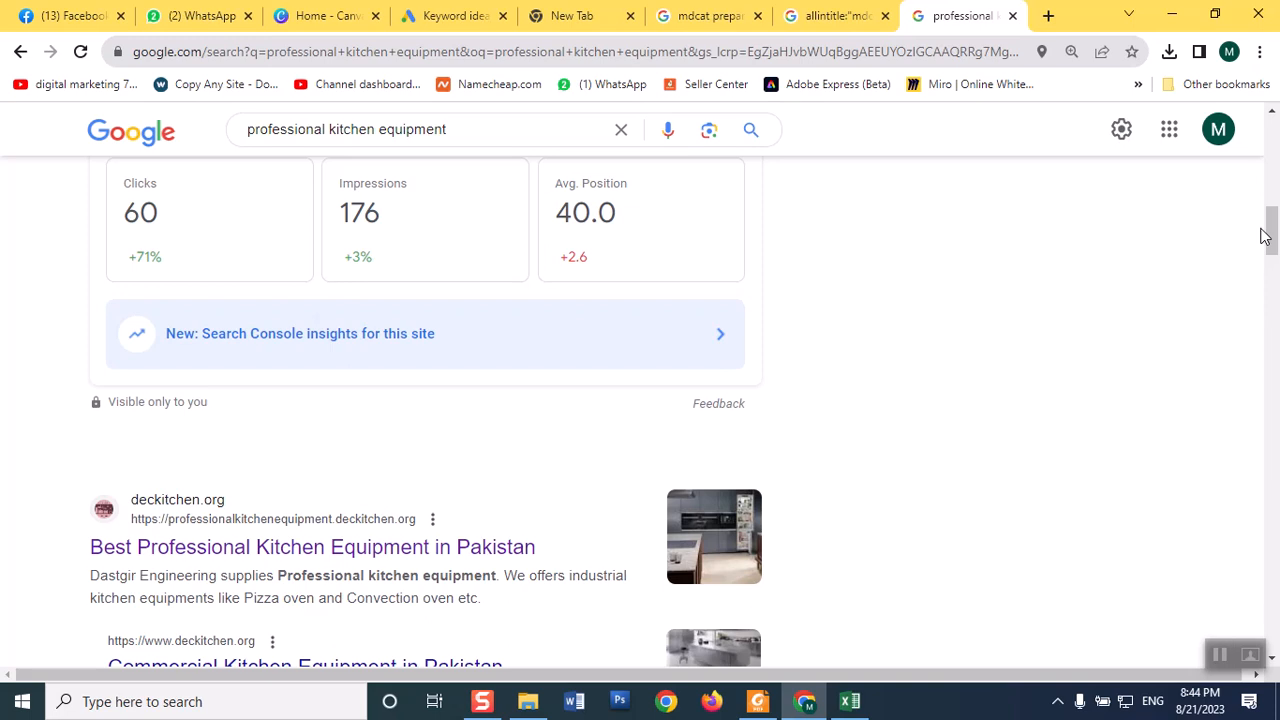
# - In a new blank Word document, enter a short sample name in capitals and again in lowercase on the line below
pyautogui.moveTo(1268, 236); pyautogui.dragTo(1270, 265)
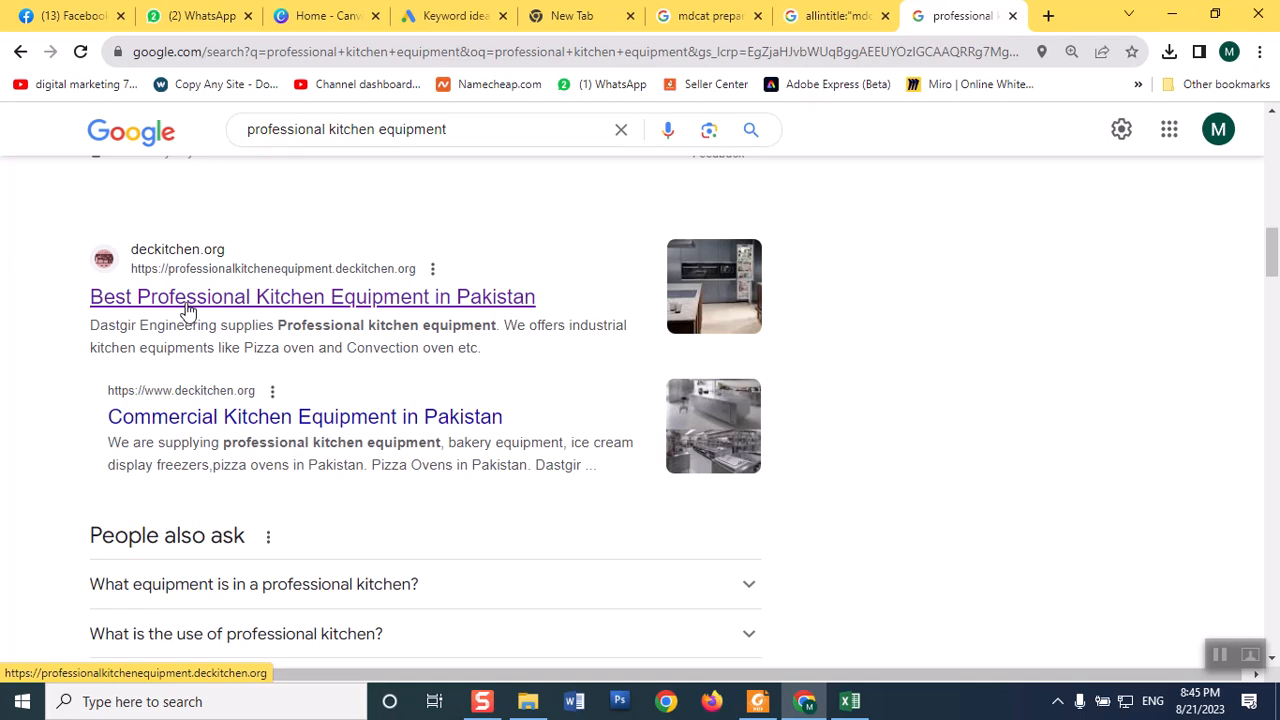
pyautogui.click(573, 702)
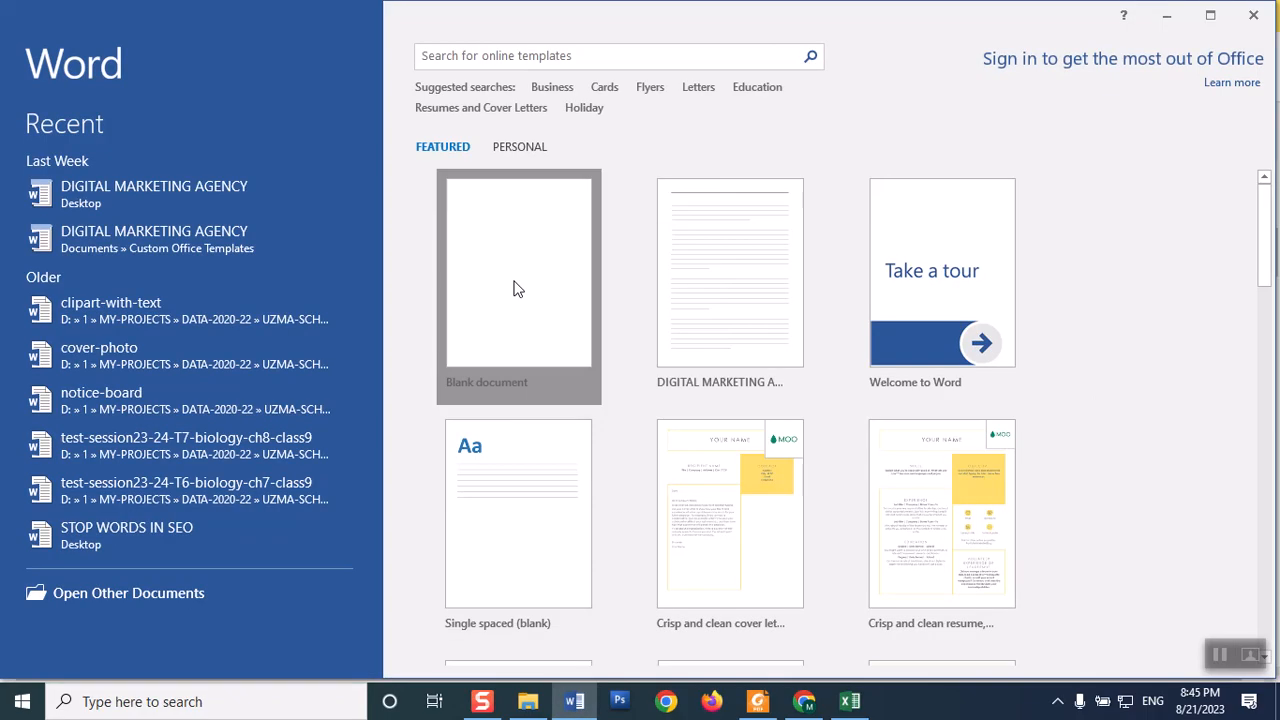
pyautogui.click(513, 289)
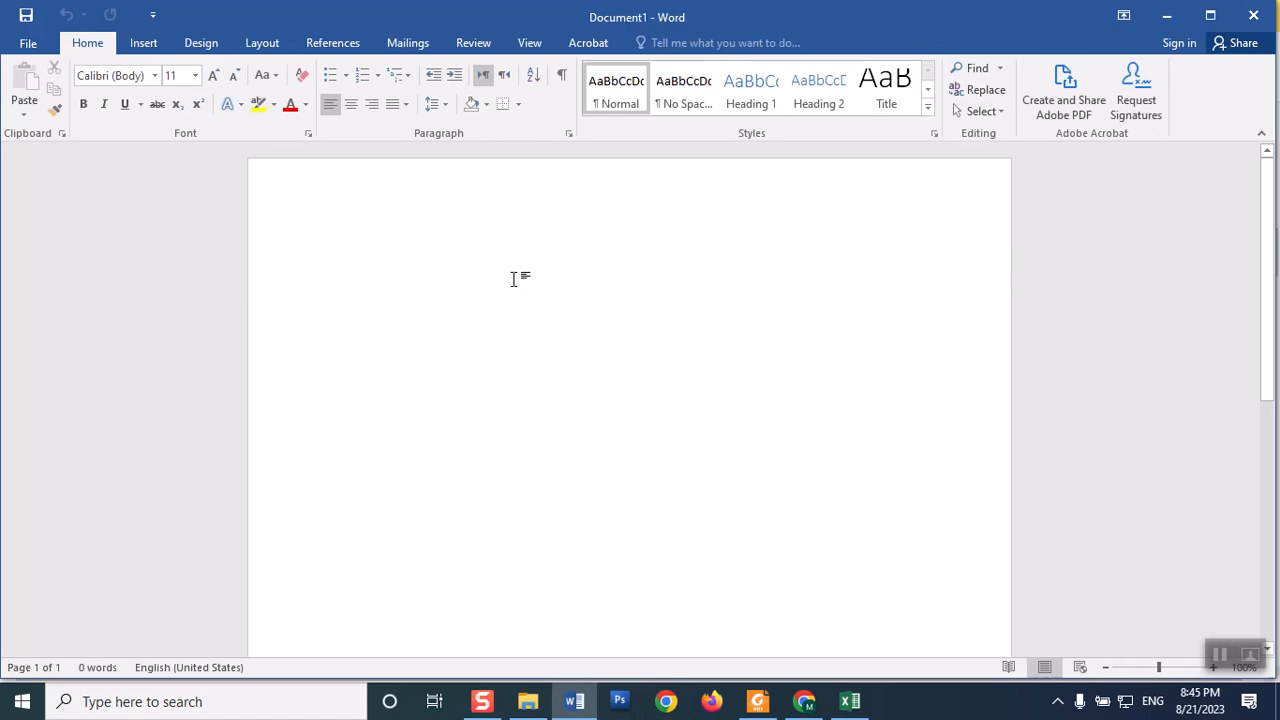
pyautogui.write('AL')
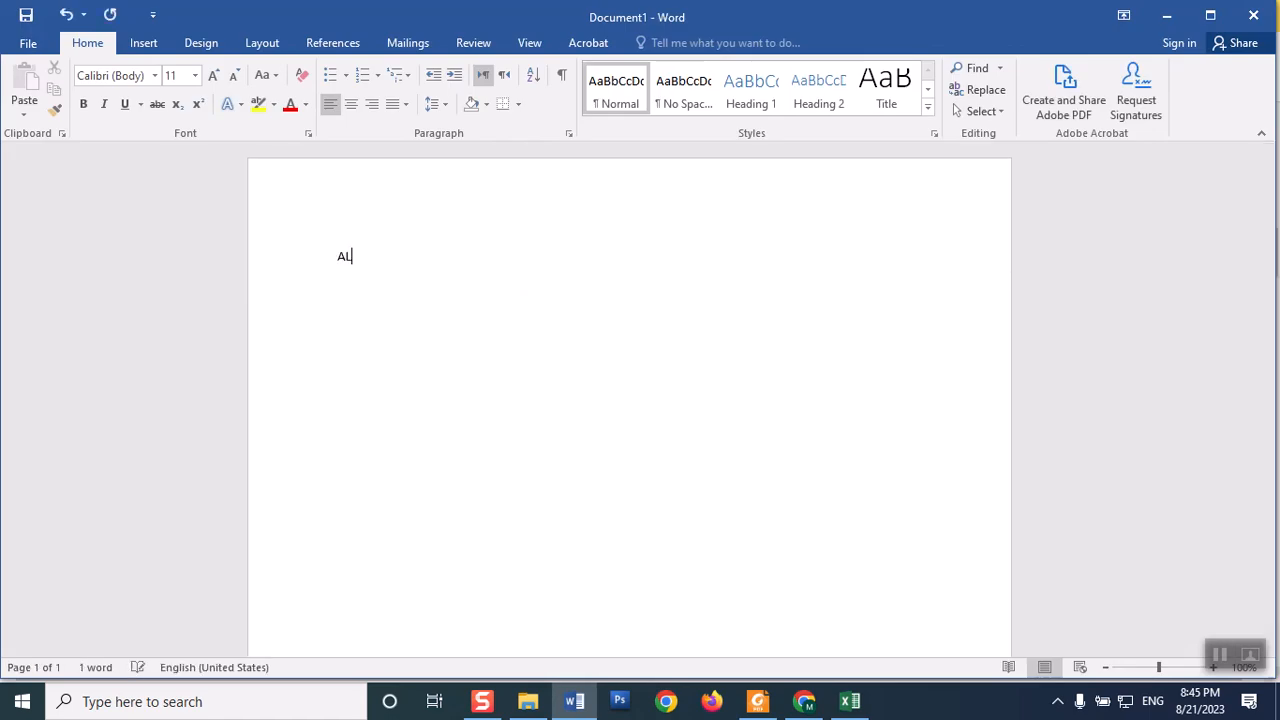
pyautogui.write('I')
pyautogui.press('Return')
pyautogui.click(1180, 668)
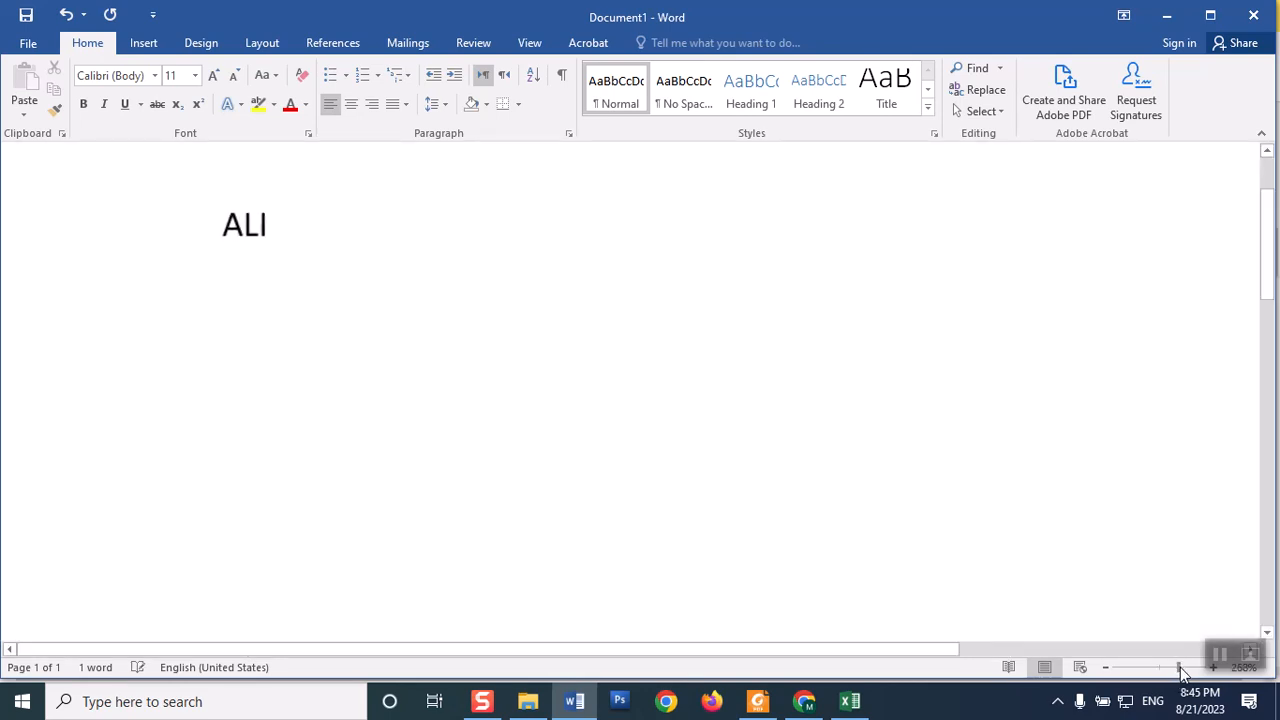
pyautogui.press('Return')
pyautogui.write('ali')
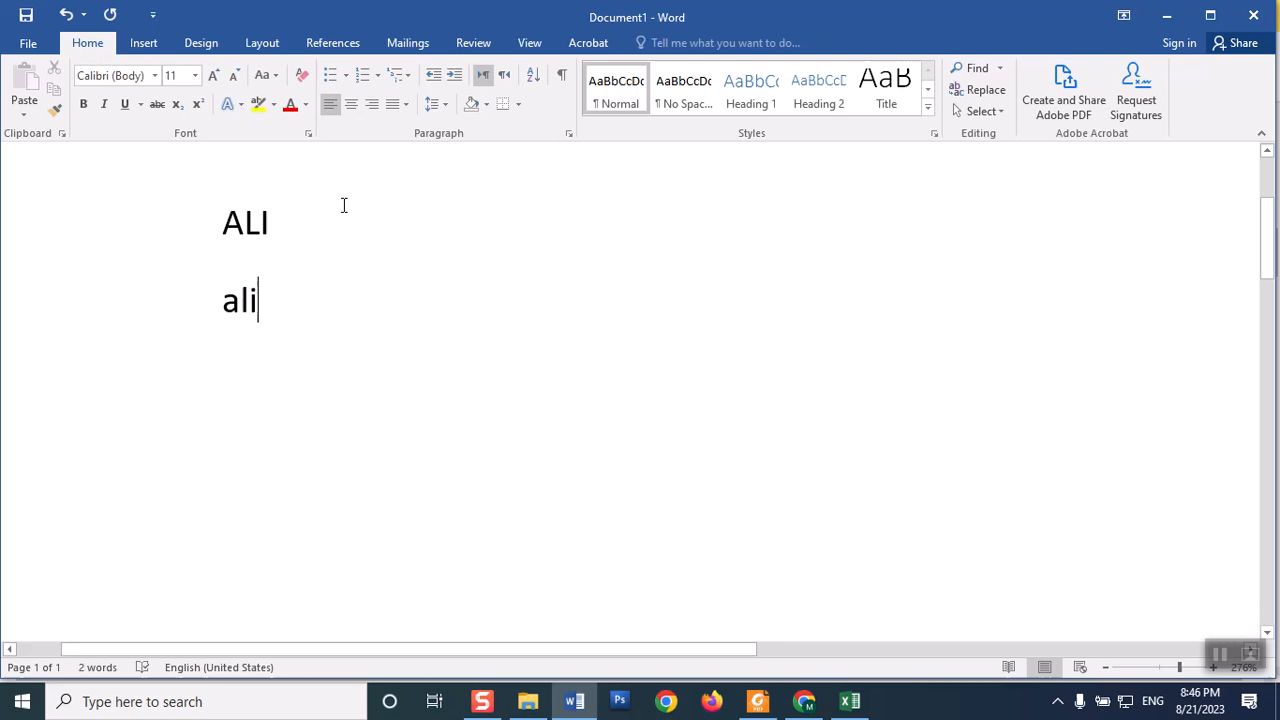
# - Compare the width of the uppercase and lowercase words by selecting each in turn, then minimize the Word document
pyautogui.click(276, 226)
pyautogui.click(240, 318)
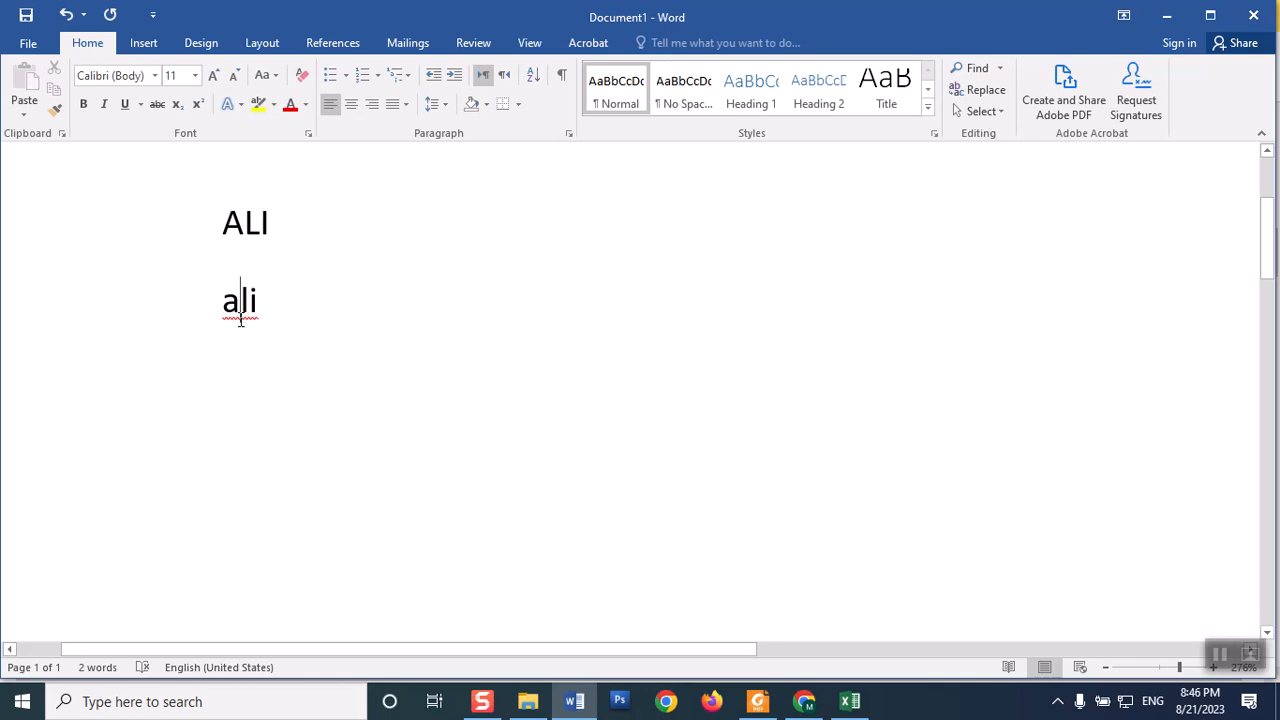
pyautogui.moveTo(214, 229); pyautogui.dragTo(258, 228)
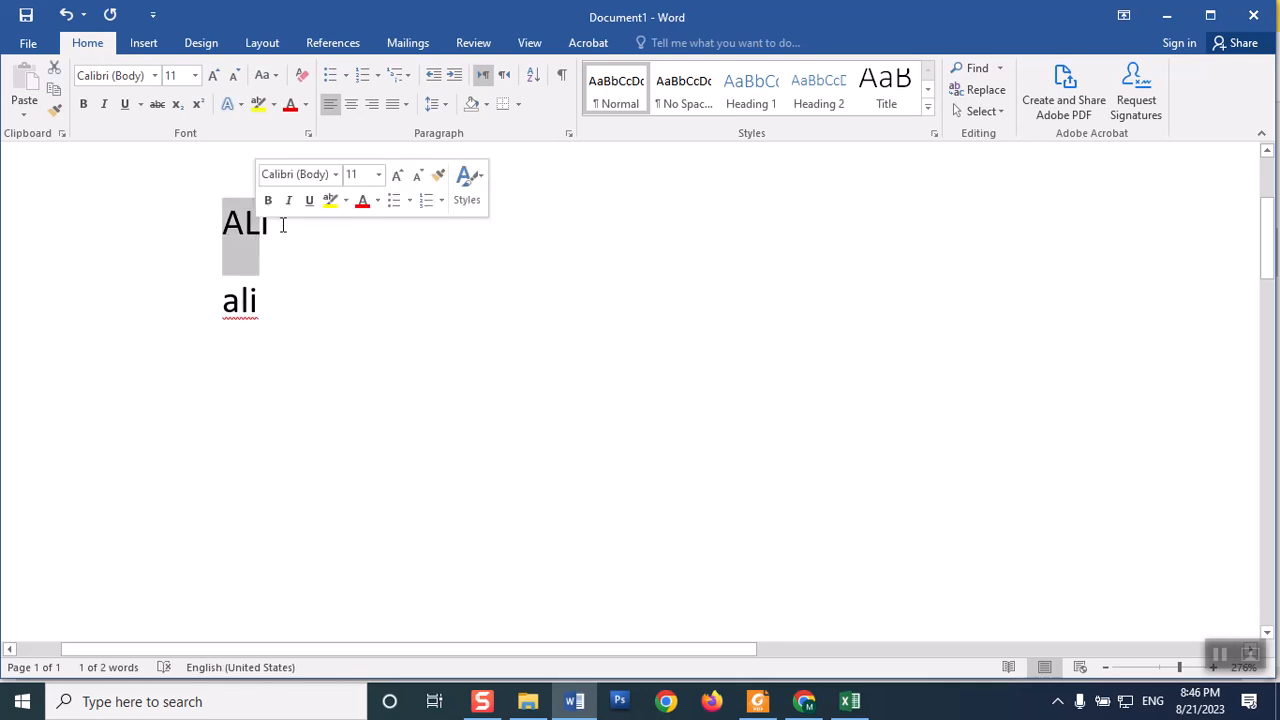
pyautogui.click(250, 318)
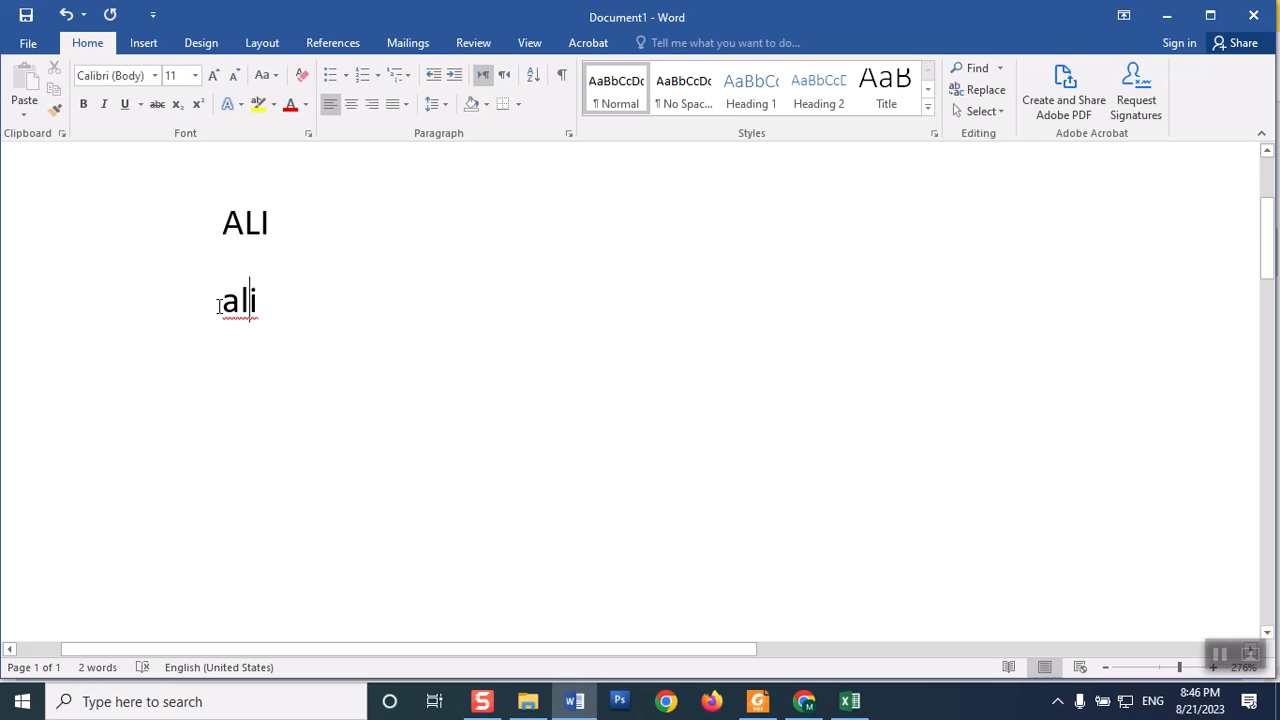
pyautogui.moveTo(217, 300); pyautogui.dragTo(268, 301)
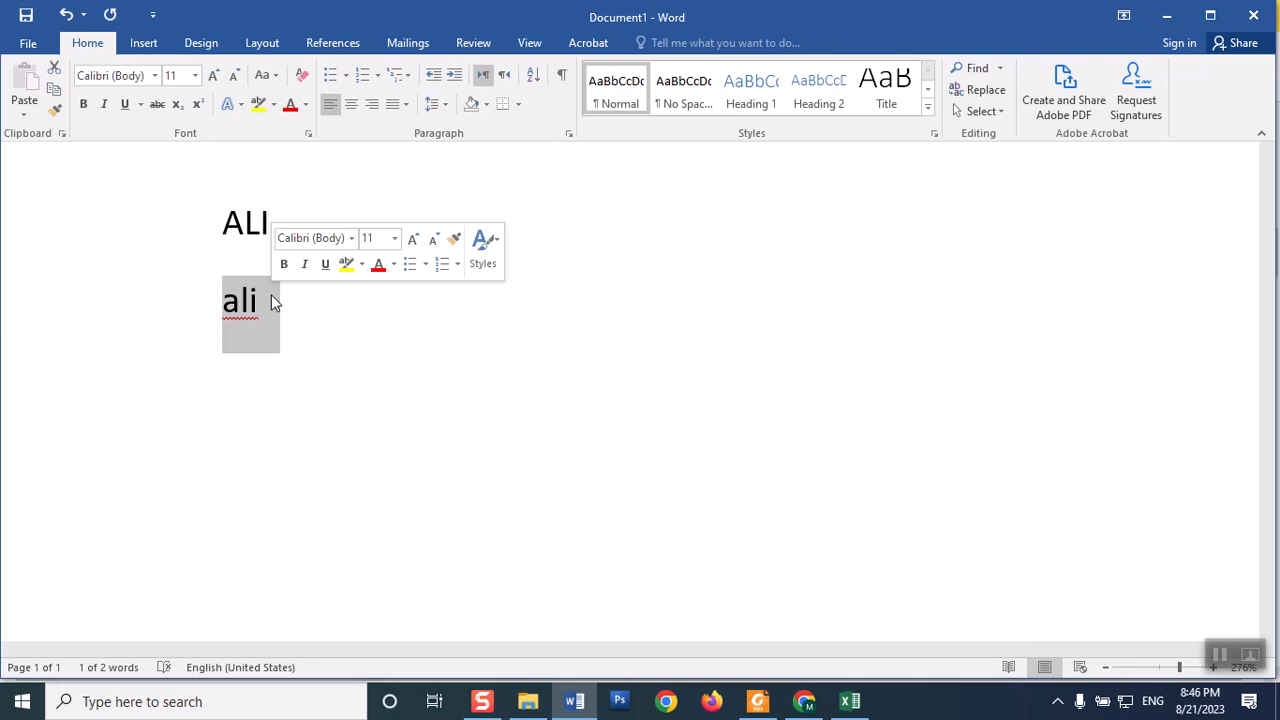
pyautogui.click(1170, 18)
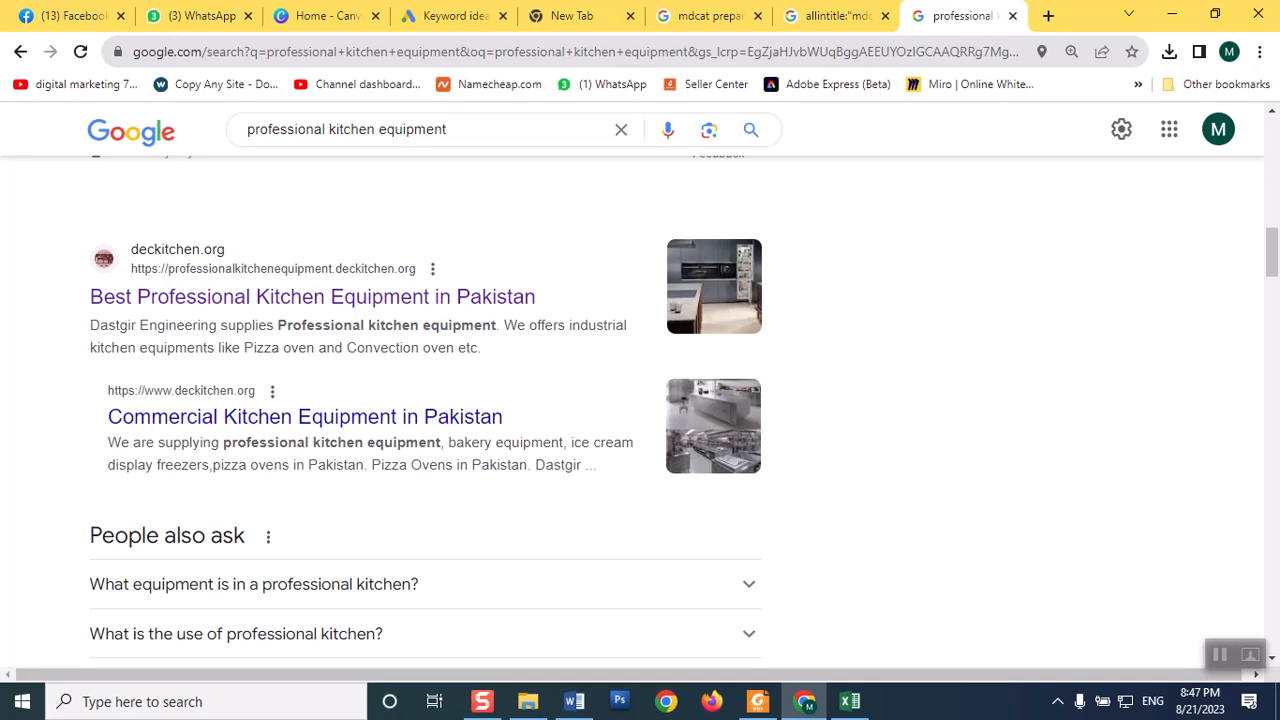
pyautogui.click(762, 704)
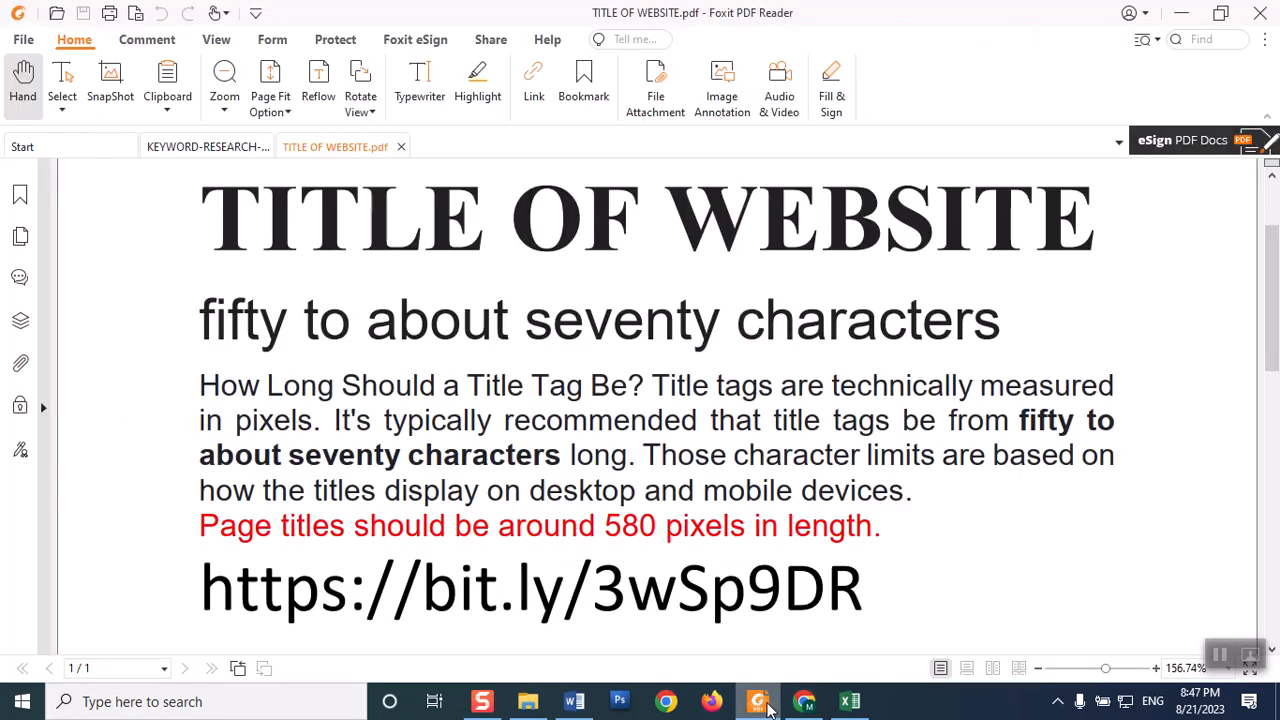
pyautogui.click(485, 600)
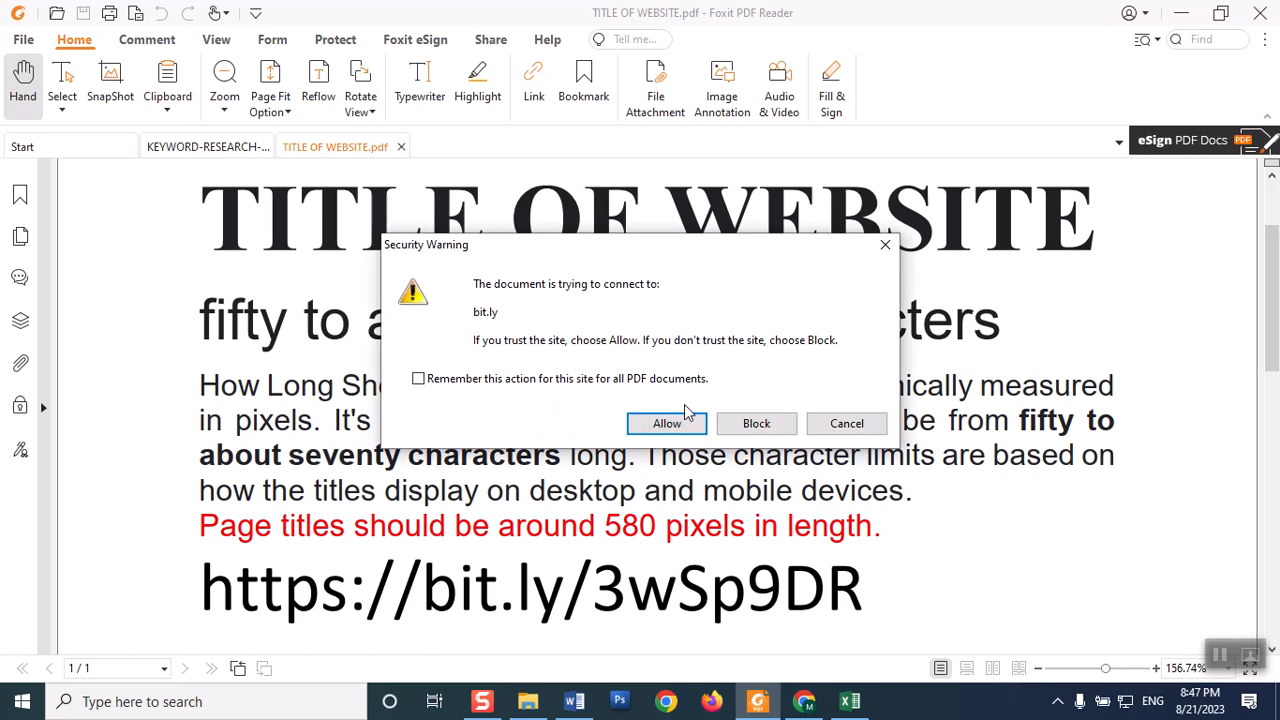
pyautogui.click(681, 424)
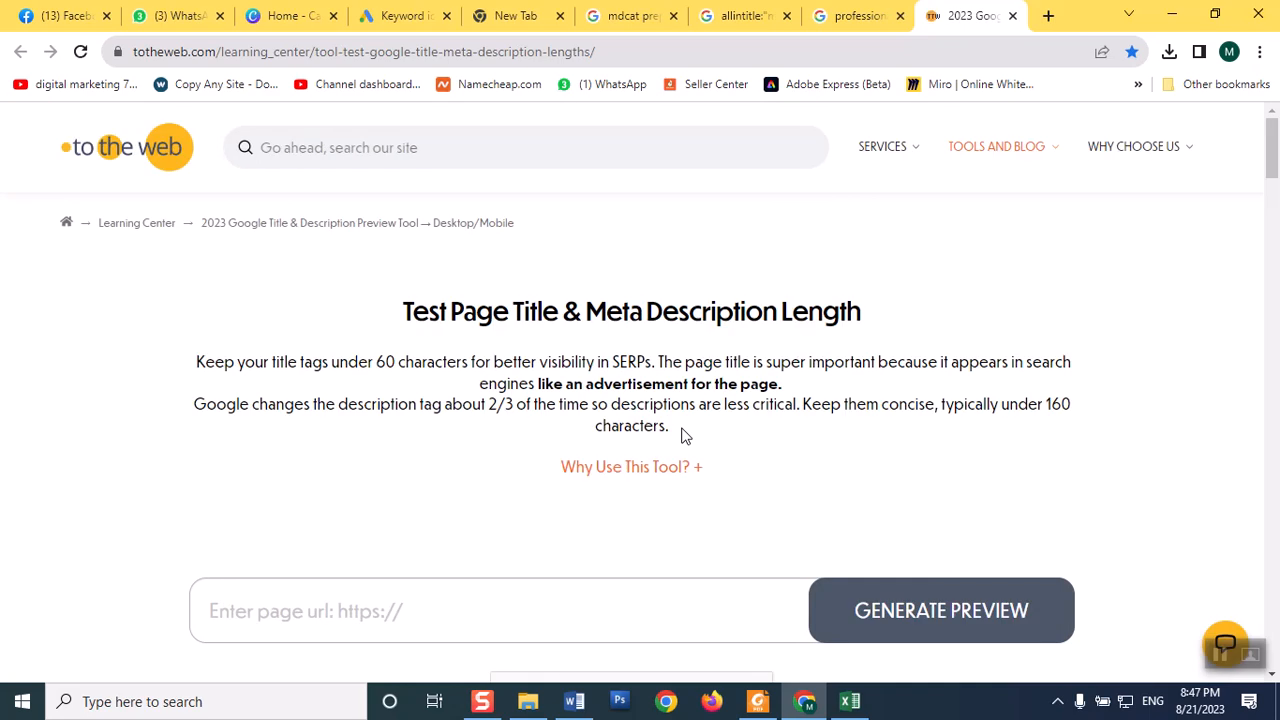
# - Enlarge the totheweb.com title and meta description length page to 175% zoom
pyautogui.click(208, 55)
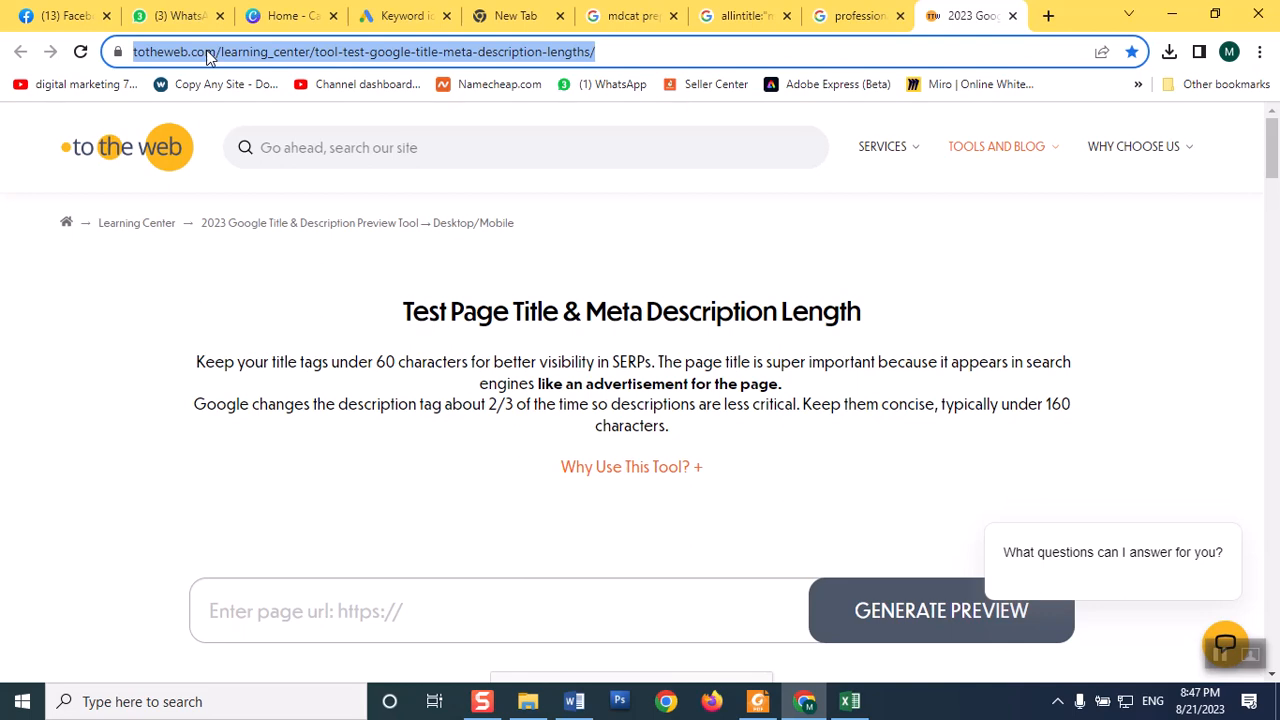
pyautogui.click(1259, 55)
pyautogui.click(1202, 269)
pyautogui.click(1203, 270)
pyautogui.click(1204, 272)
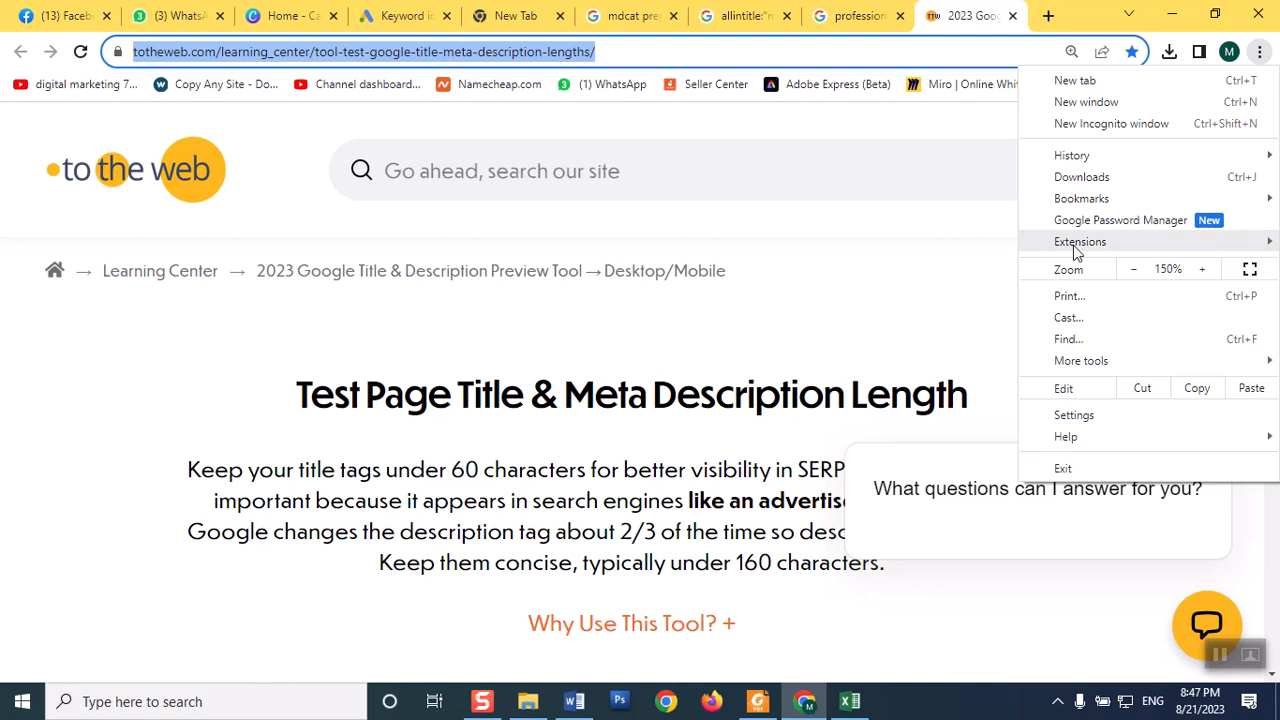
pyautogui.click(1202, 269)
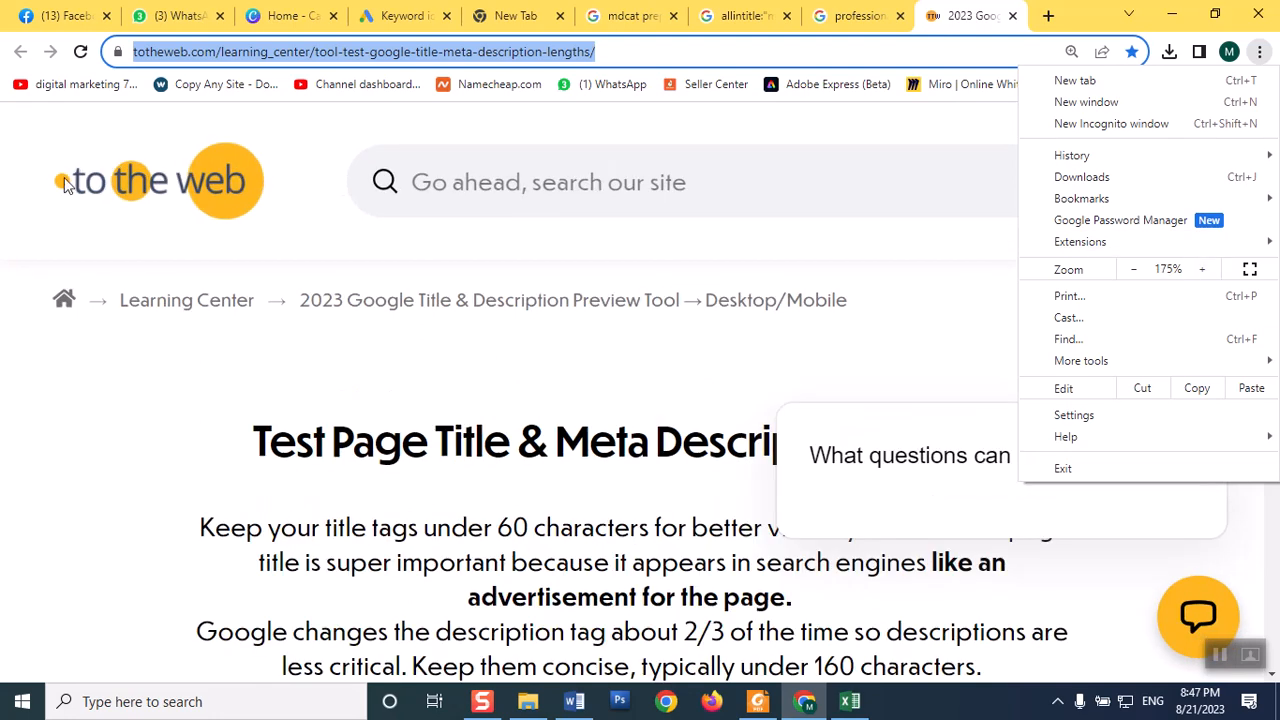
pyautogui.click(634, 54)
# - Copy the tool page's full URL, paste it over the lowercase word in the Word document, and view the whole link
pyautogui.click(260, 54)
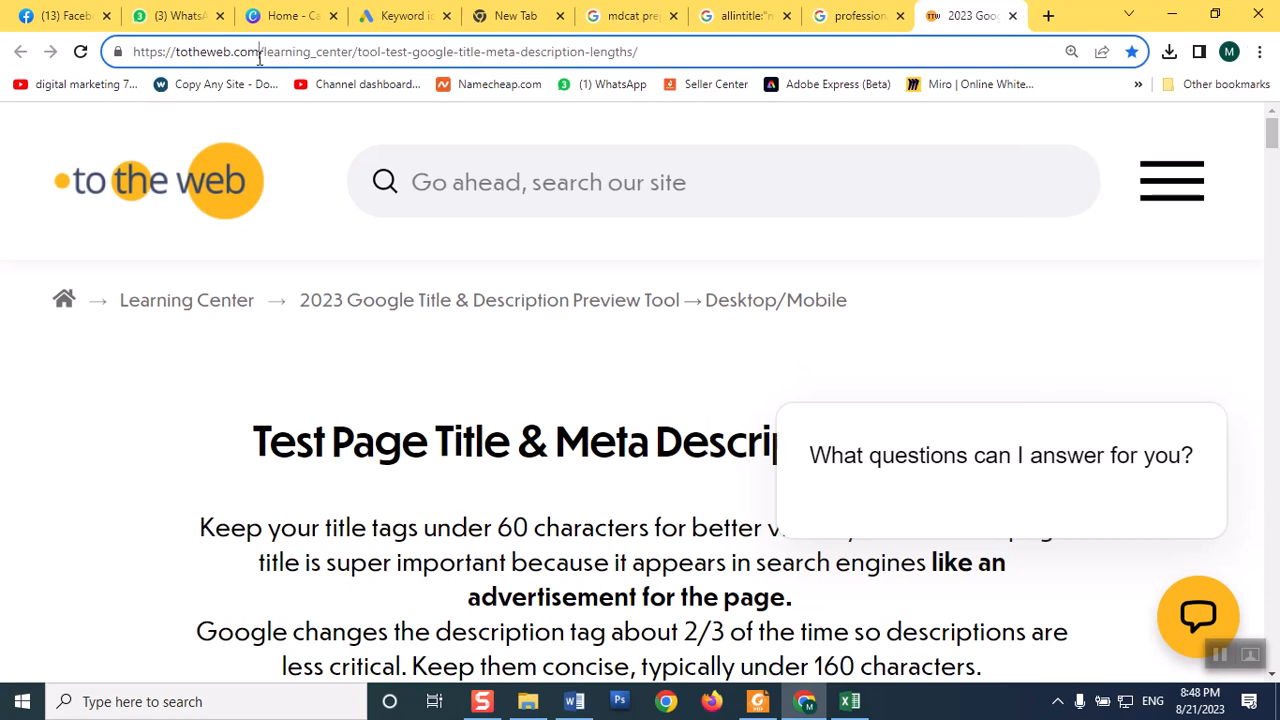
pyautogui.hotkey('ctrl', 'a')
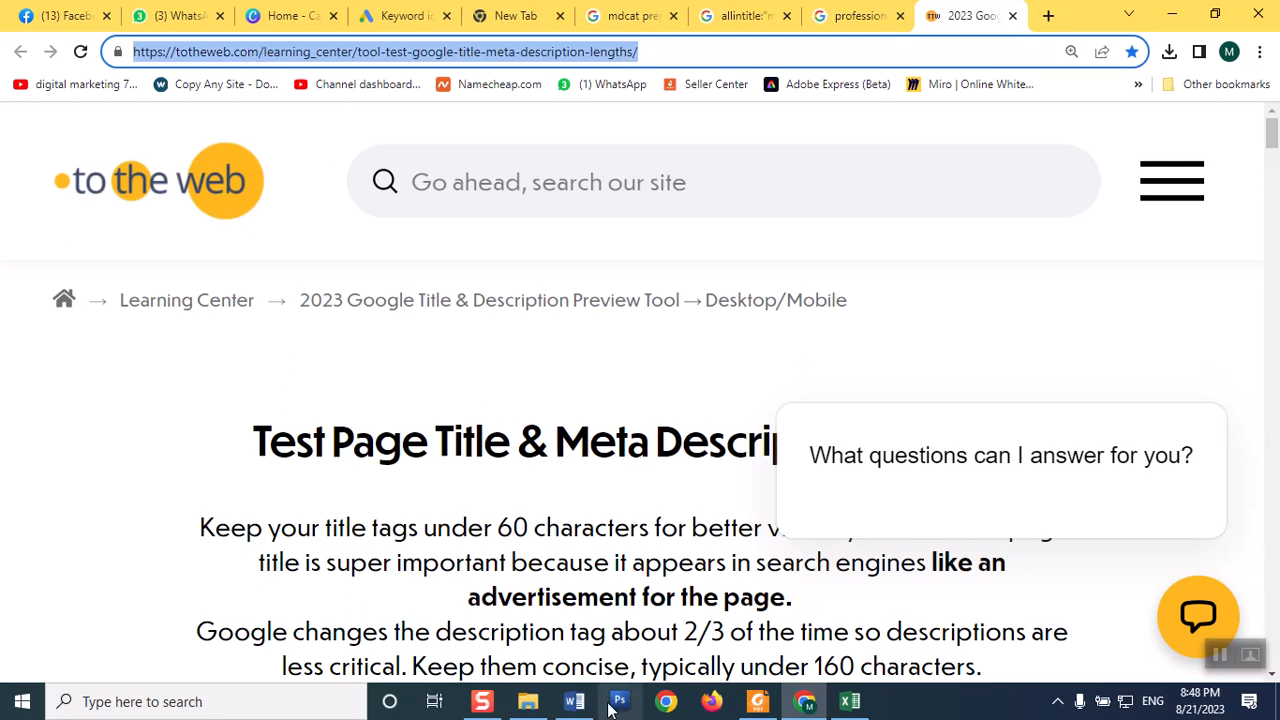
pyautogui.click(574, 702)
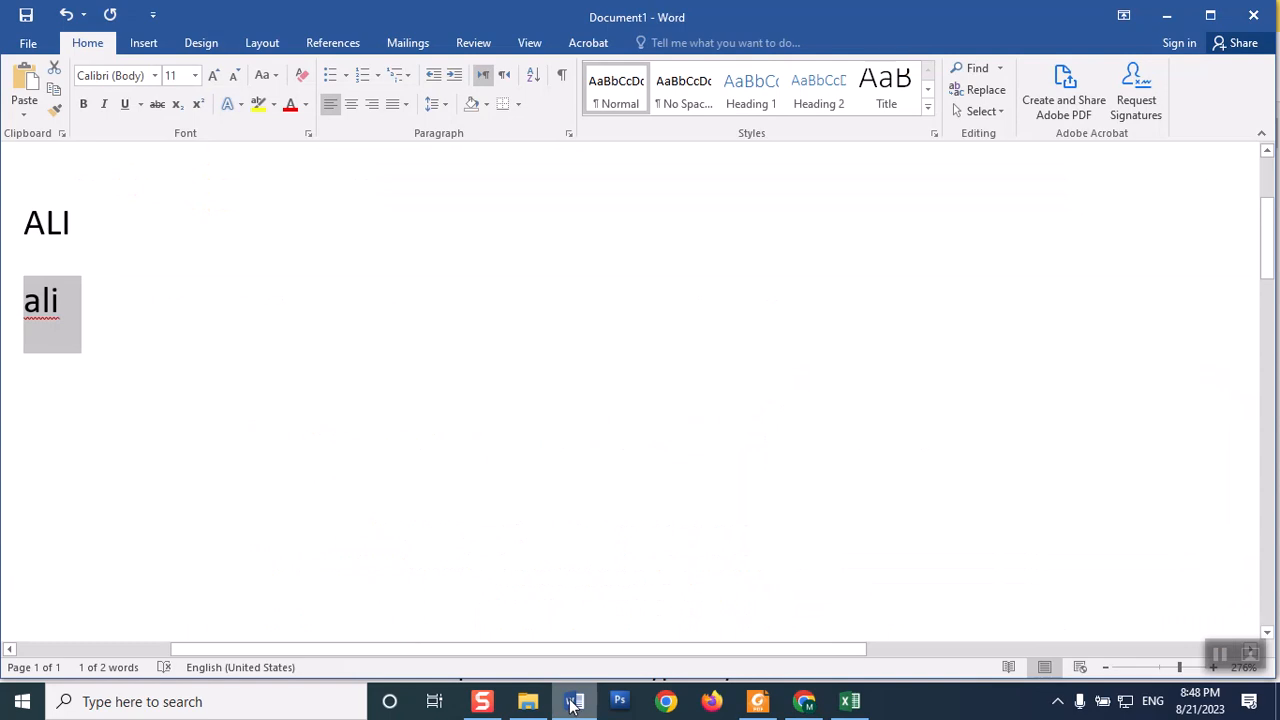
pyautogui.hotkey('ctrl', 'v')
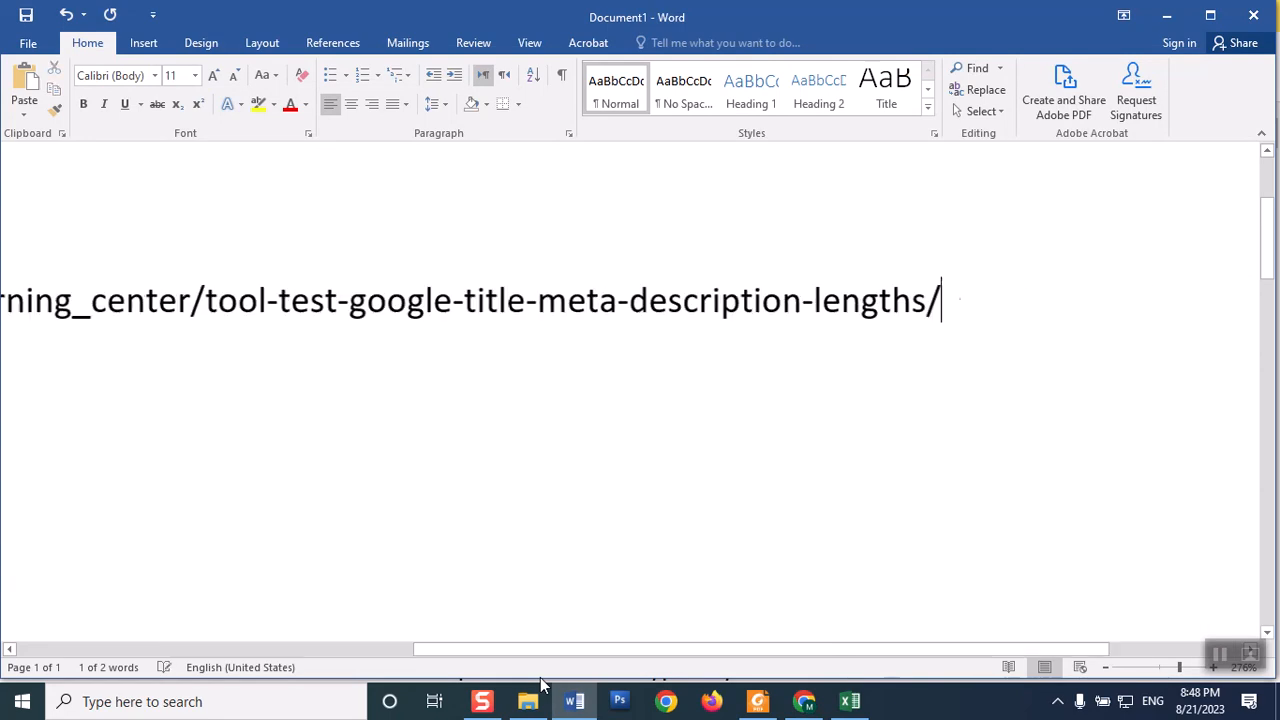
pyautogui.moveTo(508, 649); pyautogui.dragTo(170, 623)
pyautogui.click(252, 400)
pyautogui.scroll(2, 527, 344)
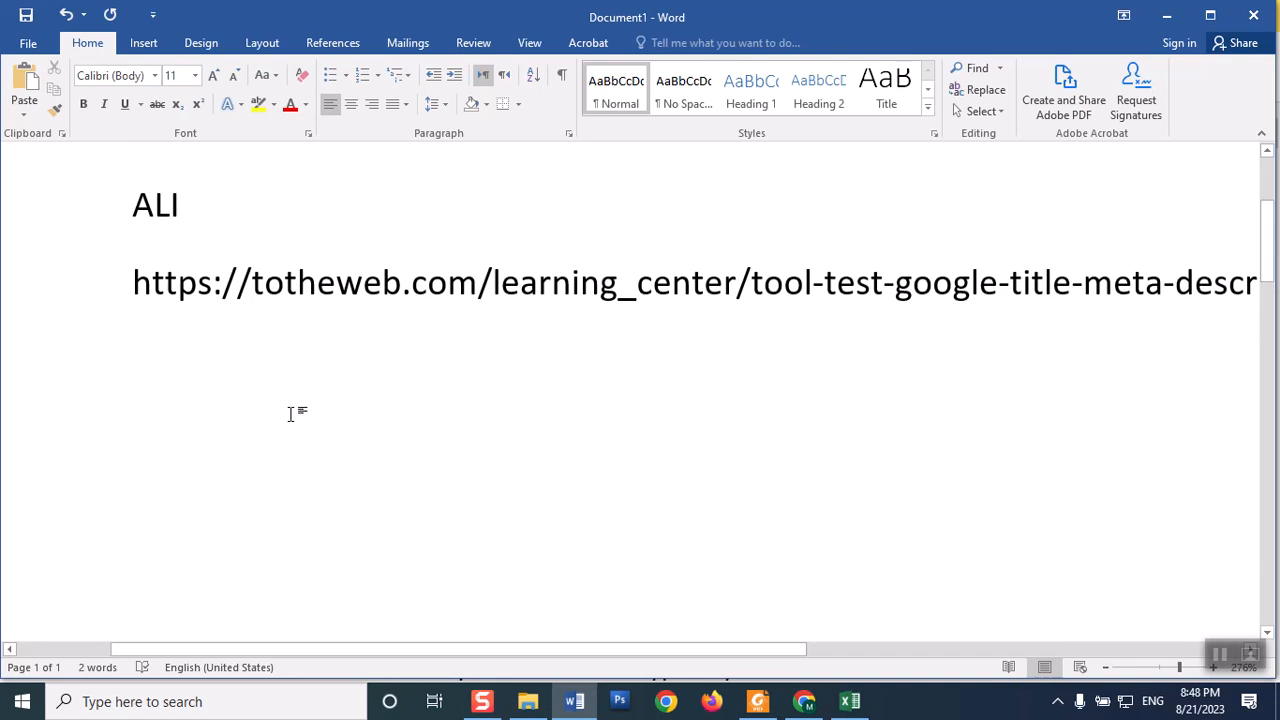
pyautogui.moveTo(250, 650); pyautogui.dragTo(563, 658)
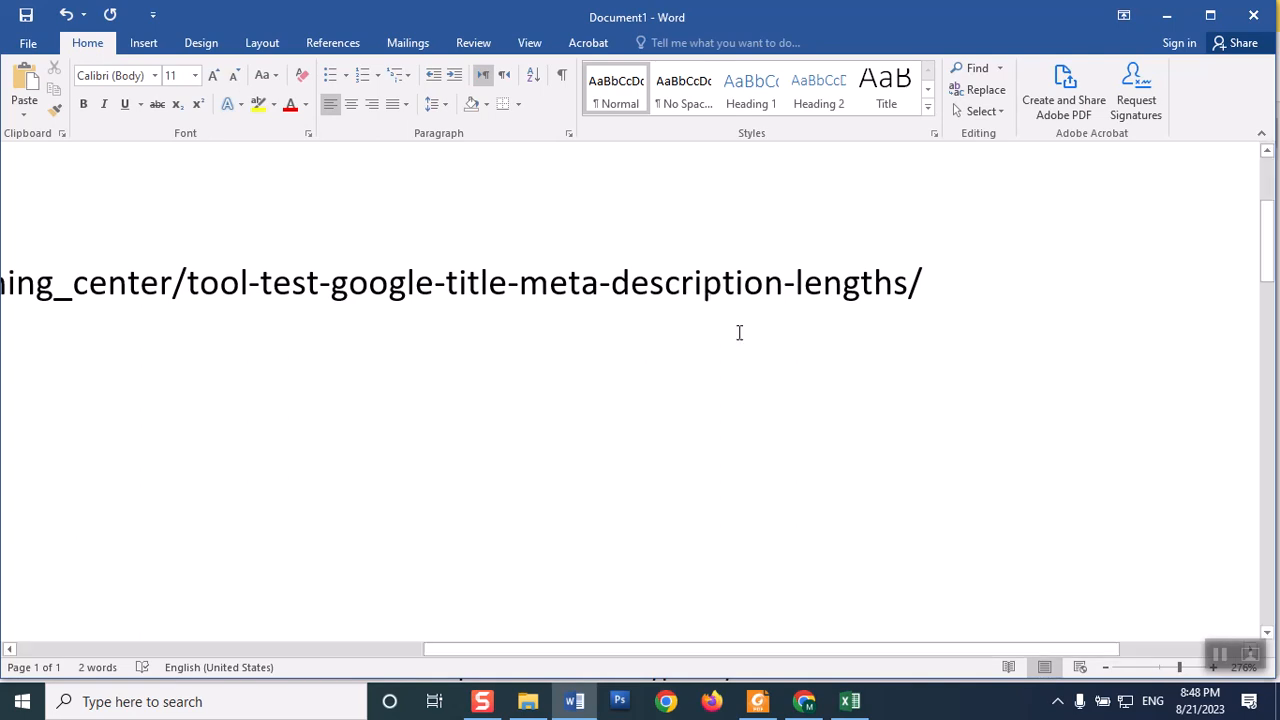
# - Return to the title length tool in Chrome and reduce the page zoom around its URL field and result areas
pyautogui.click(808, 704)
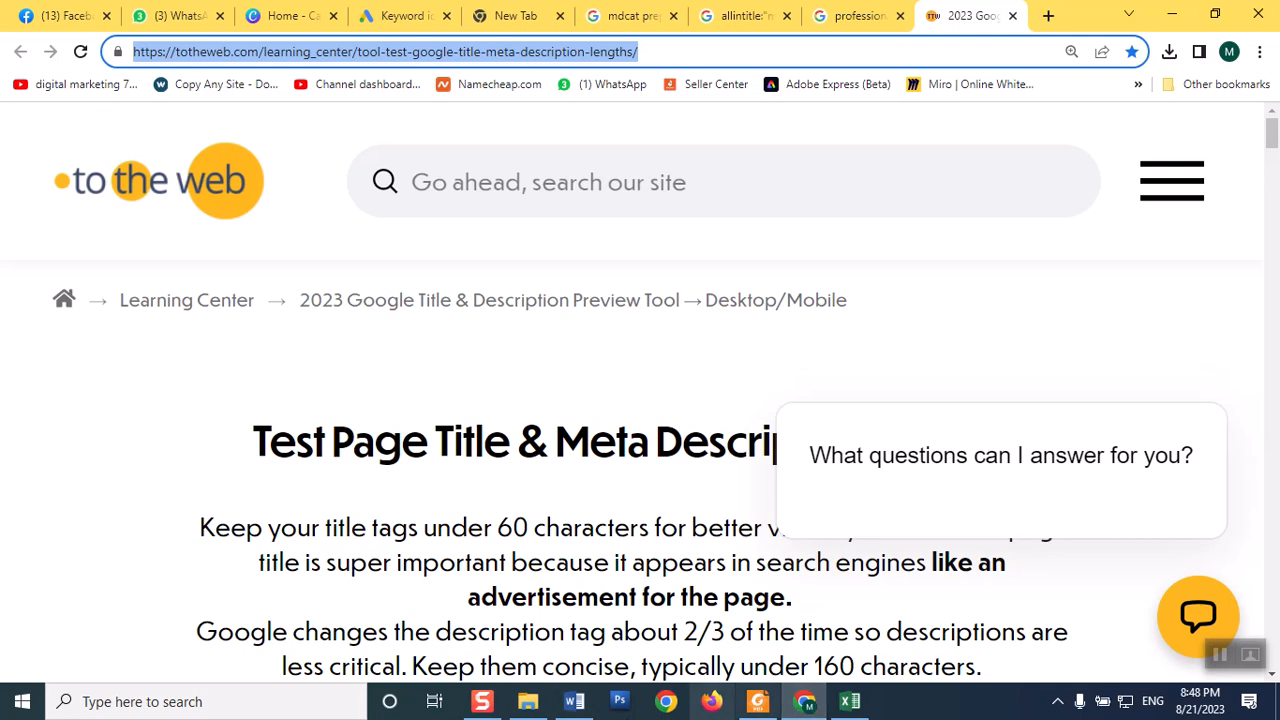
pyautogui.click(1270, 170)
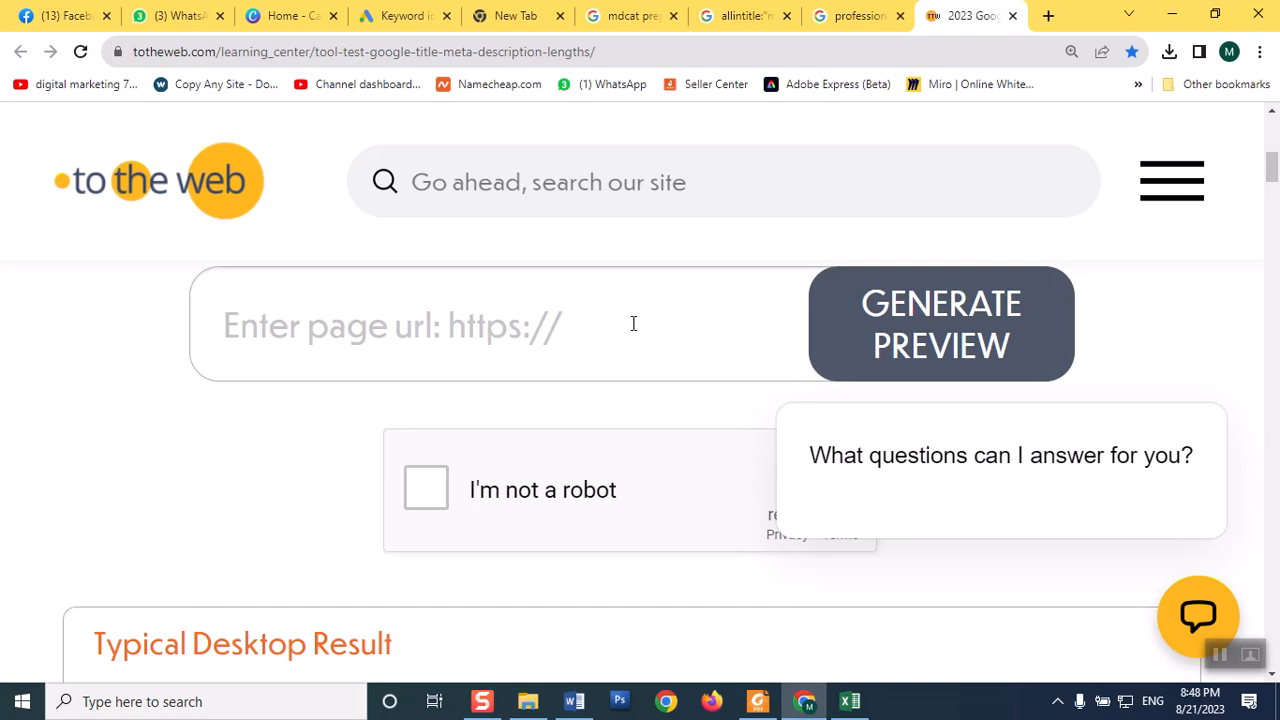
pyautogui.click(1259, 51)
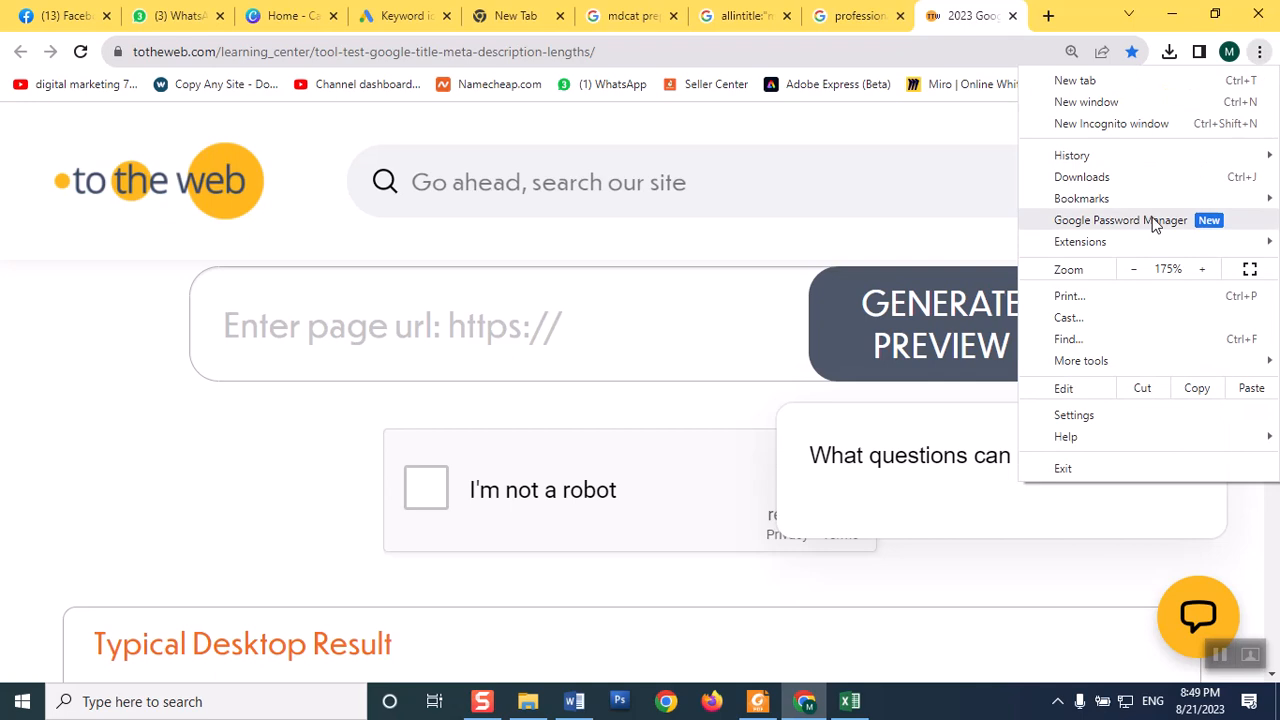
pyautogui.click(1140, 270)
pyautogui.click(1140, 270)
pyautogui.click(1140, 270)
pyautogui.click(1140, 270)
pyautogui.click(1141, 271)
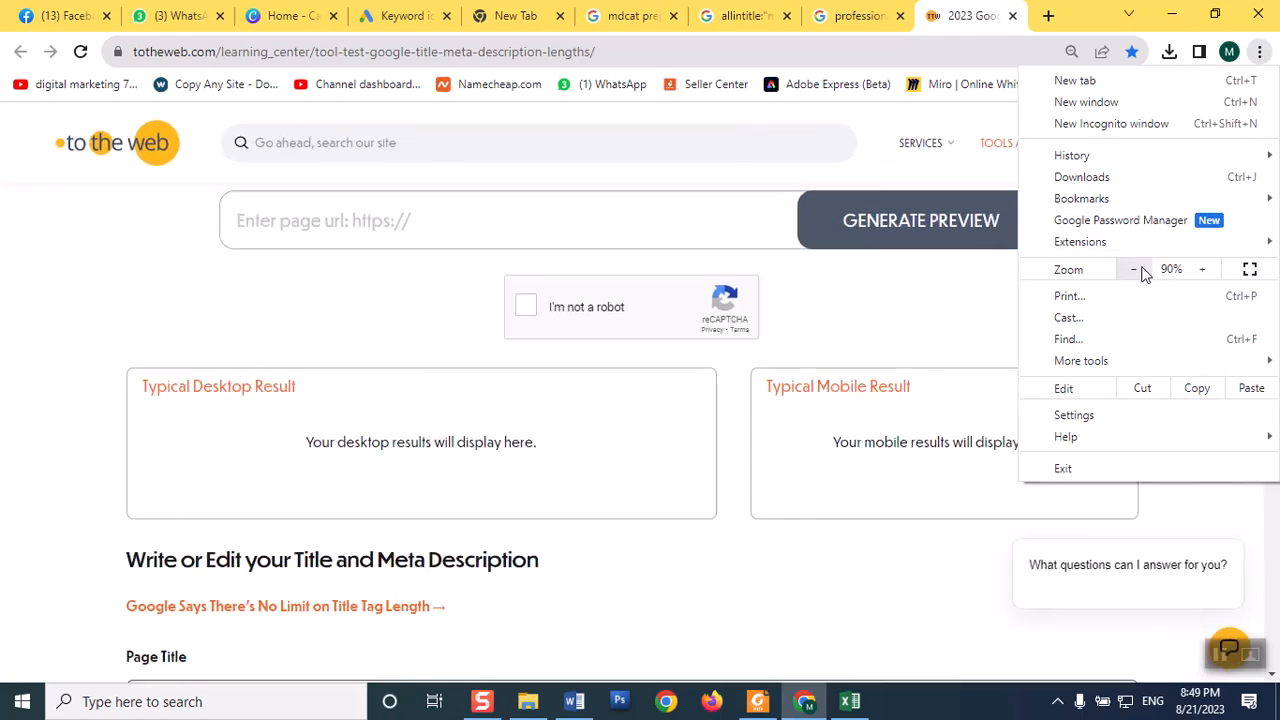
pyautogui.click(1202, 270)
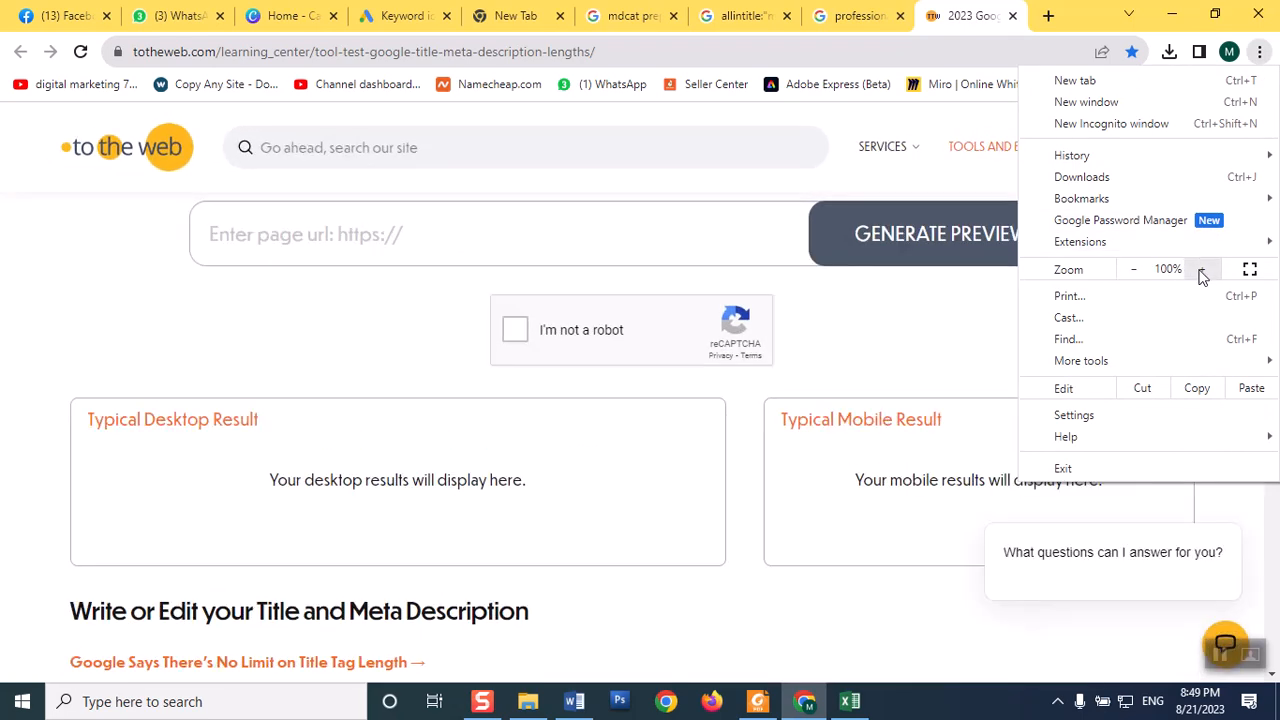
pyautogui.click(1202, 270)
pyautogui.click(410, 345)
pyautogui.click(453, 257)
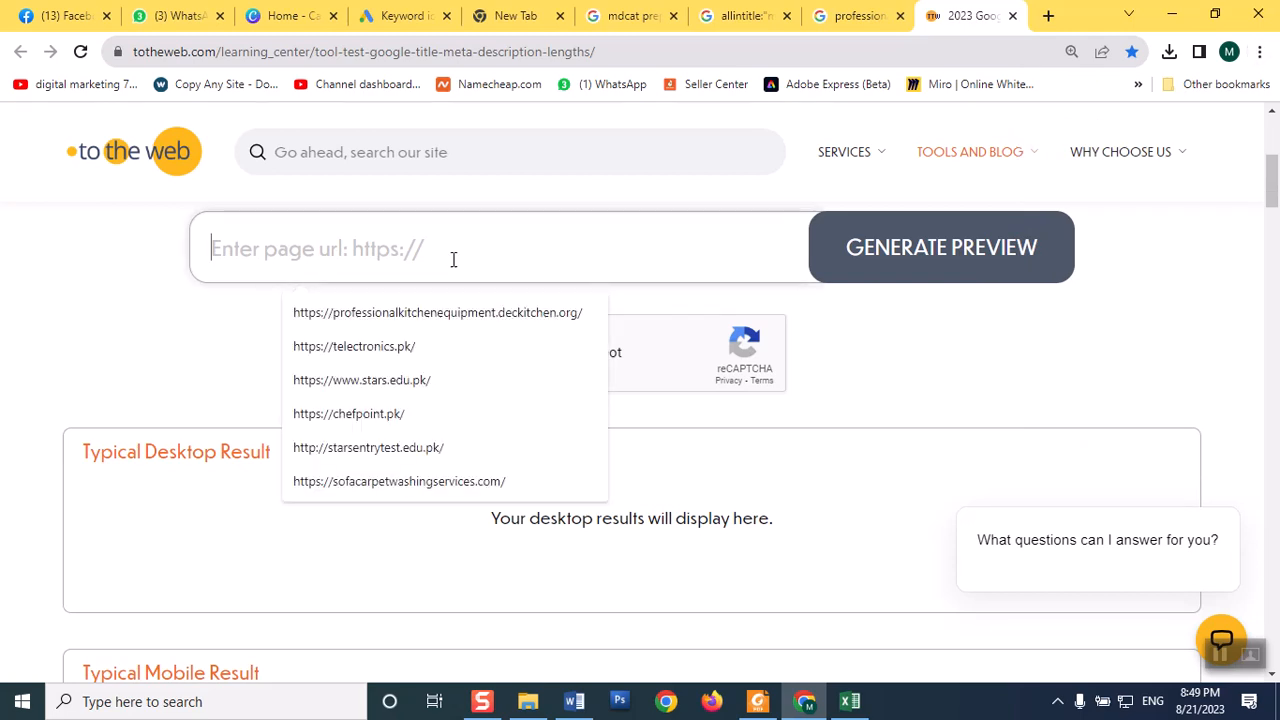
pyautogui.click(443, 311)
pyautogui.click(921, 247)
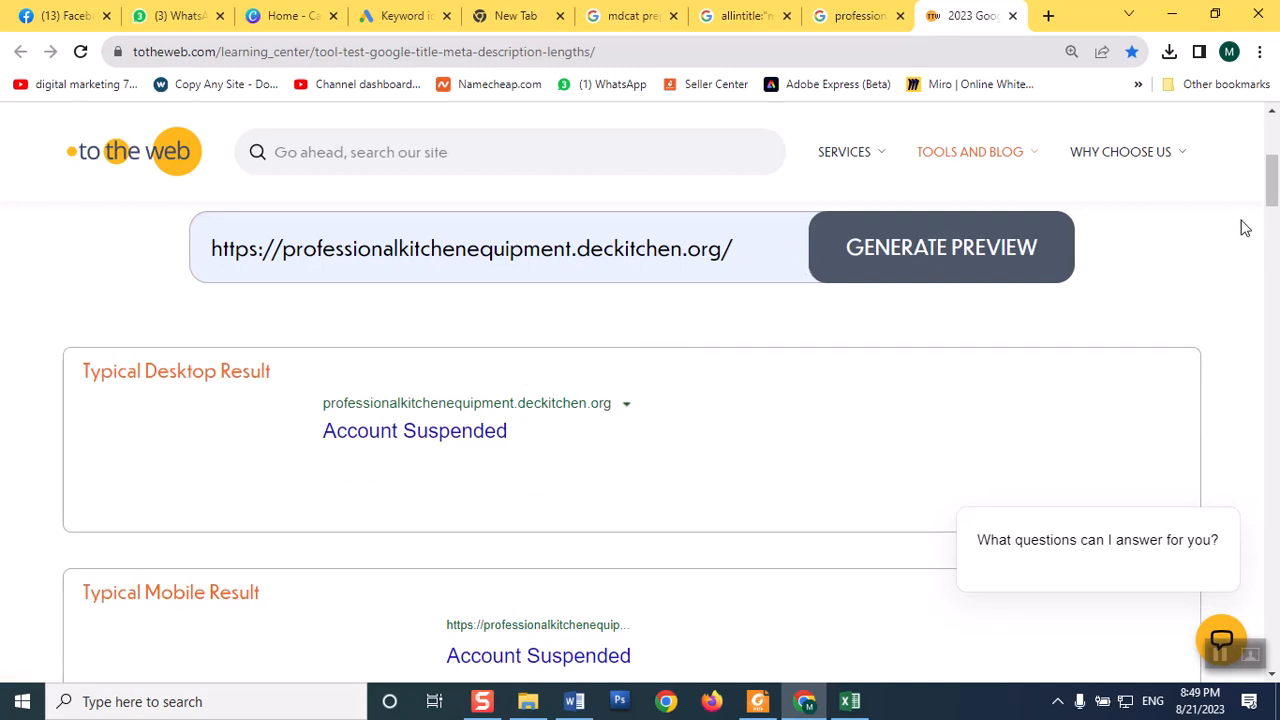
pyautogui.click(948, 272)
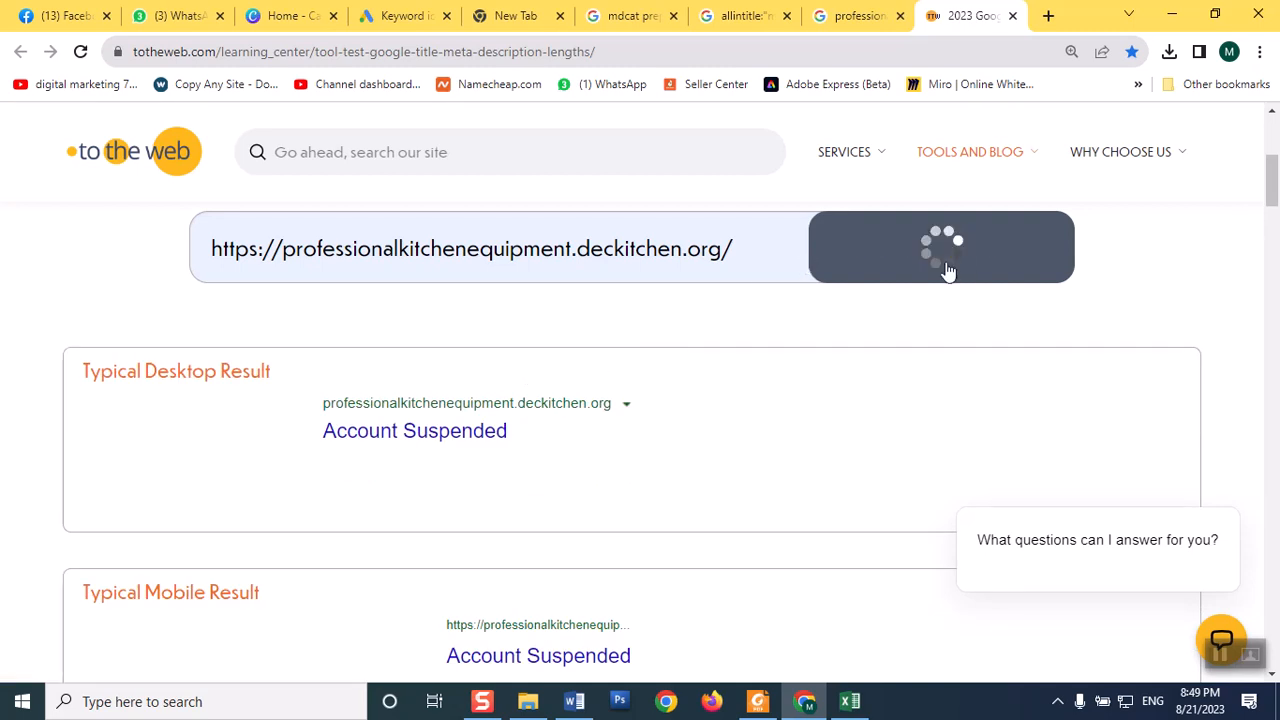
# - Open the "Best Professional Kitchen Equipment in Pakistan" result from the Google results and copy its full URL
pyautogui.moveTo(1265, 194)
pyautogui.mouseDown()
pyautogui.moveTo(1265, 238)
pyautogui.moveTo(1262, 186)
pyautogui.mouseUp()
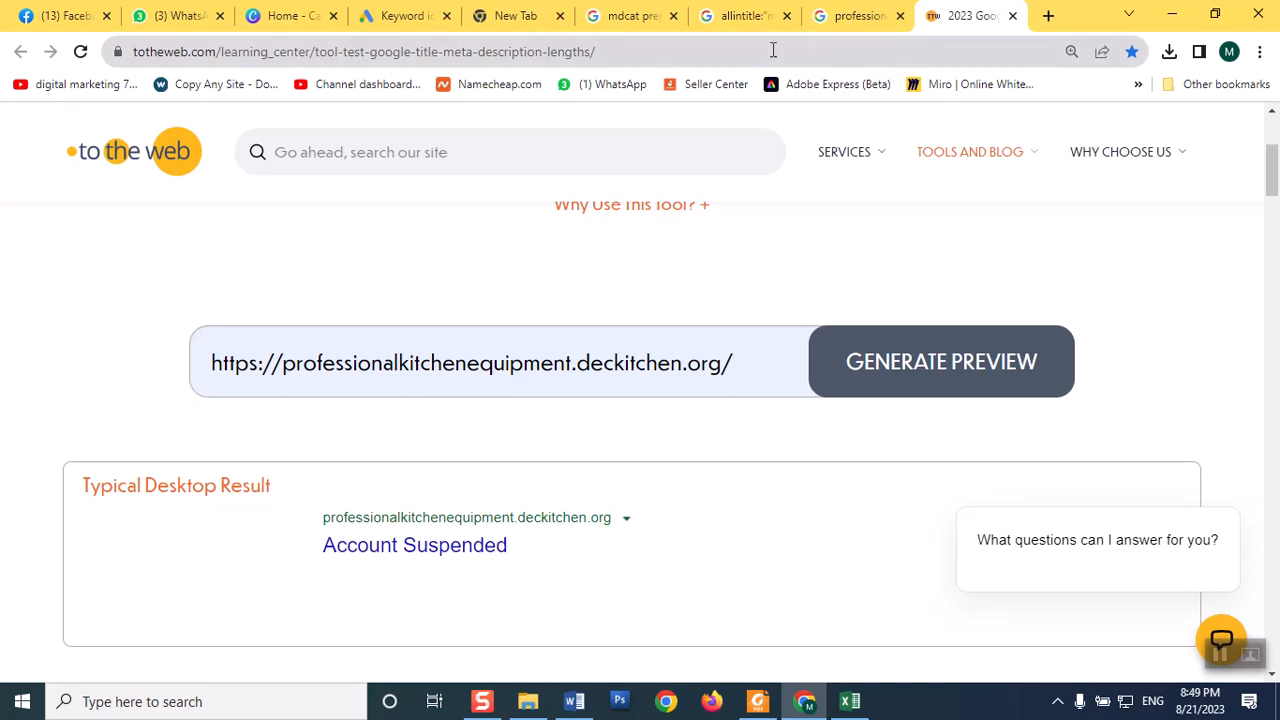
pyautogui.click(830, 20)
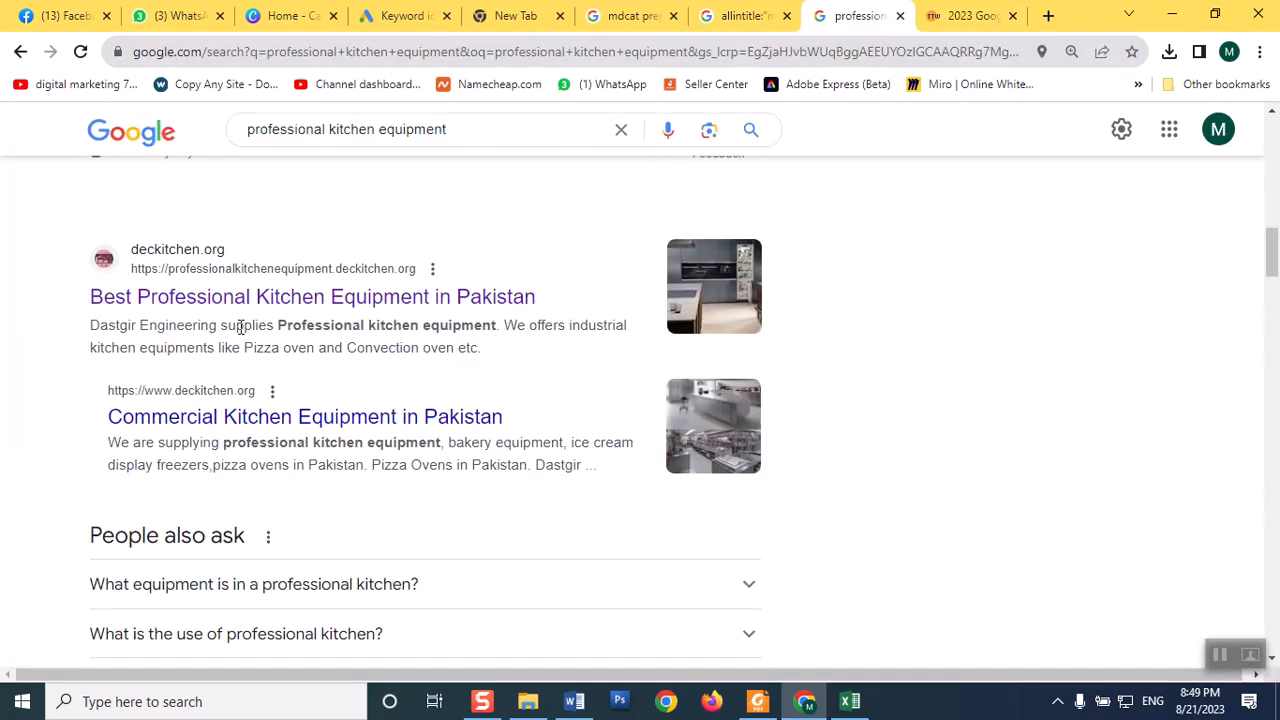
pyautogui.click(251, 297)
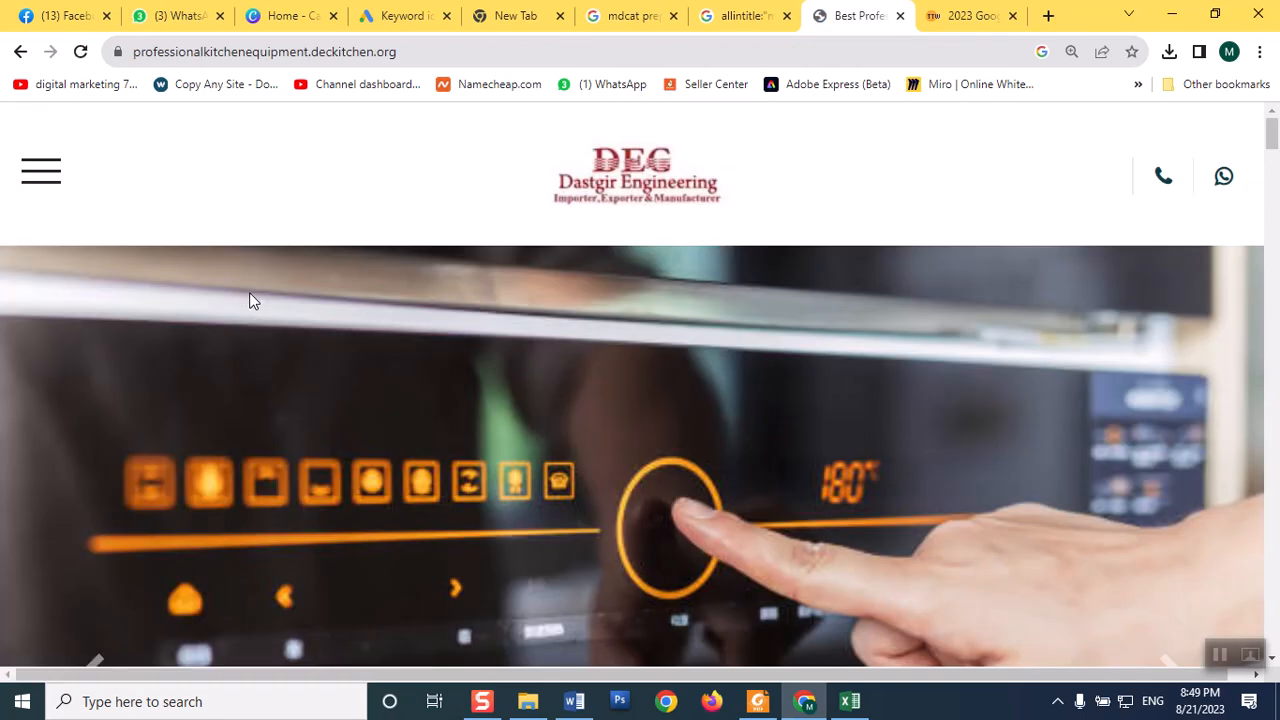
pyautogui.doubleClick(605, 60)
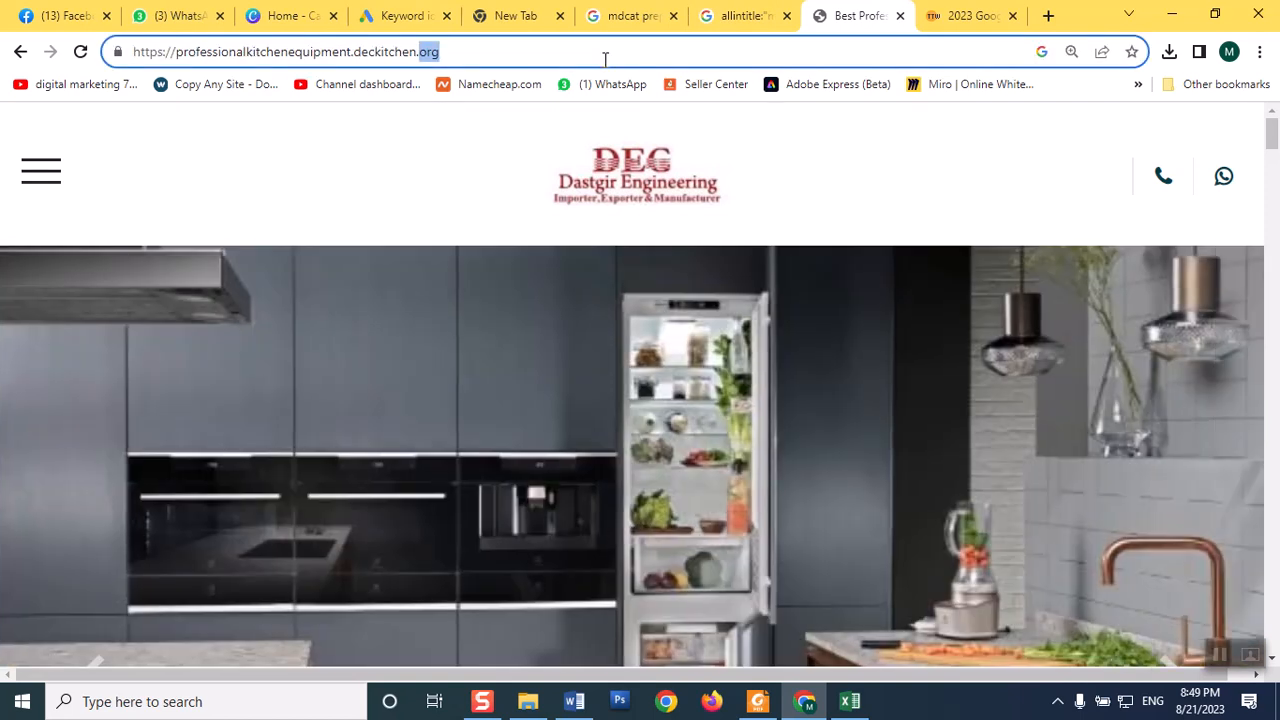
pyautogui.tripleClick(414, 56)
pyautogui.hotkey('ctrl', 'c')
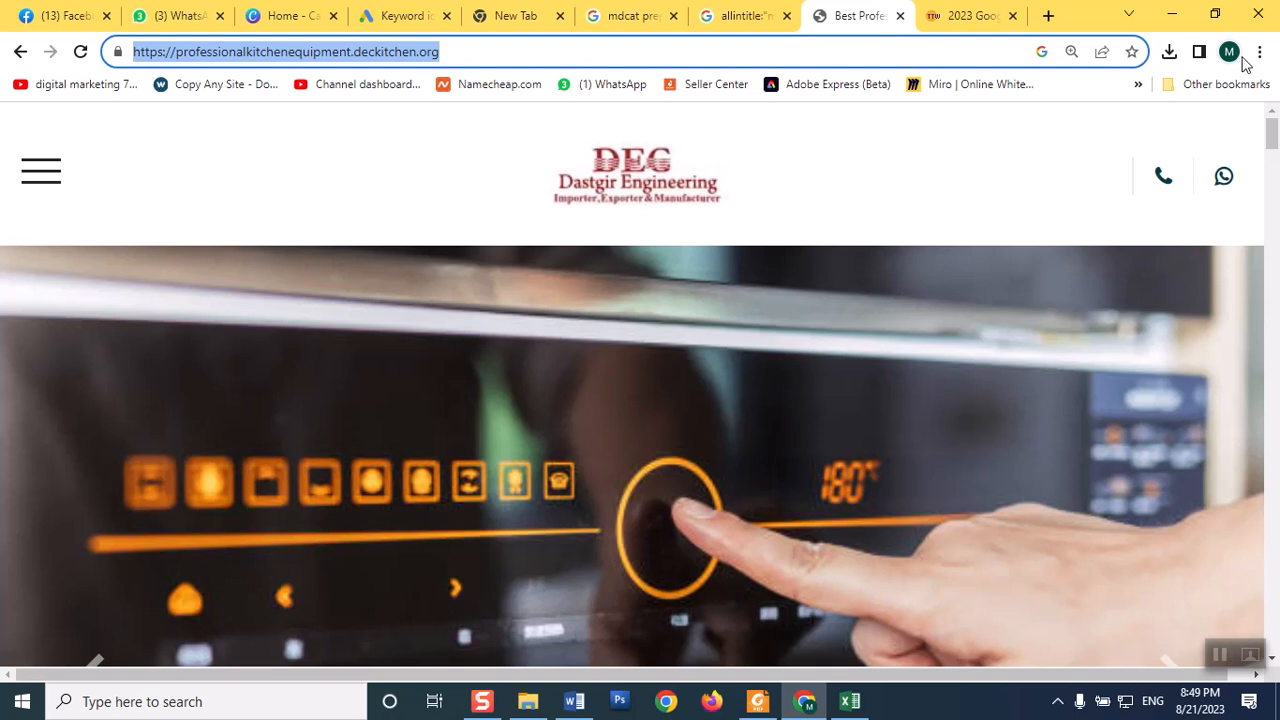
# - Load the copied site URL in a new Incognito window to check the live page, and minimize that window
pyautogui.click(1259, 52)
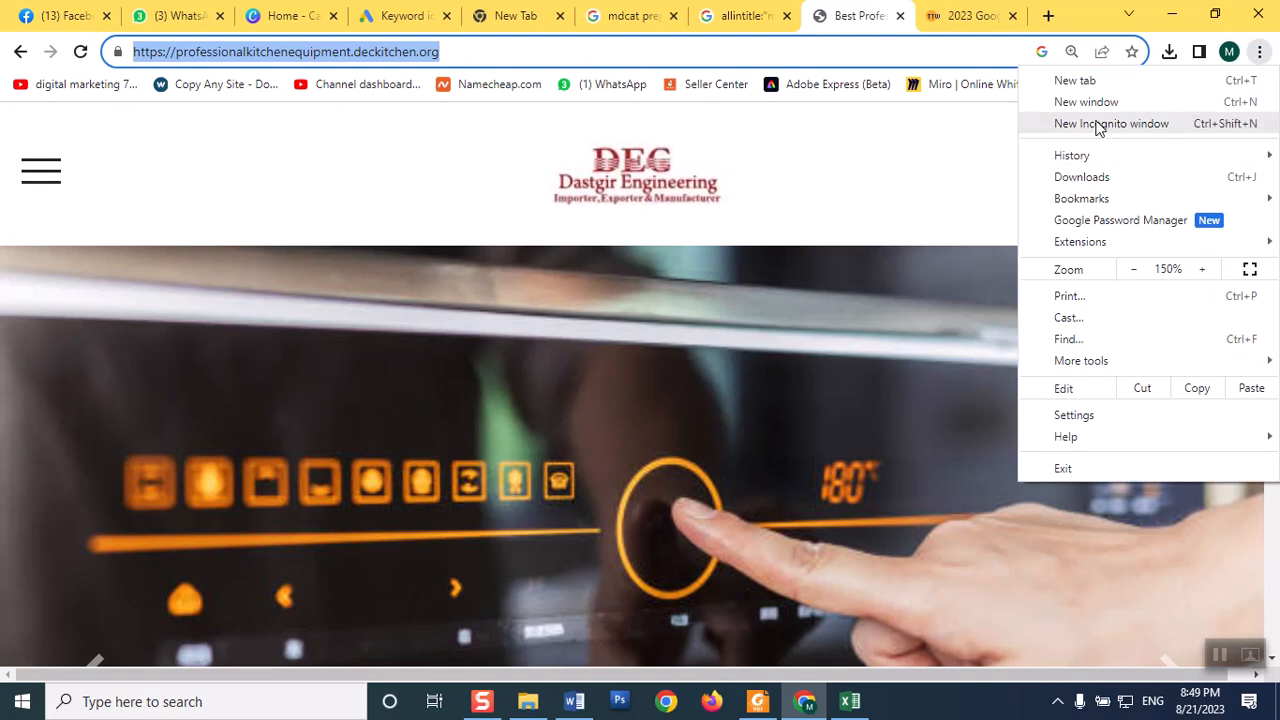
pyautogui.click(1145, 128)
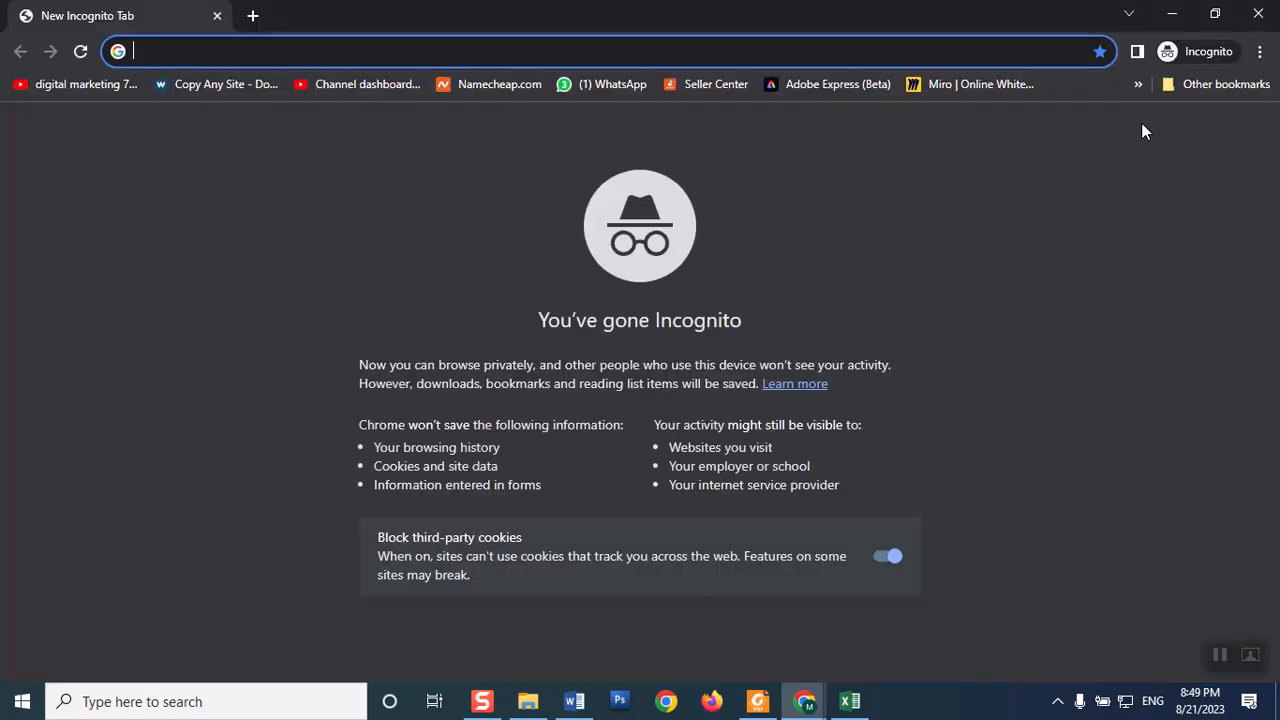
pyautogui.hotkey('ctrl', 'v')
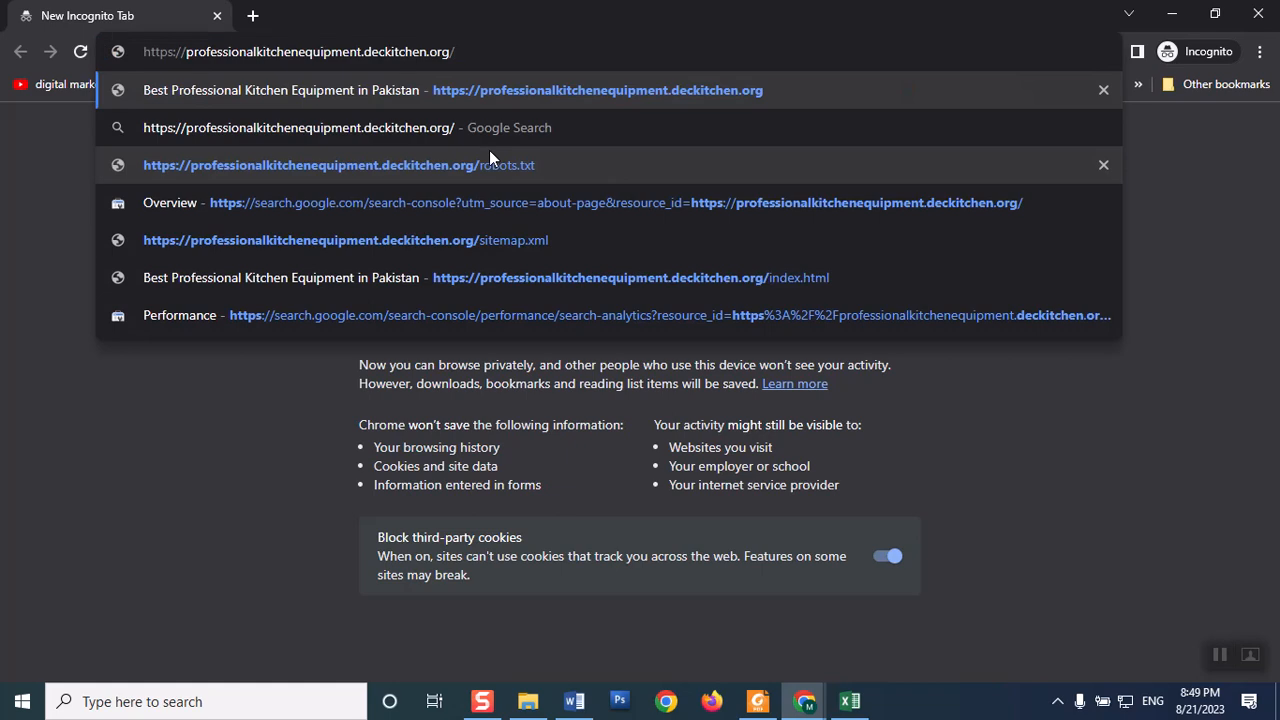
pyautogui.press('Return')
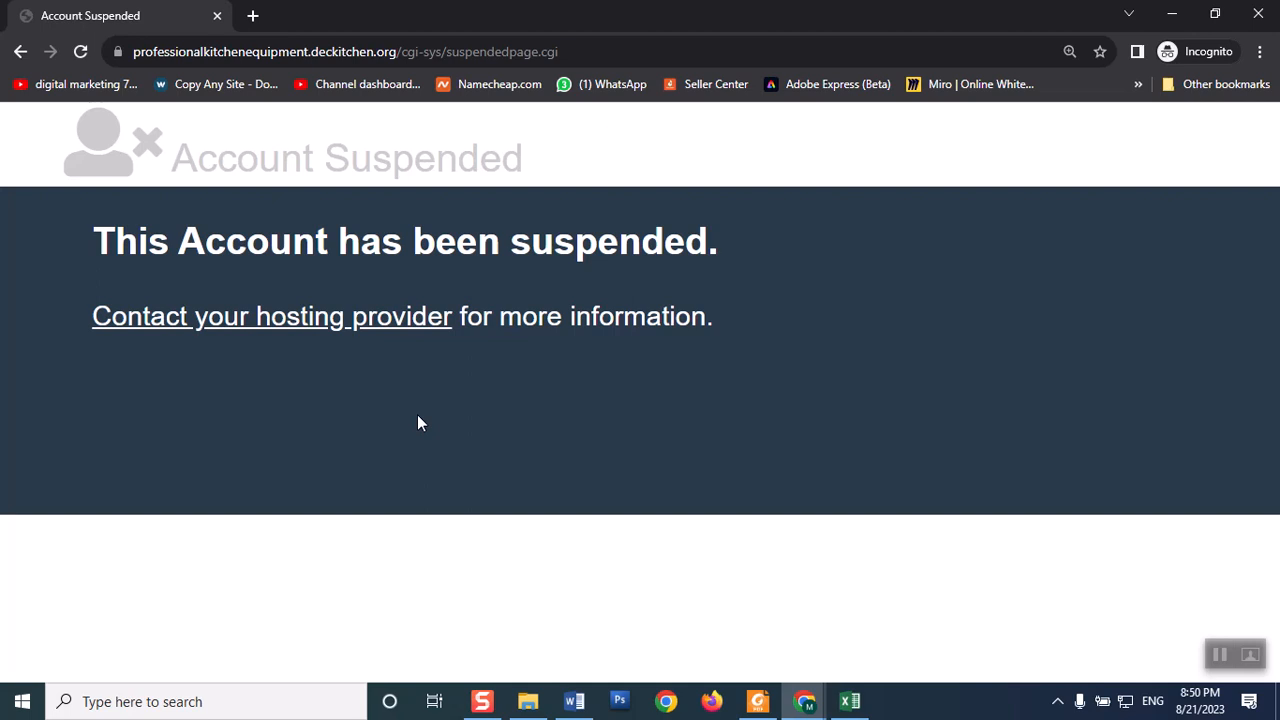
pyautogui.click(1171, 14)
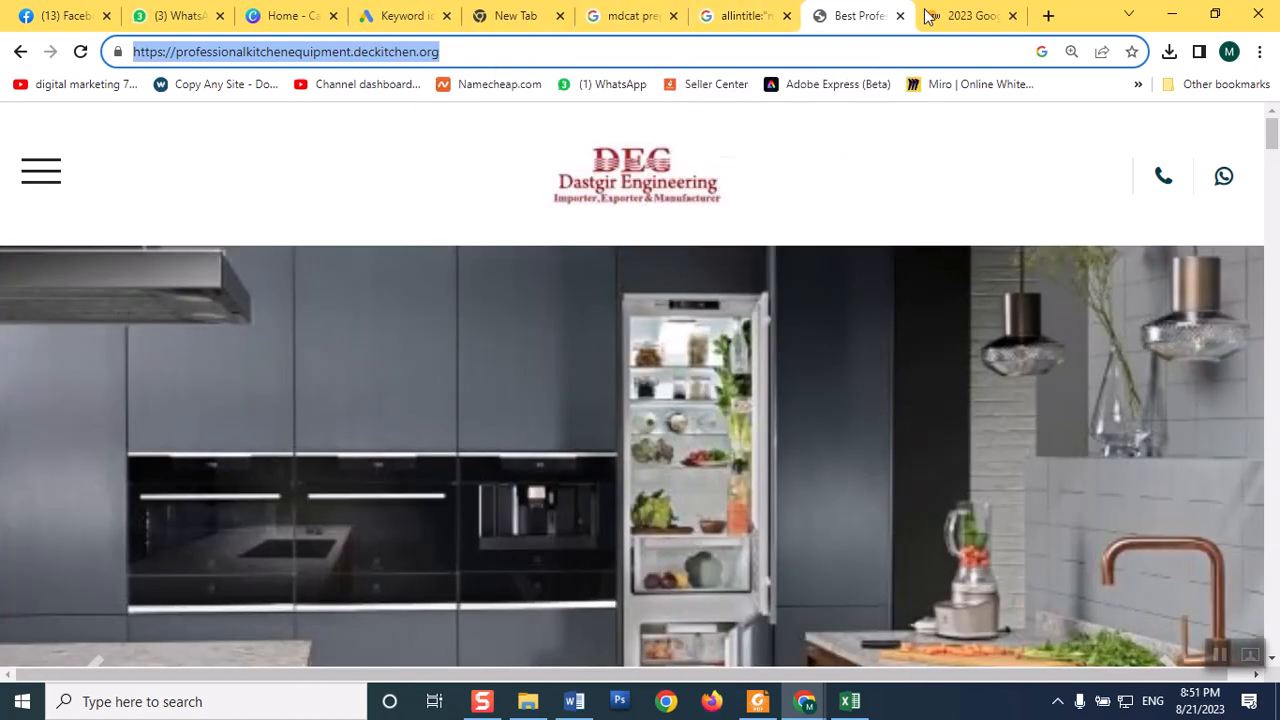
pyautogui.click(928, 15)
pyautogui.click(451, 363)
pyautogui.hotkey('ctrl', 'a')
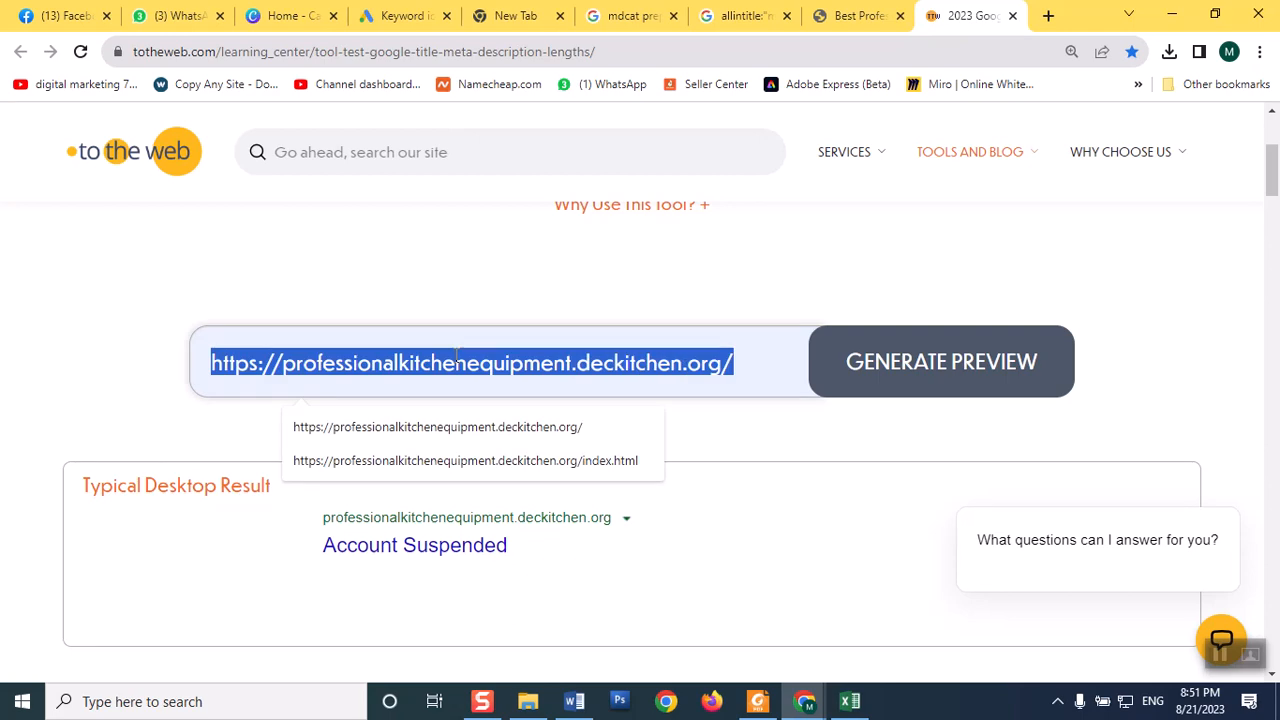
pyautogui.write('http')
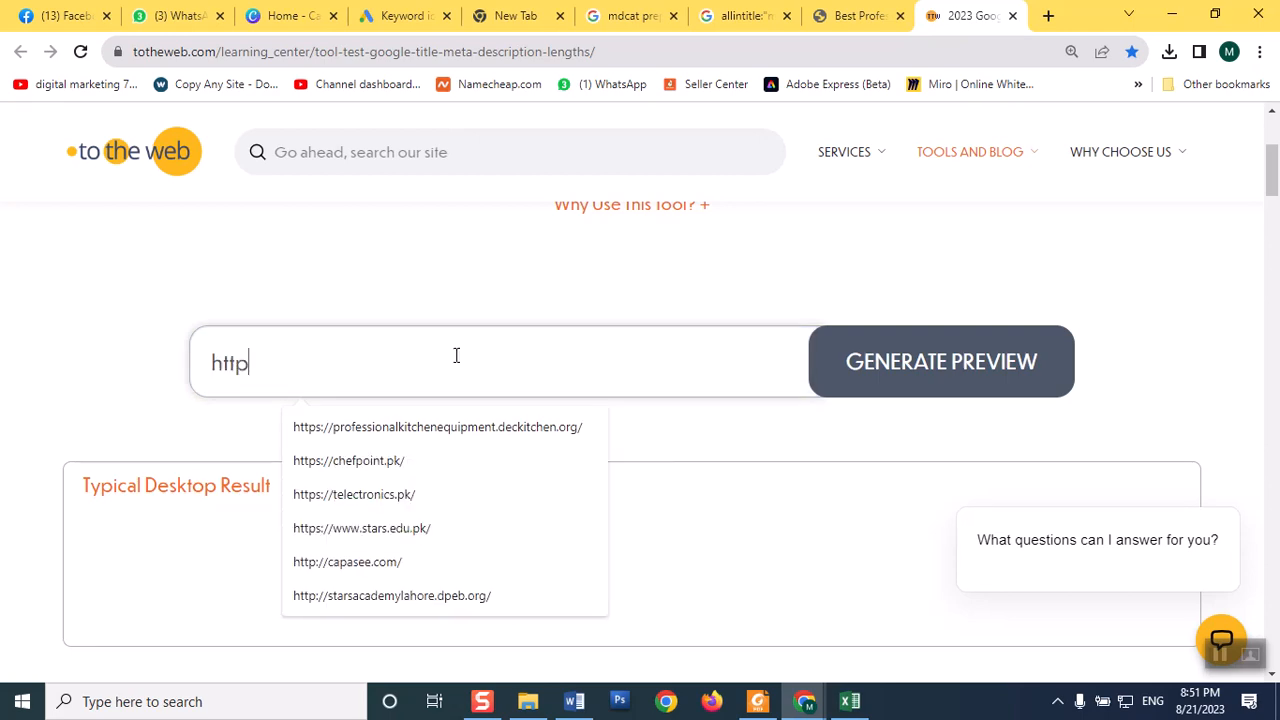
pyautogui.write('s://')
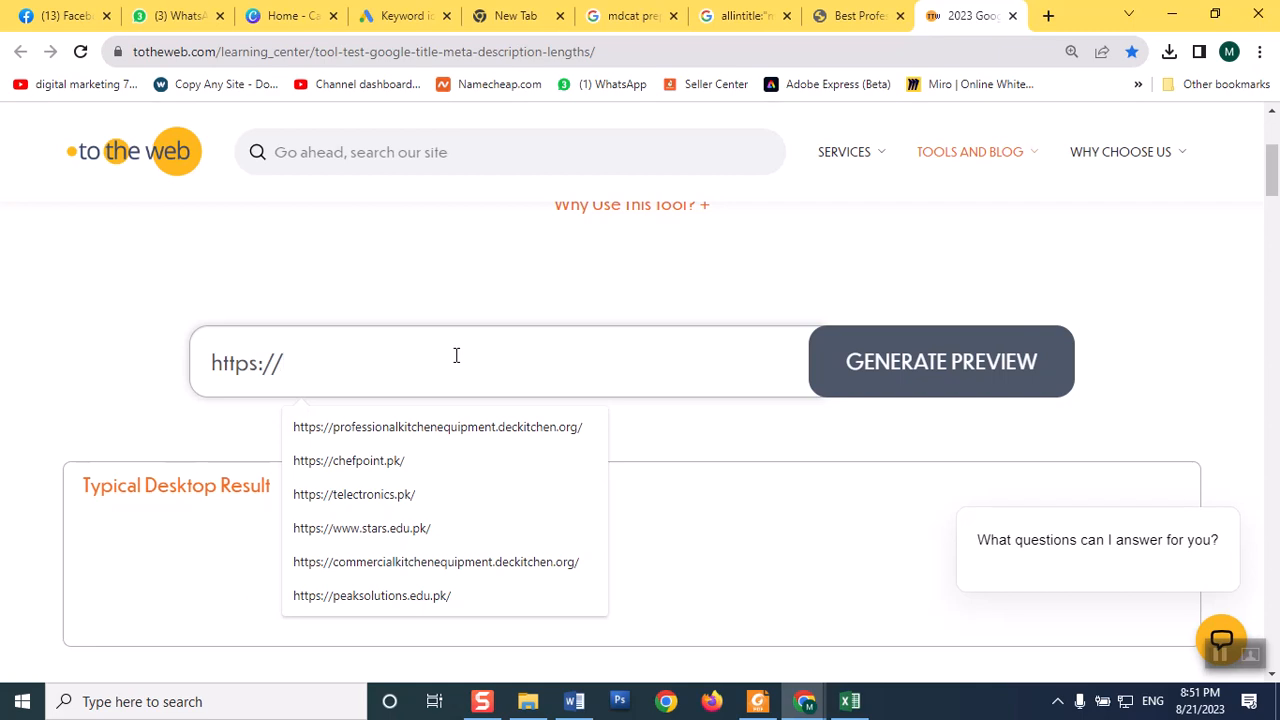
pyautogui.click(430, 599)
pyautogui.click(900, 383)
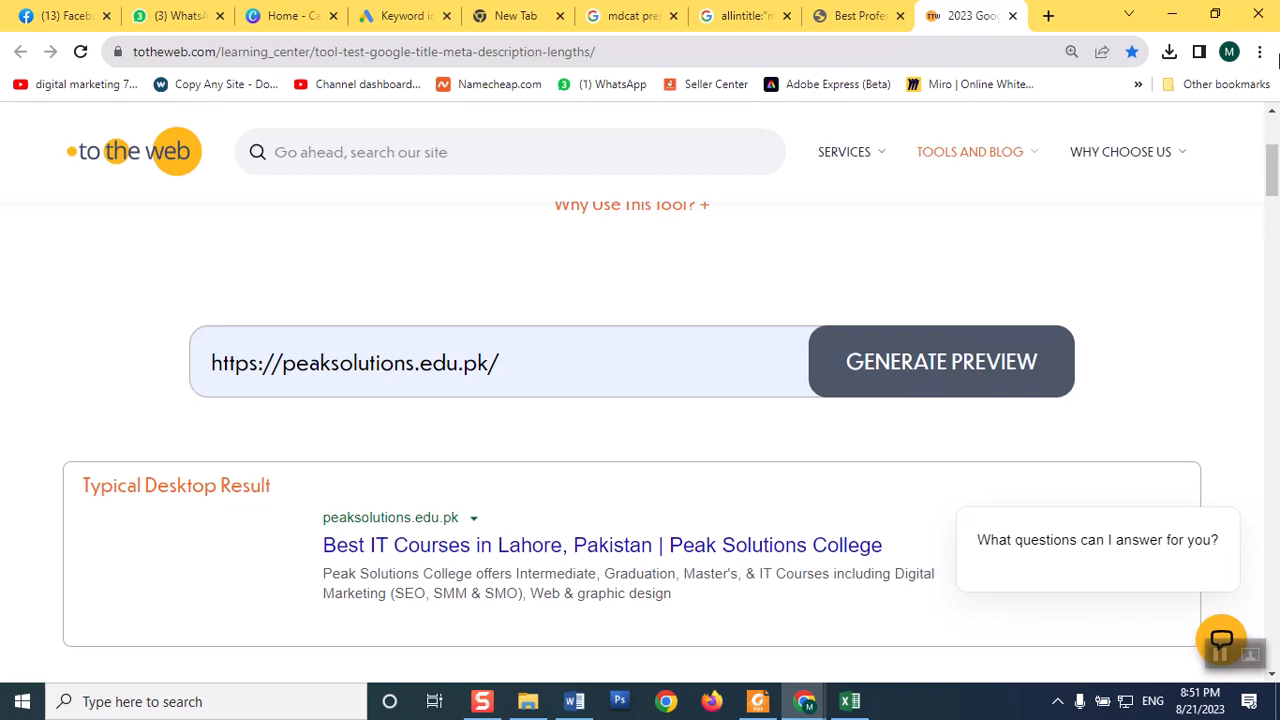
# - Replace the text in the Page Title field with "Free online mdcat preparation"
pyautogui.moveTo(1272, 151); pyautogui.dragTo(1273, 218)
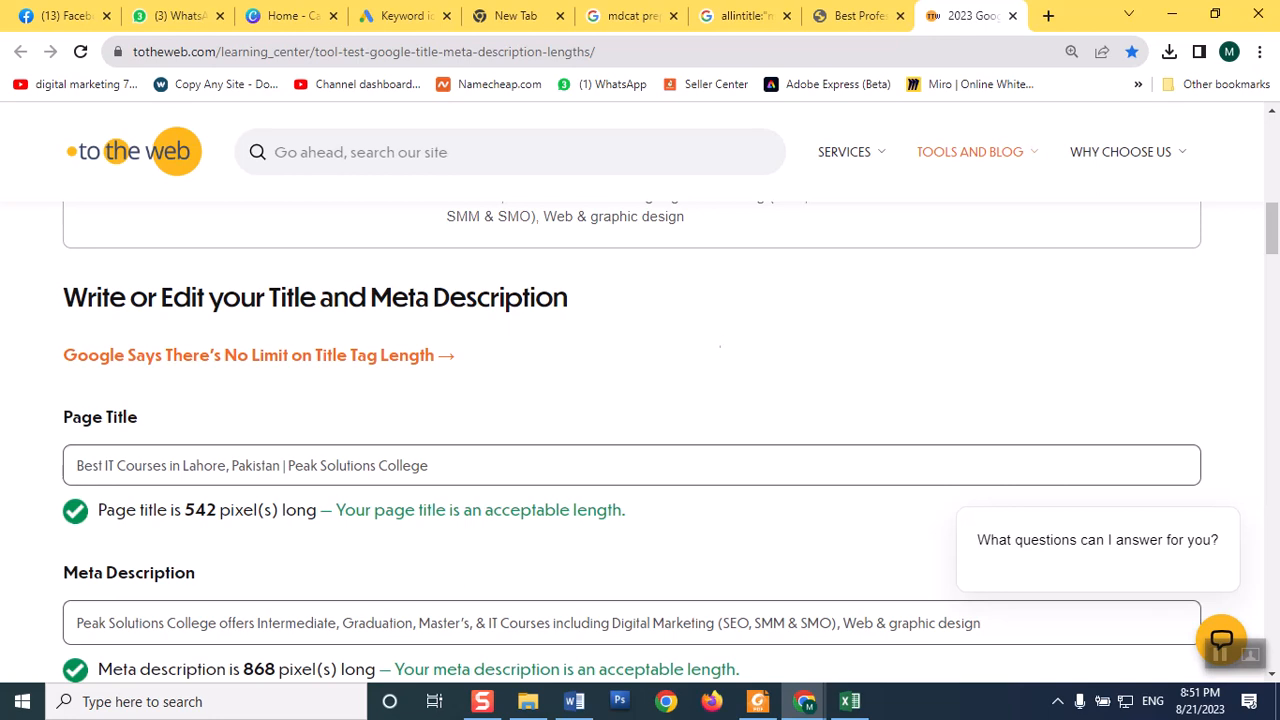
pyautogui.moveTo(483, 471); pyautogui.dragTo(5, 473)
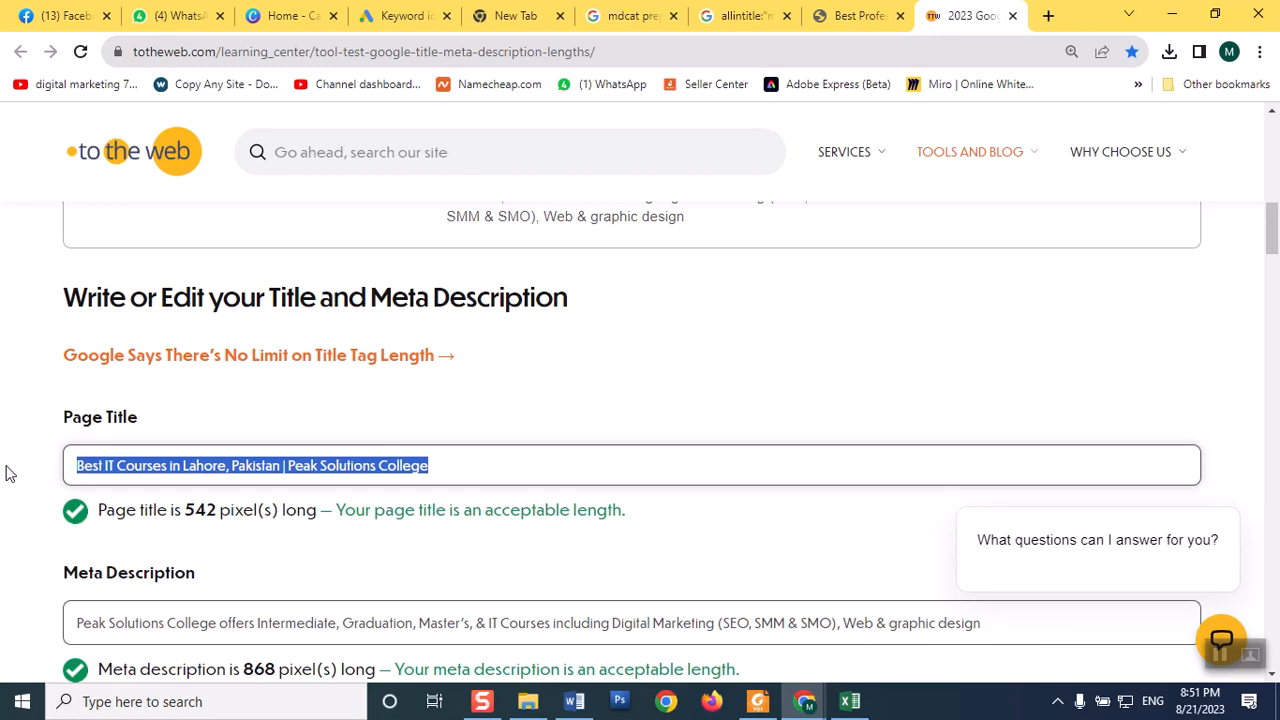
pyautogui.write('Free online mdcat preparat')
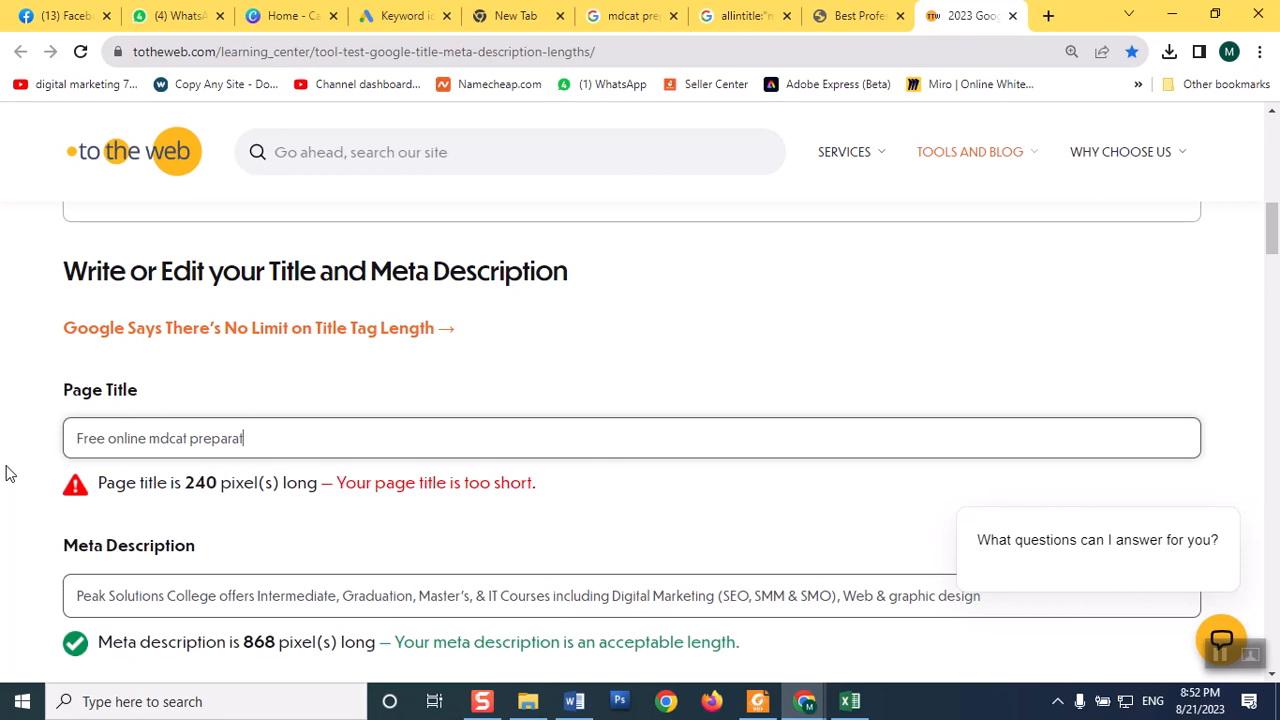
pyautogui.write('ion')
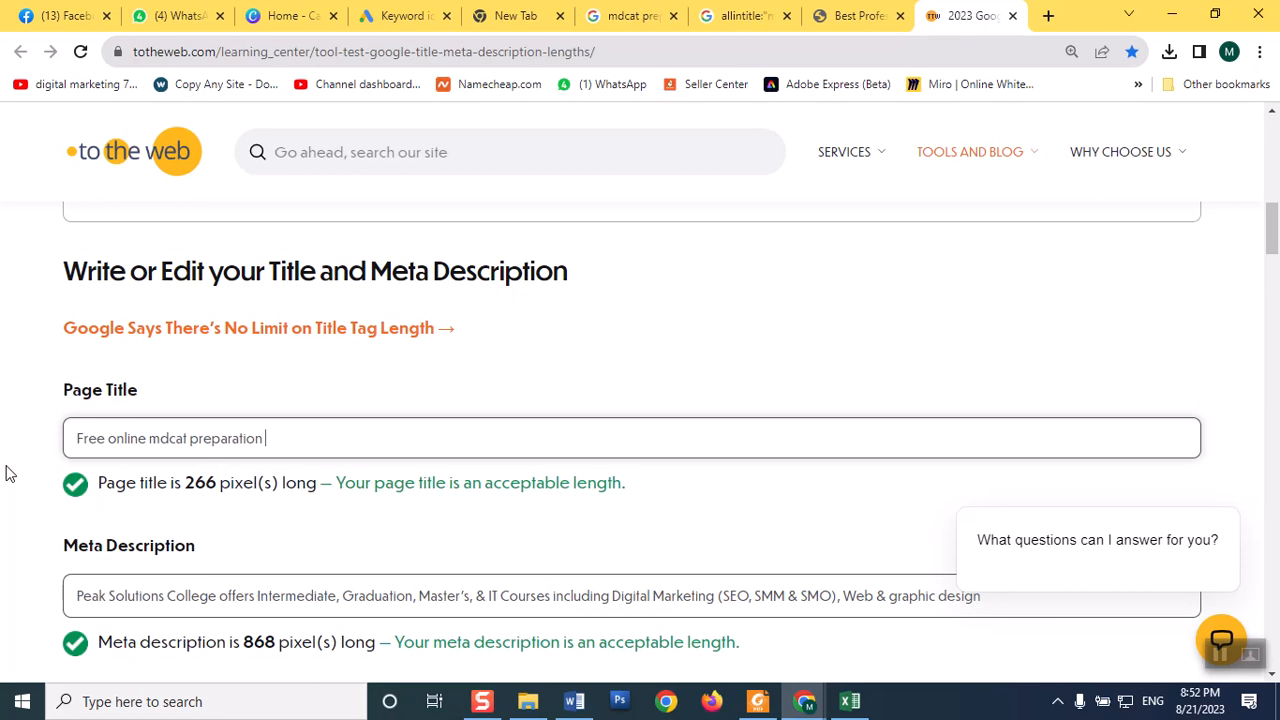
# - Check the keyword list in the Excel Keyword Stats workbook against the new page title and return to the title tool
pyautogui.press('Left')
pyautogui.press('Left')
pyautogui.press('Left')
pyautogui.press('Left')
pyautogui.press('Left')
pyautogui.press('Left')
pyautogui.press('Left')
pyautogui.press('Left')
pyautogui.press('Left')
pyautogui.press('Left')
pyautogui.press('Left')
pyautogui.press('Left')
pyautogui.press('Left')
pyautogui.press('Left')
pyautogui.press('Left')
pyautogui.press('Left')
pyautogui.press('Left')
pyautogui.click(836, 711)
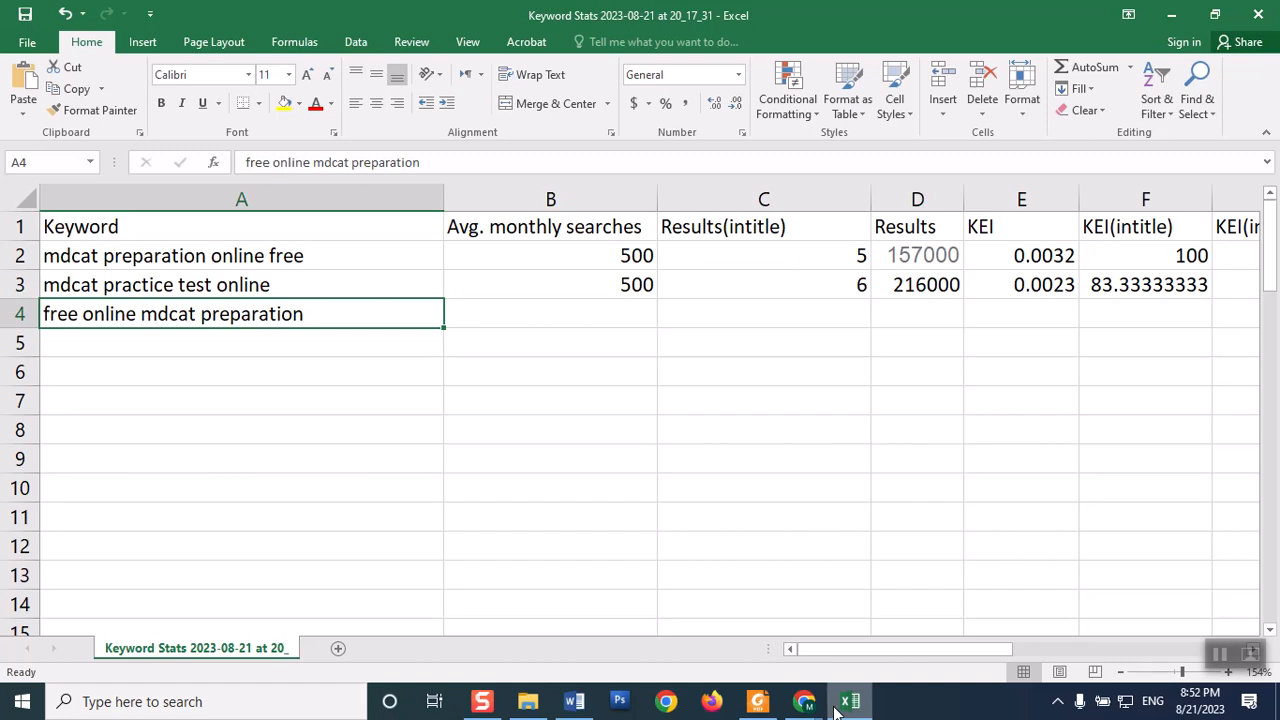
pyautogui.click(836, 711)
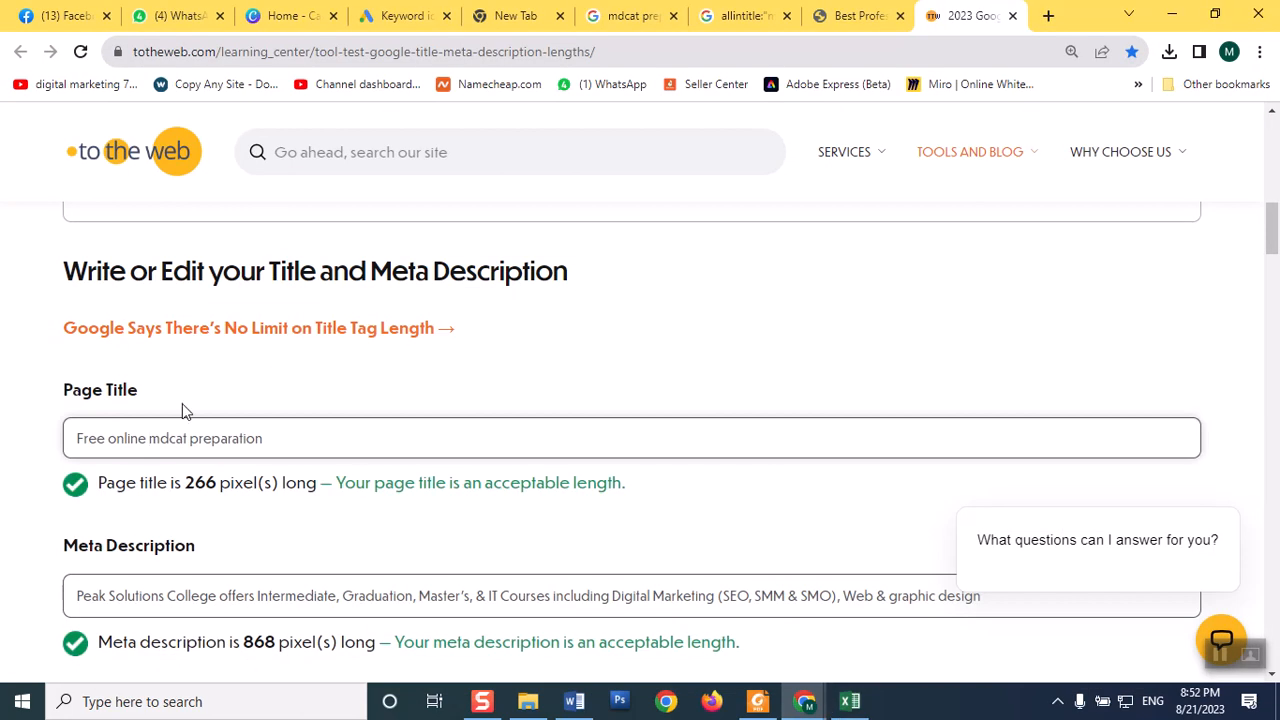
# - Try adding "classes" after "Free online mdcat preparation" in the page title, and replace it with a hyphen separator
pyautogui.click(310, 443)
pyautogui.write('cl')
pyautogui.press('BackSpace')
pyautogui.press('BackSpace')
pyautogui.press('BackSpace')
pyautogui.write('classes')
pyautogui.press('BackSpace')
pyautogui.press('BackSpace')
pyautogui.press('BackSpace')
pyautogui.press('BackSpace')
pyautogui.press('BackSpace')
pyautogui.press('BackSpace')
pyautogui.write('-')
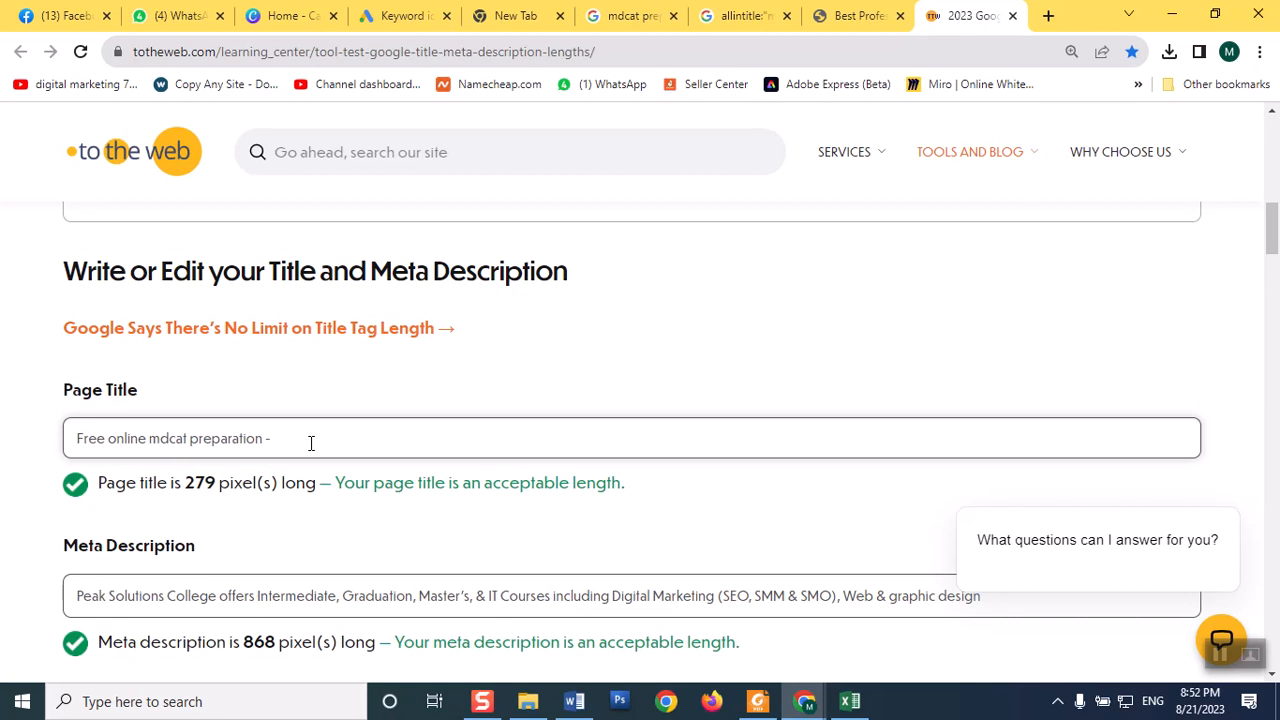
pyautogui.write('Ent')
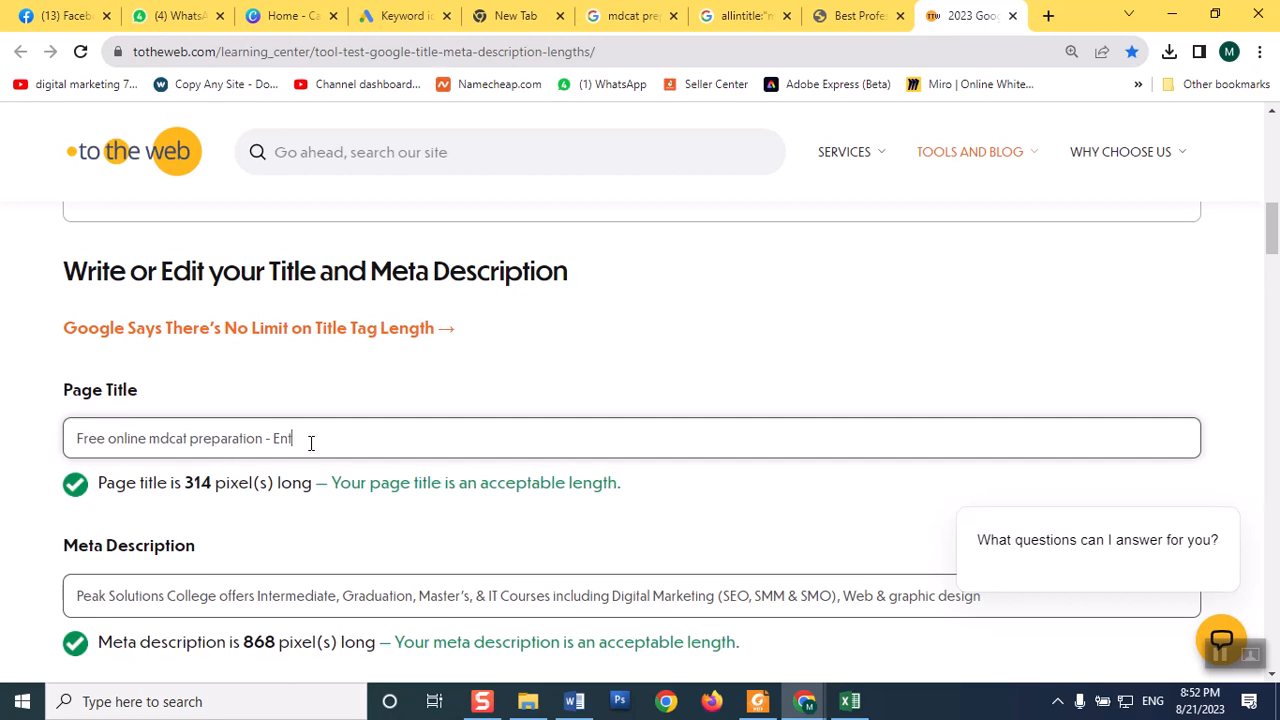
pyautogui.press('BackSpace')
pyautogui.press('BackSpace')
pyautogui.press('BackSpace')
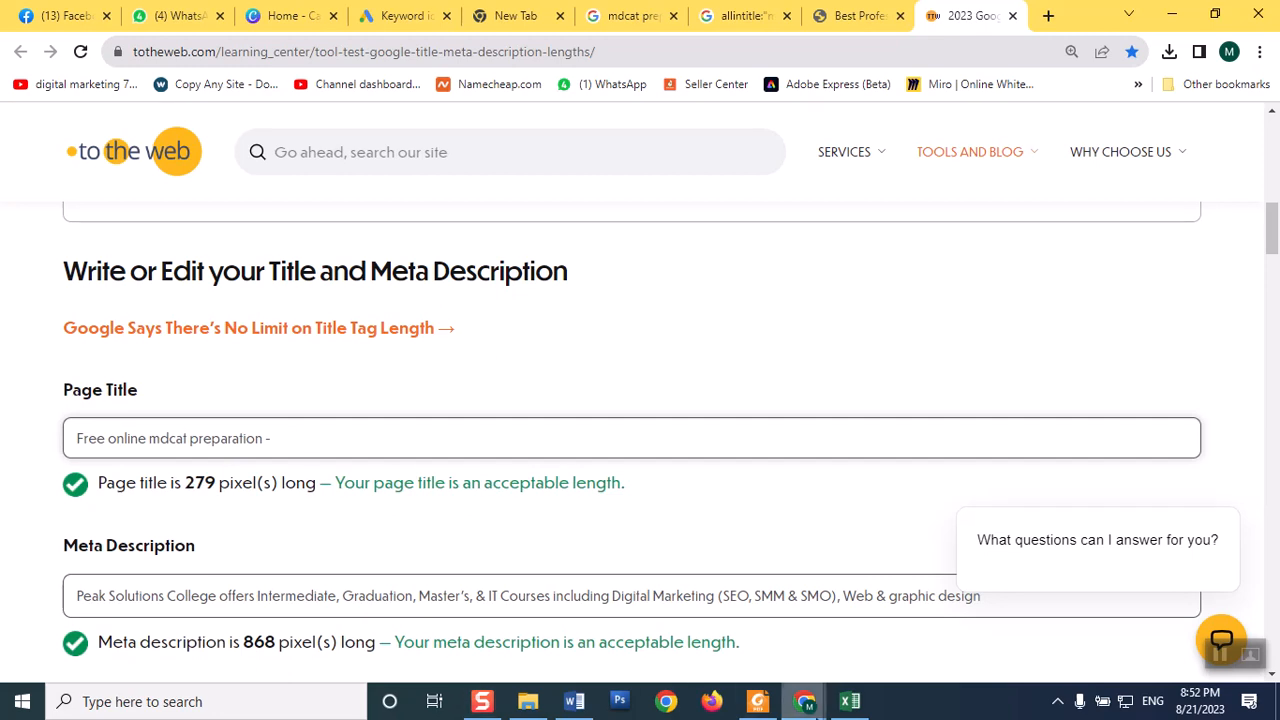
# - Review the Excel keyword list again and add "Online mdcat practice test" after the hyphen in the page title
pyautogui.click(848, 703)
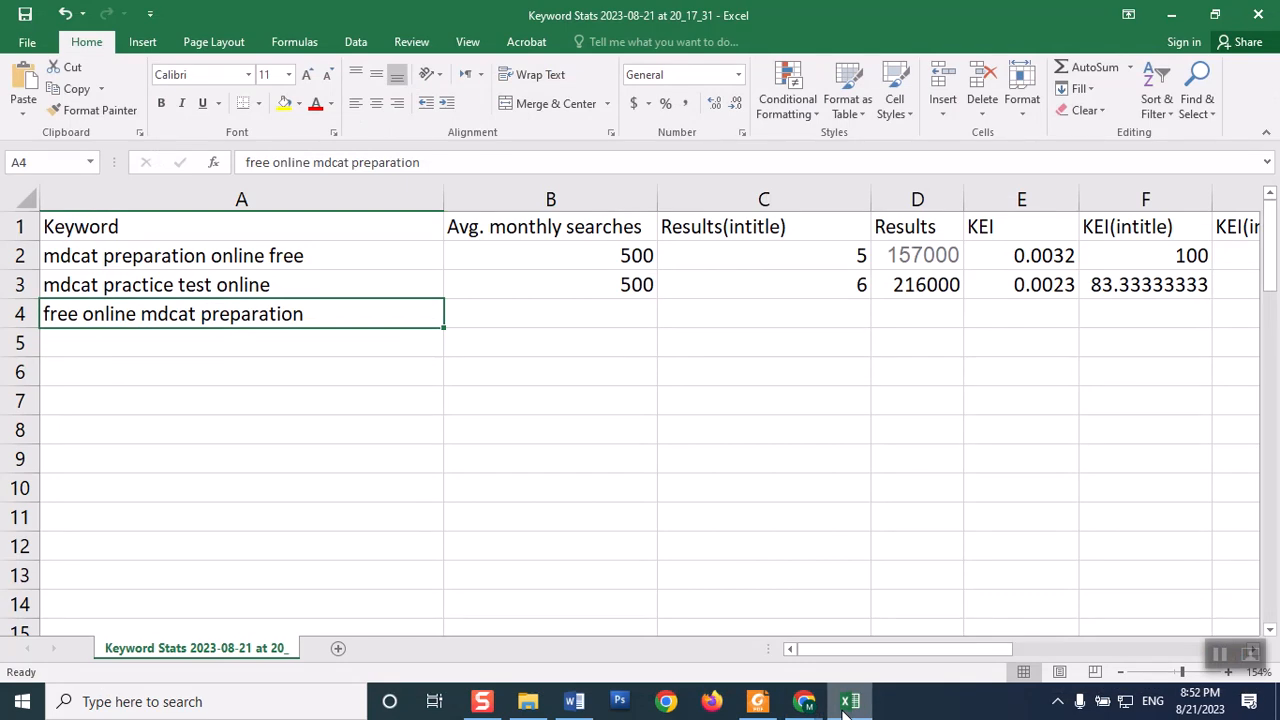
pyautogui.click(848, 703)
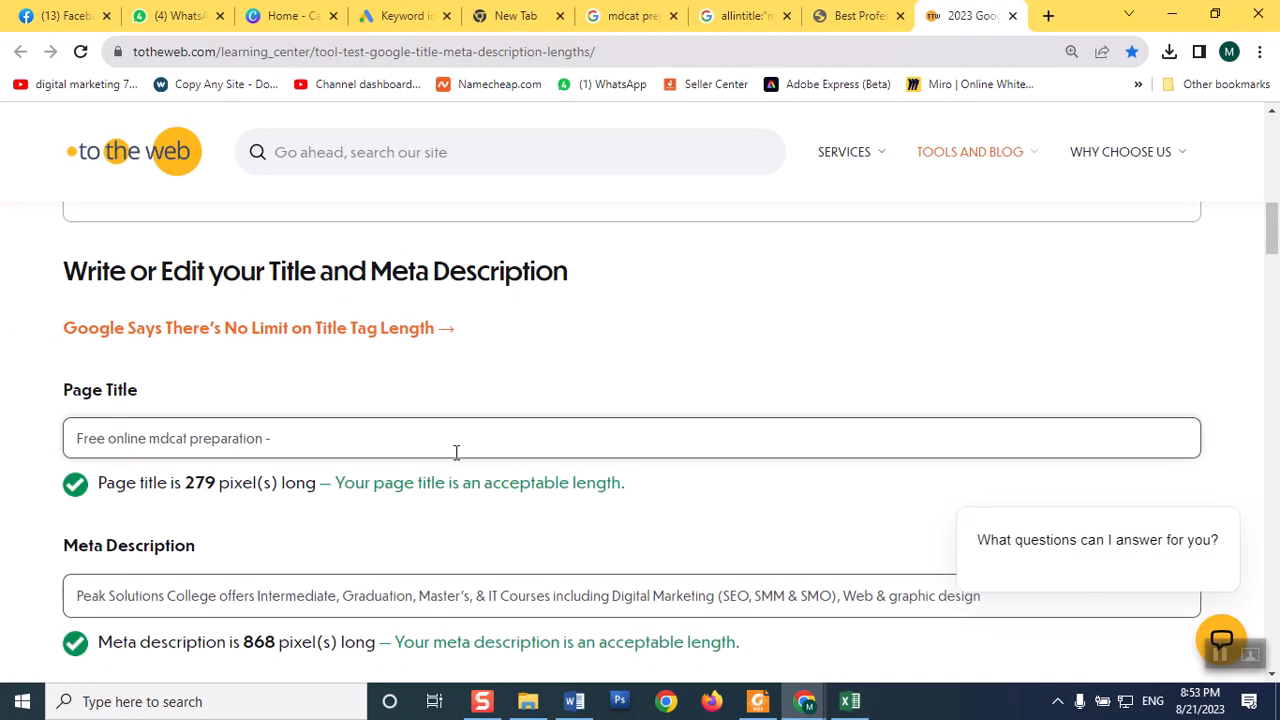
pyautogui.write('Online')
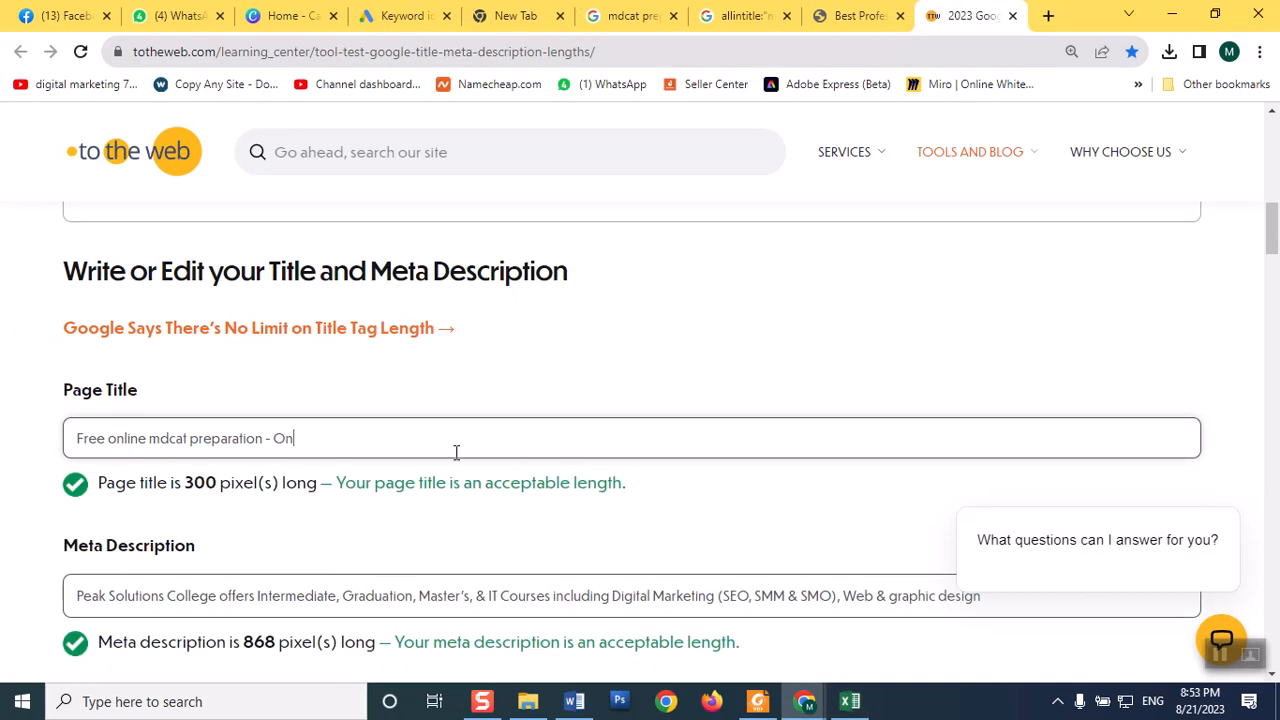
pyautogui.write(' mdcat ')
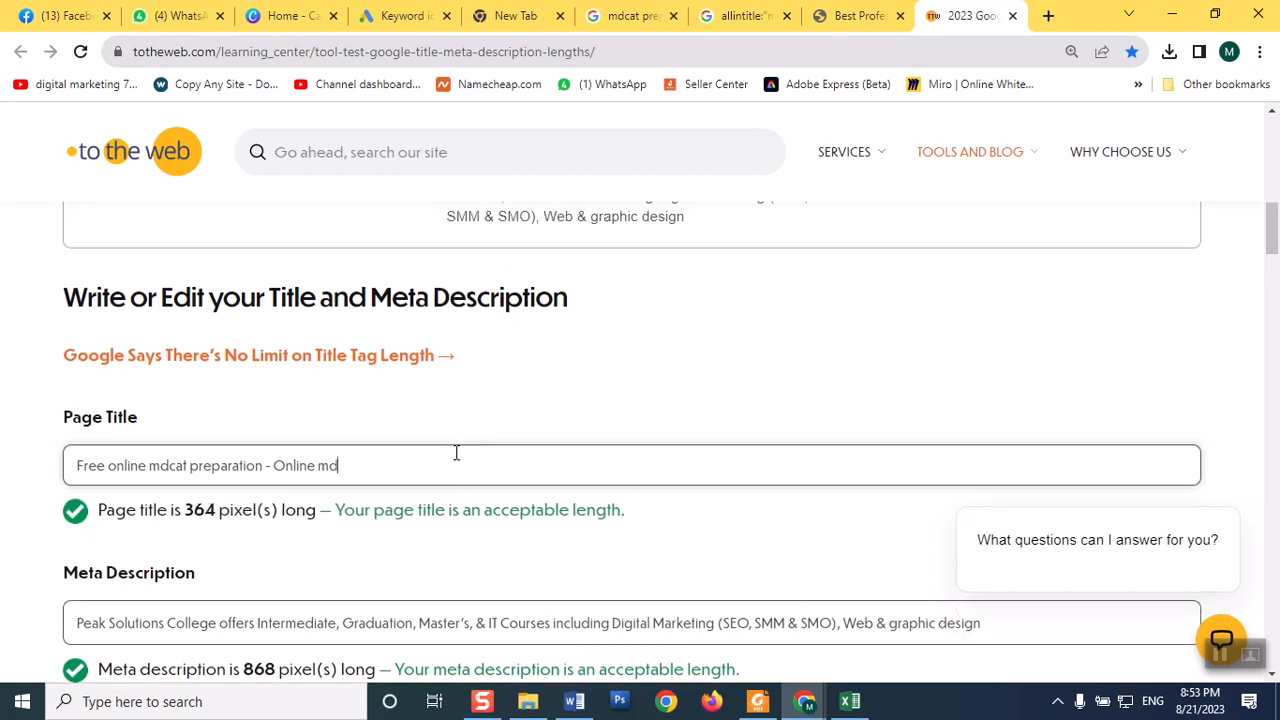
pyautogui.write('practice test')
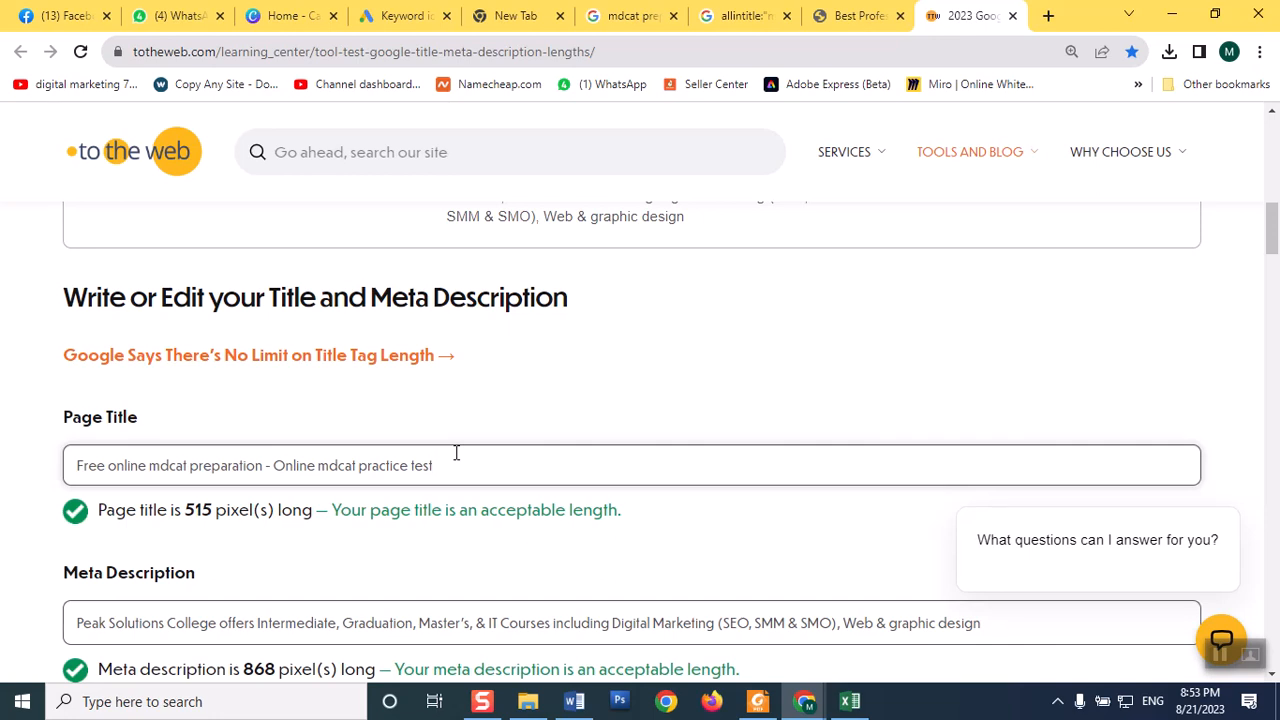
# - Retype the first "mdcat" in the page title in capitals as "MDCAT"
pyautogui.moveTo(149, 465); pyautogui.dragTo(191, 468)
pyautogui.click(191, 468)
pyautogui.press('BackSpace')
pyautogui.press('BackSpace')
pyautogui.press('BackSpace')
pyautogui.press('BackSpace')
pyautogui.press('BackSpace')
pyautogui.press('BackSpace')
pyautogui.write('MDCAT')
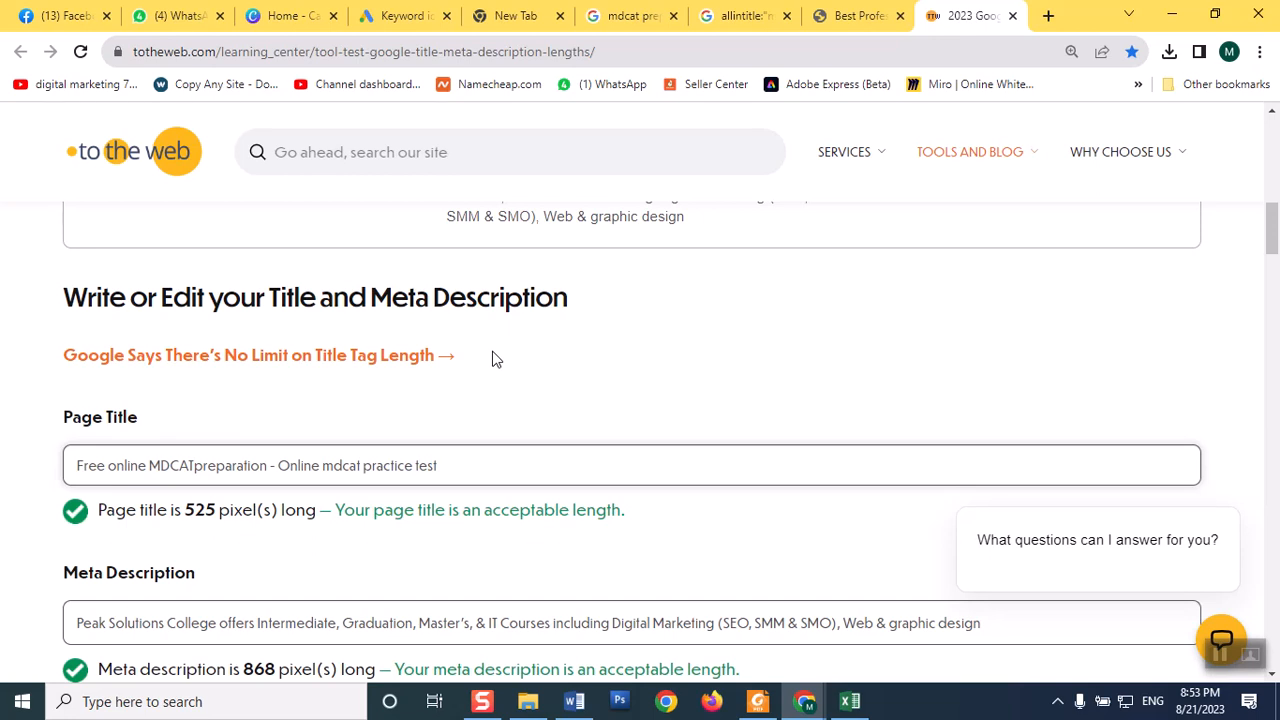
# - Restore the first keyword in the page title to lowercase "mdcat" with a space before "preparation"
pyautogui.press('BackSpace')
pyautogui.press('BackSpace')
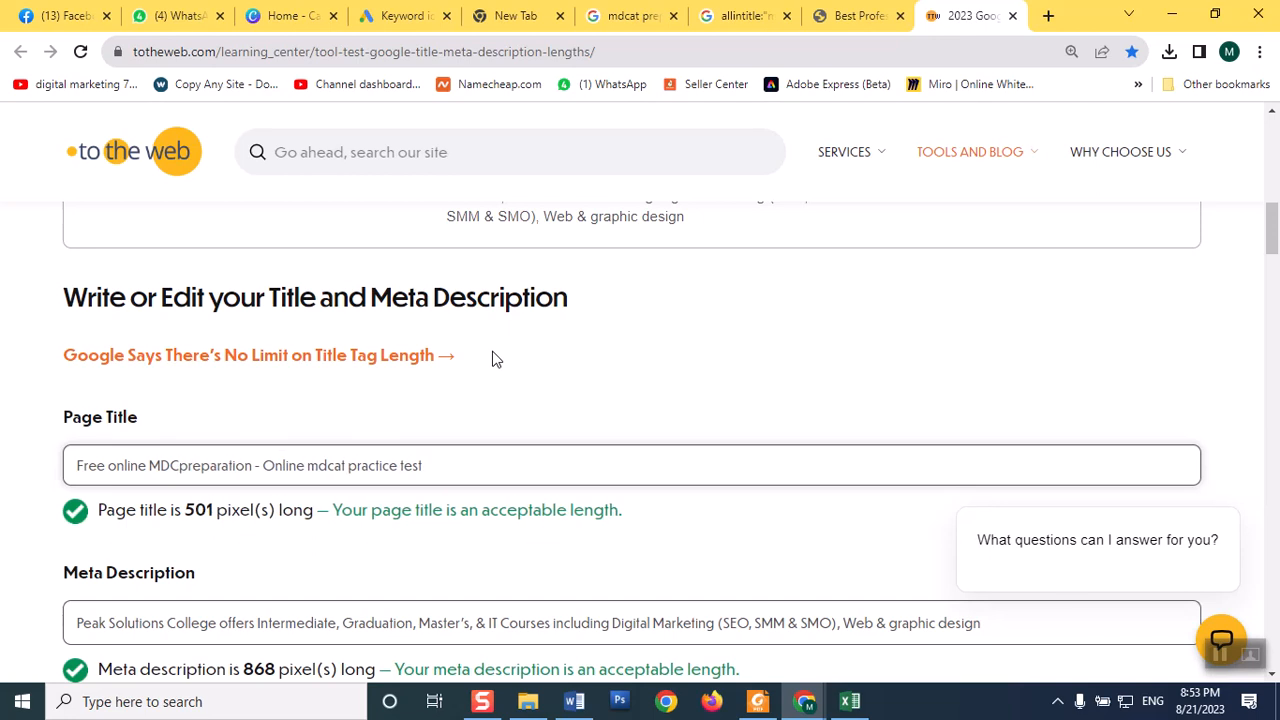
pyautogui.press('BackSpace')
pyautogui.press('BackSpace')
pyautogui.press('BackSpace')
pyautogui.write('mdcat')
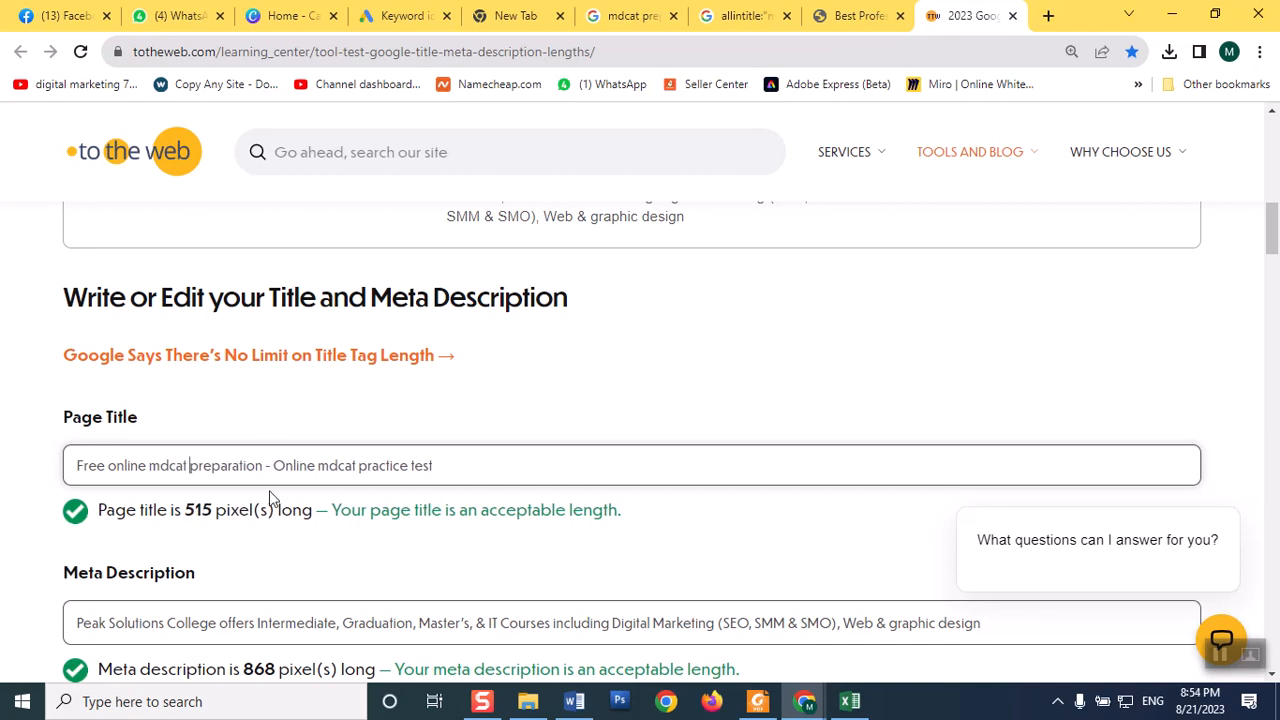
# - Try appending the brand name "- Stars" to the end of the page title, and remove it again
pyautogui.hotkey('ctrl', 'a')
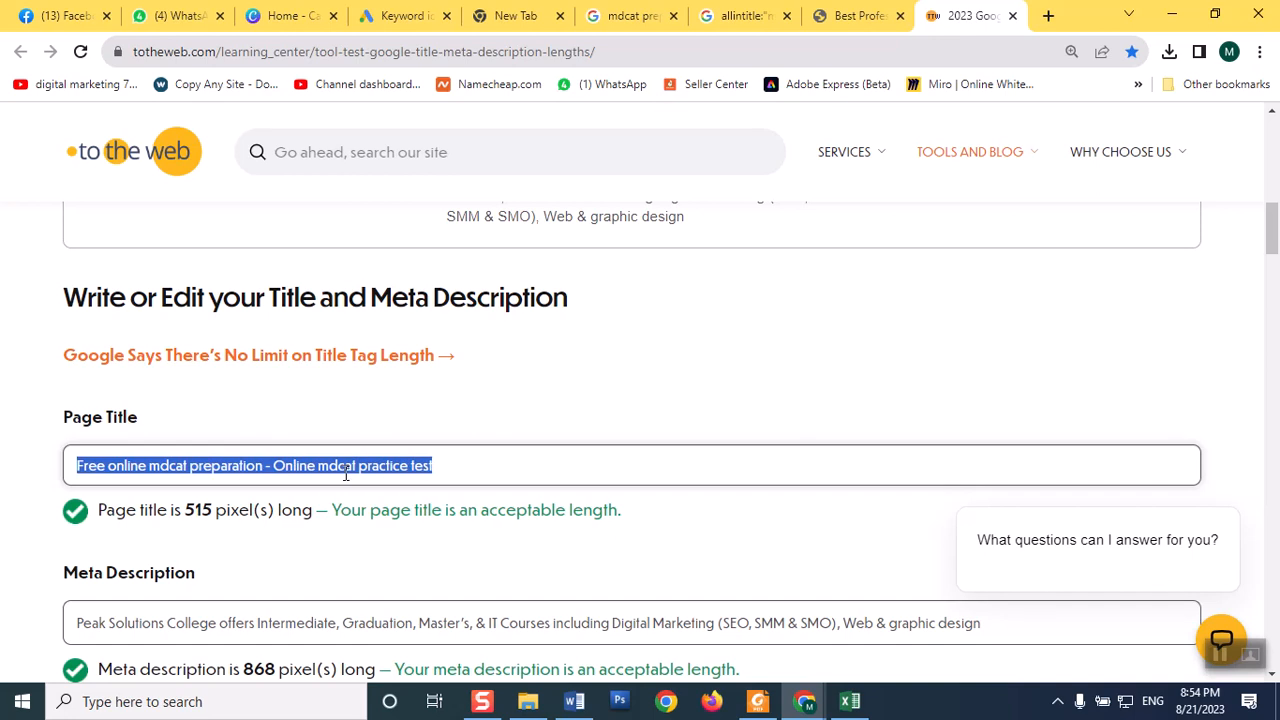
pyautogui.click(532, 465)
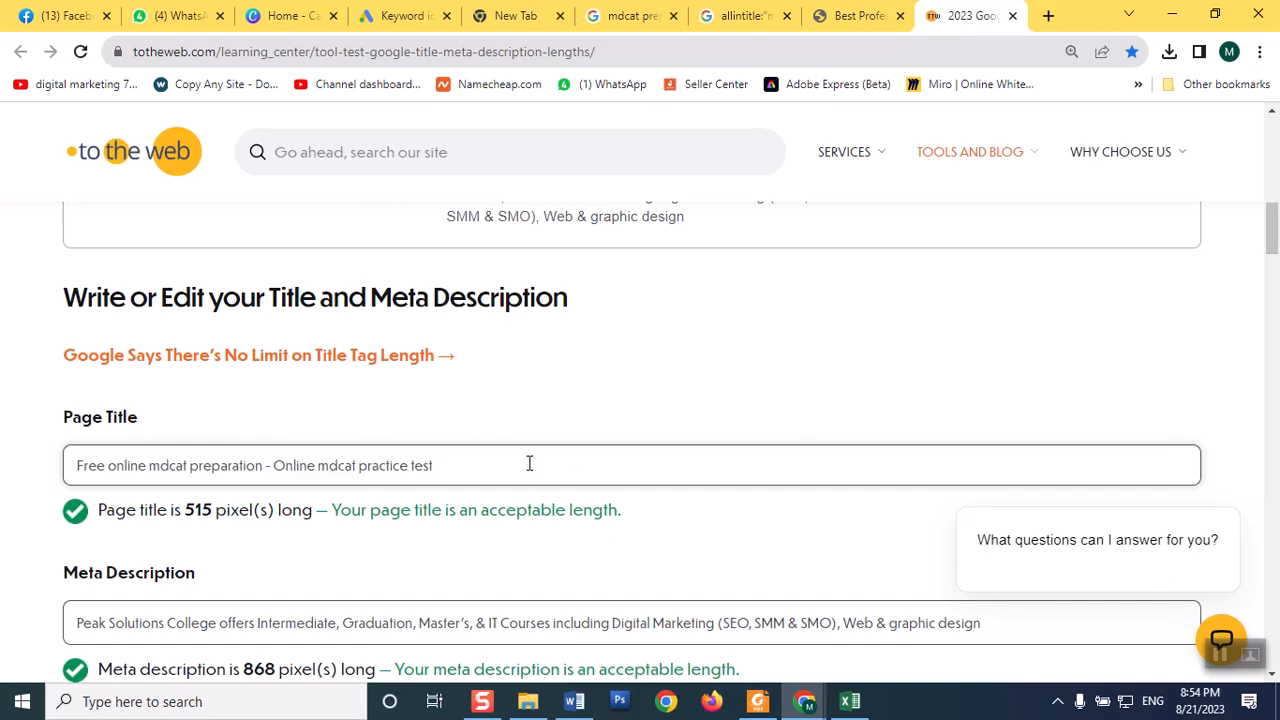
pyautogui.write('- Stars')
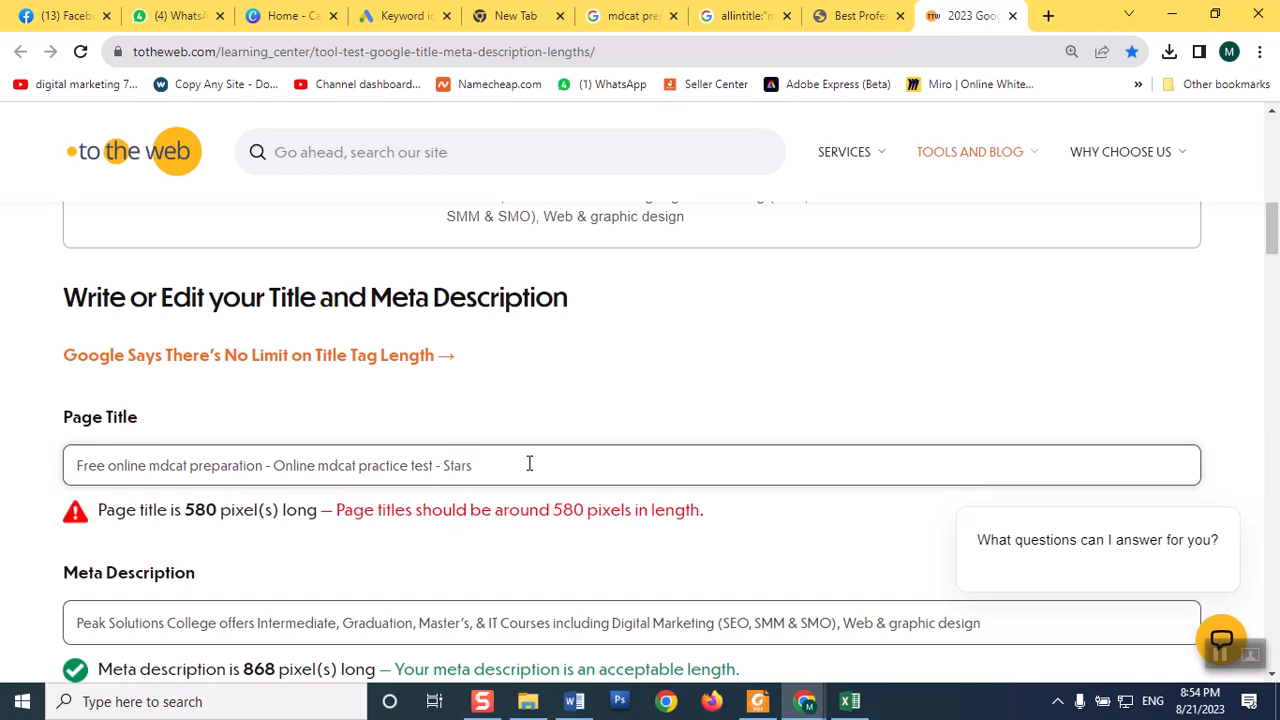
pyautogui.press('BackSpace')
pyautogui.press('BackSpace')
pyautogui.press('BackSpace')
pyautogui.press('BackSpace')
pyautogui.press('BackSpace')
pyautogui.press('BackSpace')
pyautogui.press('BackSpace')
pyautogui.press('BackSpace')
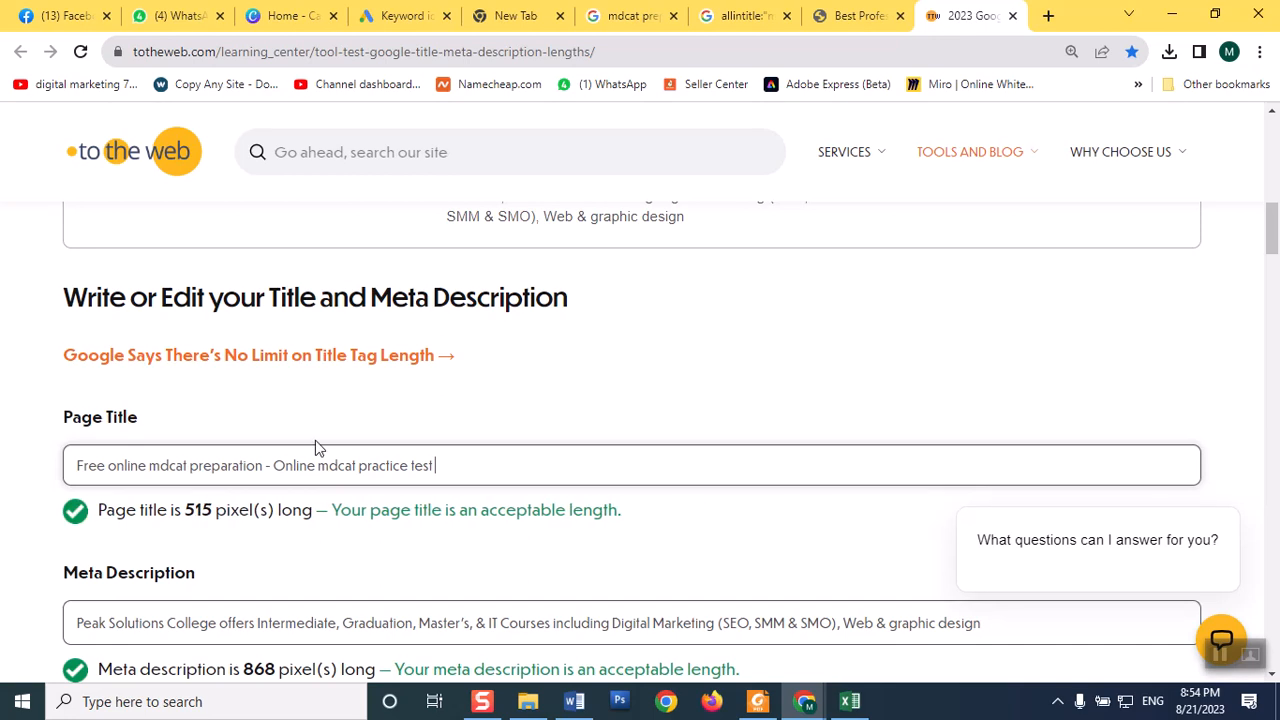
# - Copy the full page title "Free online mdcat preparation - Online mdcat practice test" from the title preview tool
pyautogui.doubleClick(290, 463)
pyautogui.click(290, 457)
pyautogui.tripleClick(292, 465)
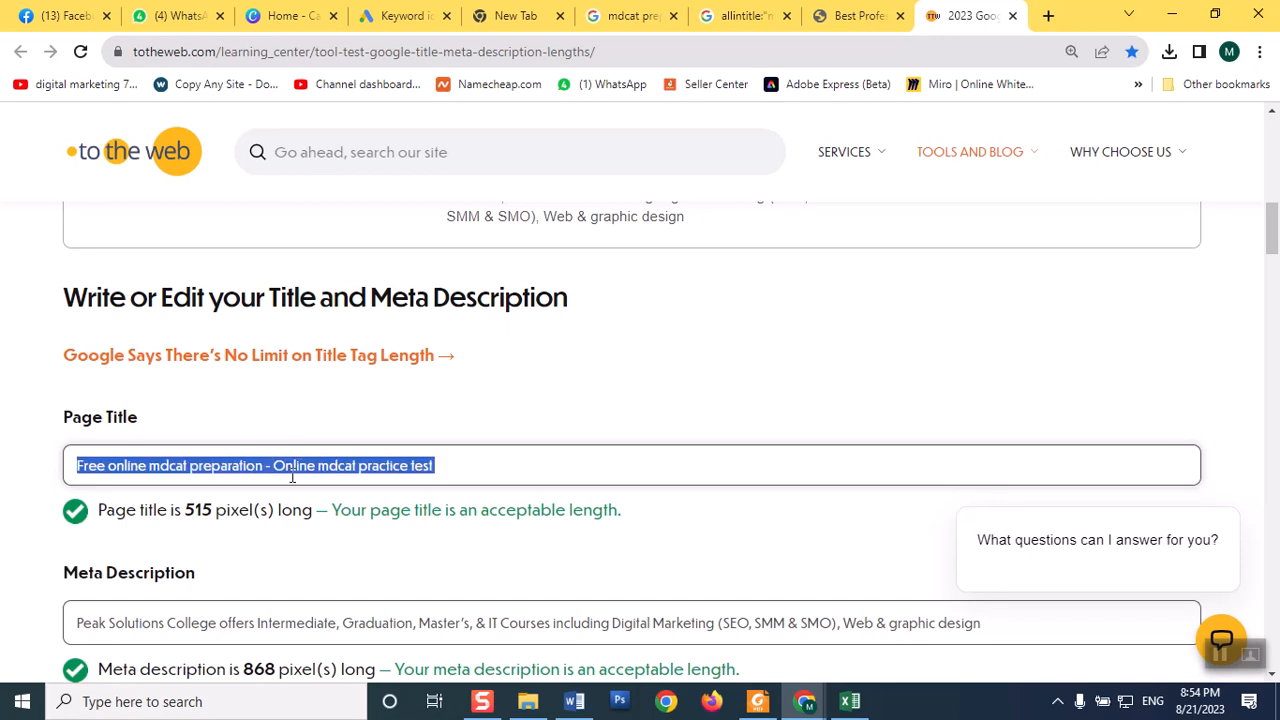
# - Switch to File Explorer and open index2 from the "public_html - Copy" folder on drive D: for editing in Notepad++
pyautogui.click(528, 701)
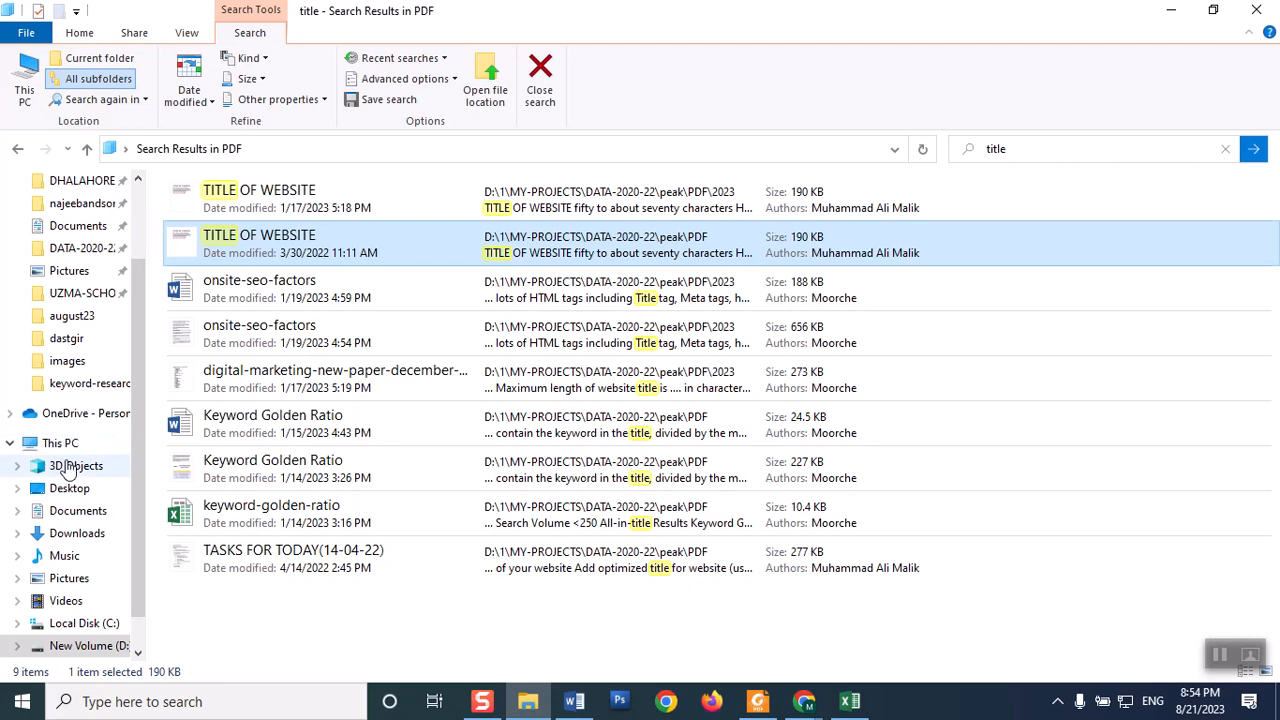
pyautogui.click(60, 443)
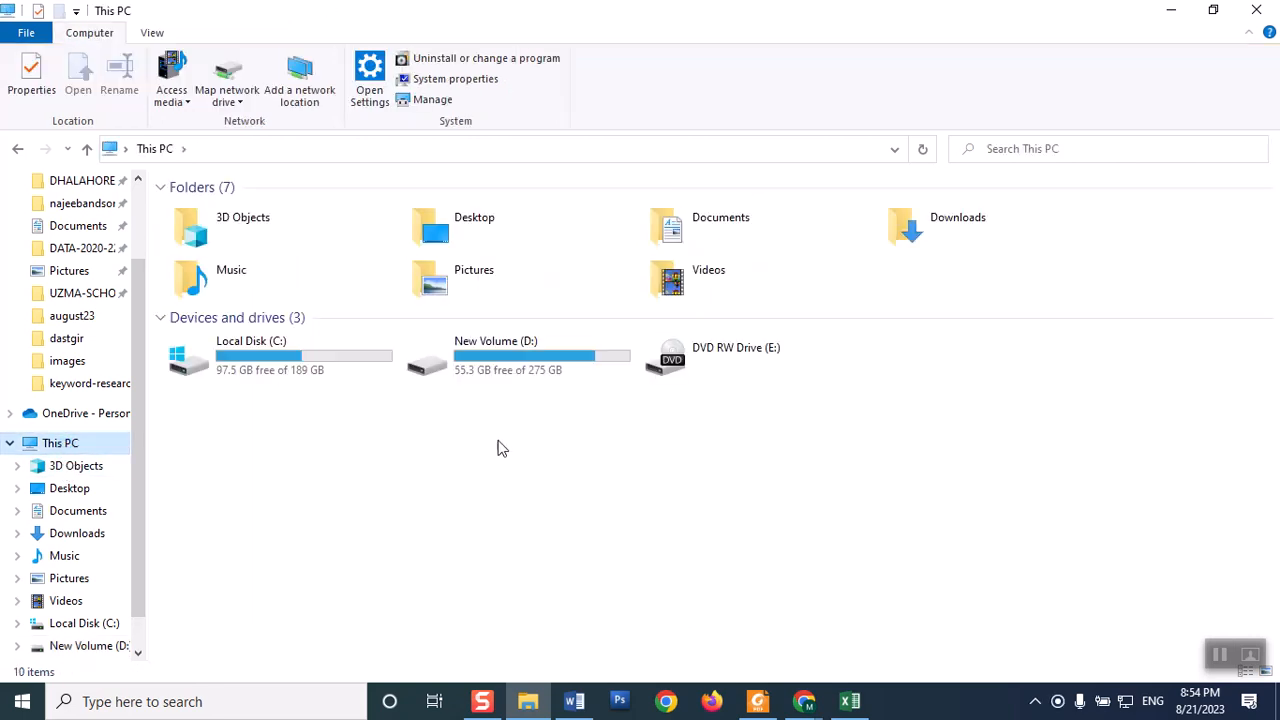
pyautogui.doubleClick(520, 358)
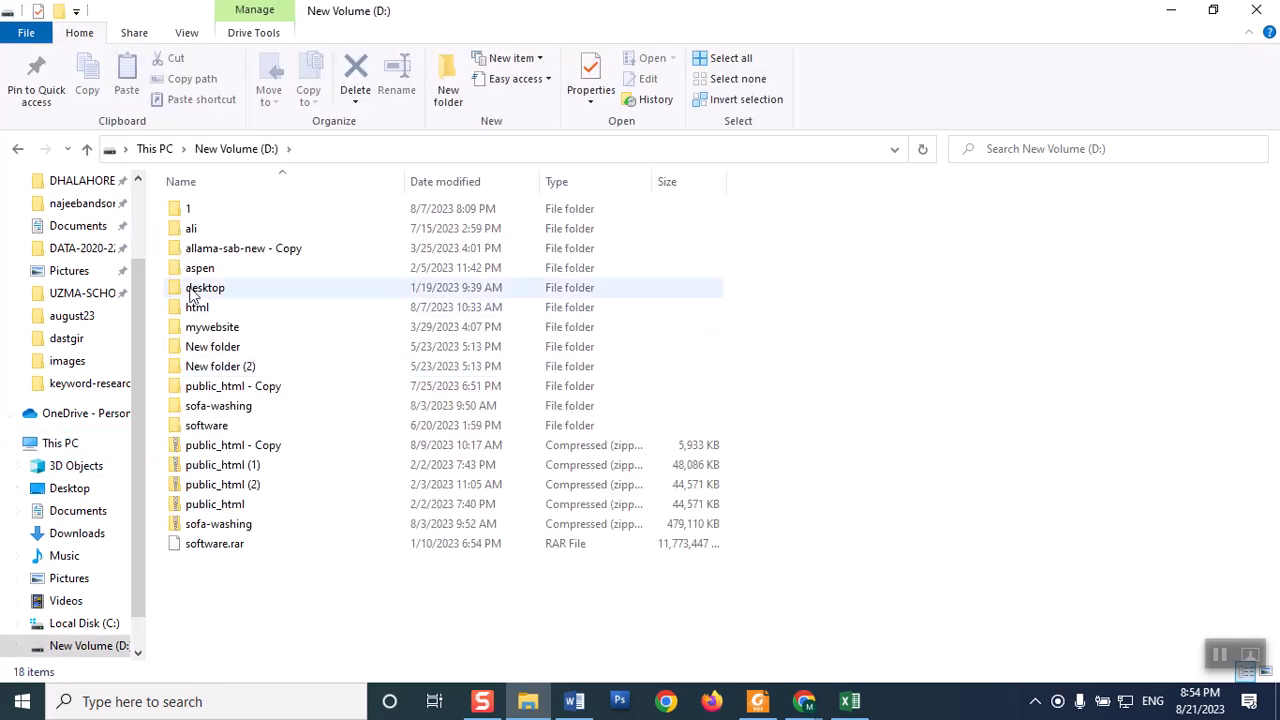
pyautogui.doubleClick(247, 389)
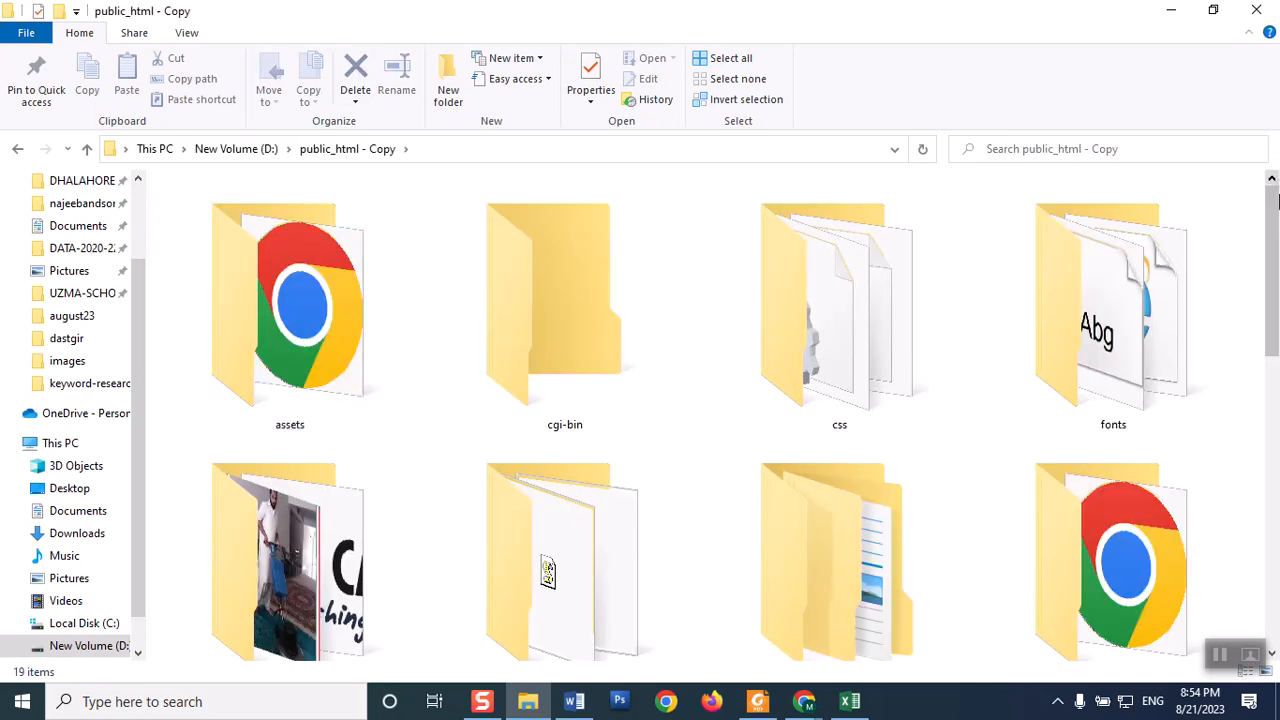
pyautogui.scroll(-10, 1275, 200)
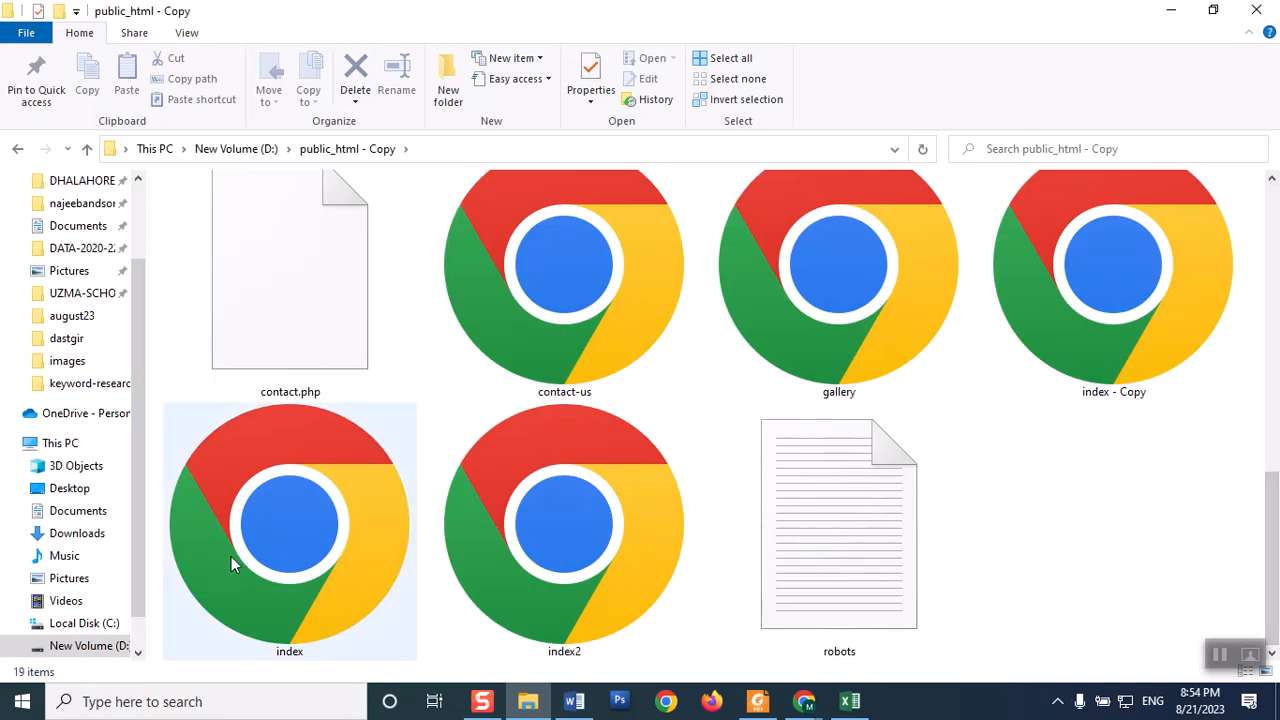
pyautogui.doubleClick(556, 532)
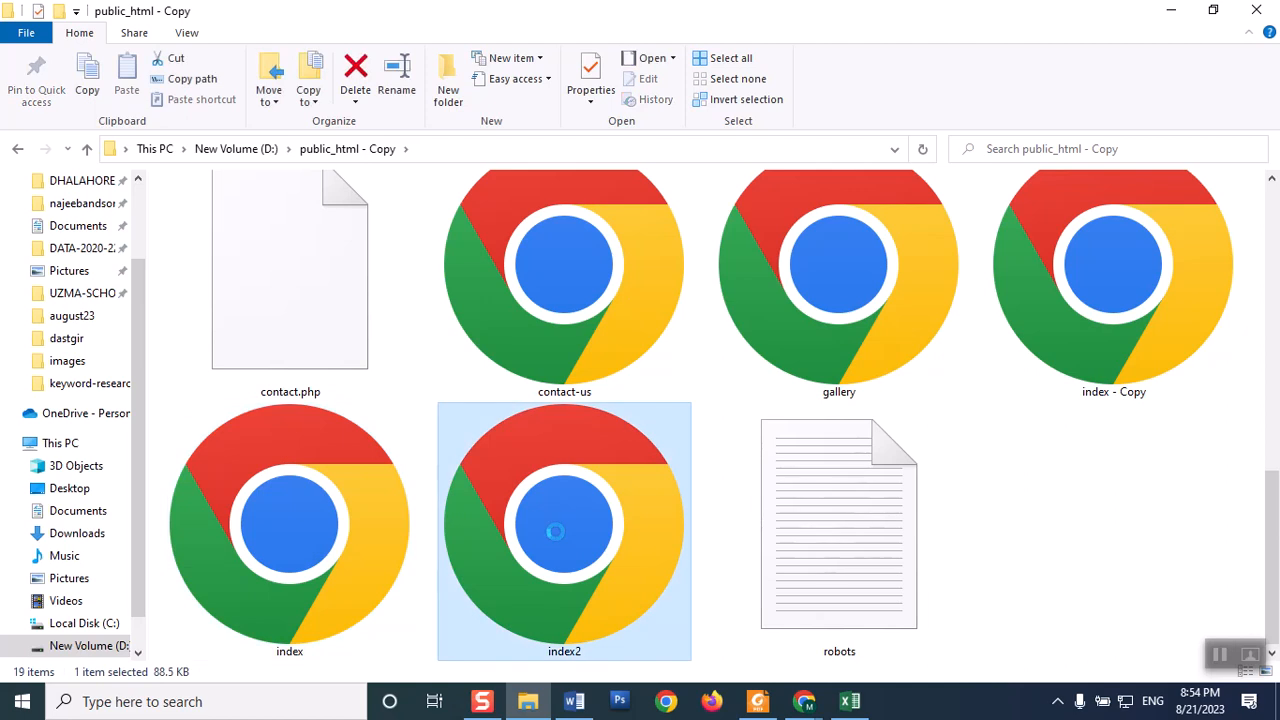
pyautogui.rightClick(556, 532)
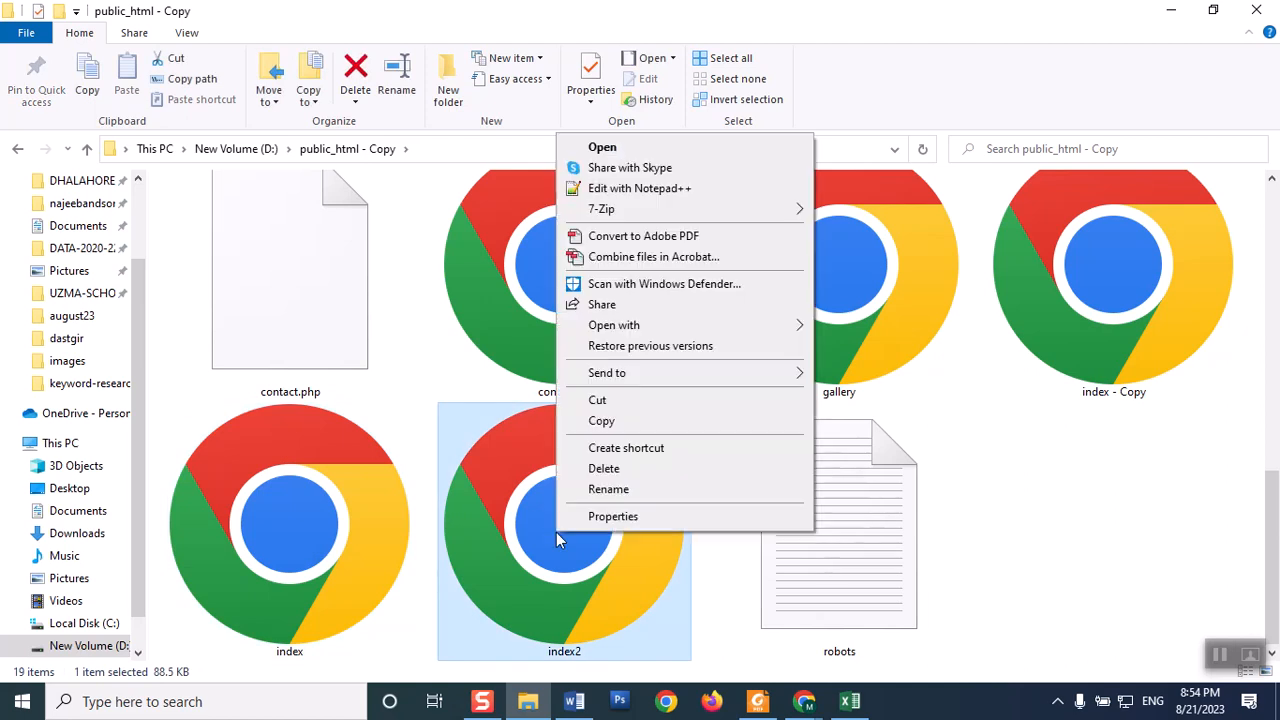
pyautogui.click(628, 190)
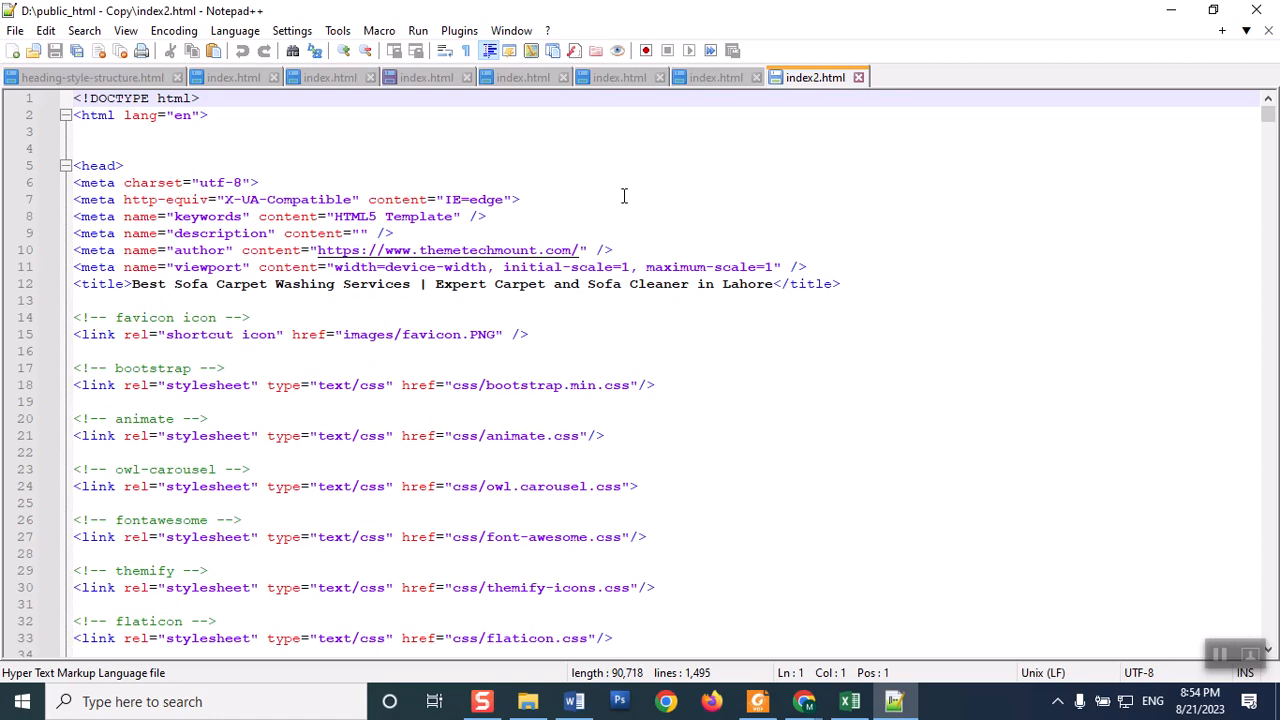
# - Replace the text inside the title tag with the copied "Free online mdcat preparation - Online mdcat practice test" and save index2.html
pyautogui.moveTo(73, 284); pyautogui.dragTo(253, 305)
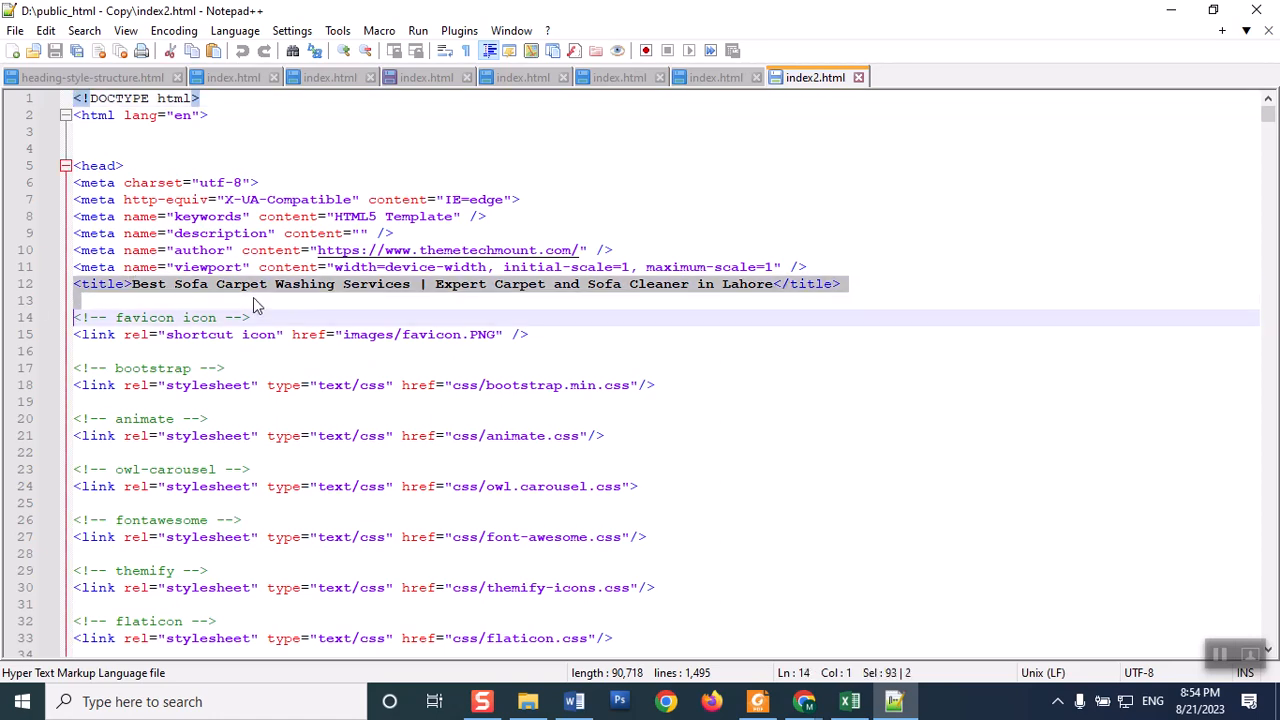
pyautogui.click(752, 288)
pyautogui.click(774, 288)
pyautogui.press('BackSpace')
pyautogui.press('BackSpace')
pyautogui.press('BackSpace')
pyautogui.press('BackSpace')
pyautogui.press('BackSpace')
pyautogui.press('BackSpace')
pyautogui.press('BackSpace')
pyautogui.press('BackSpace')
pyautogui.press('BackSpace')
pyautogui.press('BackSpace')
pyautogui.press('BackSpace')
pyautogui.press('BackSpace')
pyautogui.press('BackSpace')
pyautogui.press('BackSpace')
pyautogui.press('BackSpace')
pyautogui.press('BackSpace')
pyautogui.press('BackSpace')
pyautogui.press('BackSpace')
pyautogui.press('BackSpace')
pyautogui.press('BackSpace')
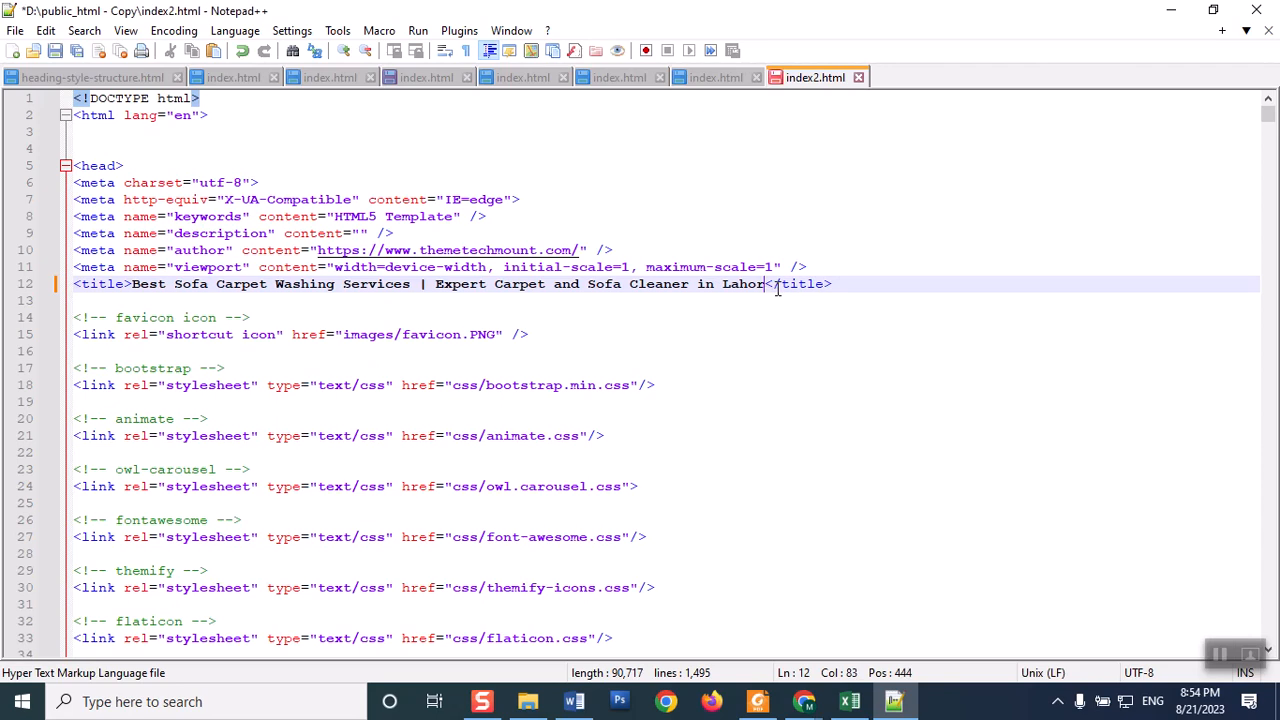
pyautogui.press('BackSpace')
pyautogui.press('BackSpace')
pyautogui.press('BackSpace')
pyautogui.press('BackSpace')
pyautogui.press('BackSpace')
pyautogui.press('BackSpace')
pyautogui.press('BackSpace')
pyautogui.press('BackSpace')
pyautogui.press('BackSpace')
pyautogui.press('BackSpace')
pyautogui.press('BackSpace')
pyautogui.press('BackSpace')
pyautogui.press('BackSpace')
pyautogui.press('BackSpace')
pyautogui.press('BackSpace')
pyautogui.press('BackSpace')
pyautogui.press('BackSpace')
pyautogui.press('BackSpace')
pyautogui.press('BackSpace')
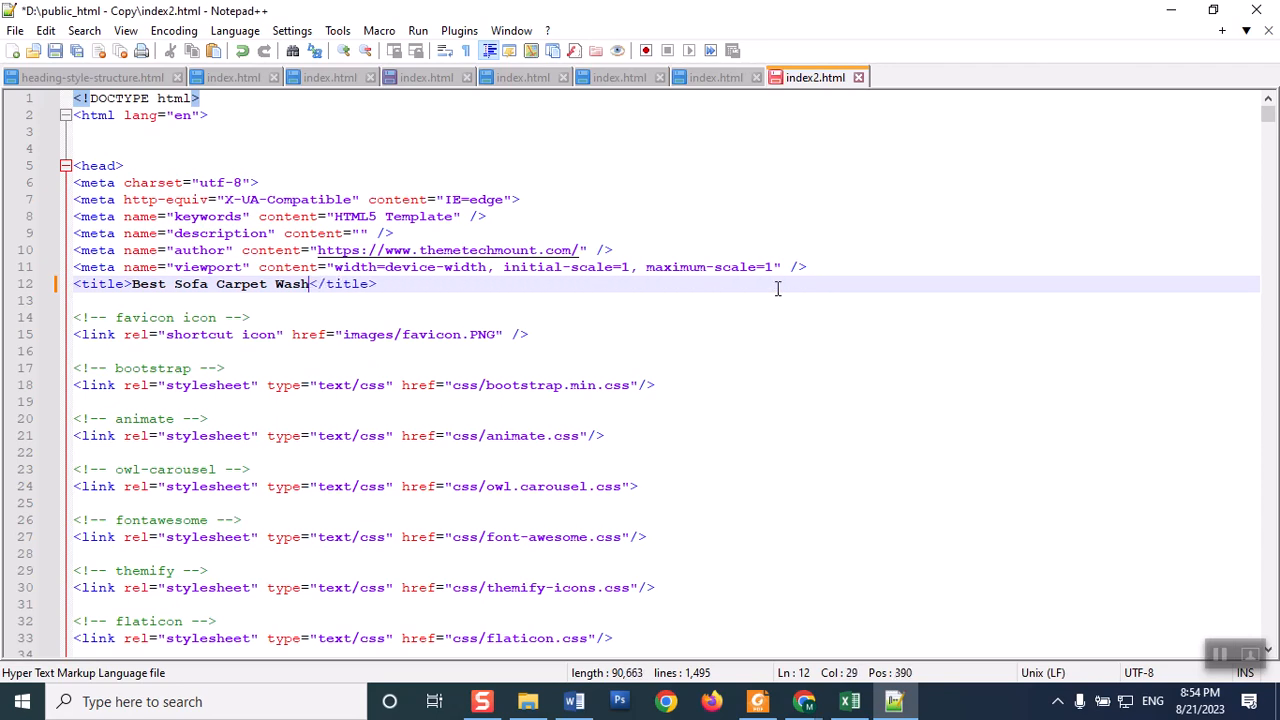
pyautogui.press('BackSpace')
pyautogui.press('BackSpace')
pyautogui.press('BackSpace')
pyautogui.press('BackSpace')
pyautogui.press('BackSpace')
pyautogui.press('BackSpace')
pyautogui.press('BackSpace')
pyautogui.press('BackSpace')
pyautogui.press('BackSpace')
pyautogui.press('BackSpace')
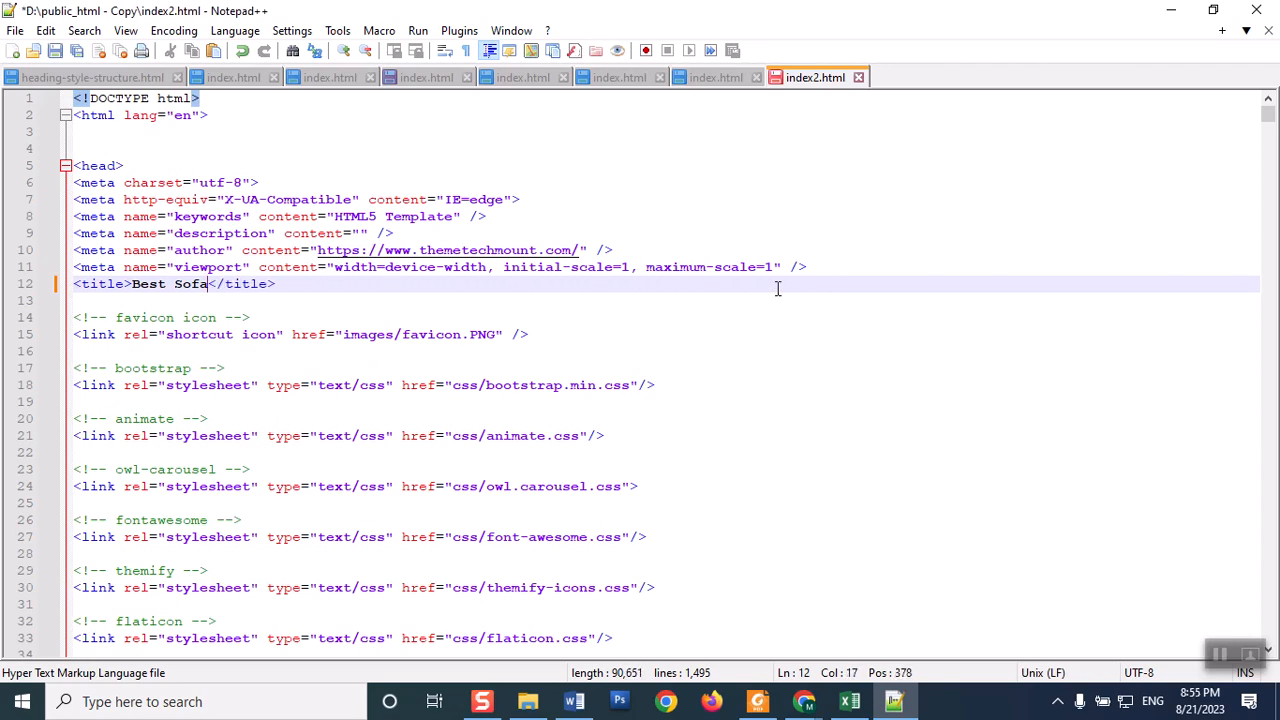
pyautogui.press('BackSpace')
pyautogui.hotkey('ctrl', 'v')
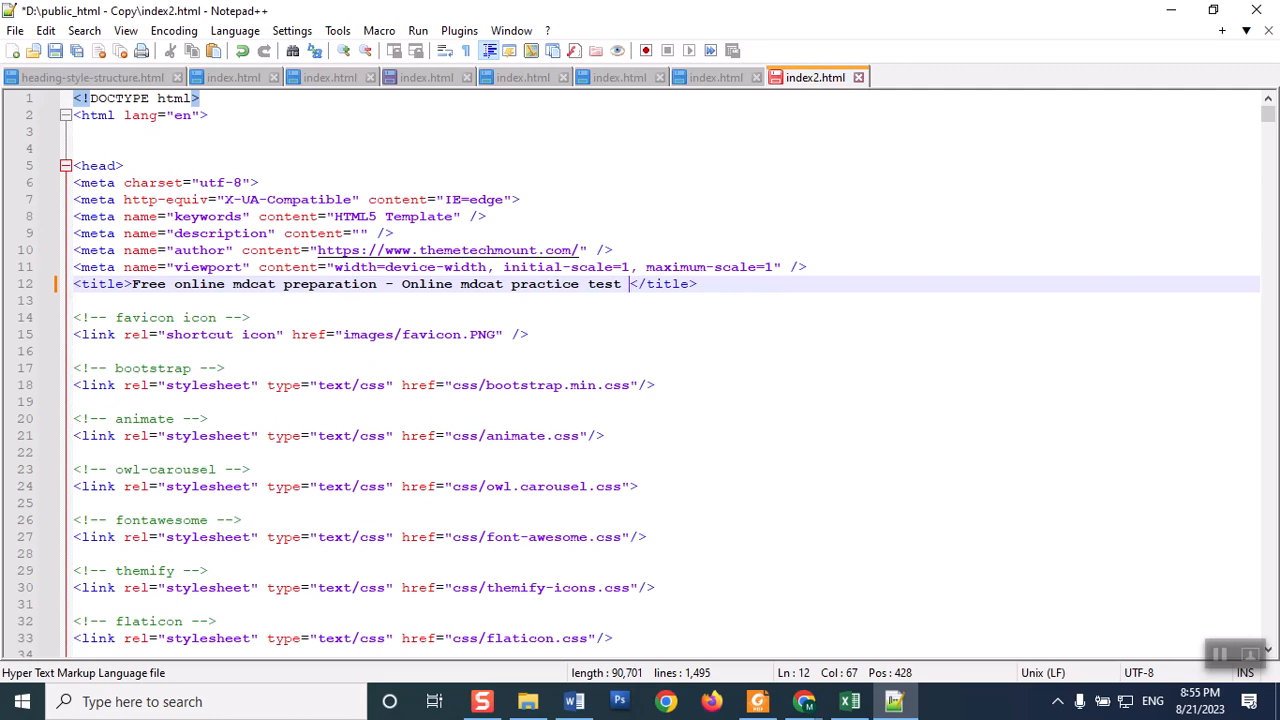
pyautogui.click(55, 52)
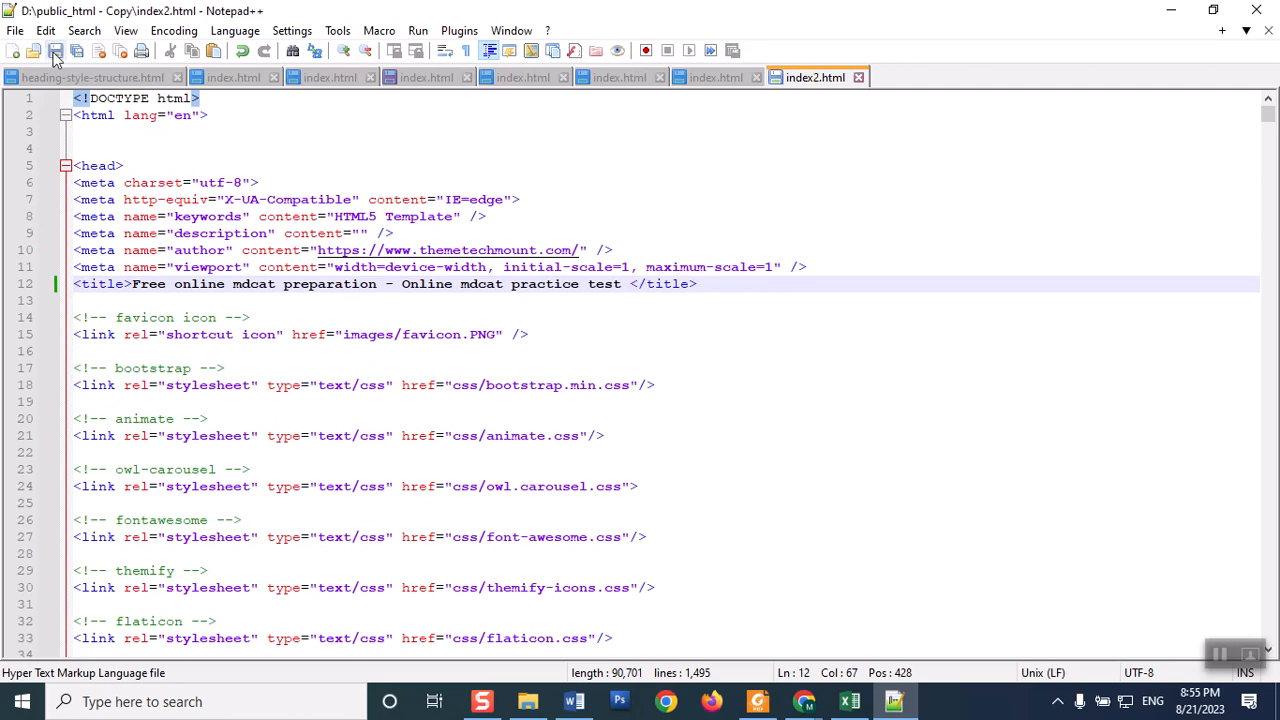